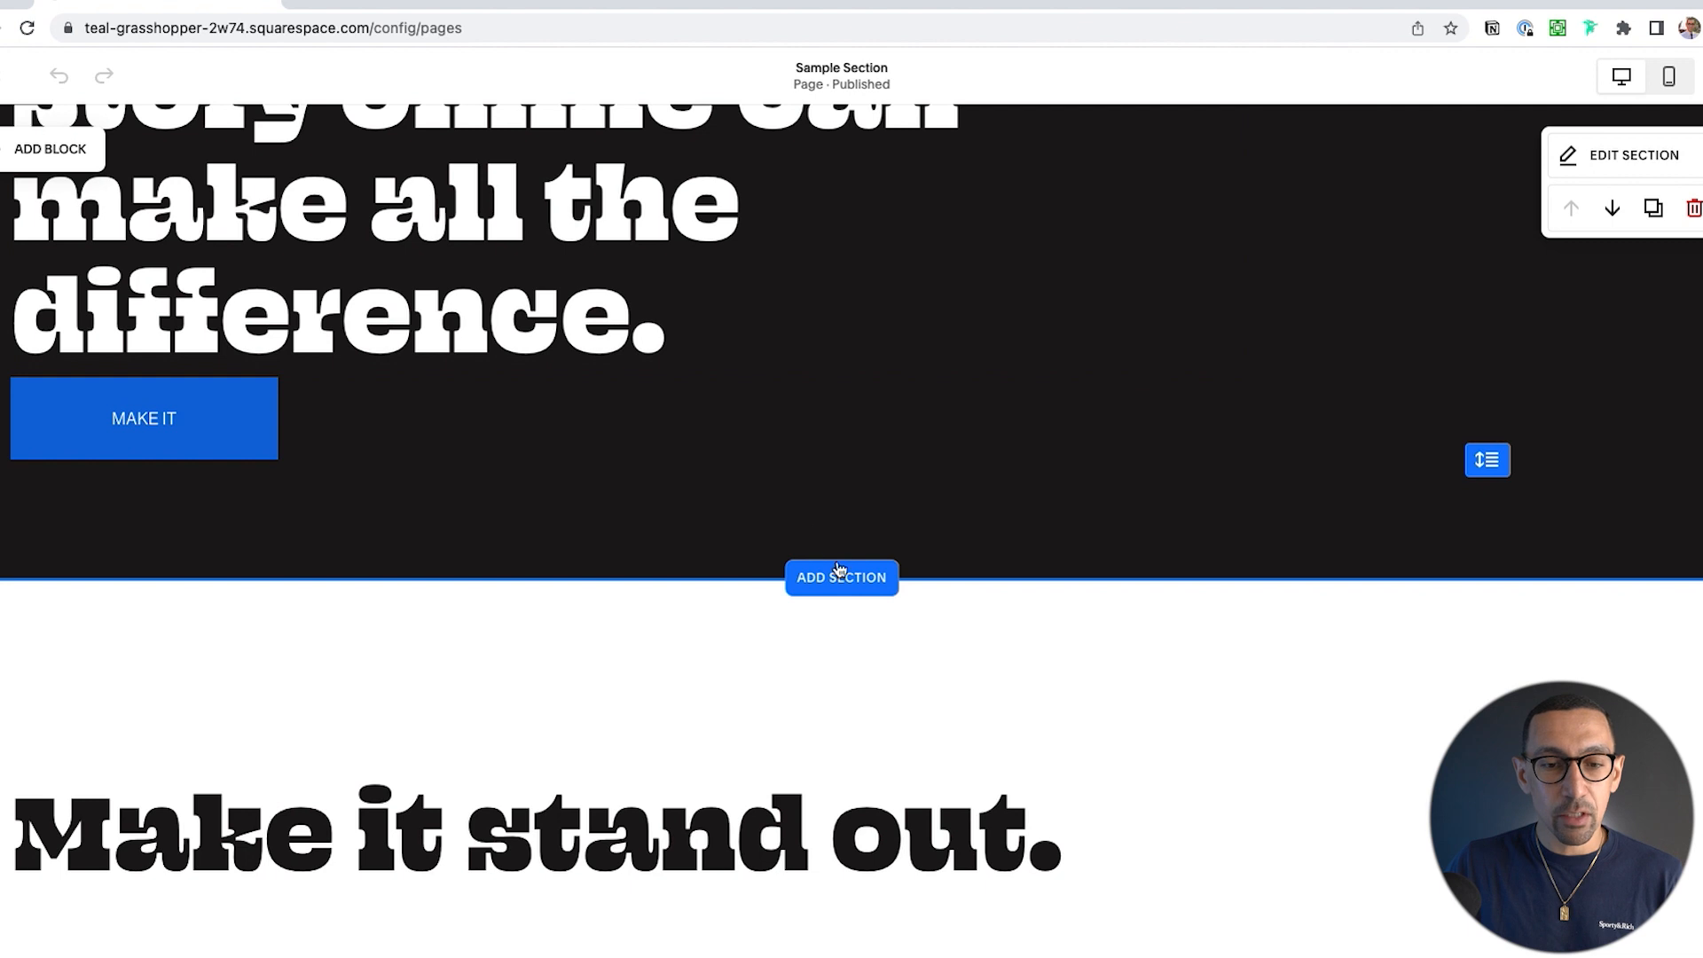
Step: Add a blank section between the dark intro section and the "Make it stand out." section
click(843, 580)
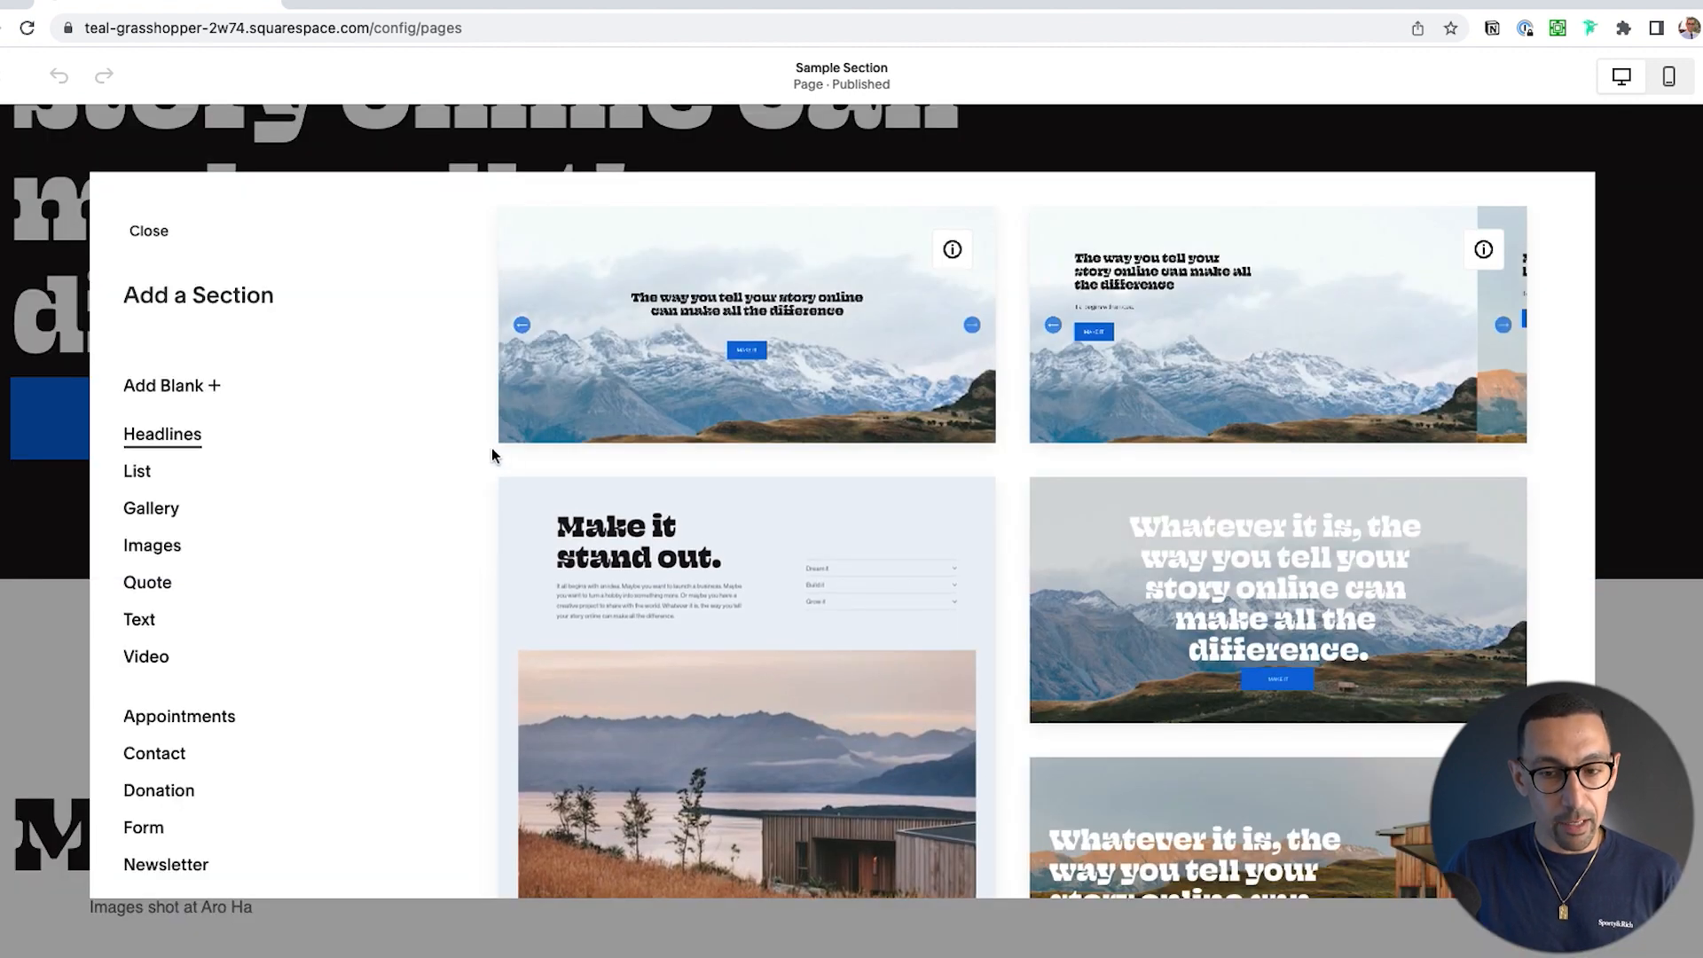
click(153, 507)
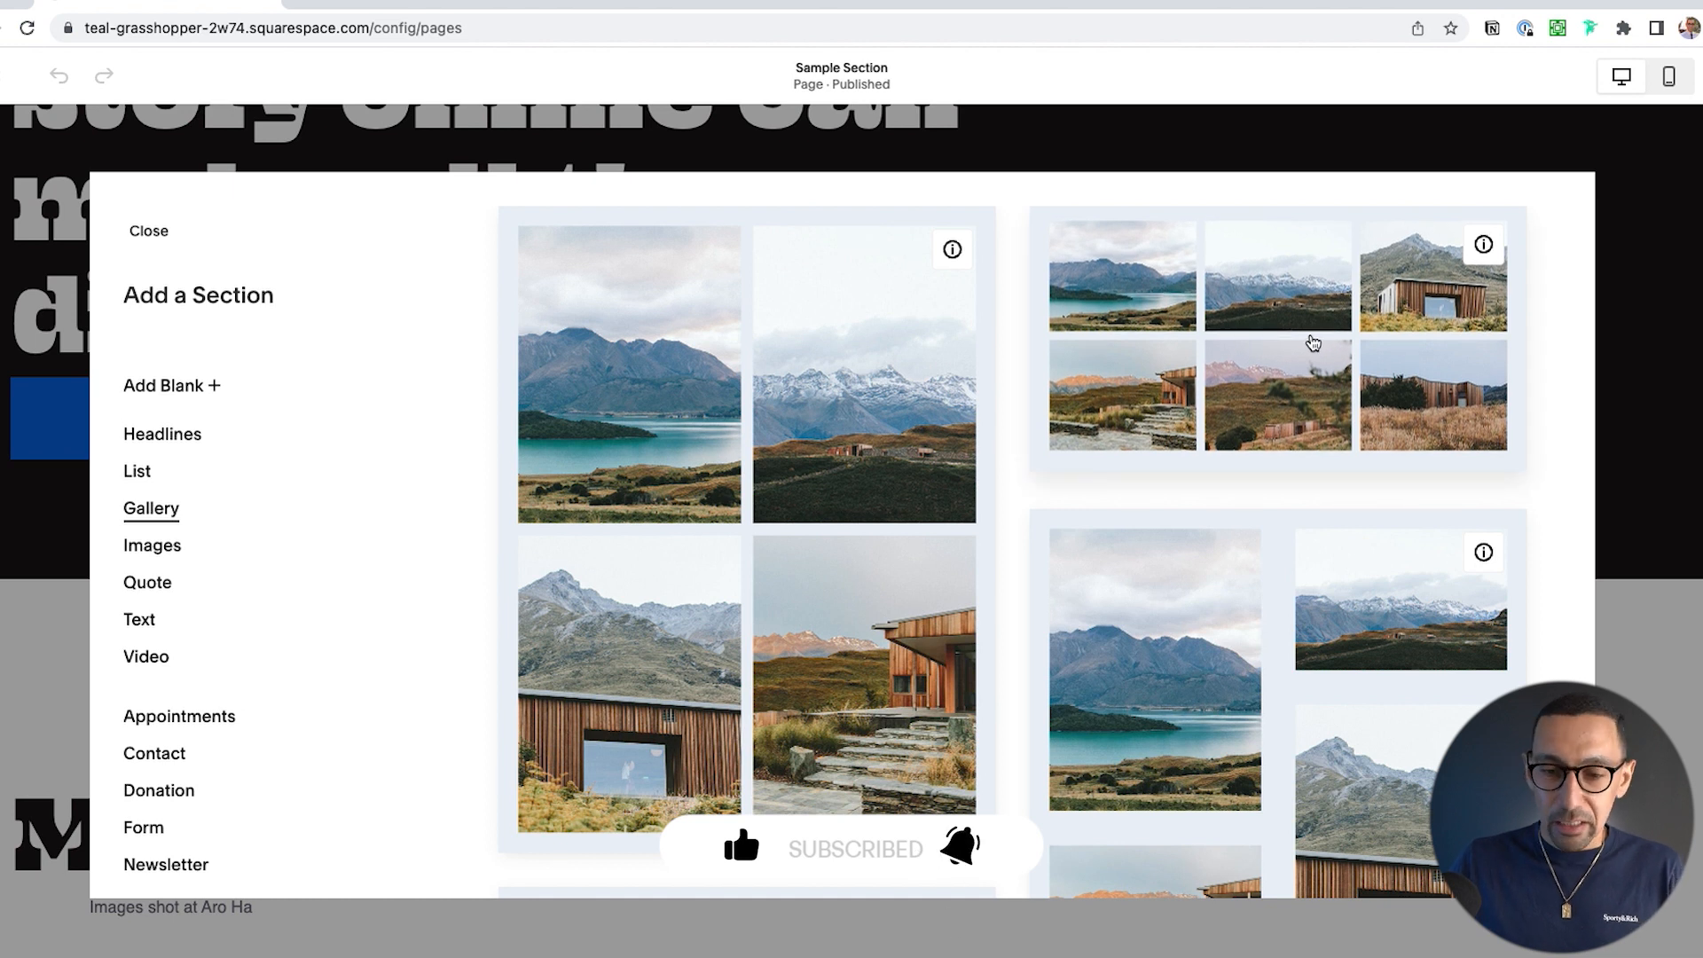
click(173, 385)
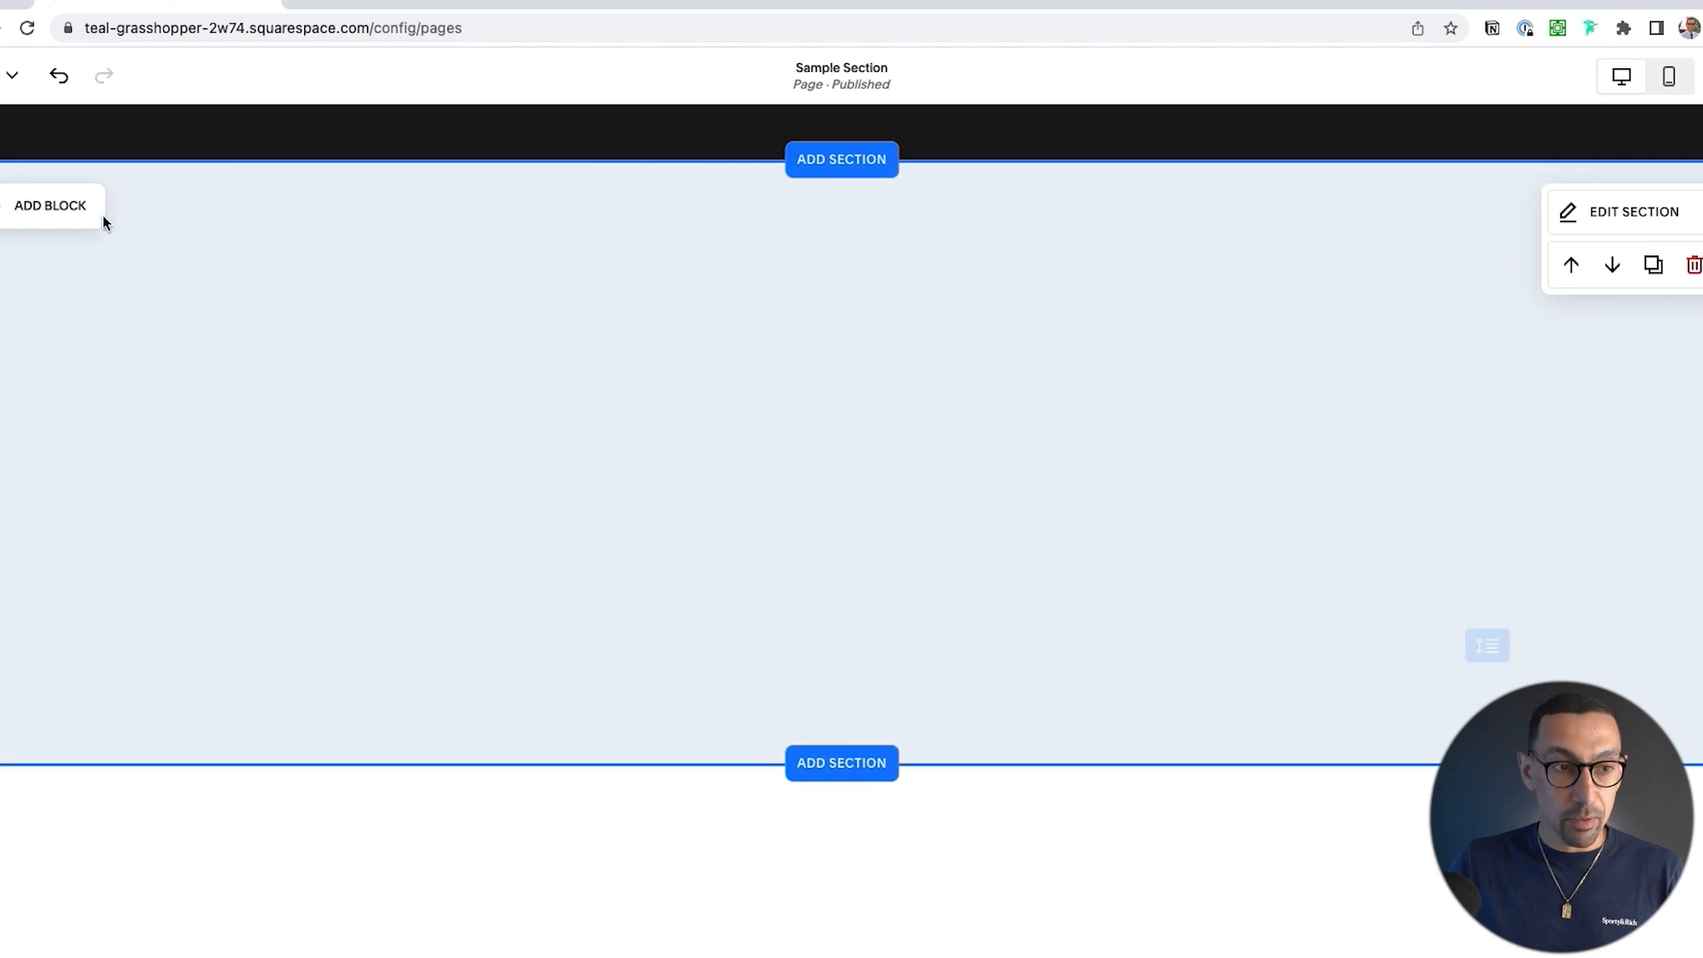
Step: Add a text block to the blank section reading "Over 1,500 companies trust us..."
click(31, 207)
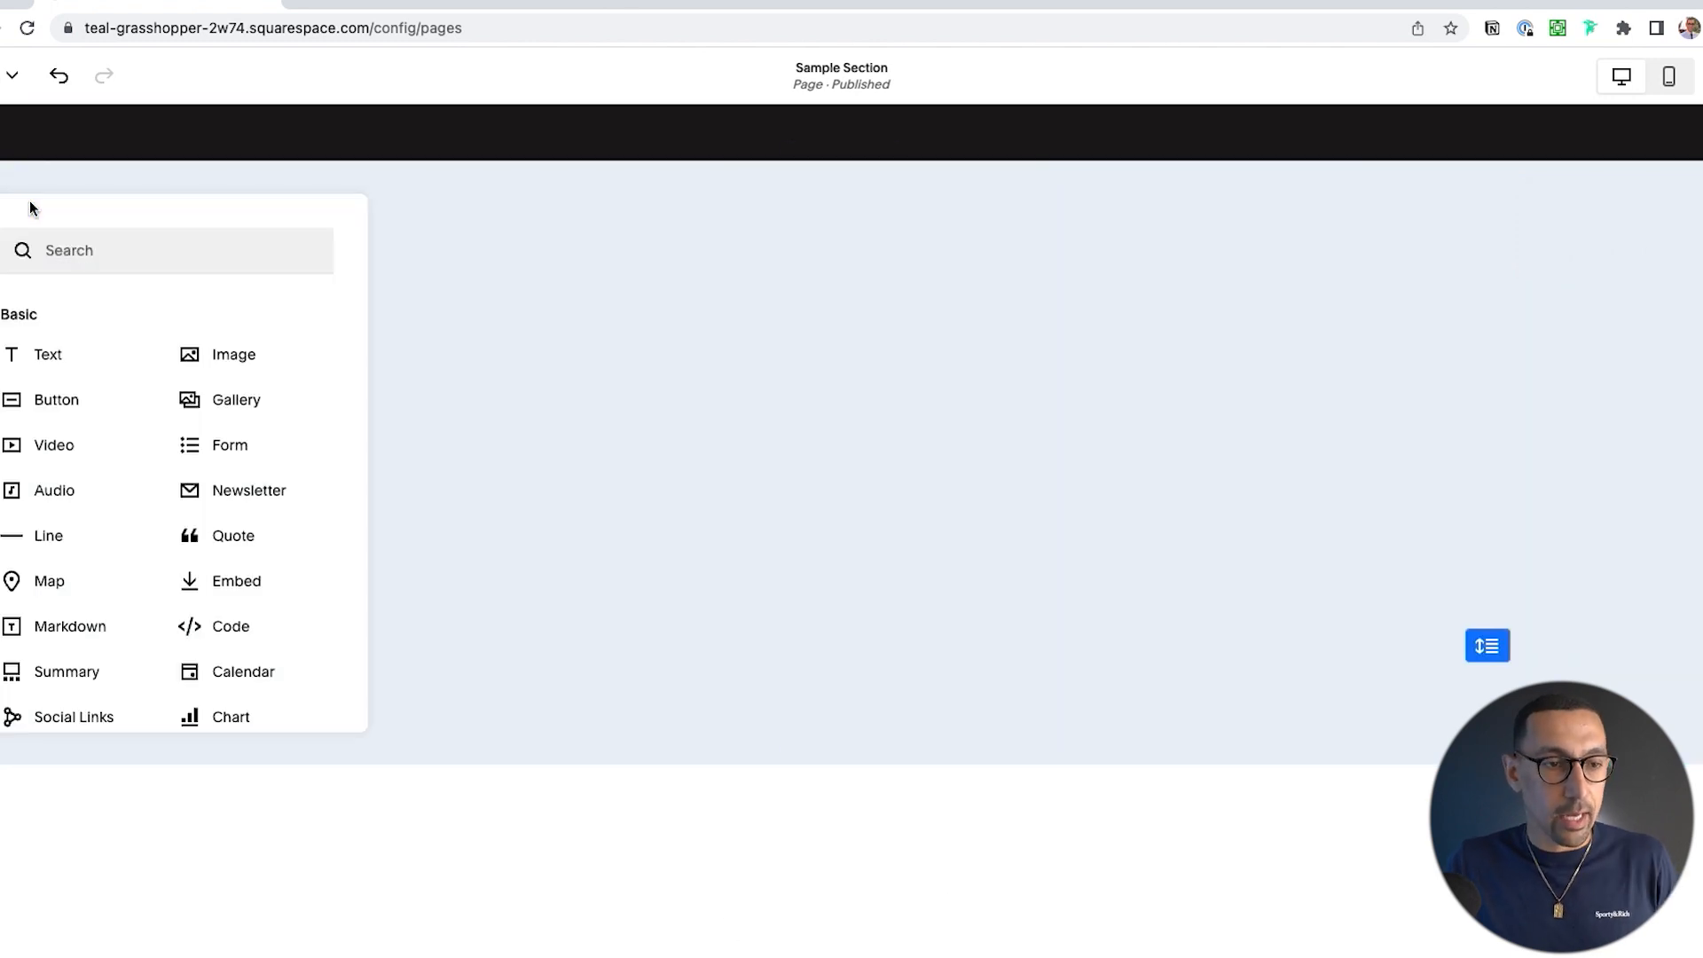
click(37, 353)
click(63, 298)
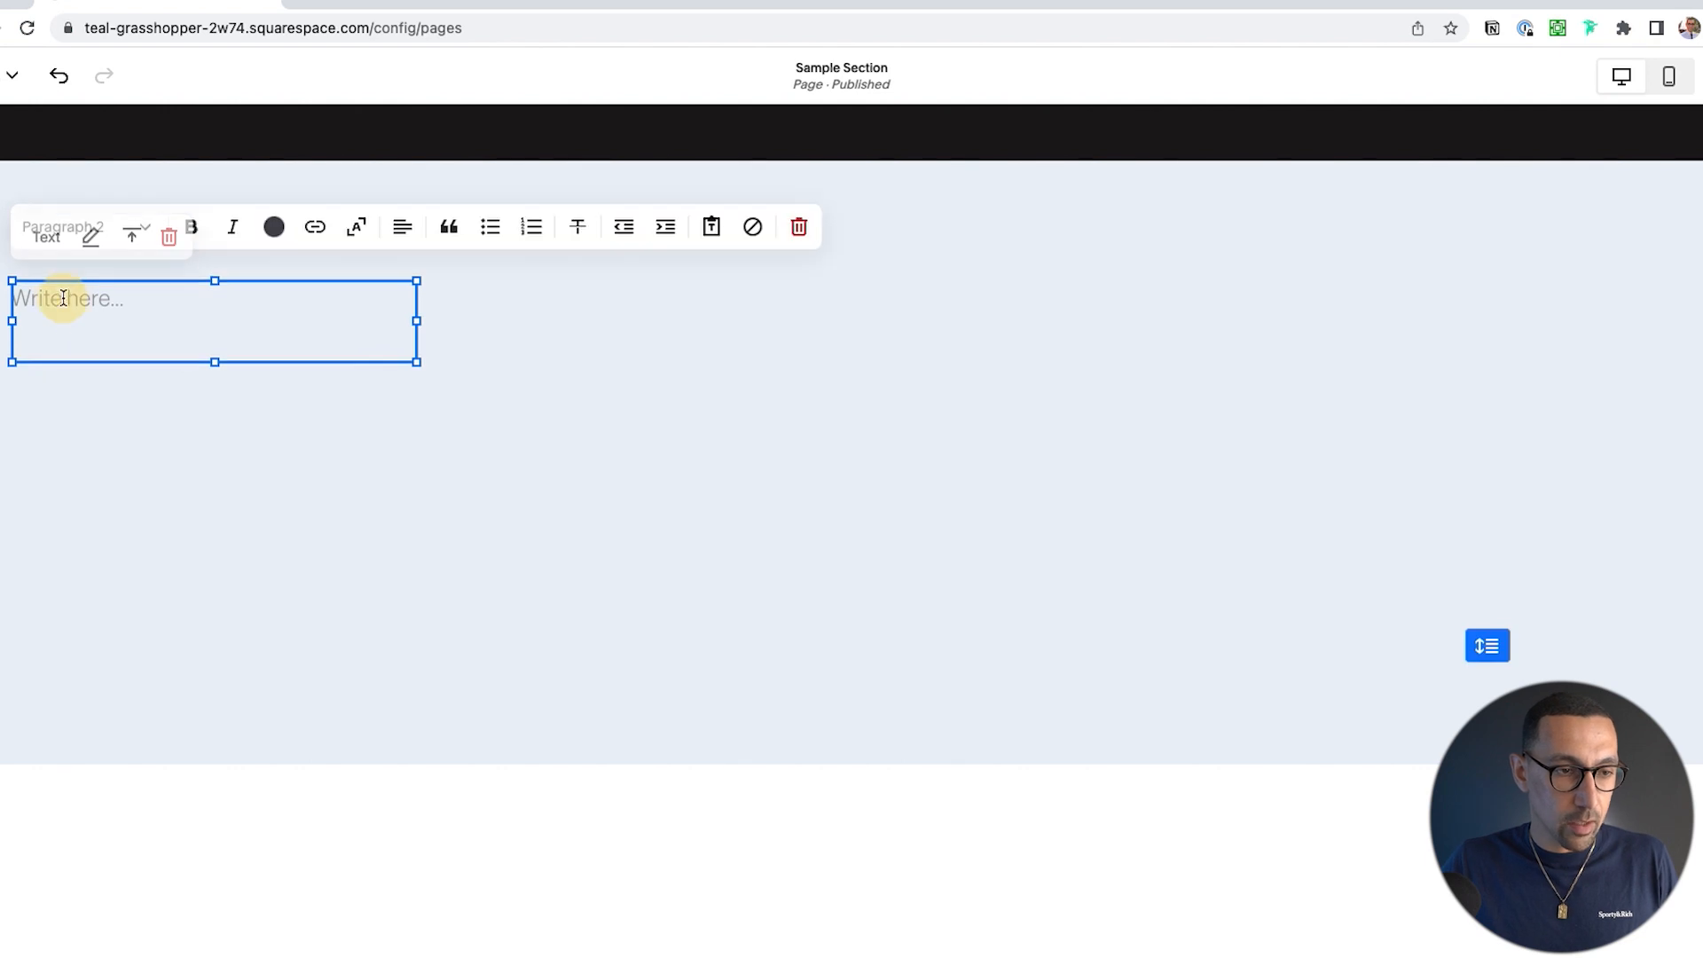
text(Over )
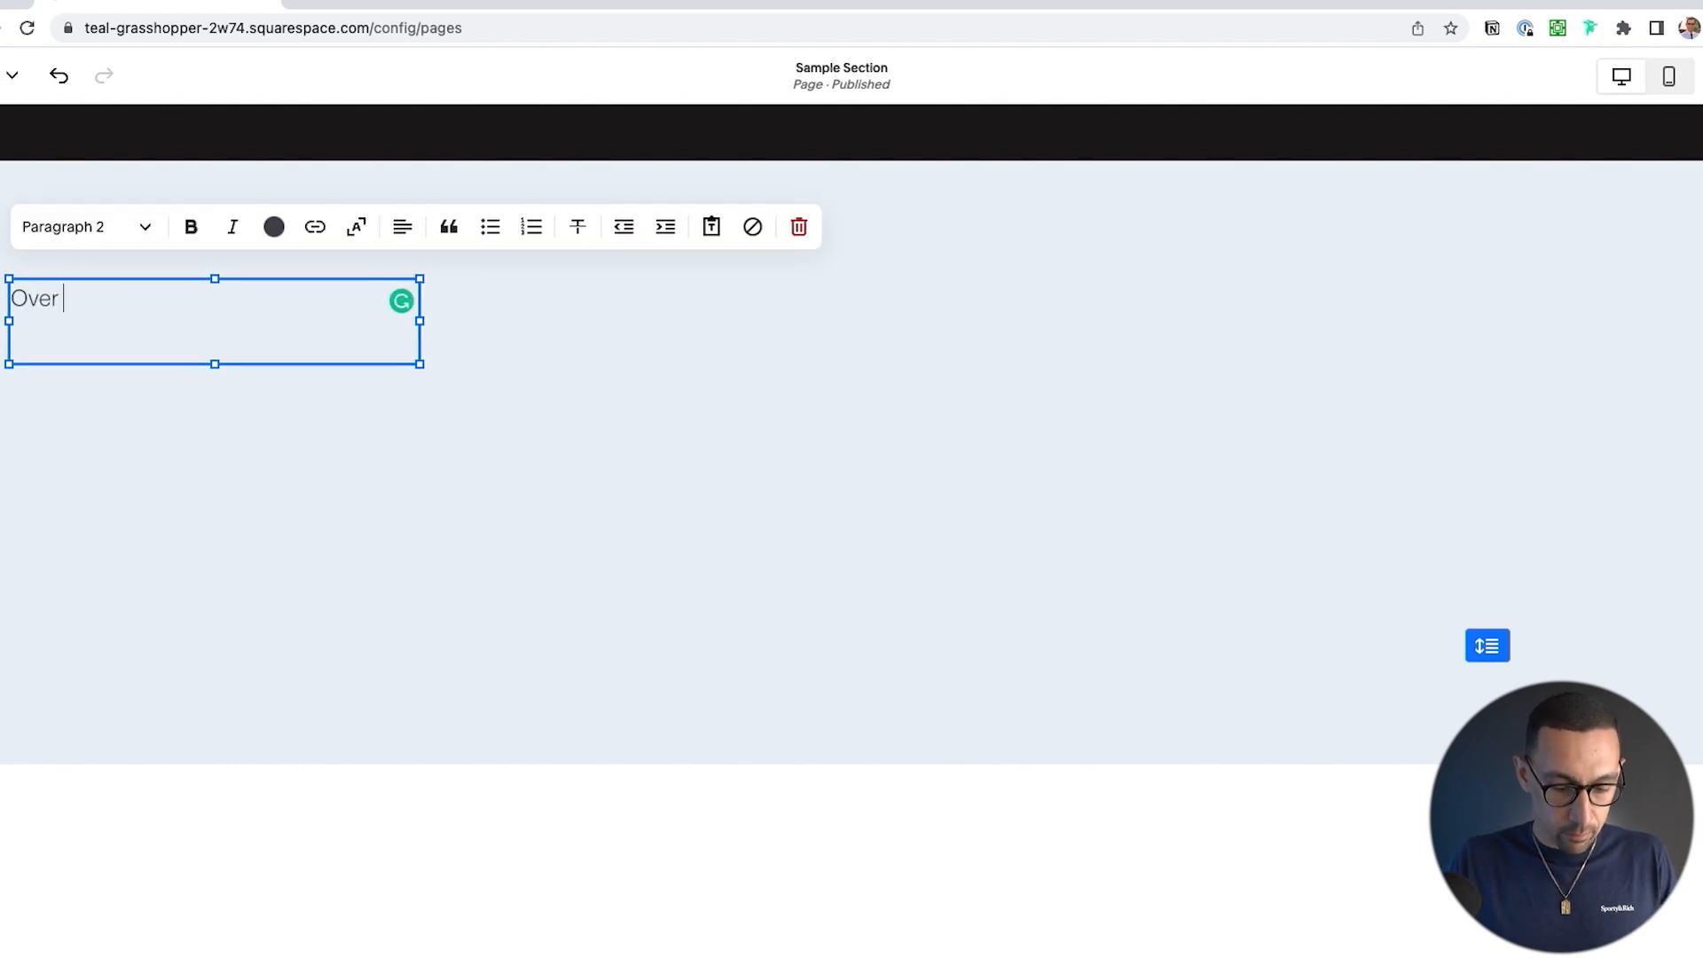
text(1,500 companies trust us...)
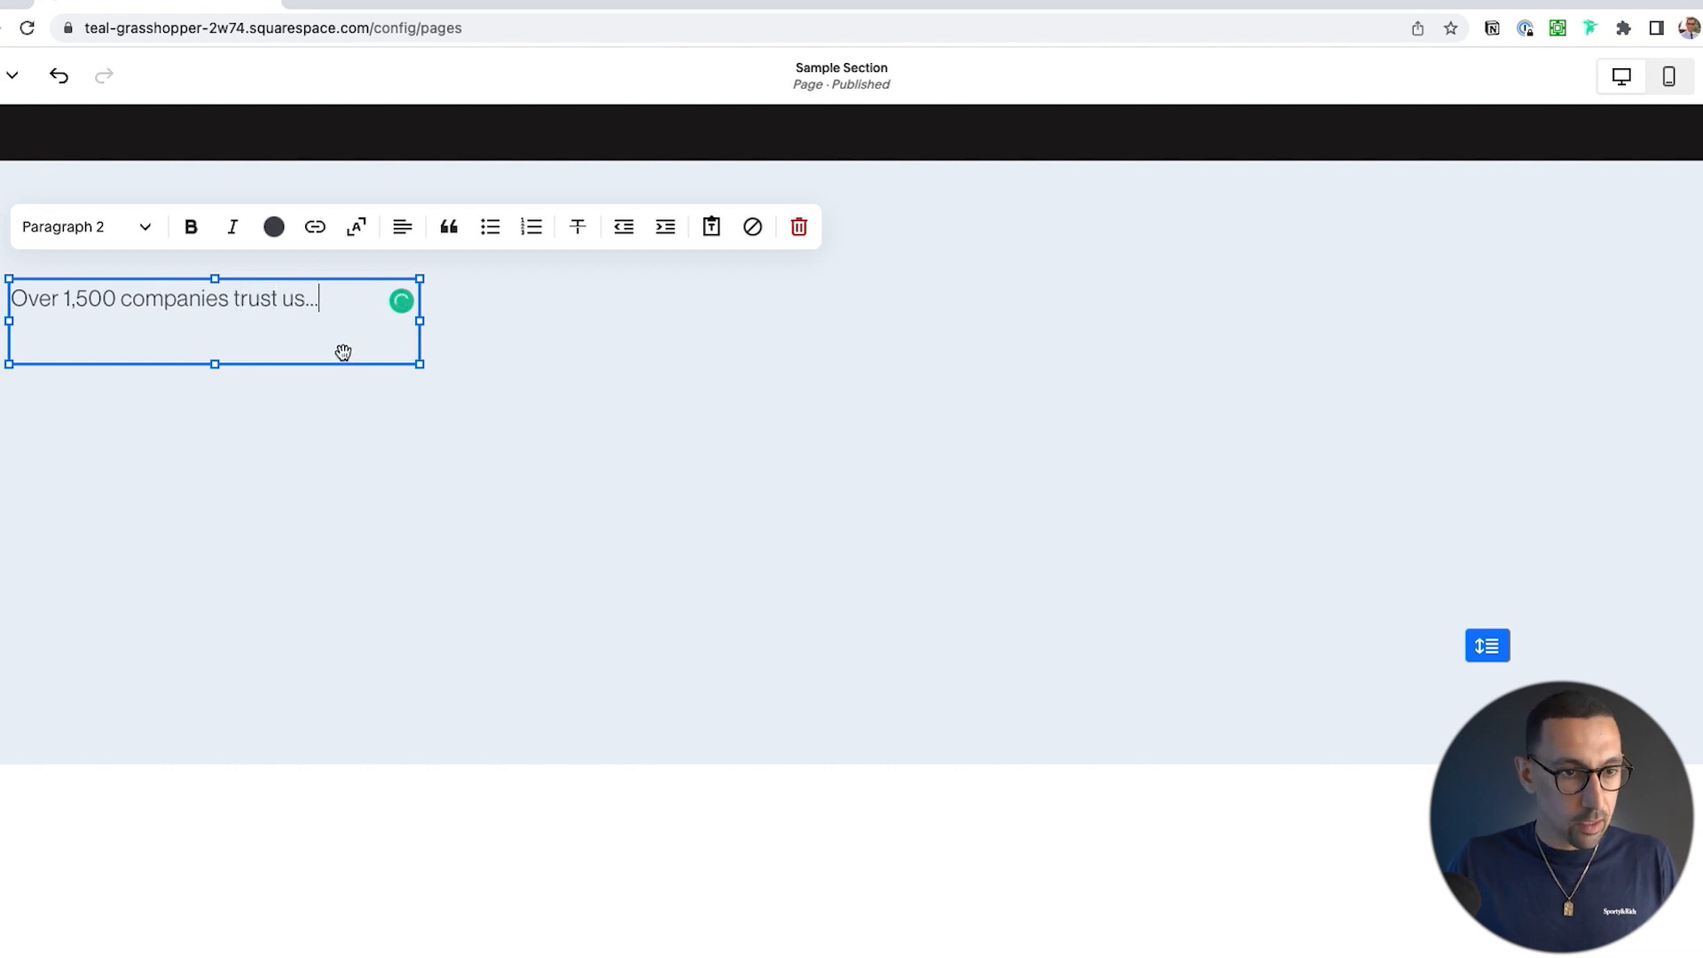
Step: Set the text's style to Paragraph 3 and narrow its block so the line wraps
key(super+a)
click(142, 227)
click(78, 611)
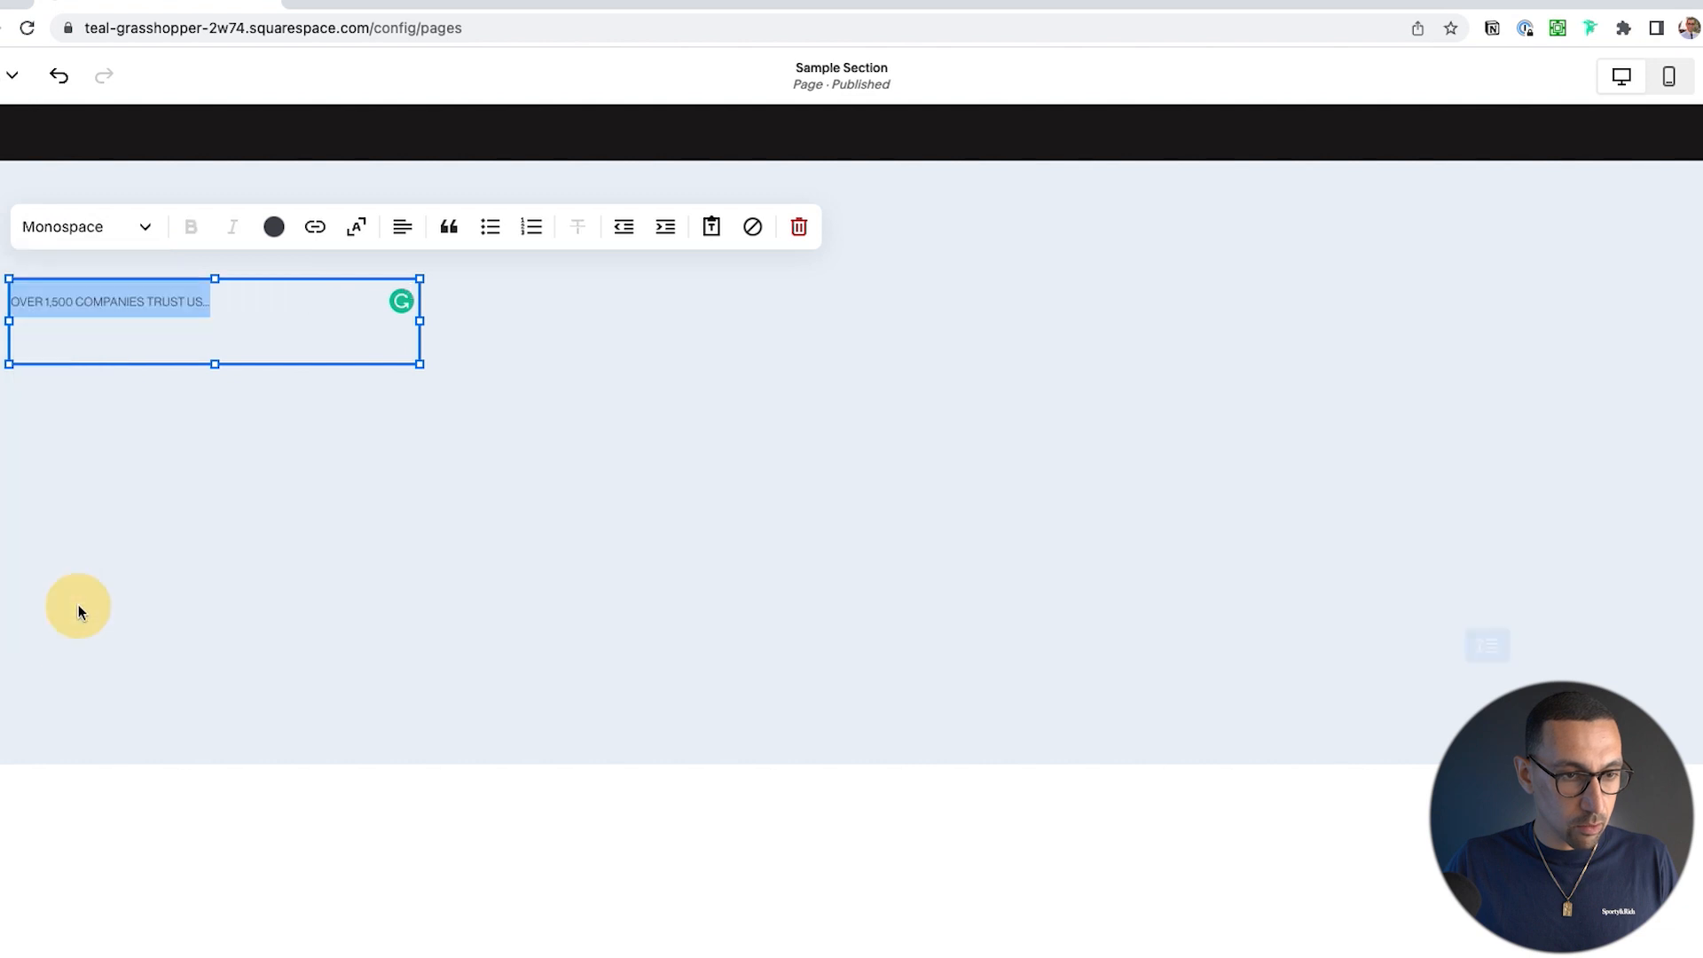
click(125, 226)
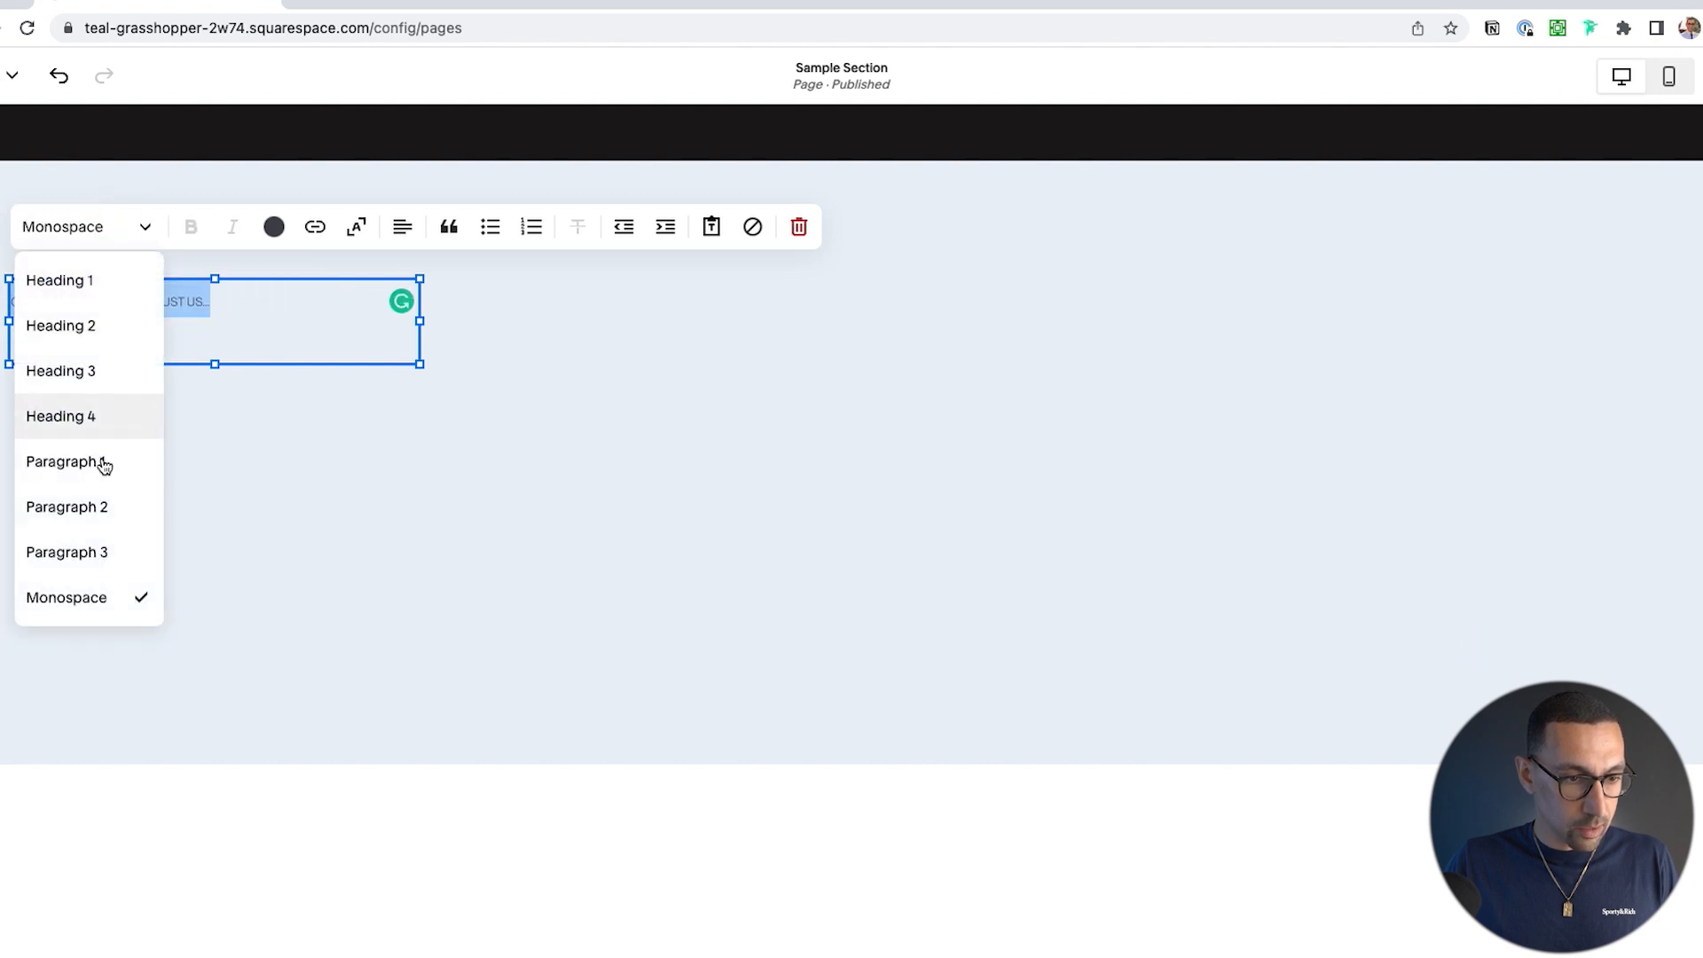
click(98, 551)
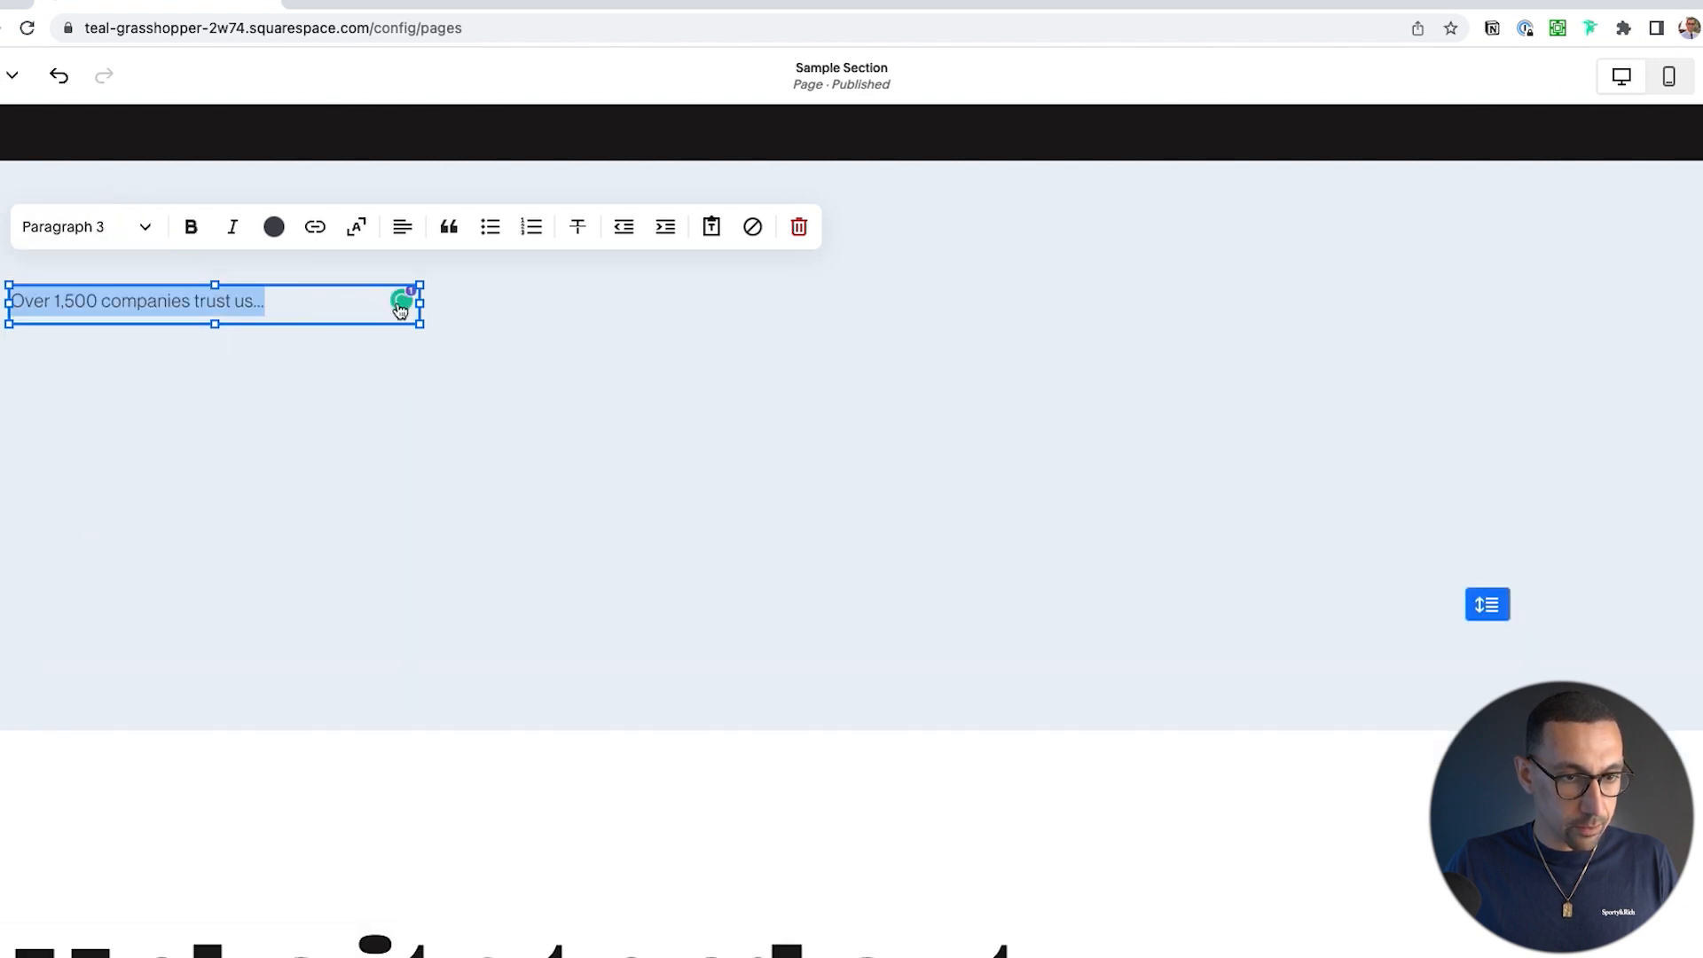
drag(419, 327, 142, 350)
Step: Color the whole "Over 1,500 companies trust us..." text with the palette's blue
triple_click(55, 330)
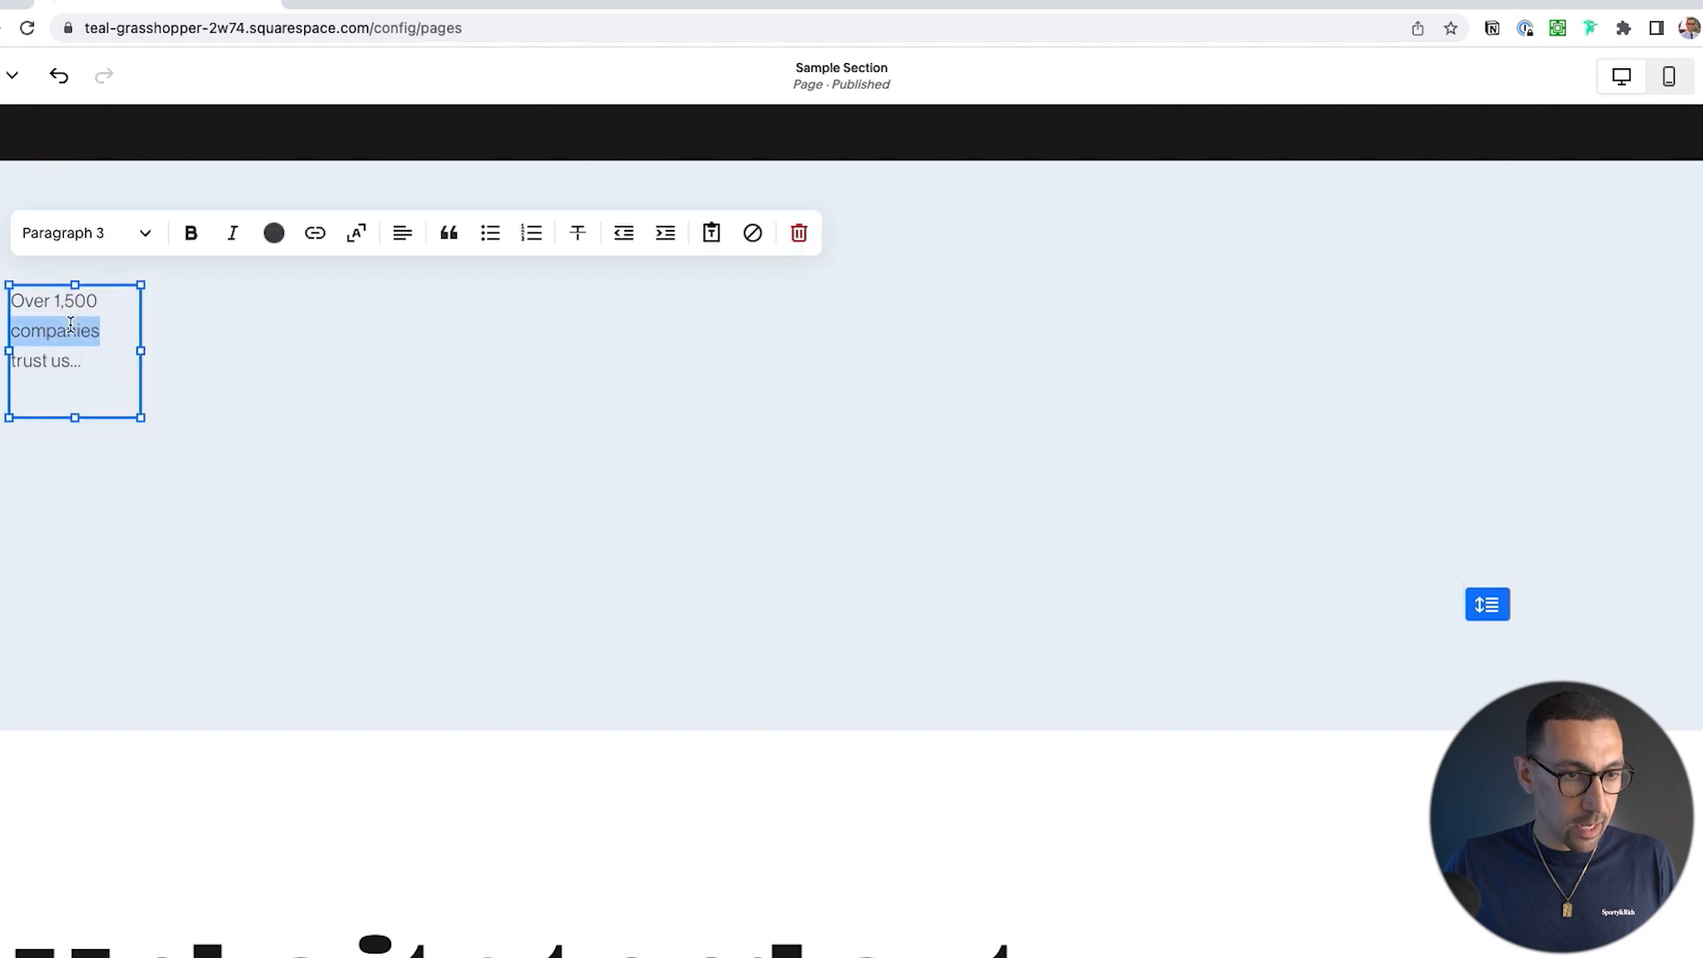
click(271, 233)
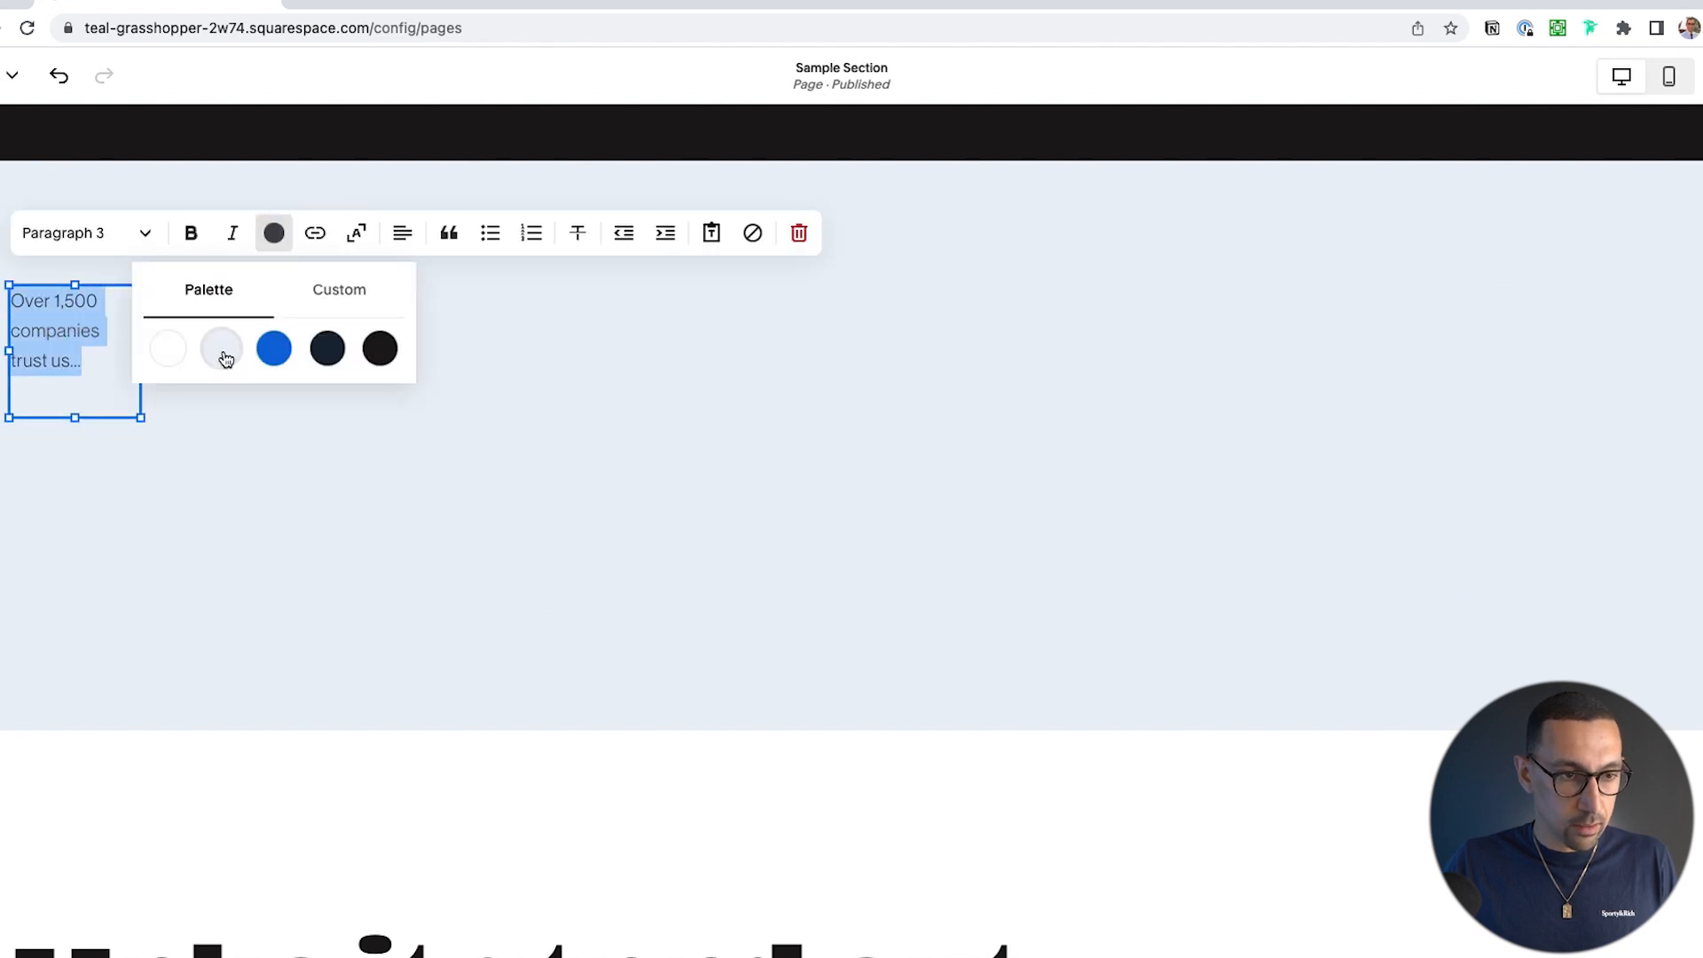
click(222, 355)
click(171, 352)
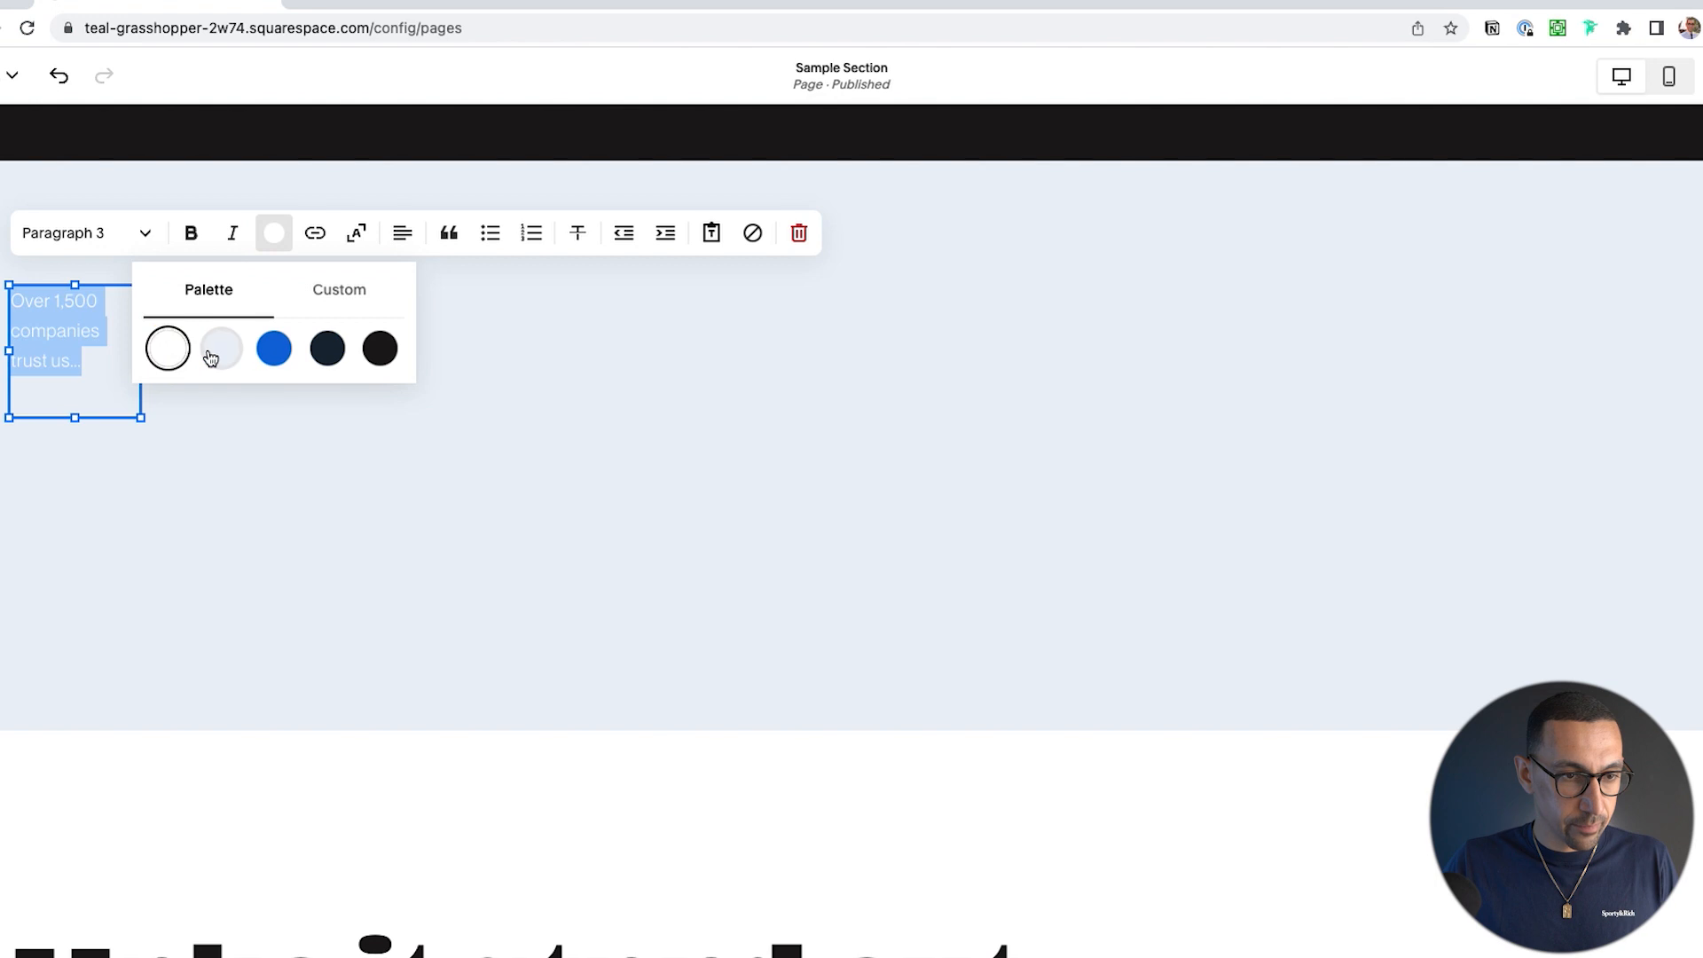
click(275, 353)
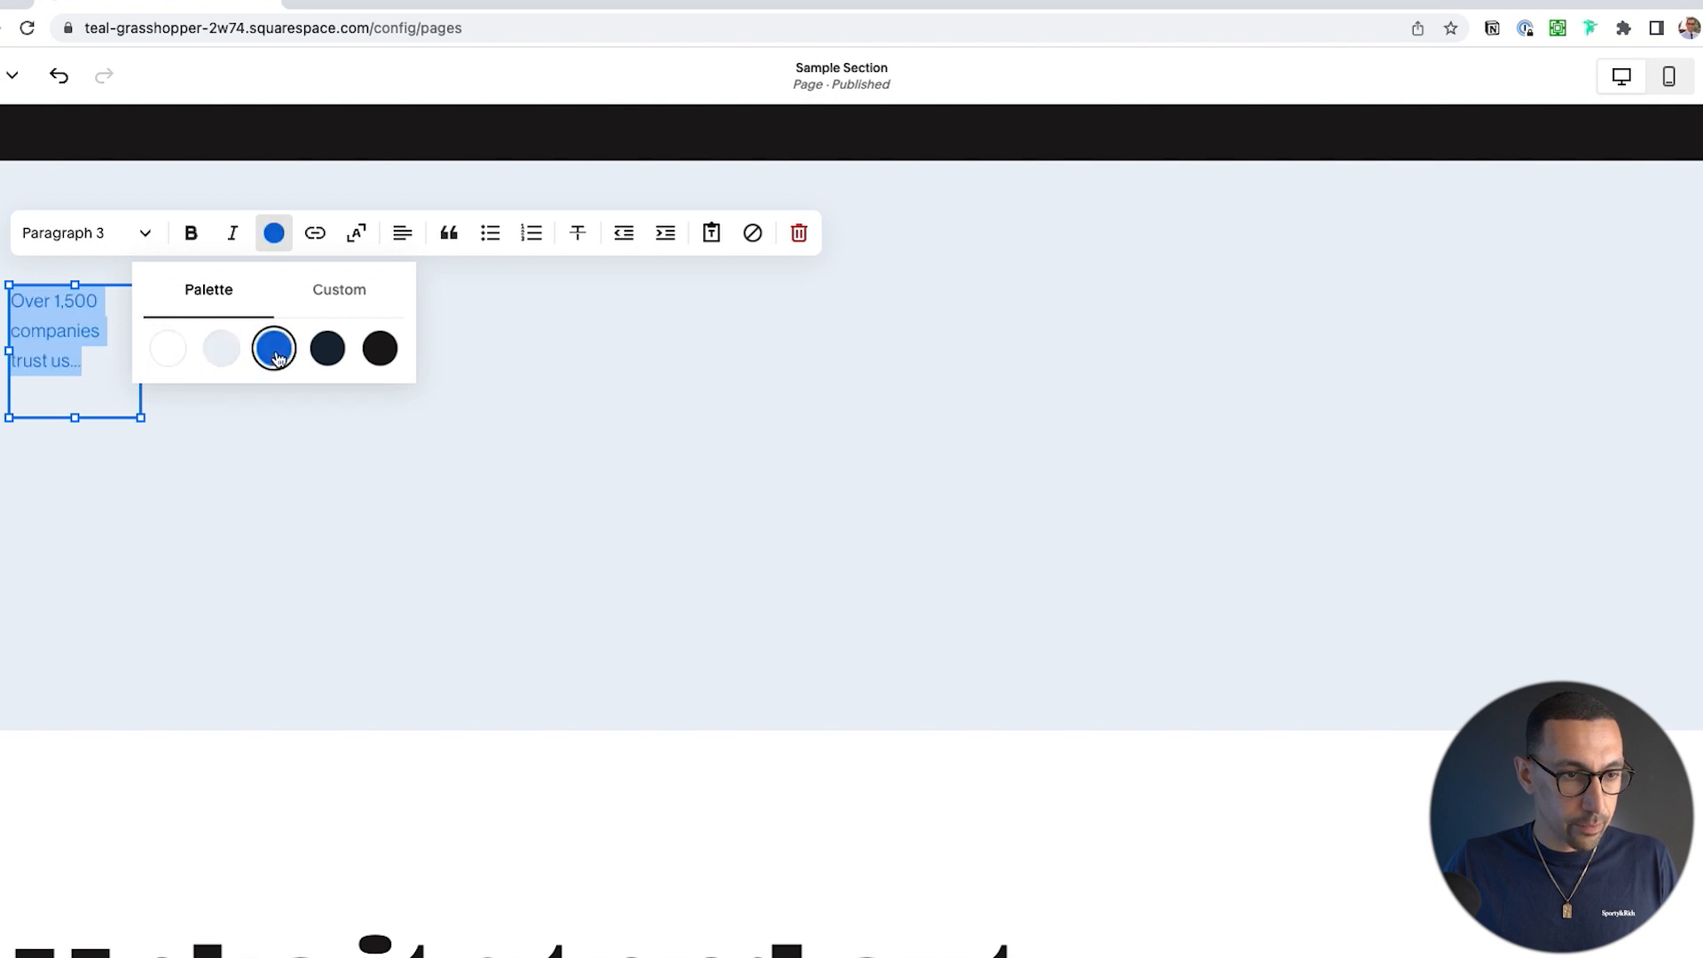
click(277, 475)
Step: Reduce the section's rows, then widen and shorten the text block so it fits its text on two lines
drag(1498, 599, 1517, 318)
click(61, 392)
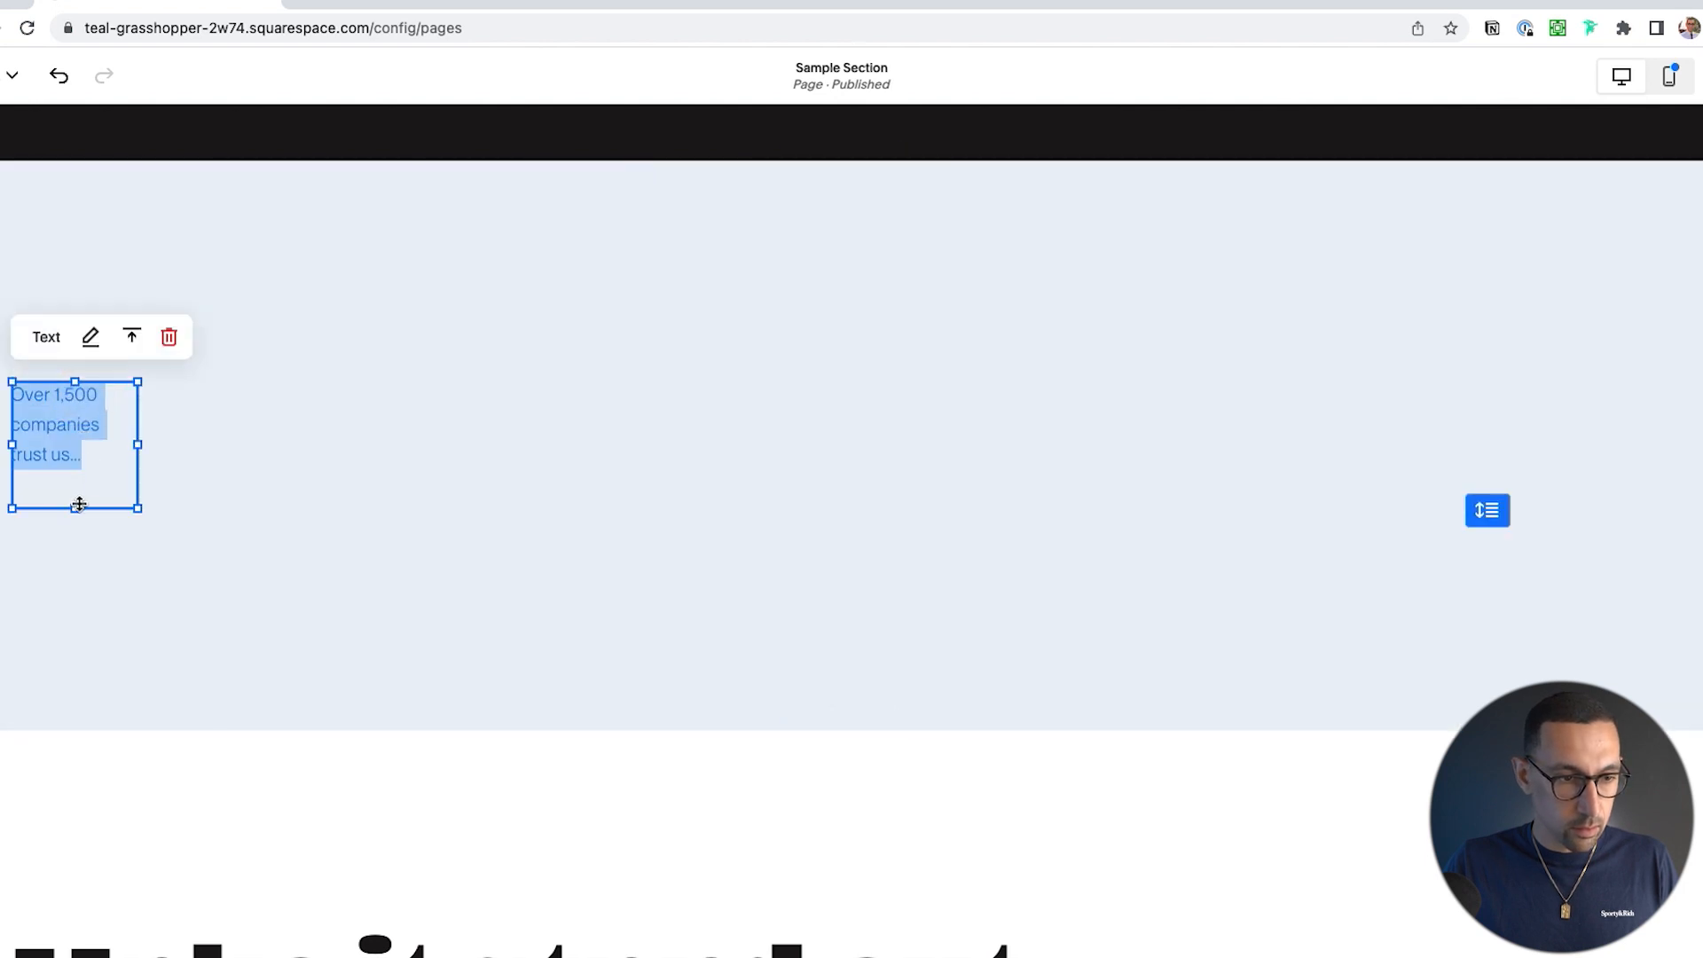
drag(83, 497, 182, 442)
drag(111, 503, 110, 456)
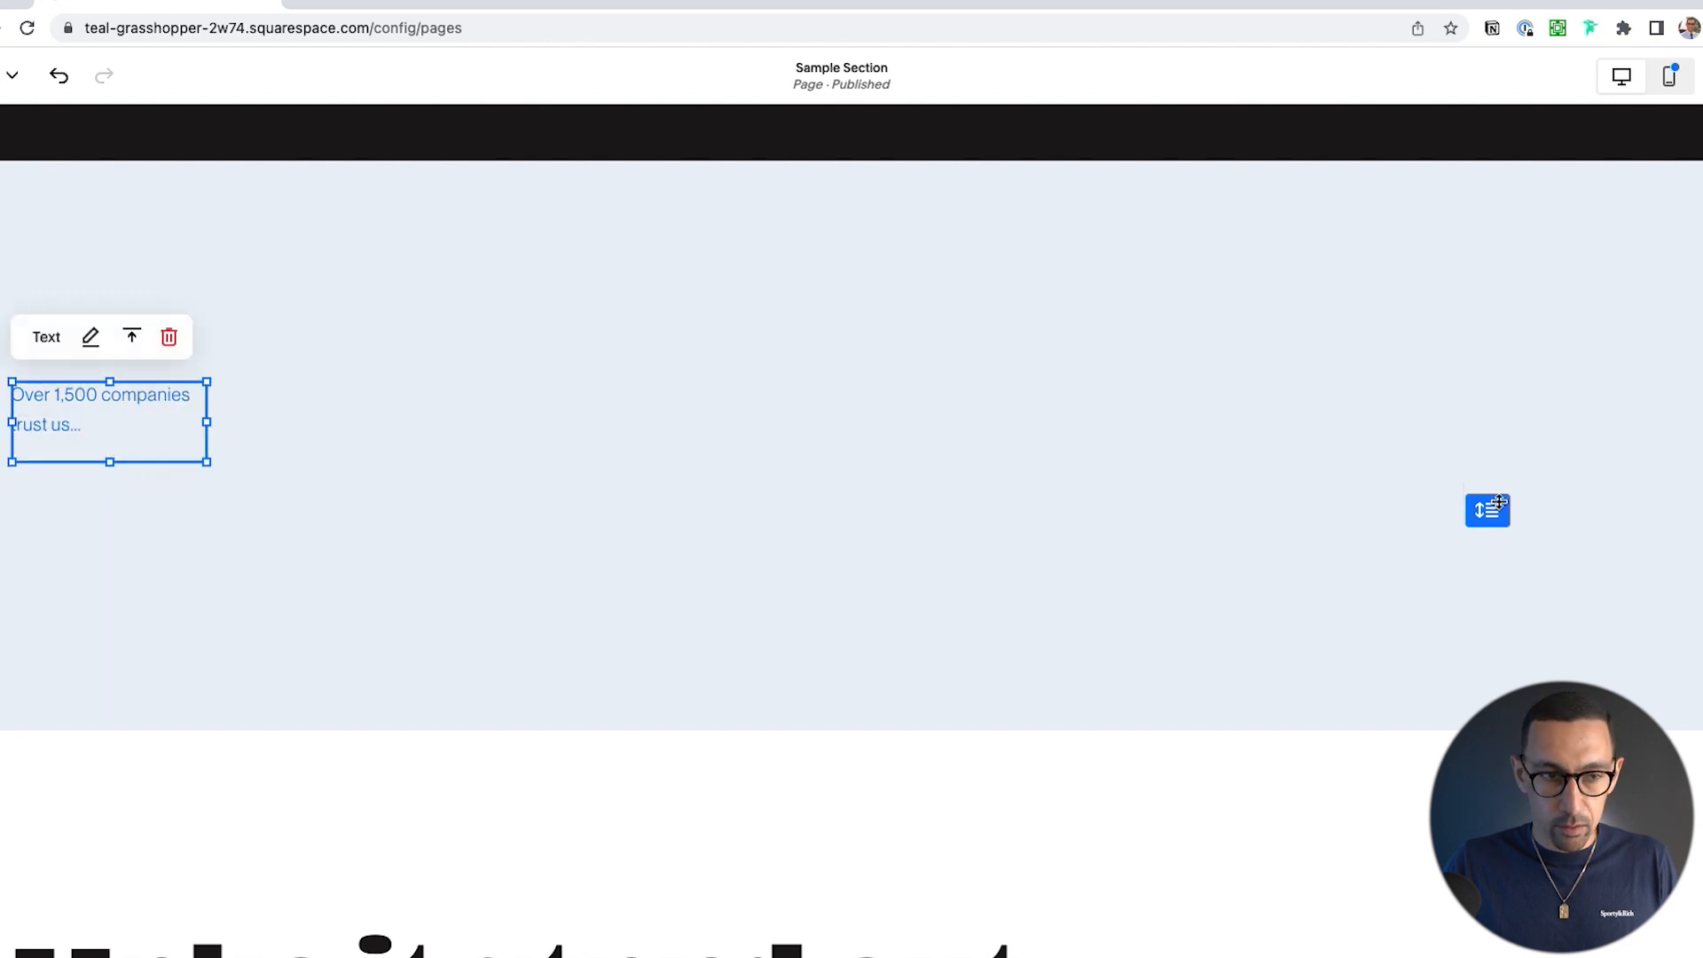
click(439, 411)
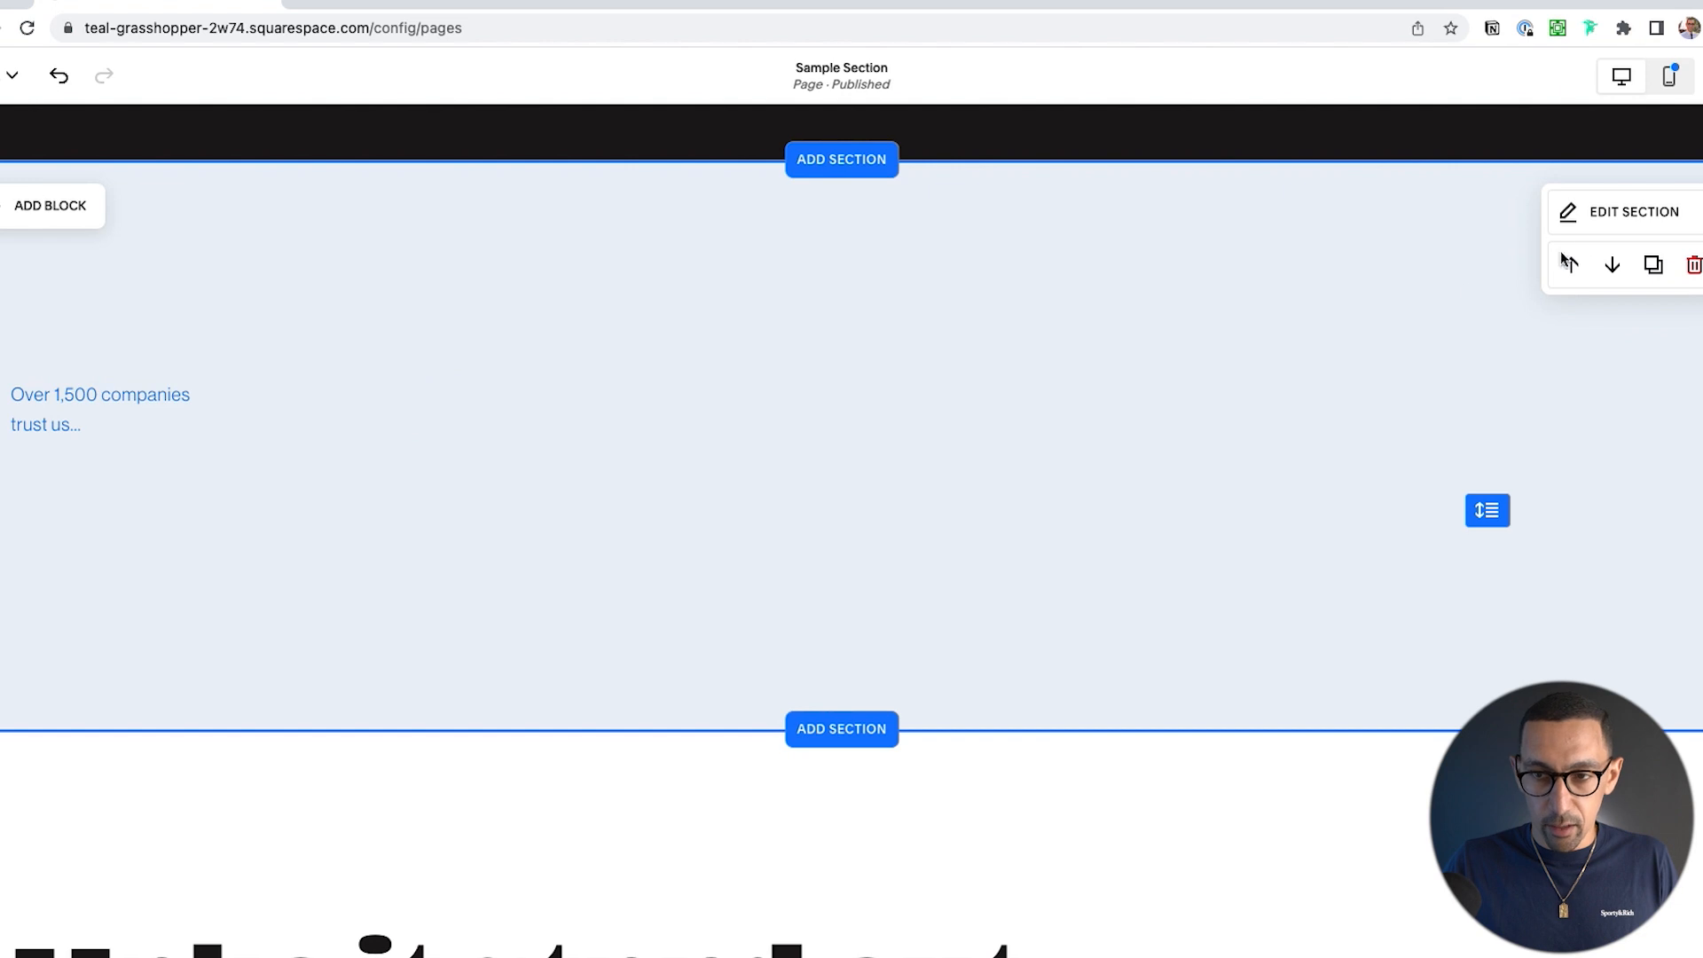
Step: Set the text section's height to a custom value of 10
click(1611, 211)
click(1552, 579)
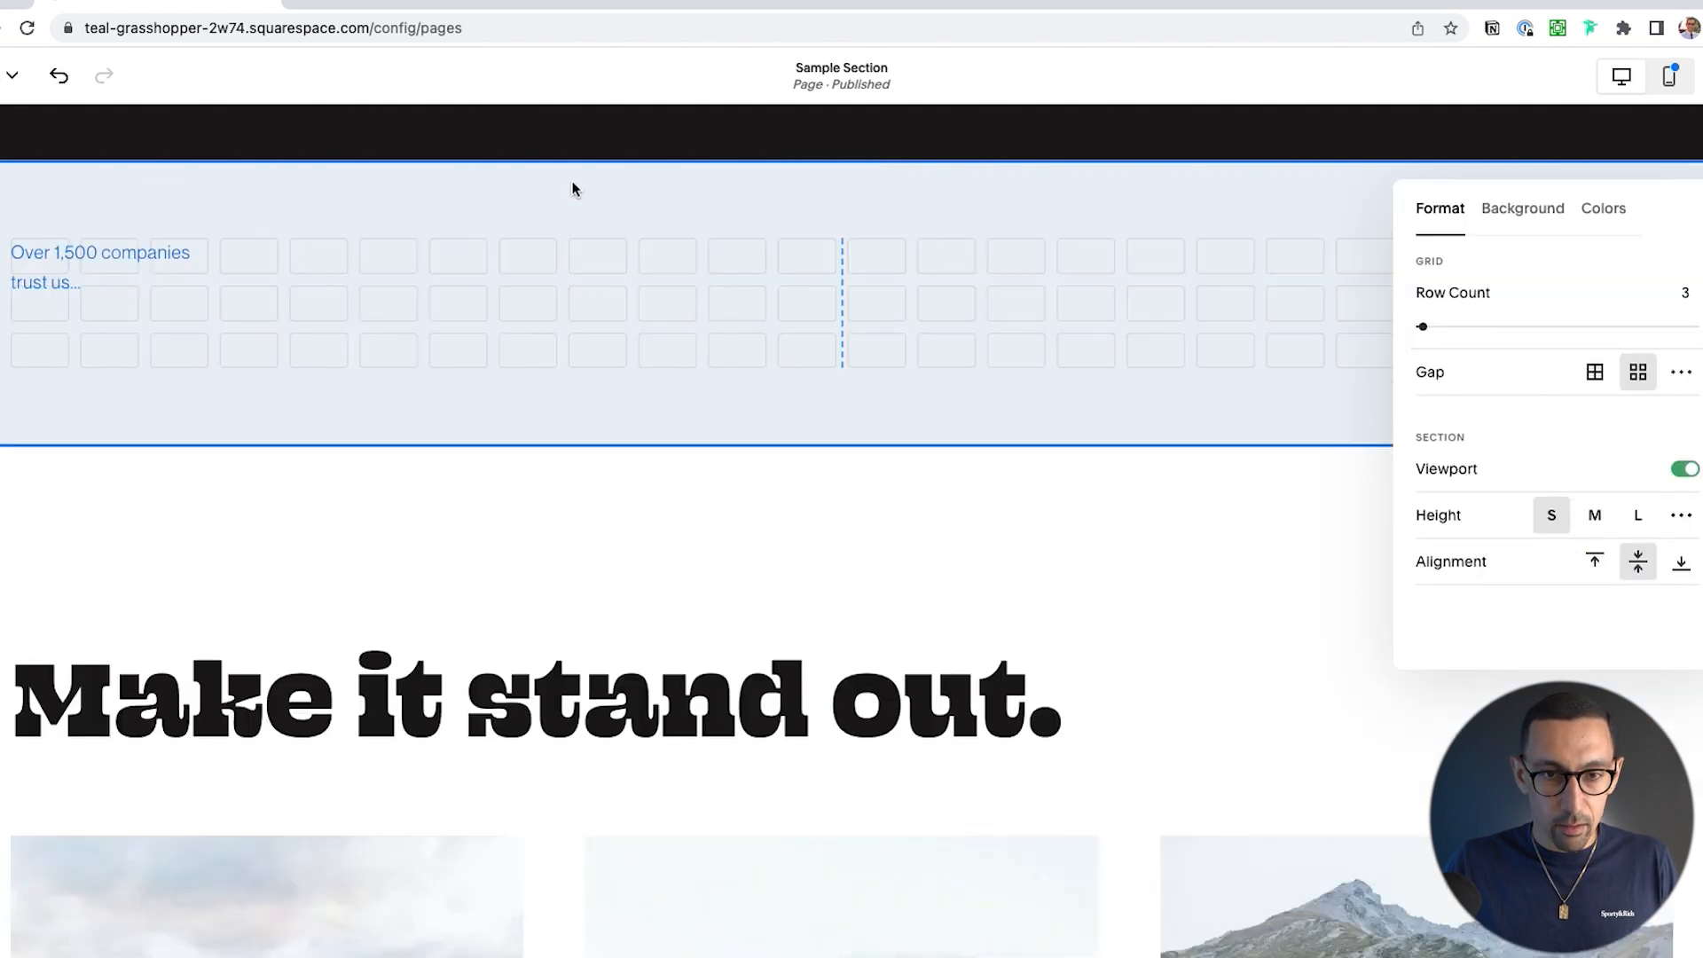
click(1683, 514)
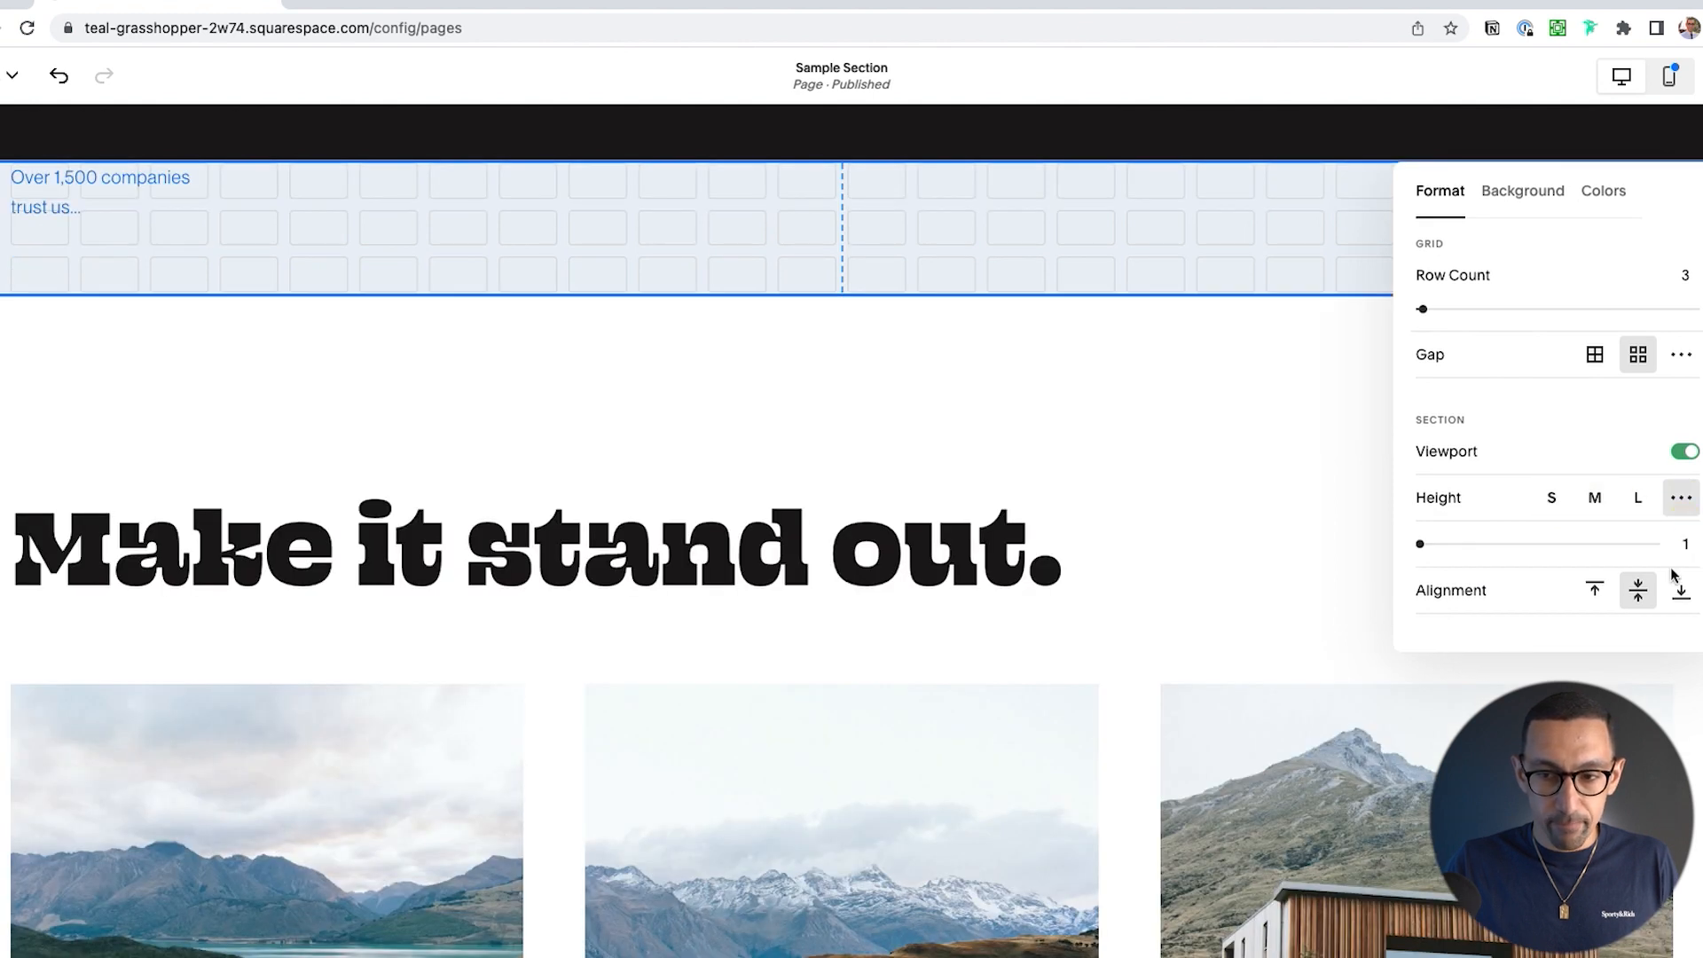
double_click(1688, 545)
text(10)
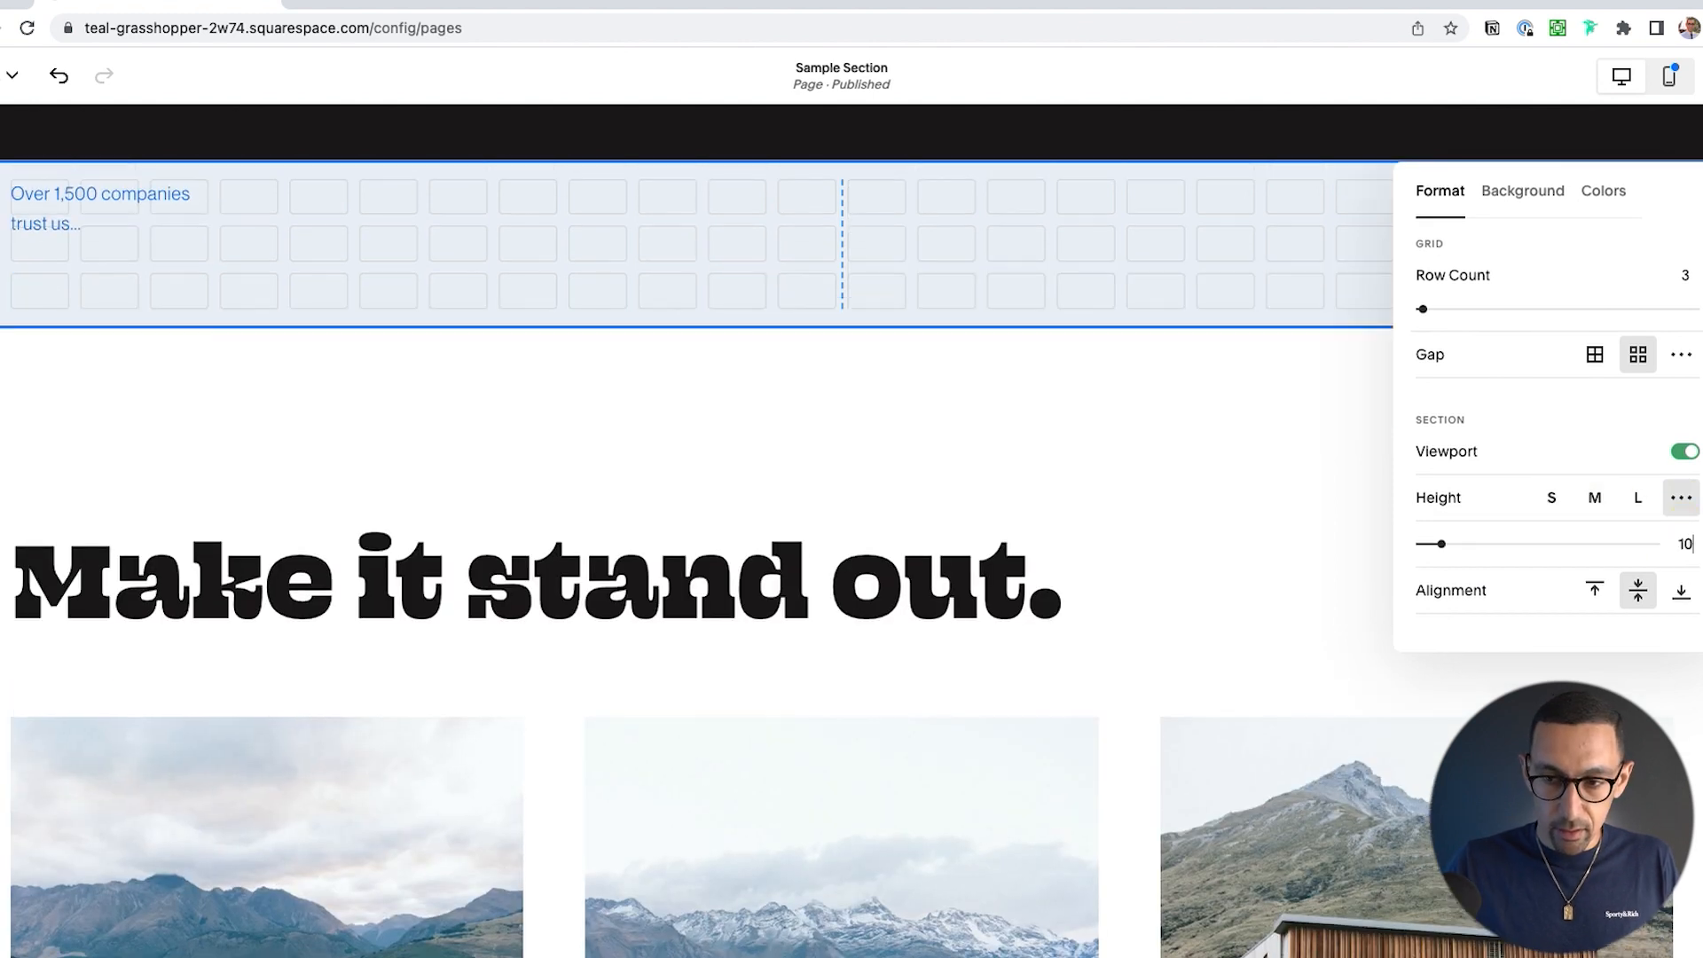
key(Tab)
click(327, 284)
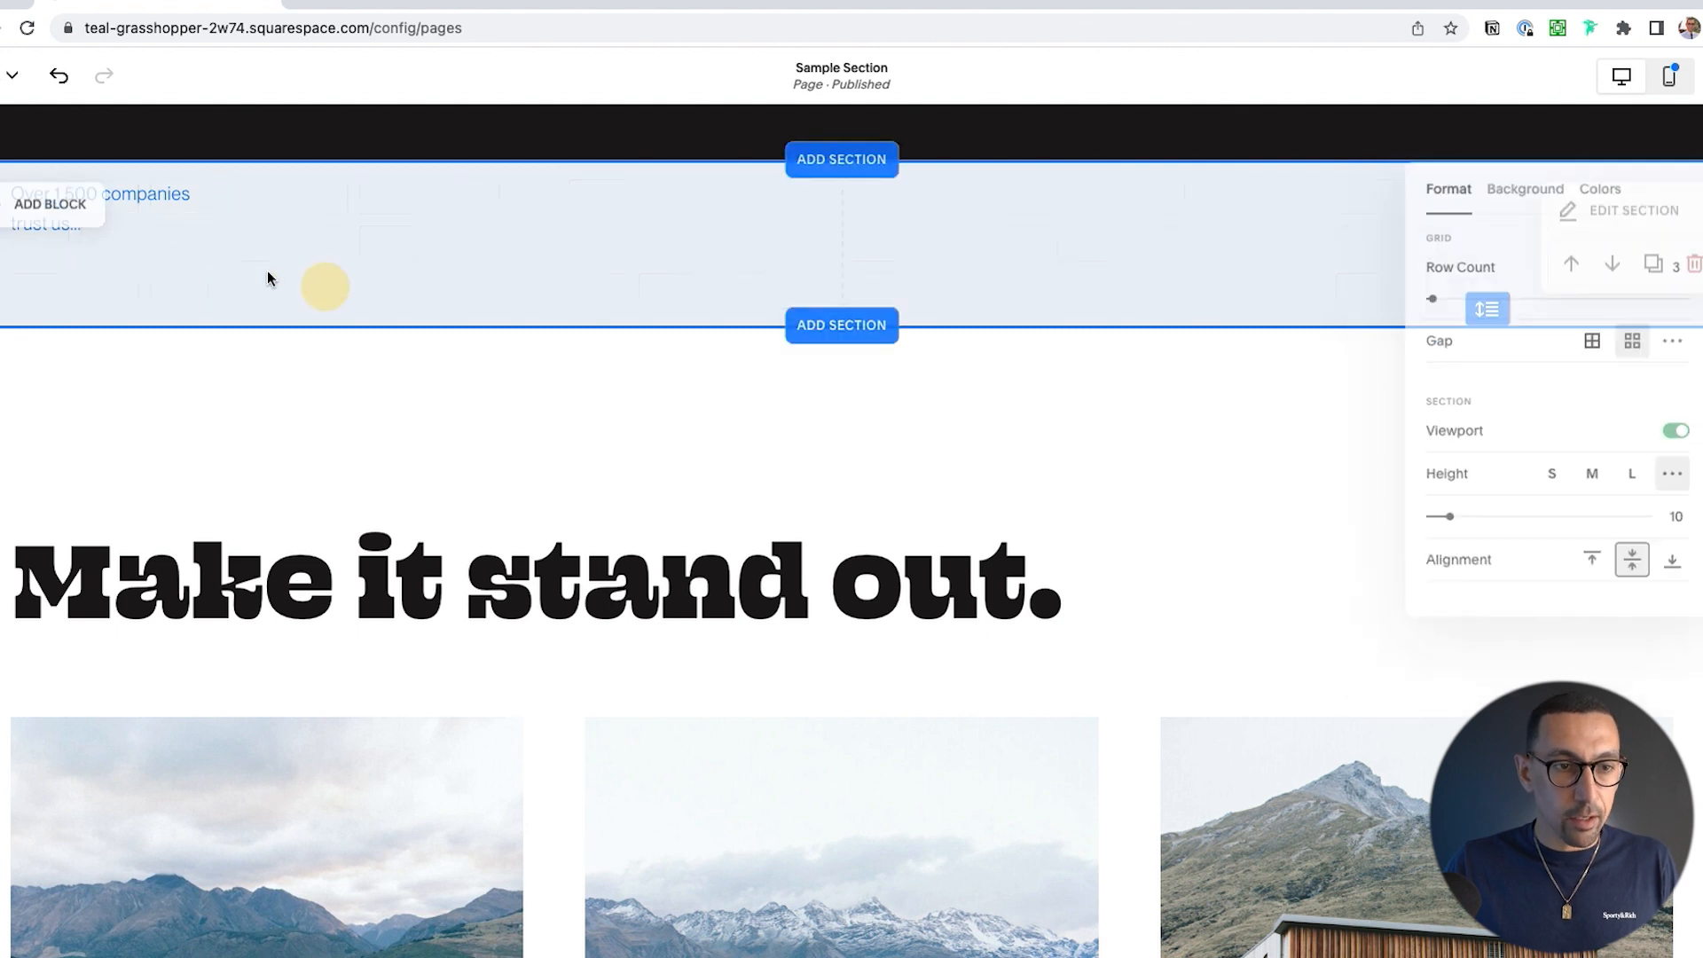
Step: Add a gallery block to the section and place it to the right of the text, aligned with its top
click(55, 206)
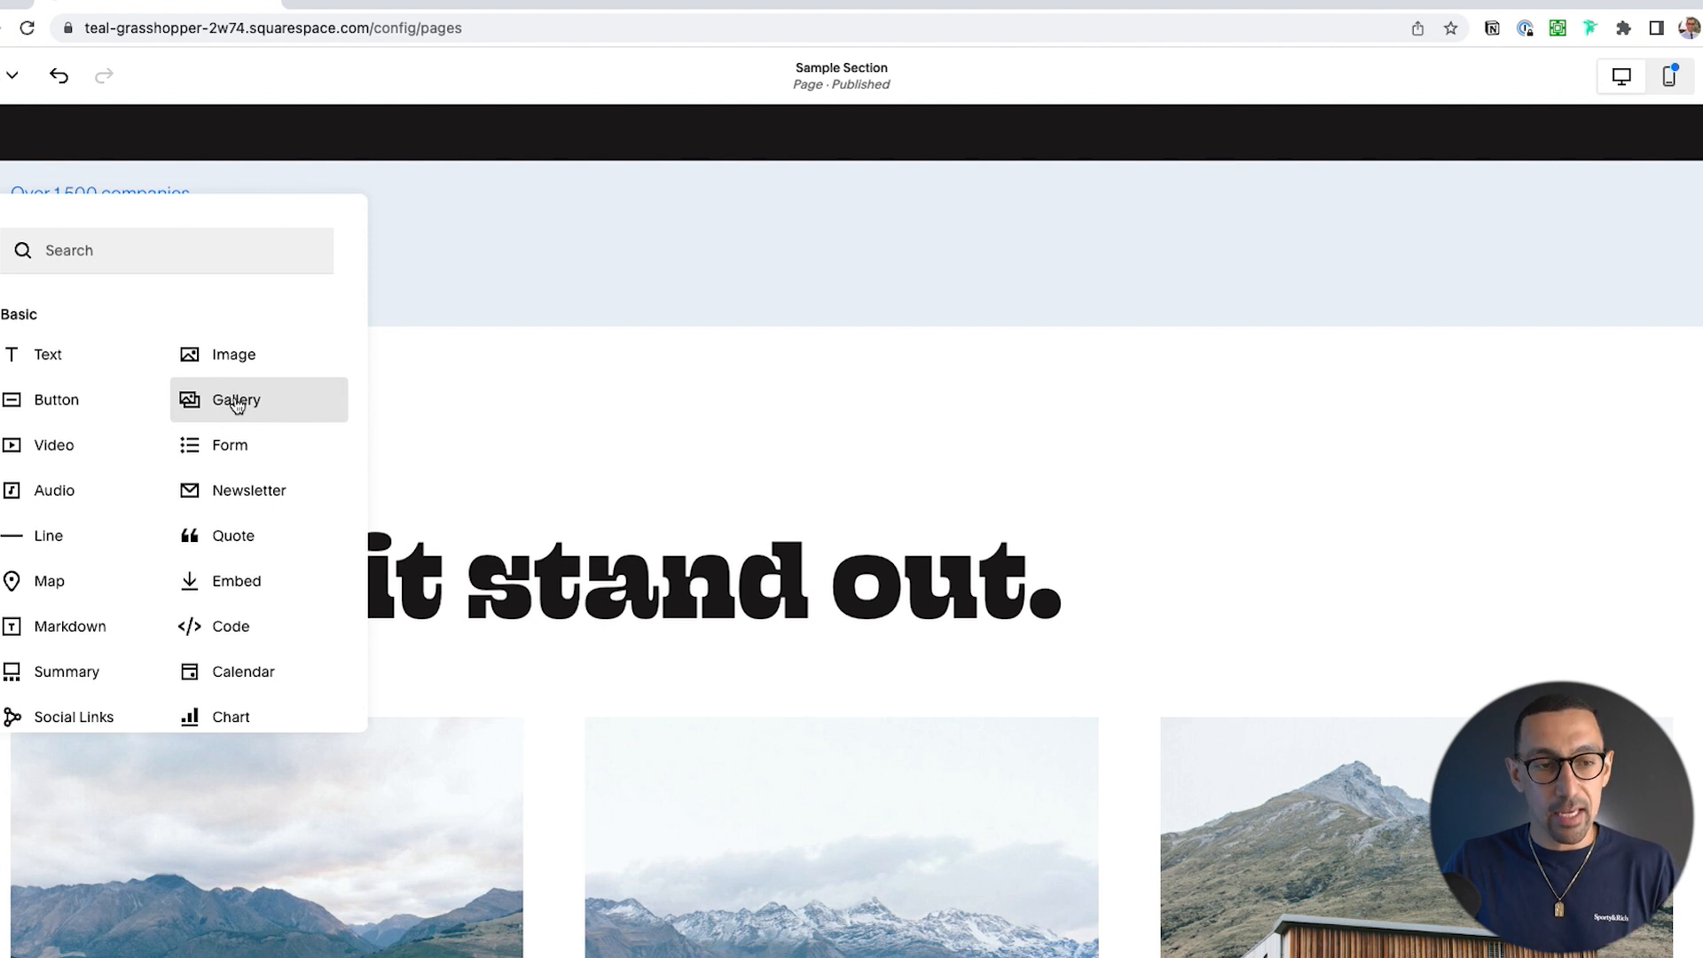
click(236, 401)
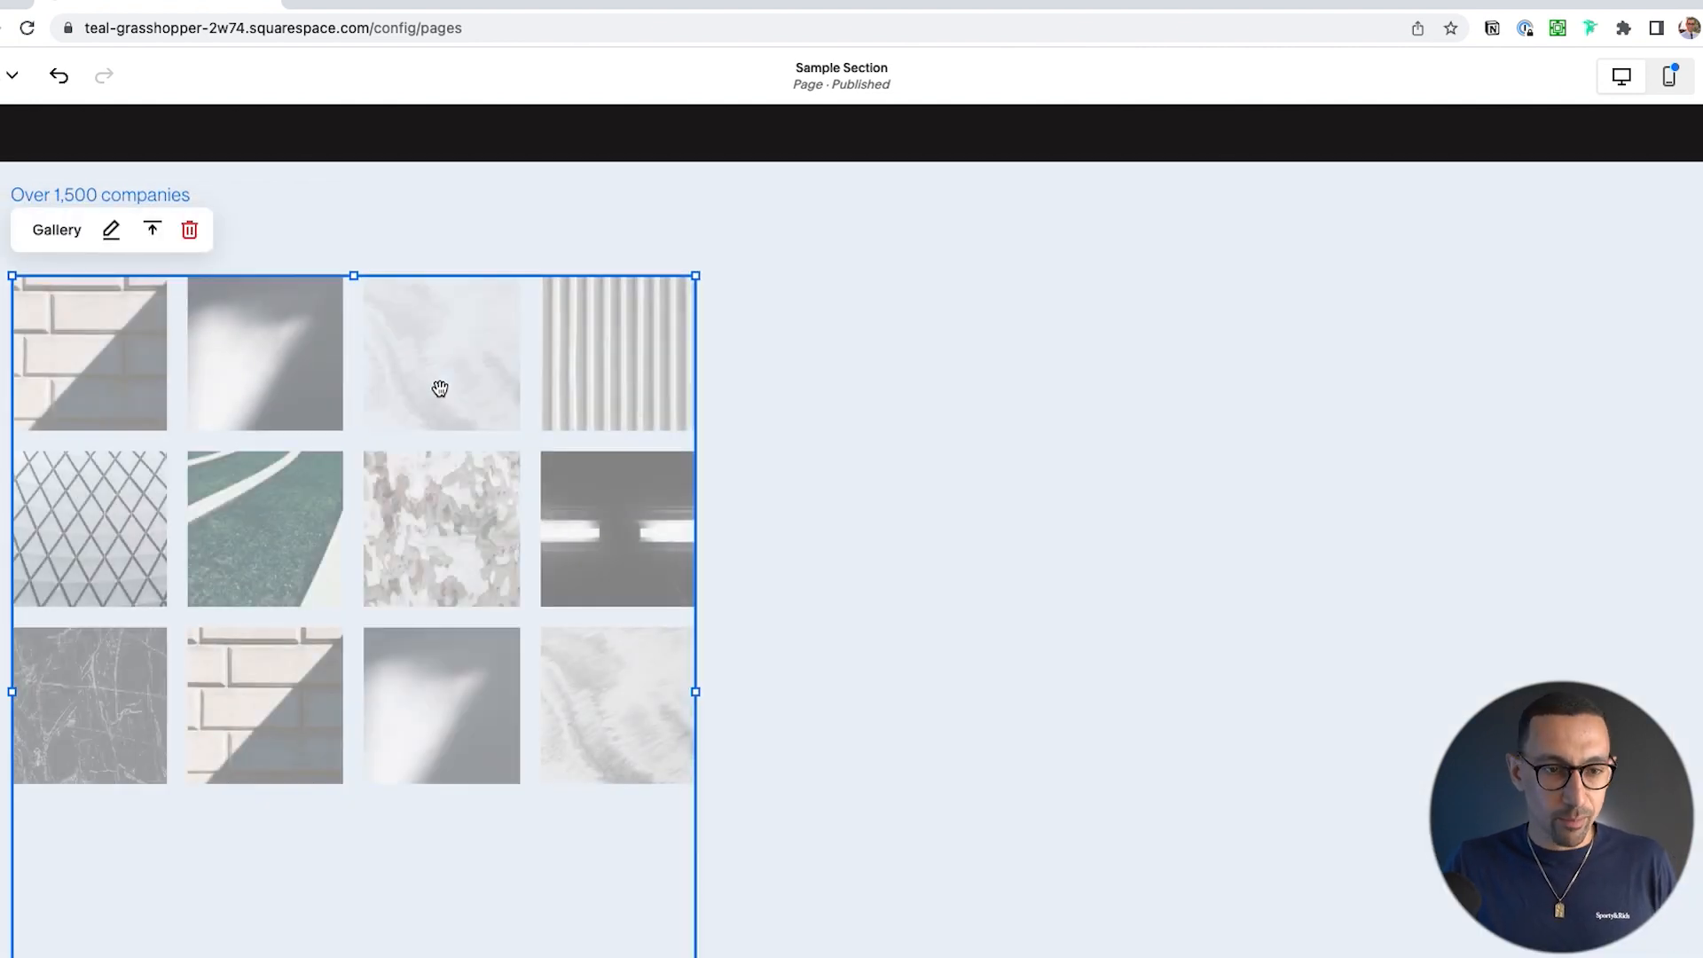
drag(450, 442, 701, 355)
Step: Widen the gallery block to fill the rest of the section's width and shorten it to fit its images
scroll(962, 688, down, 3)
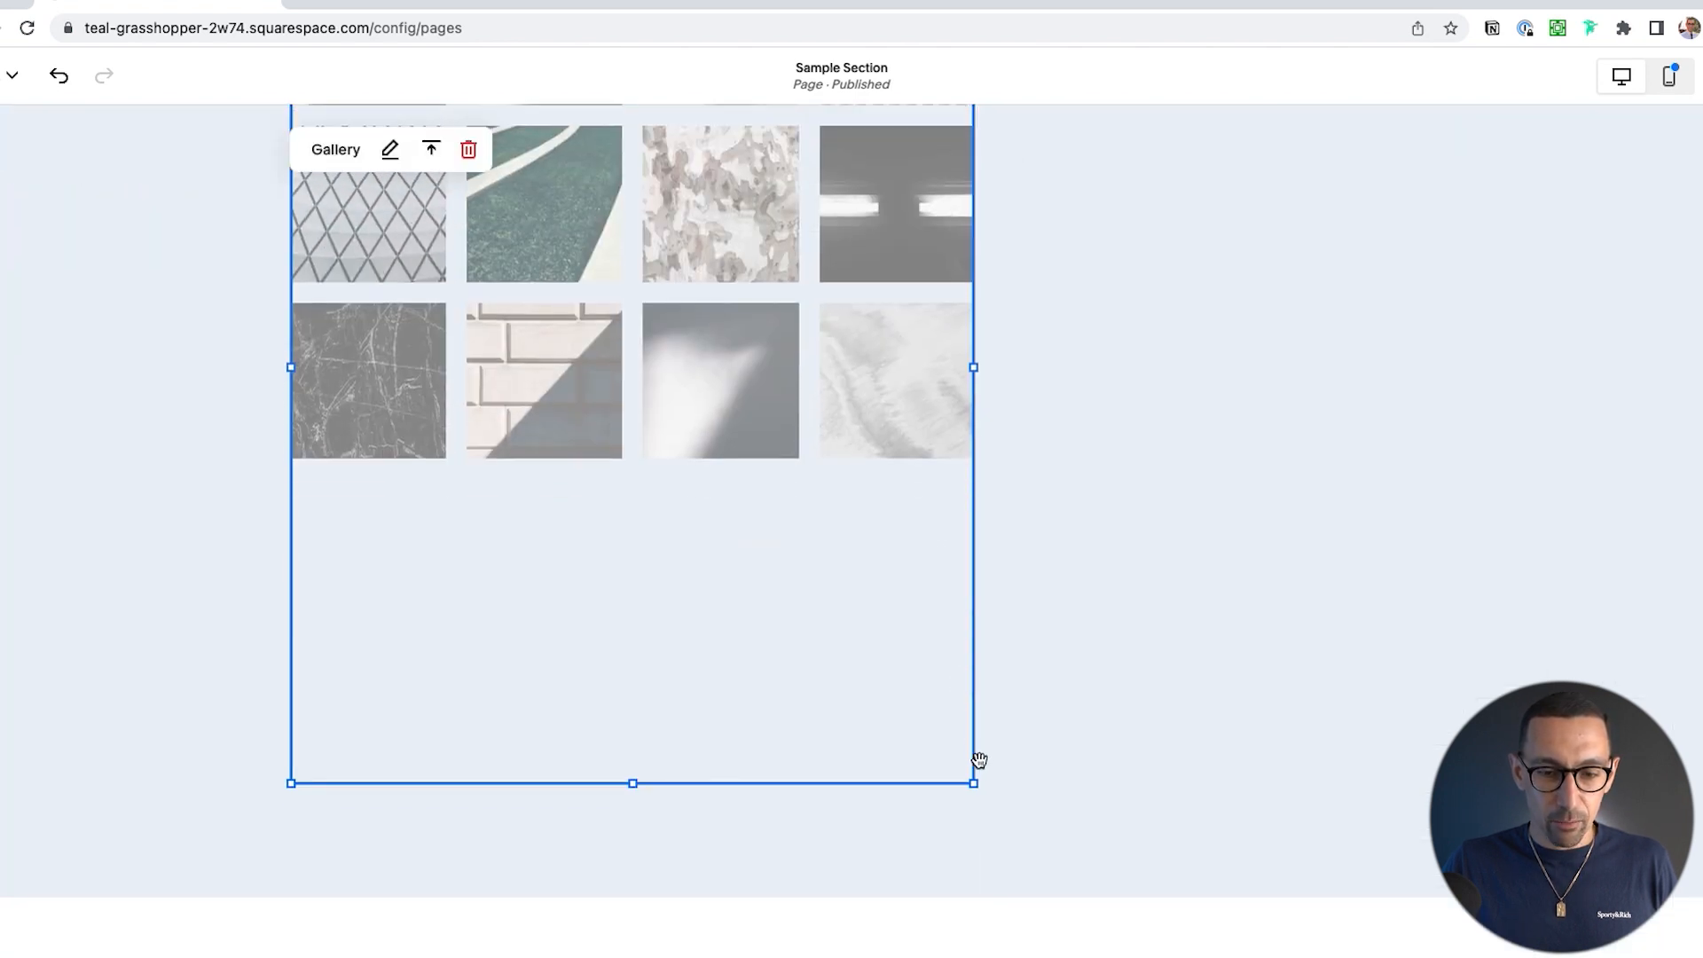
drag(975, 784, 1644, 241)
scroll(1577, 331, up, 2)
scroll(1226, 530, down, 9)
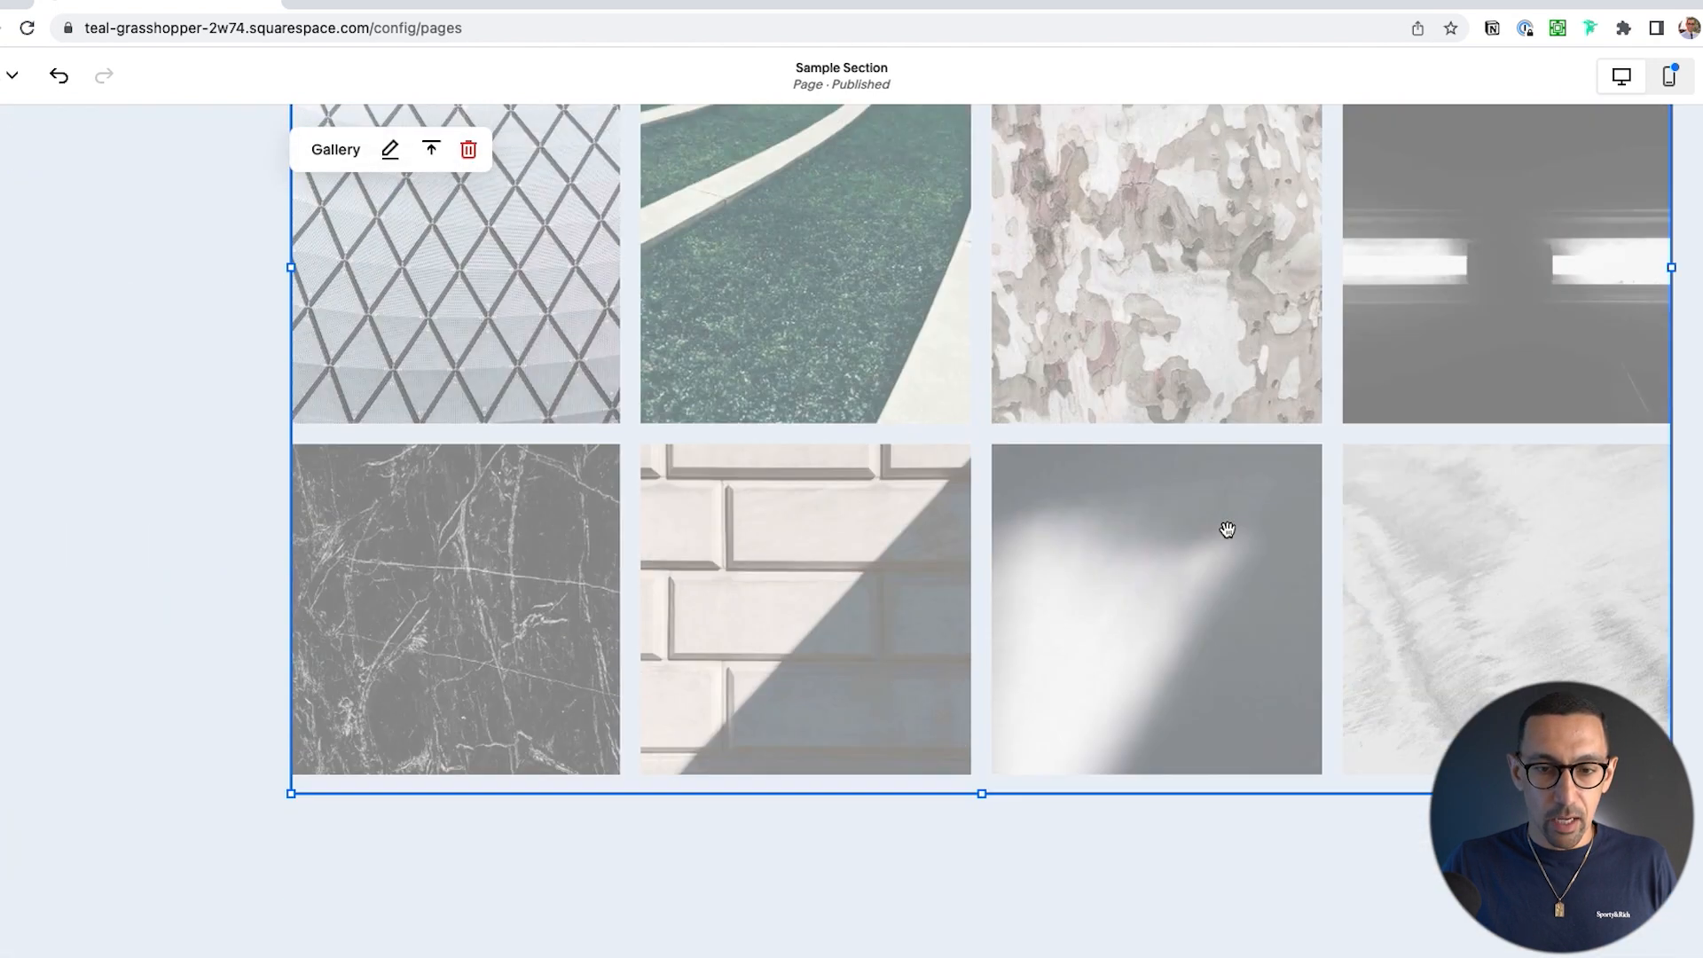
drag(986, 337, 985, 169)
scroll(985, 426, up, 5)
scroll(995, 497, up, 5)
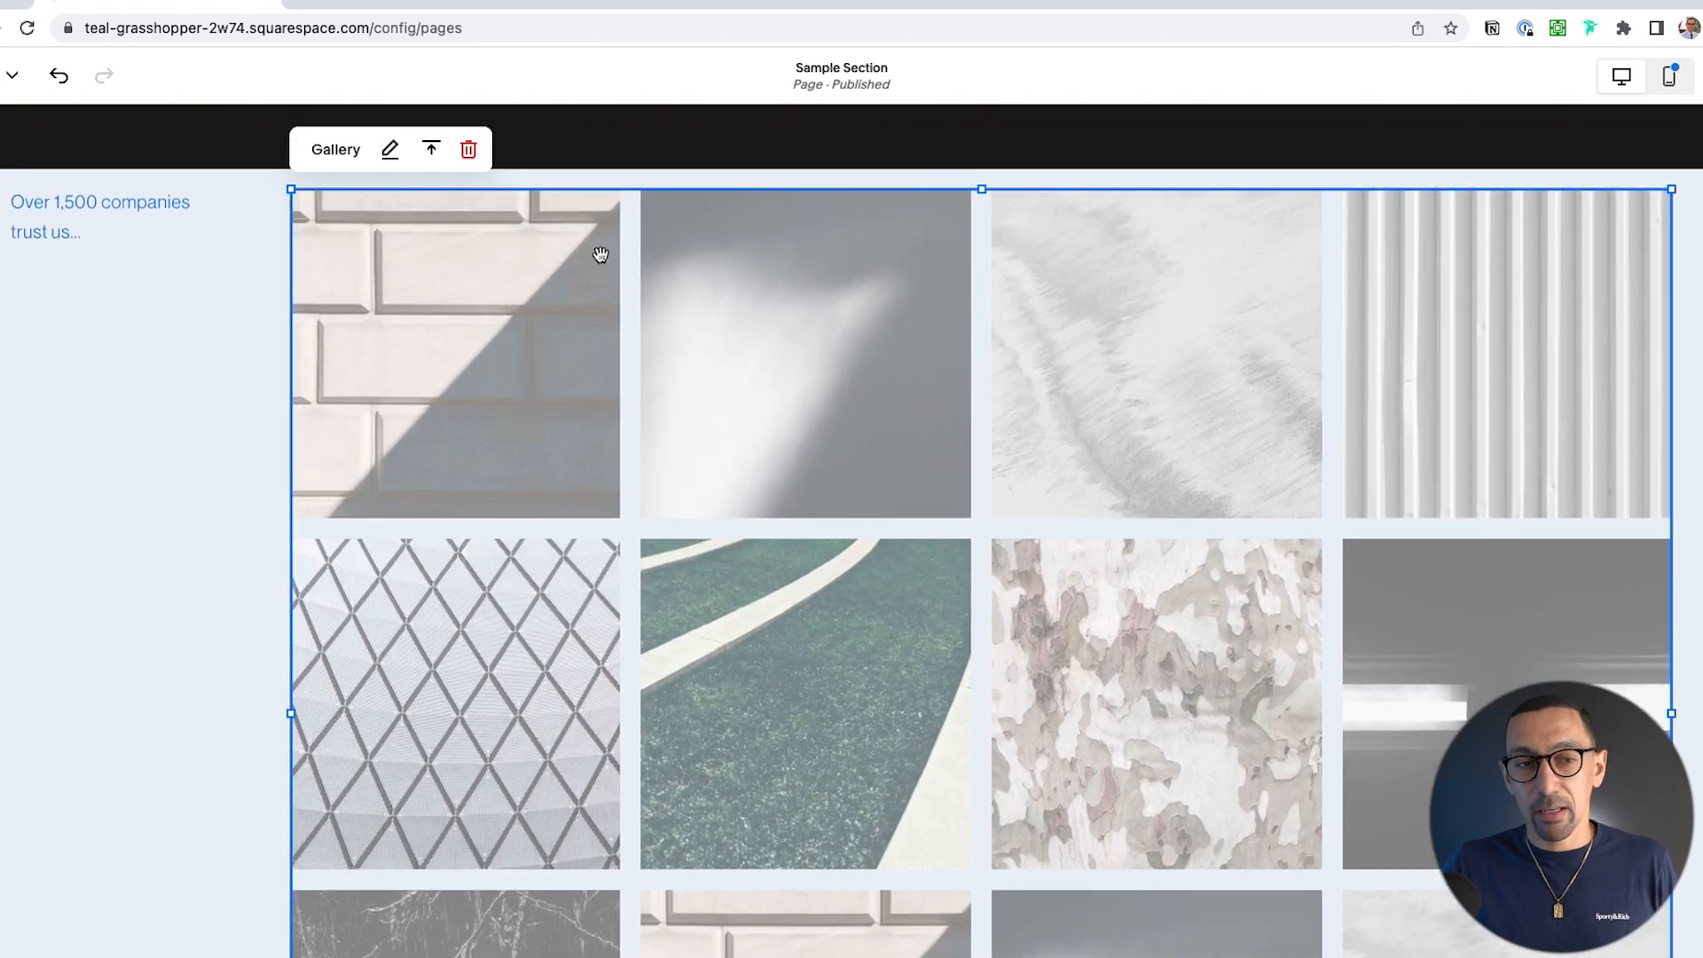
Step: Turn off image cropping for the gallery grid and set its aspect ratio to 16:9 Widescreen
click(390, 151)
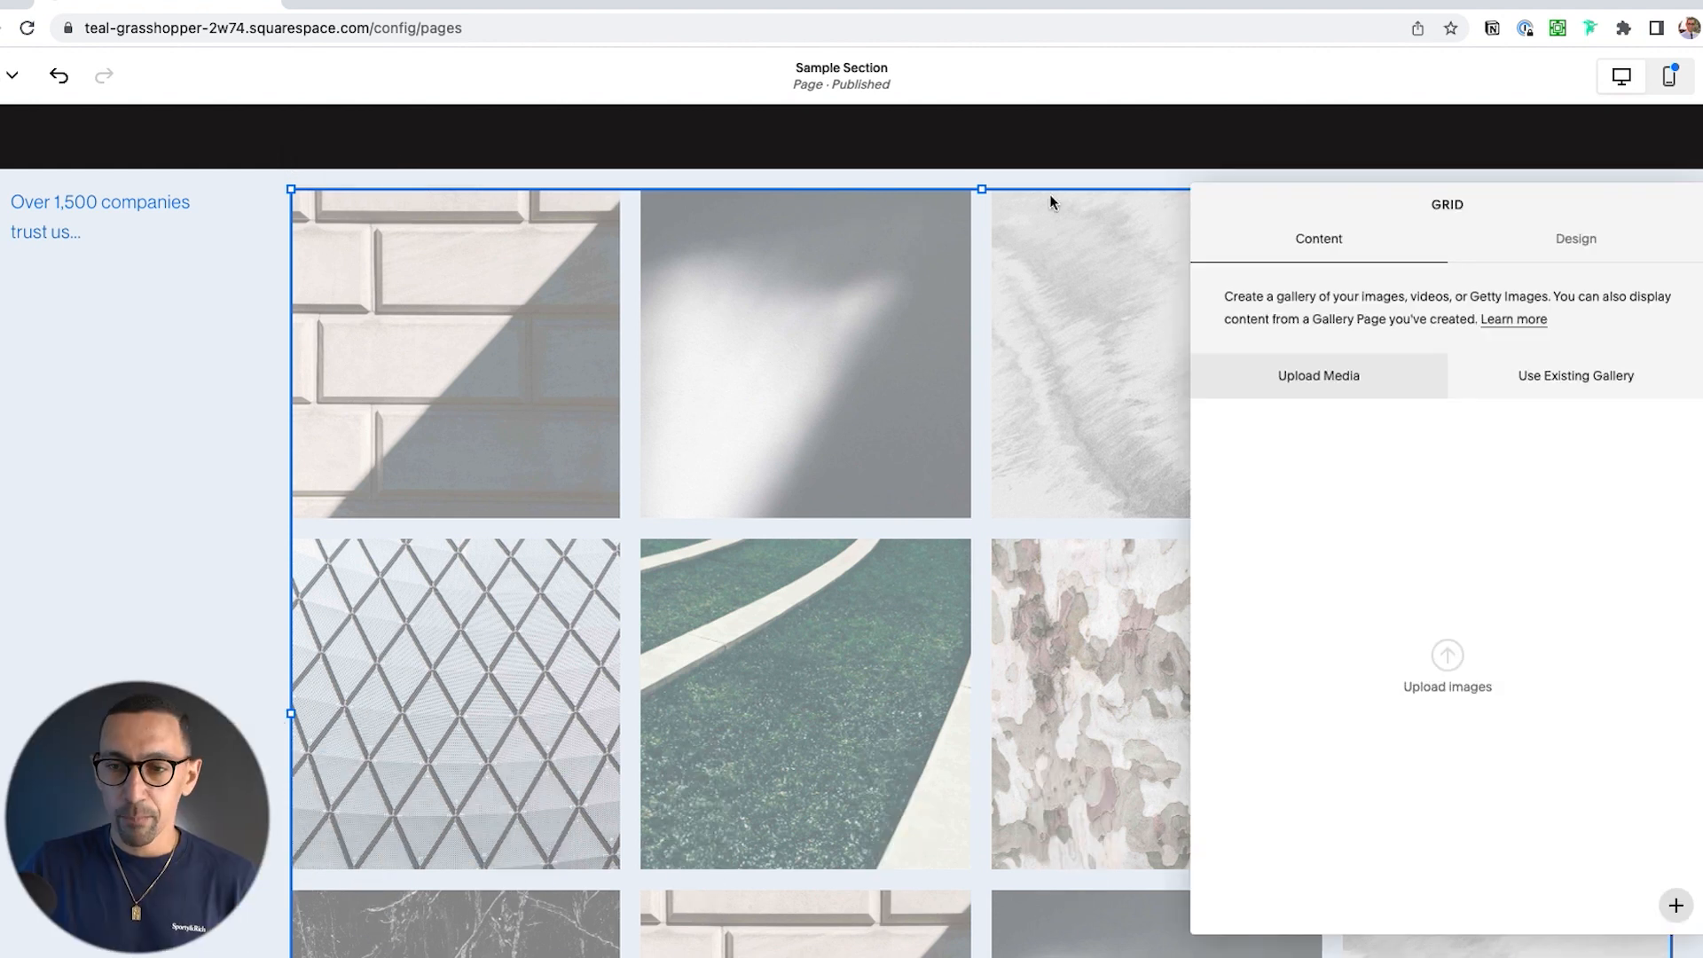
click(1577, 249)
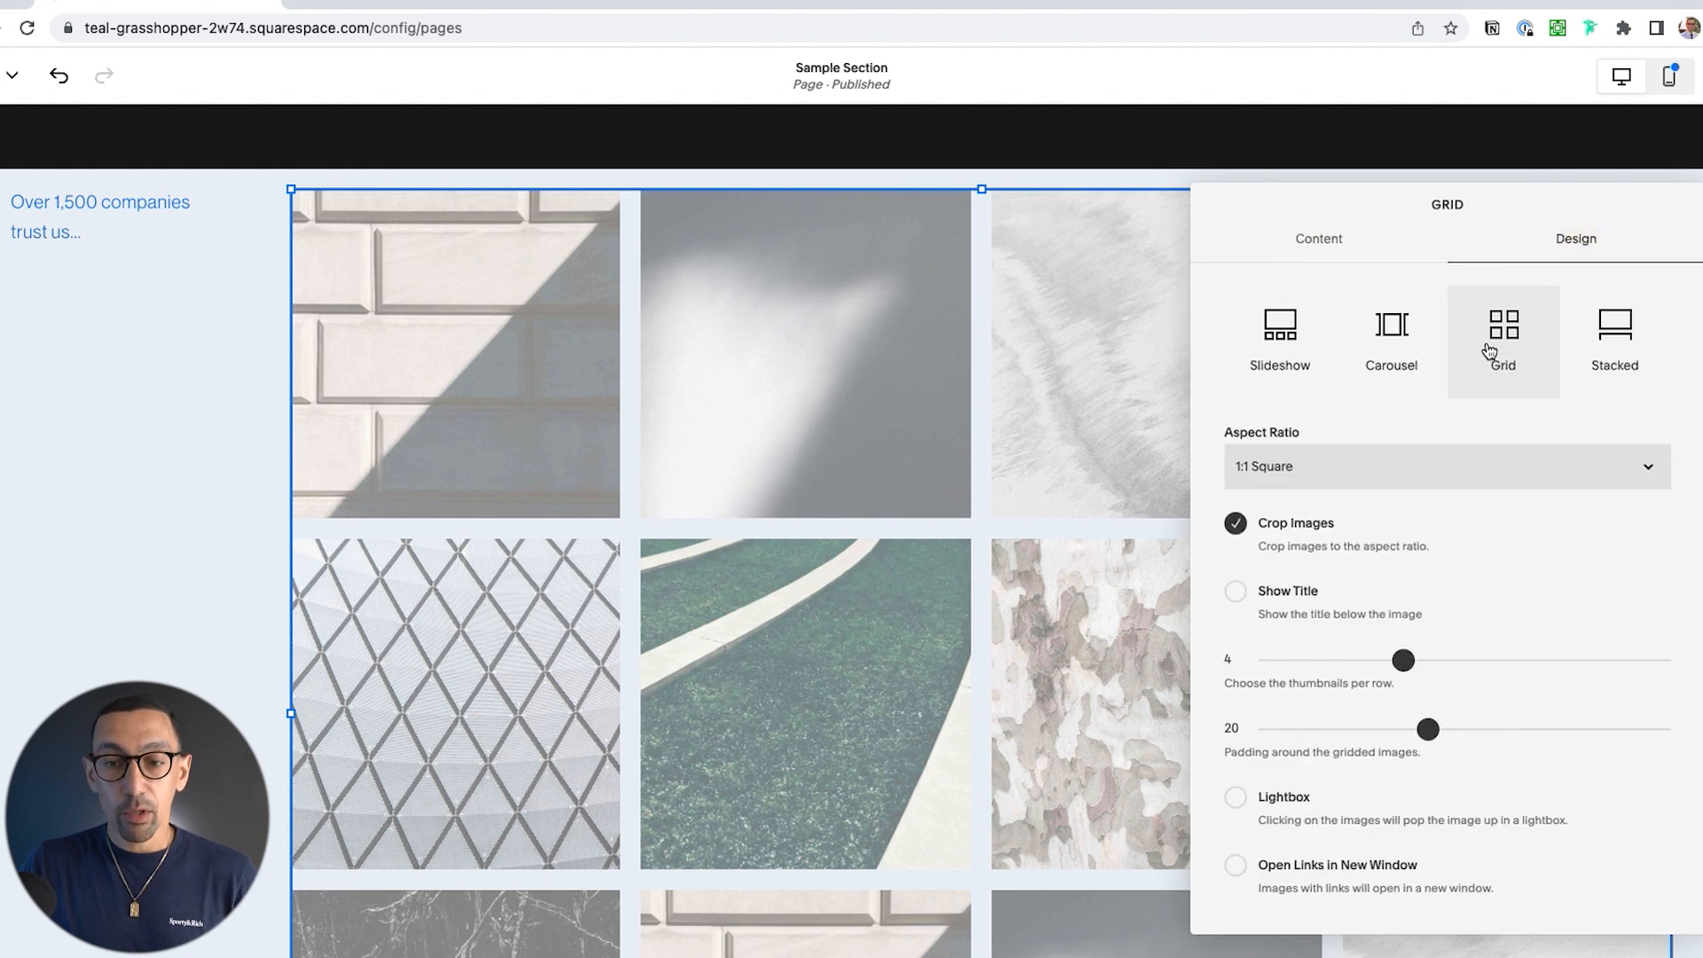
click(1237, 528)
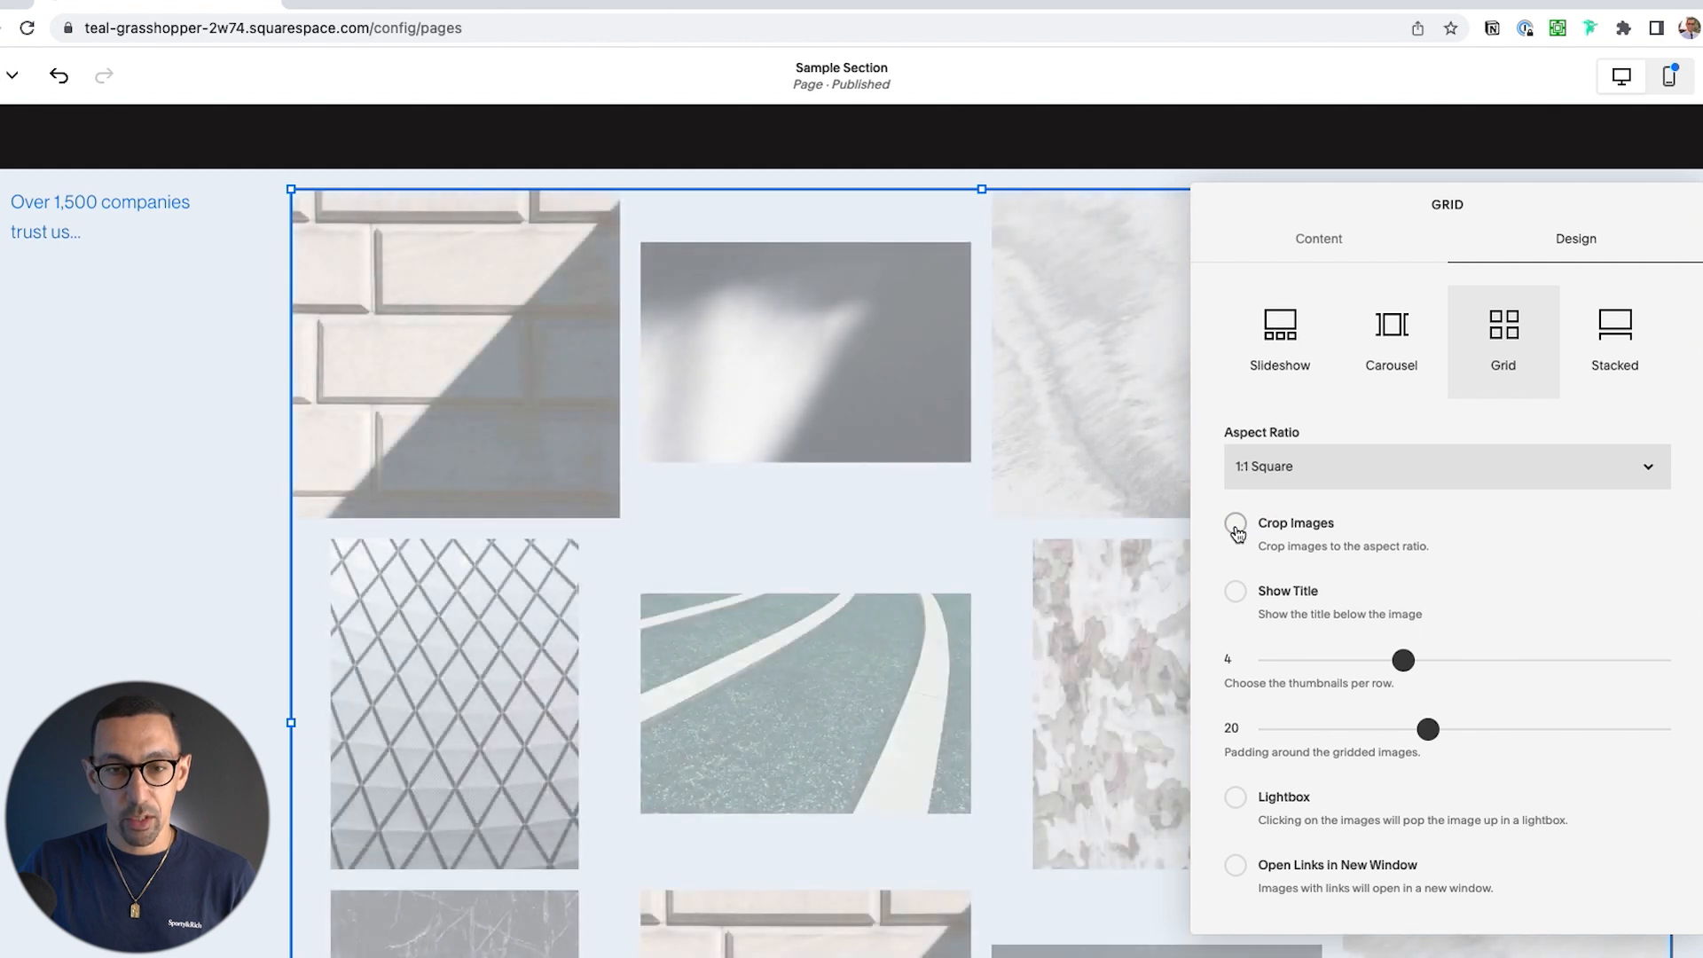
click(1288, 466)
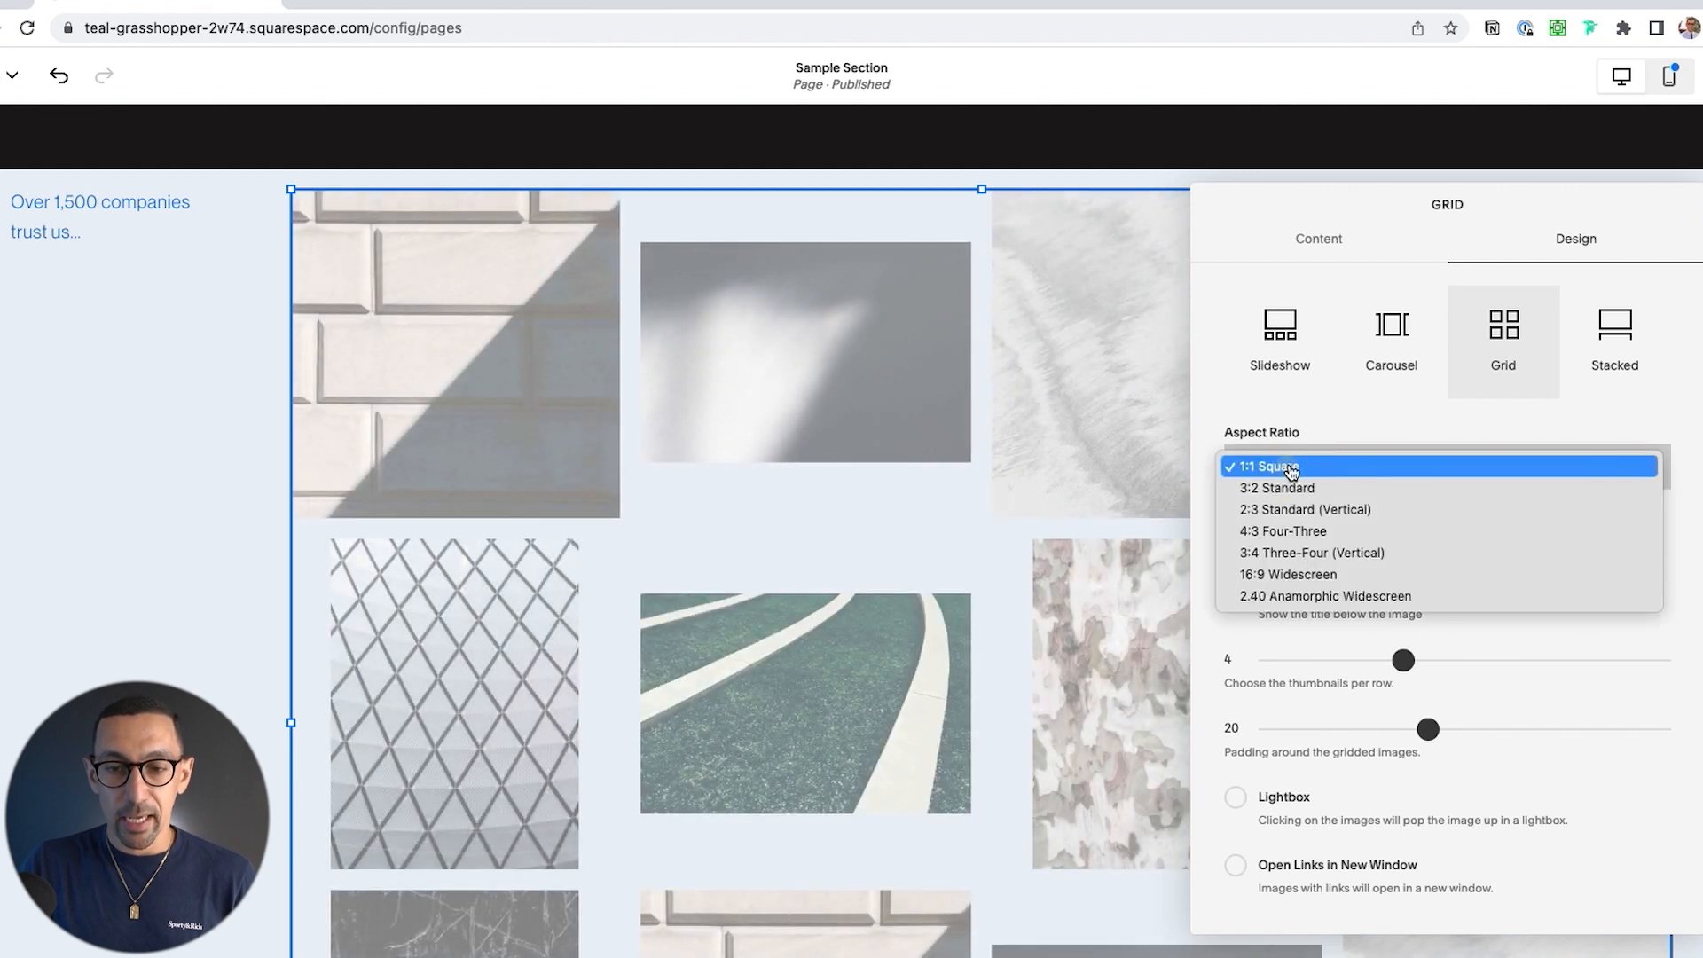
click(1313, 576)
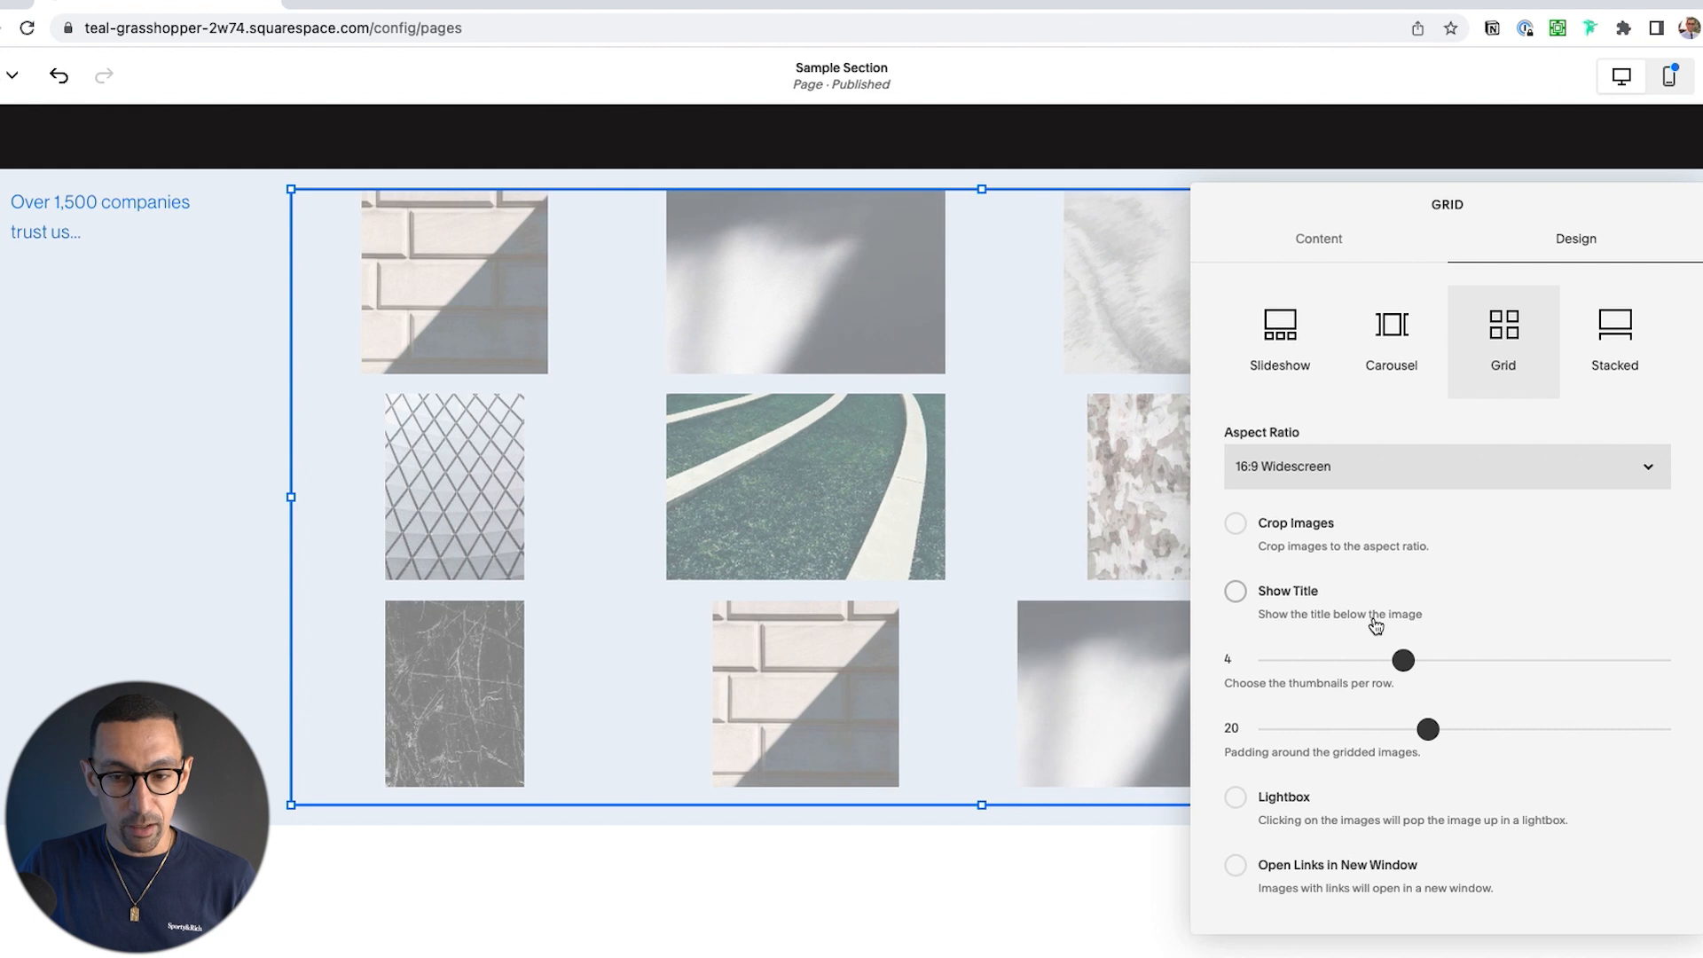
Step: Set the gallery to four thumbnails per row with 50 padding, and bring up its media upload content
mouse_move(1405, 658)
mouse_down()
mouse_move(1490, 659)
mouse_move(1413, 657)
mouse_up()
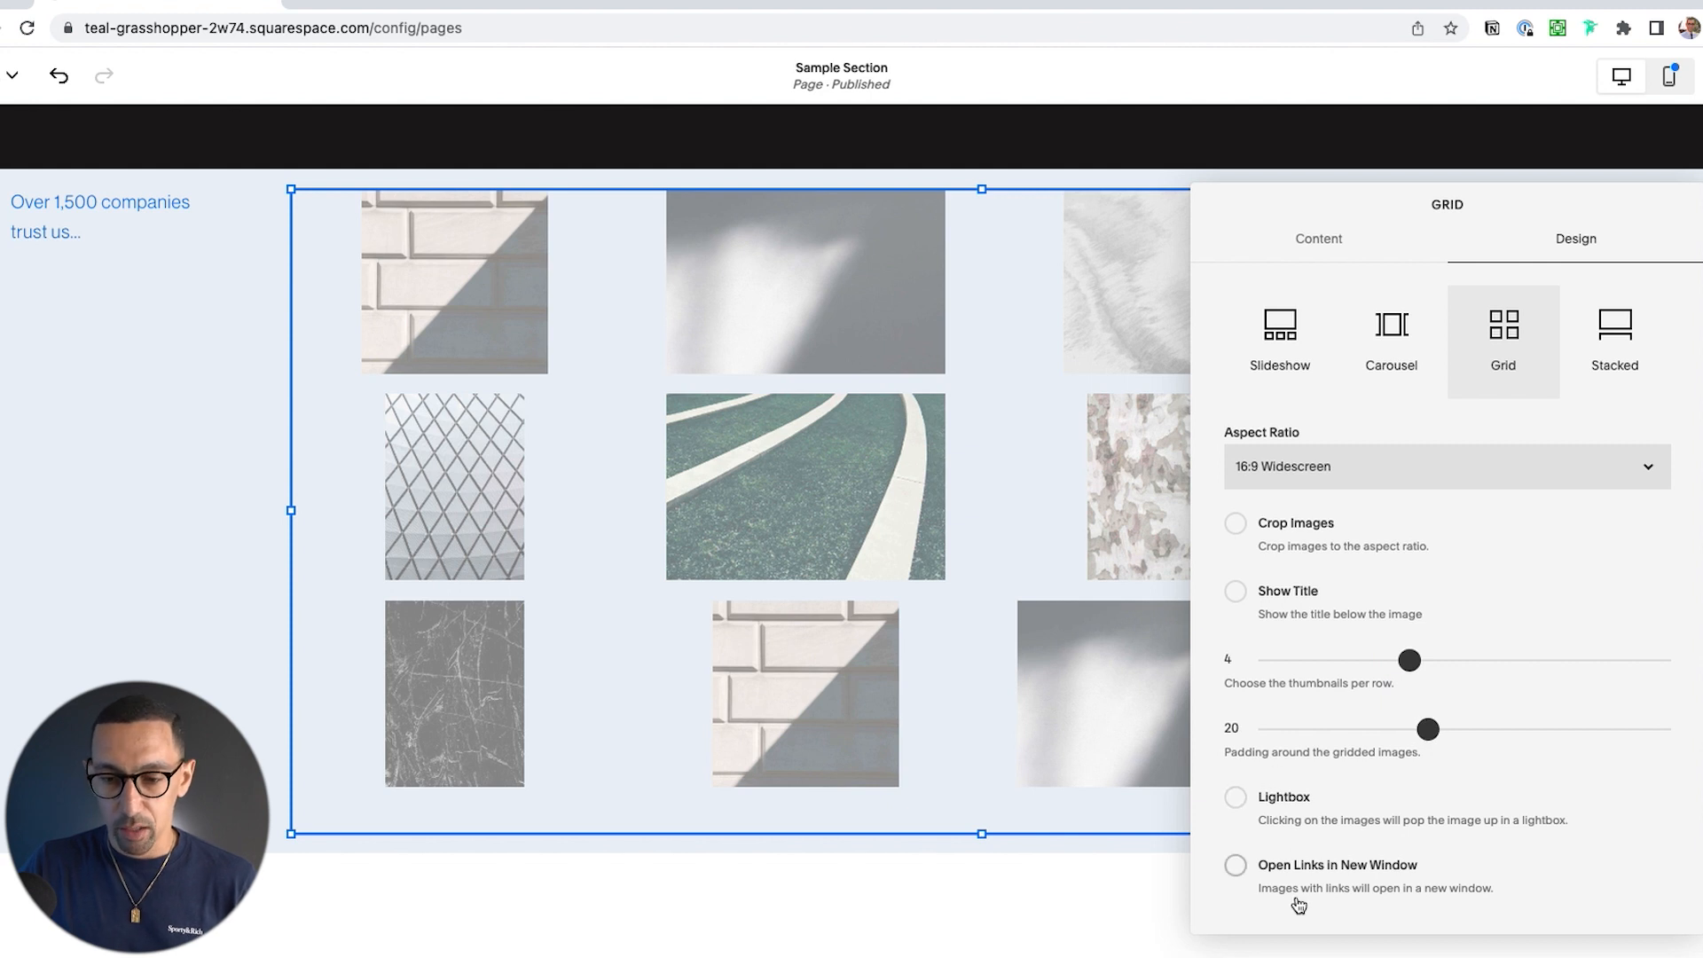
drag(1428, 729, 1690, 729)
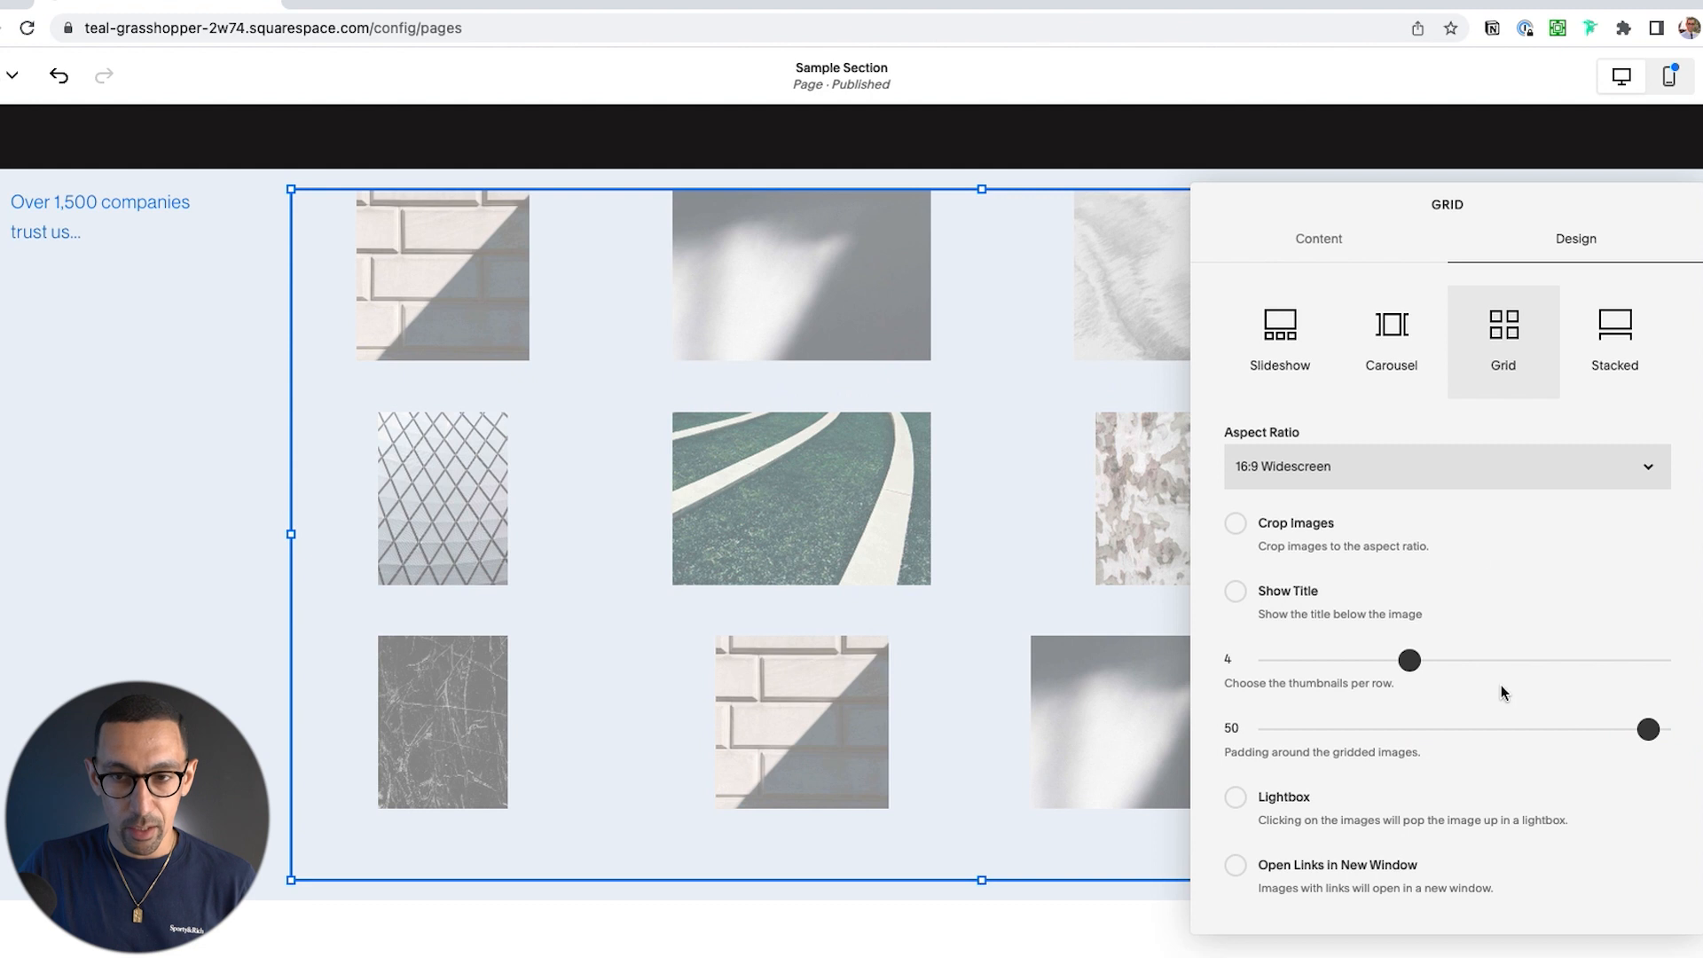
click(1336, 245)
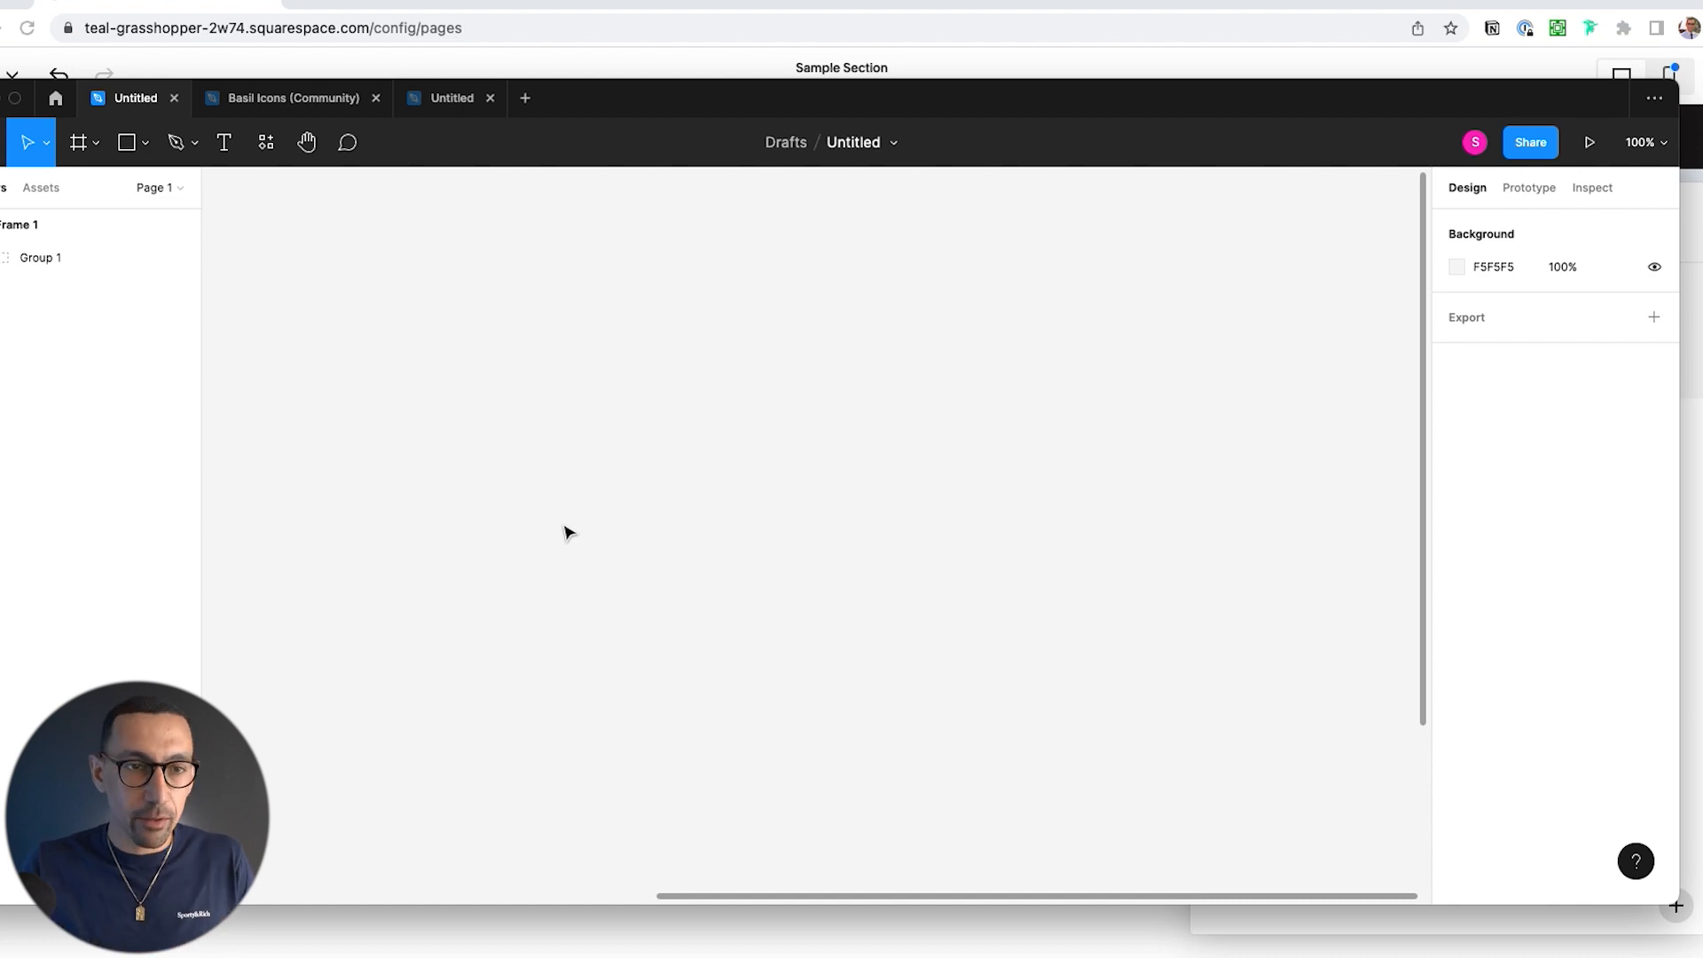
click(563, 2)
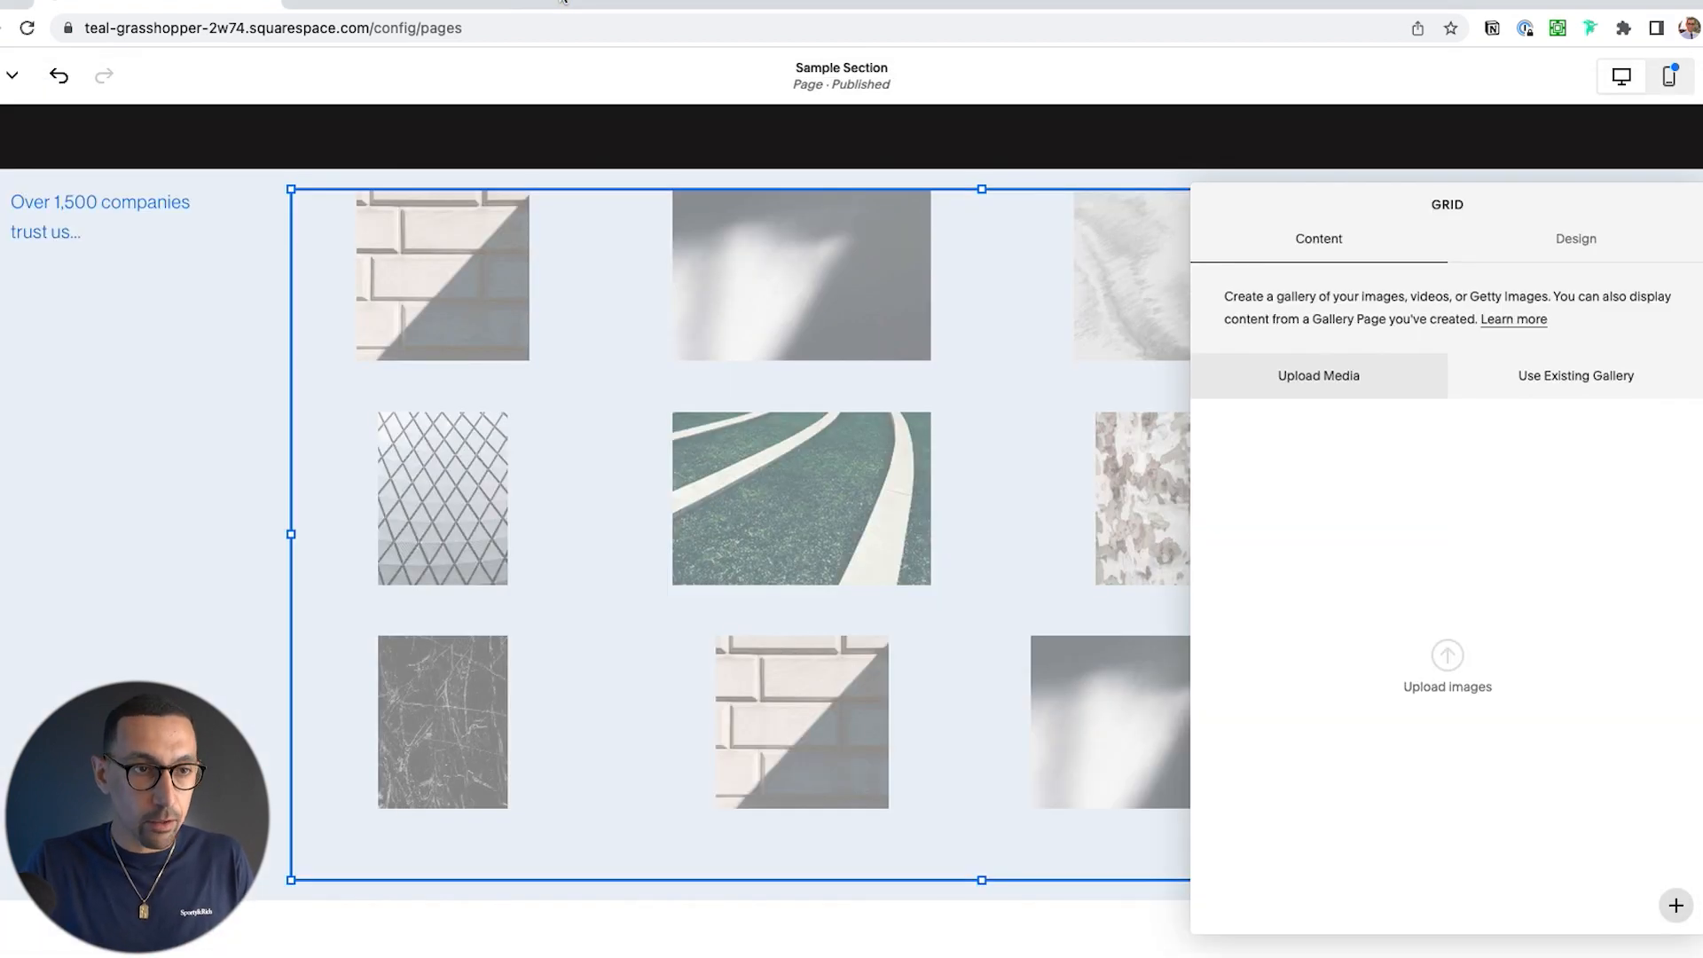
Step: Search the web for "squarespace logo svg" in a new browser tab and look through the results
key(super+t)
text(squarespace )
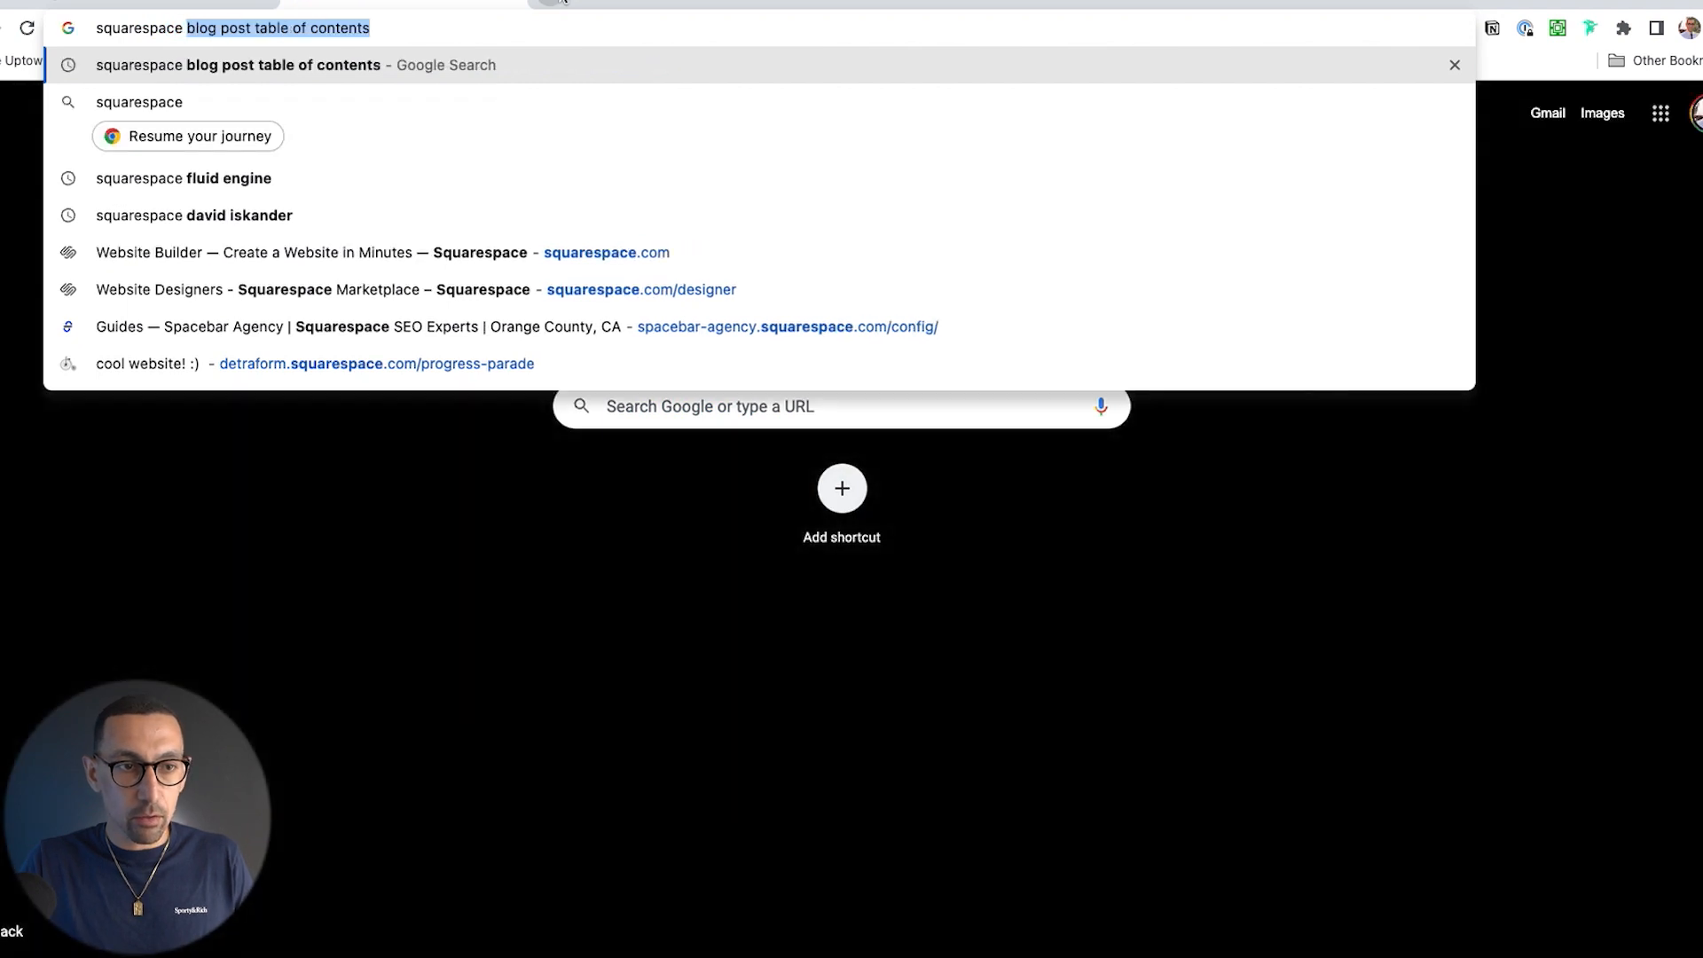
text(logo svg)
key(Return)
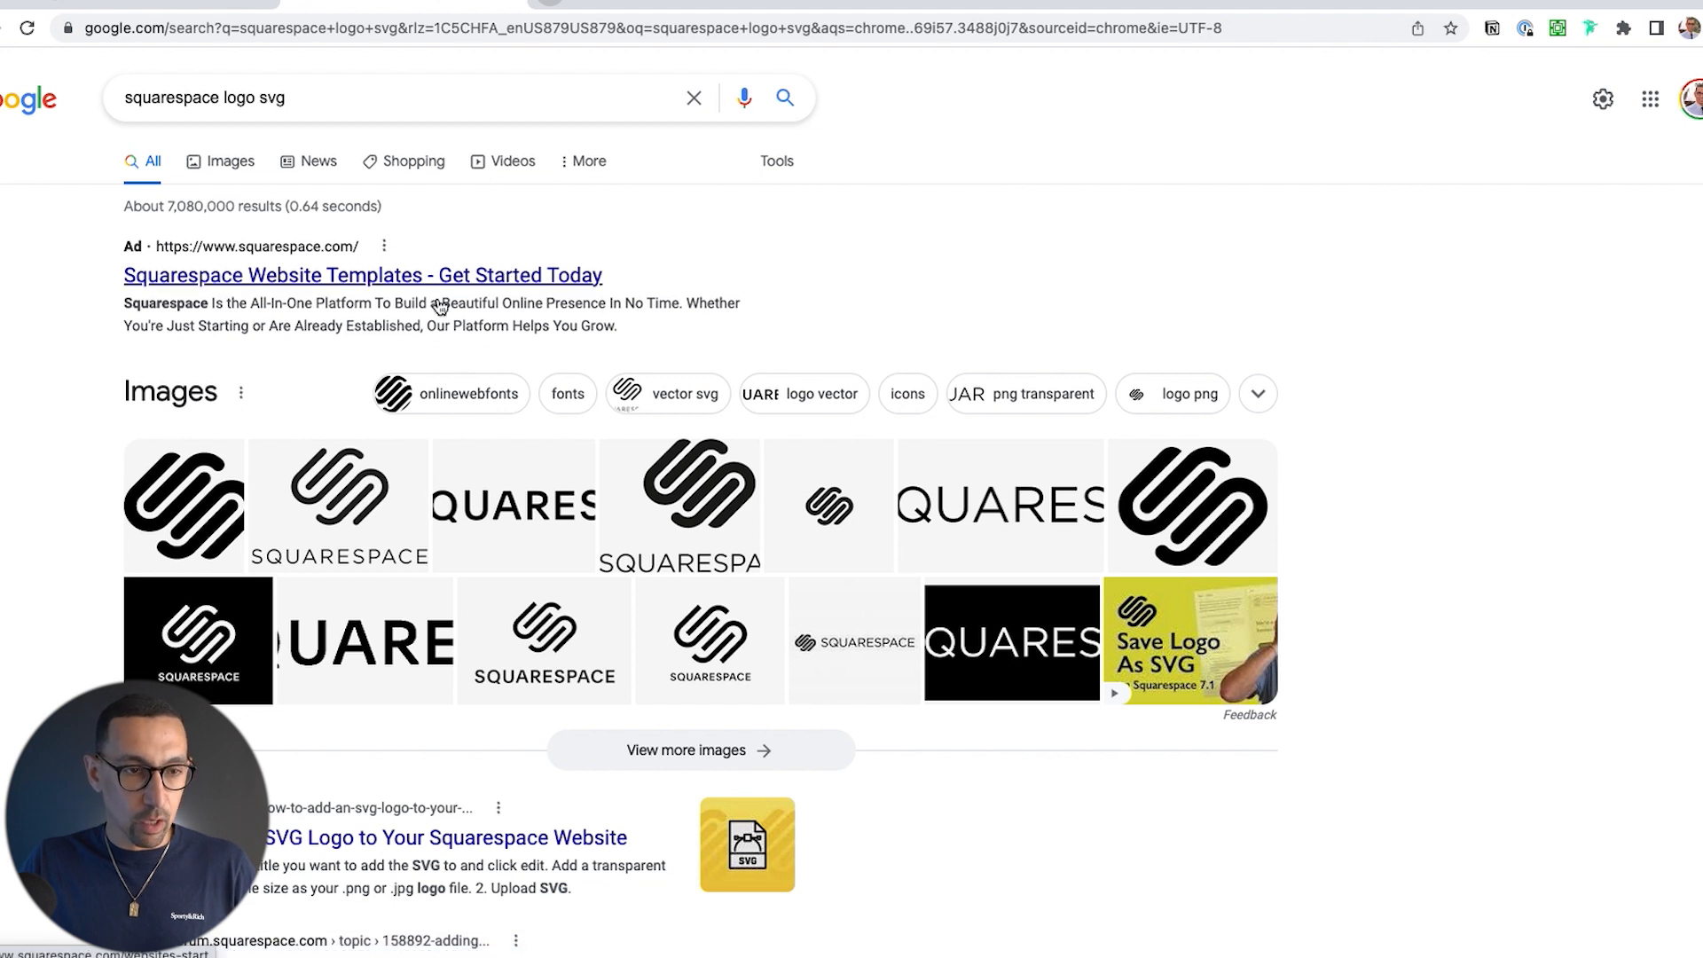
scroll(301, 372, down, 5)
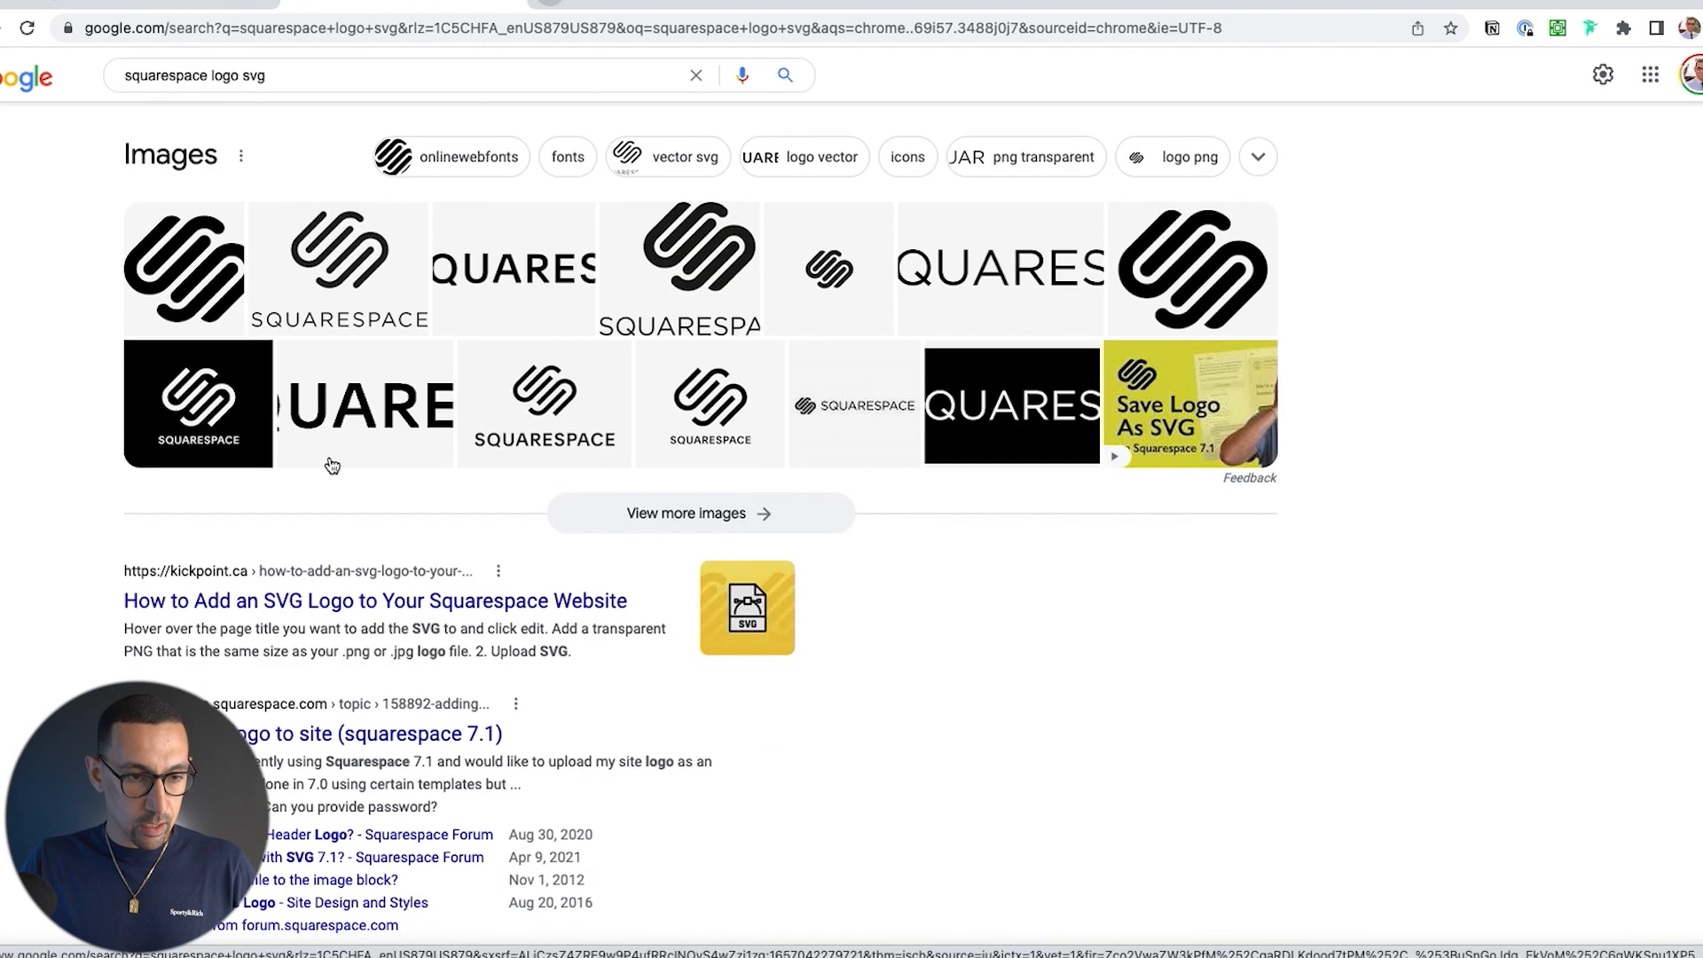
scroll(299, 588, down, 5)
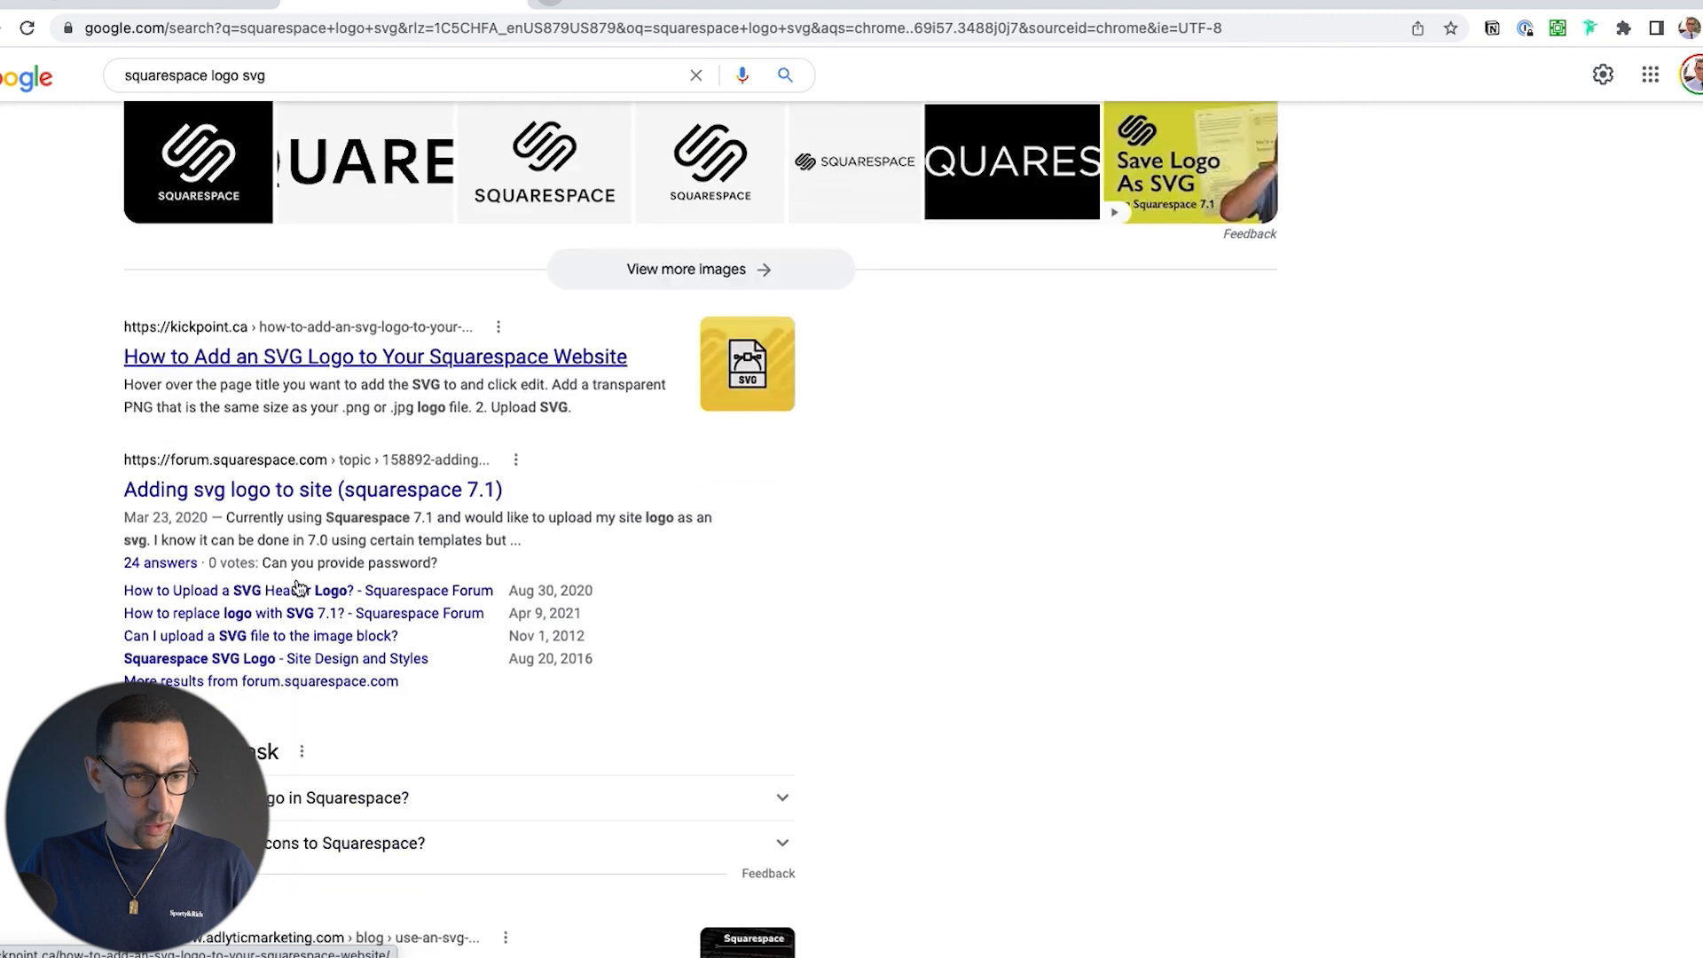
scroll(266, 532, down, 4)
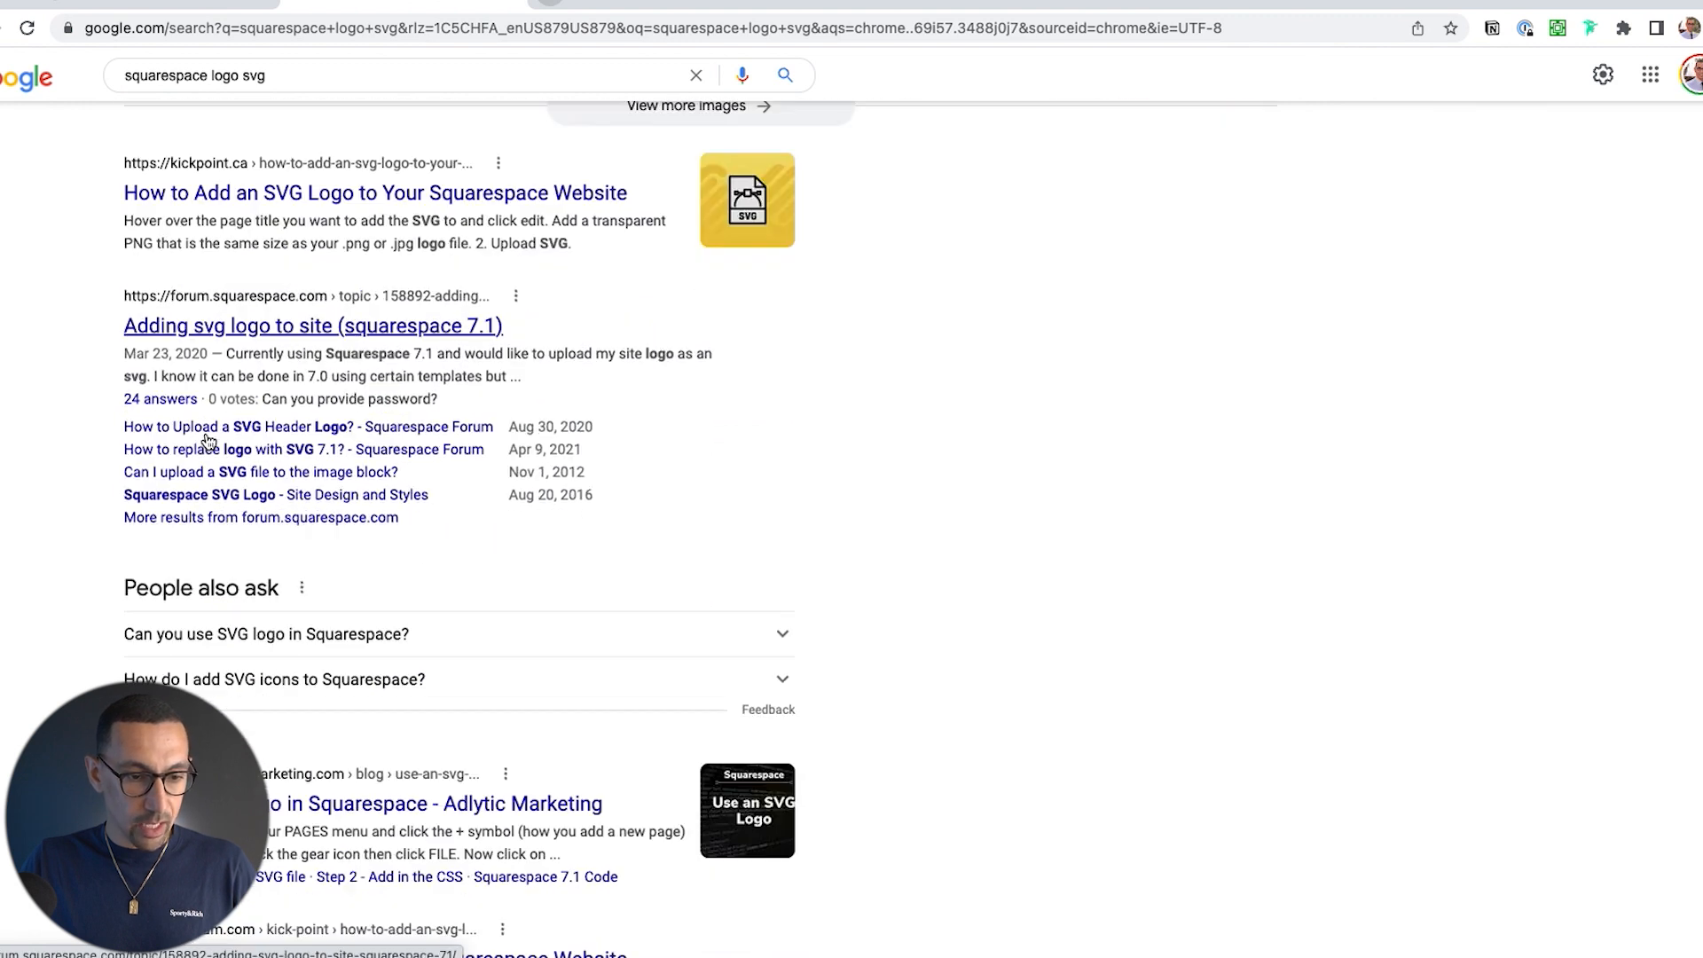
scroll(328, 532, up, 14)
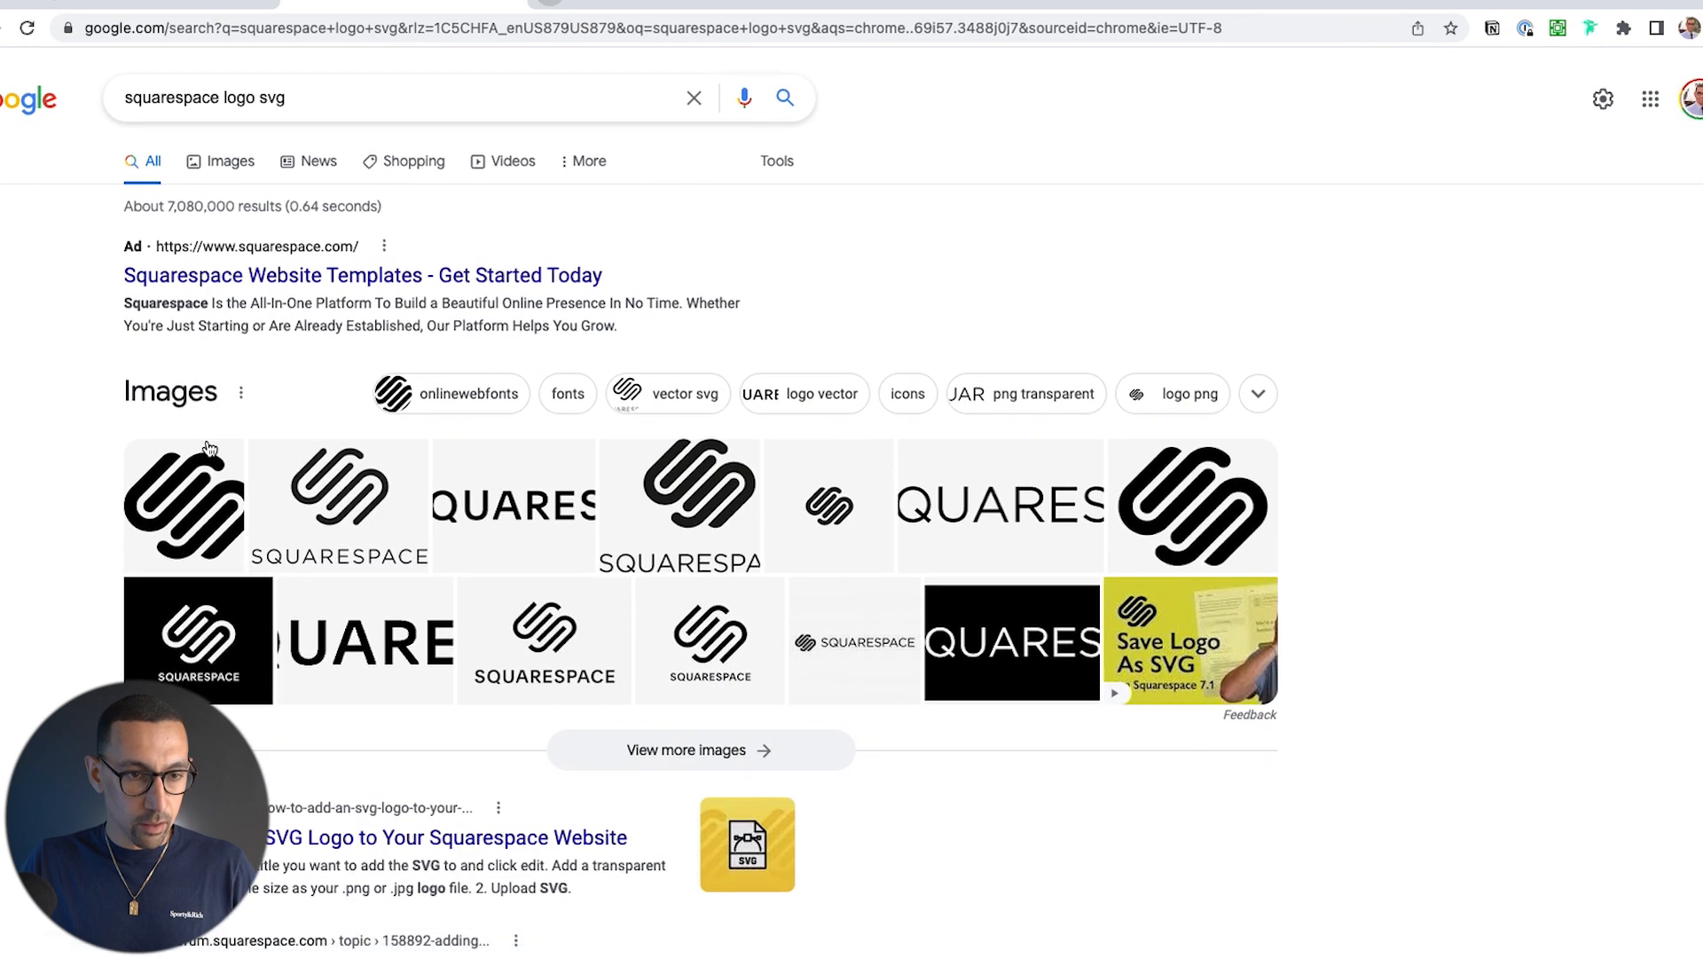
Step: Open the Freebie Supply page for the transparent Squarespace logo from the image results and locate its download option
click(228, 161)
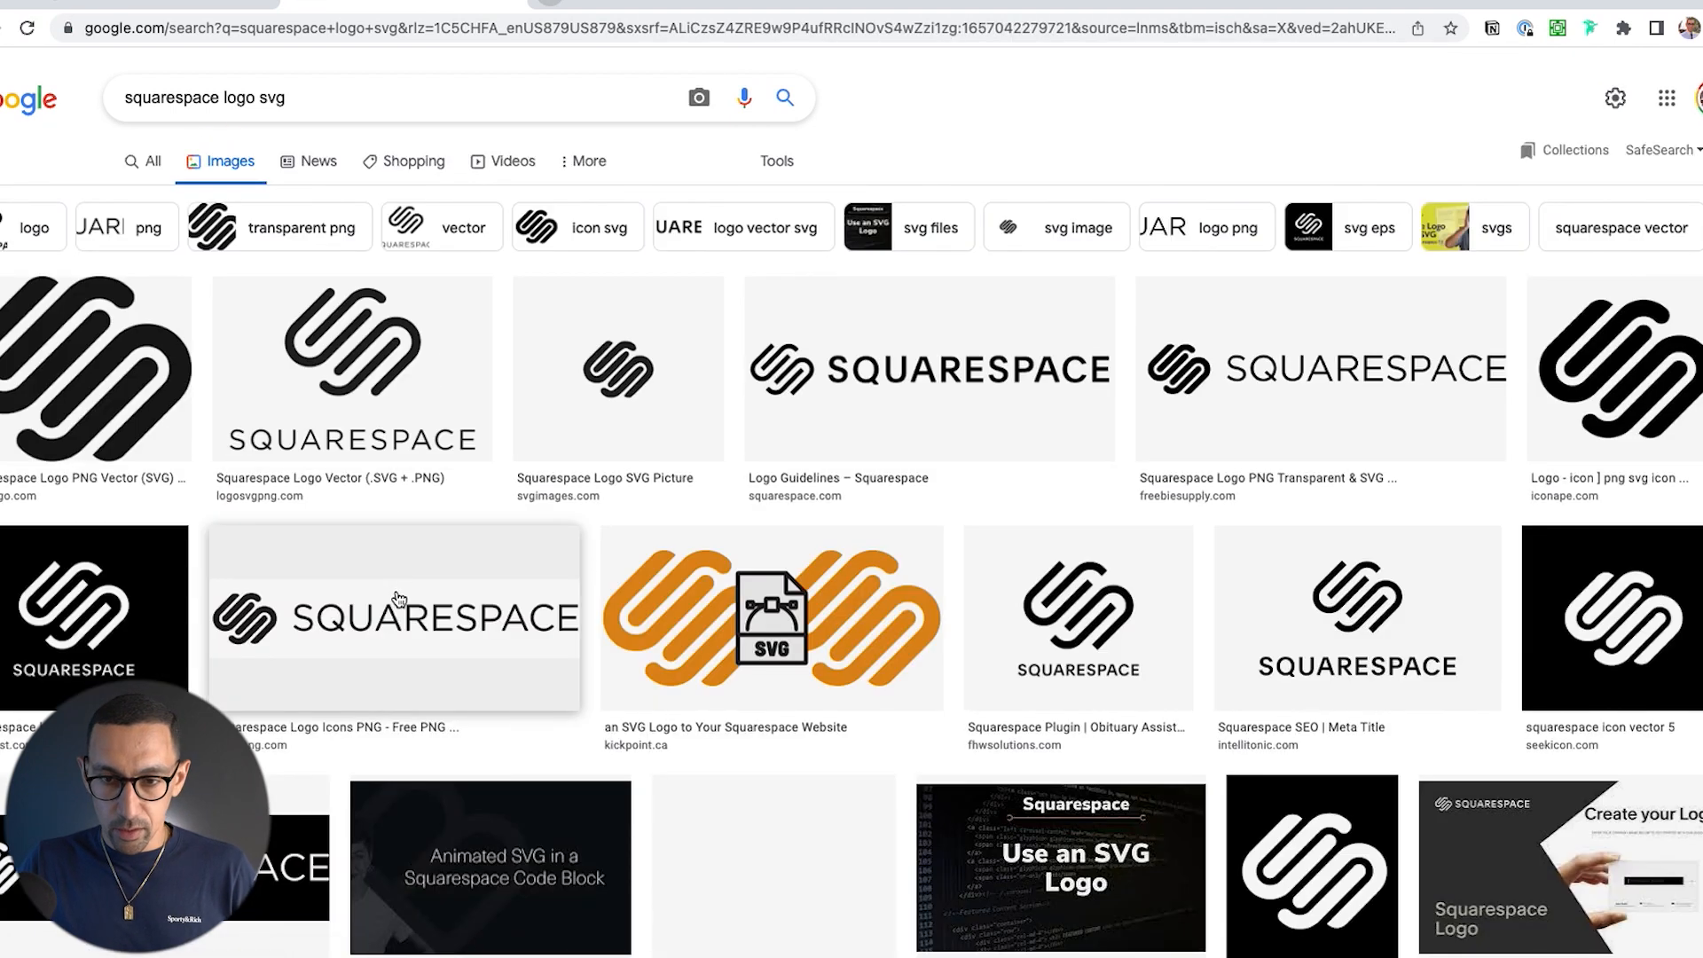
click(1304, 371)
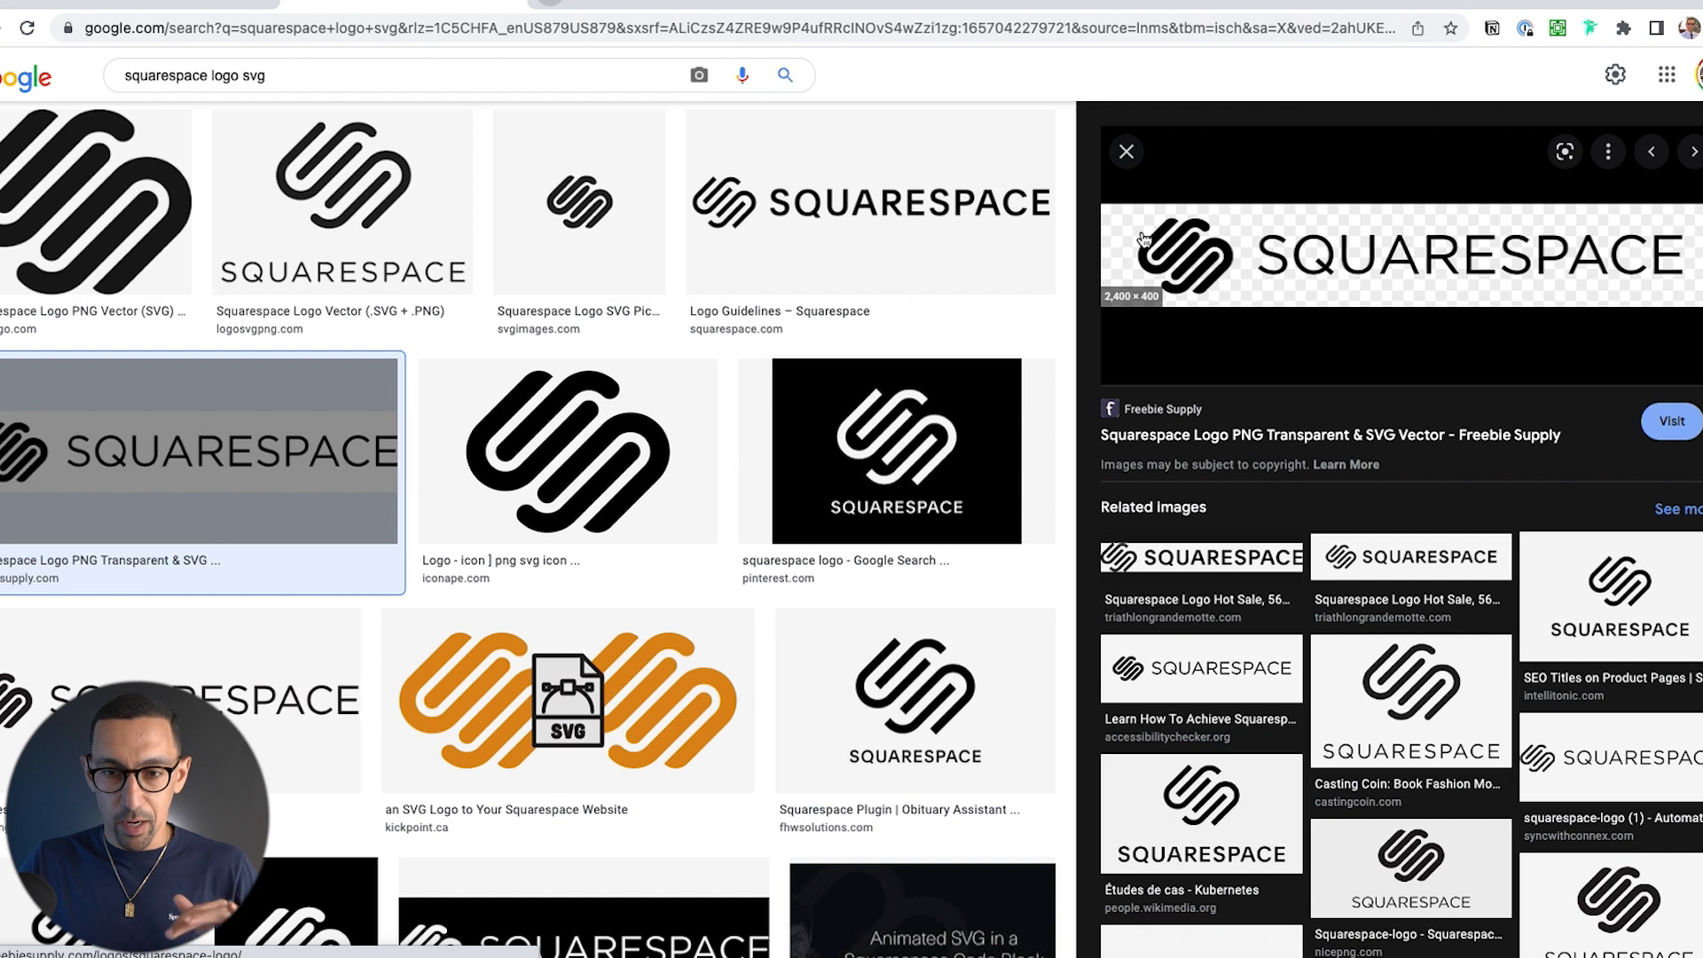
click(1458, 269)
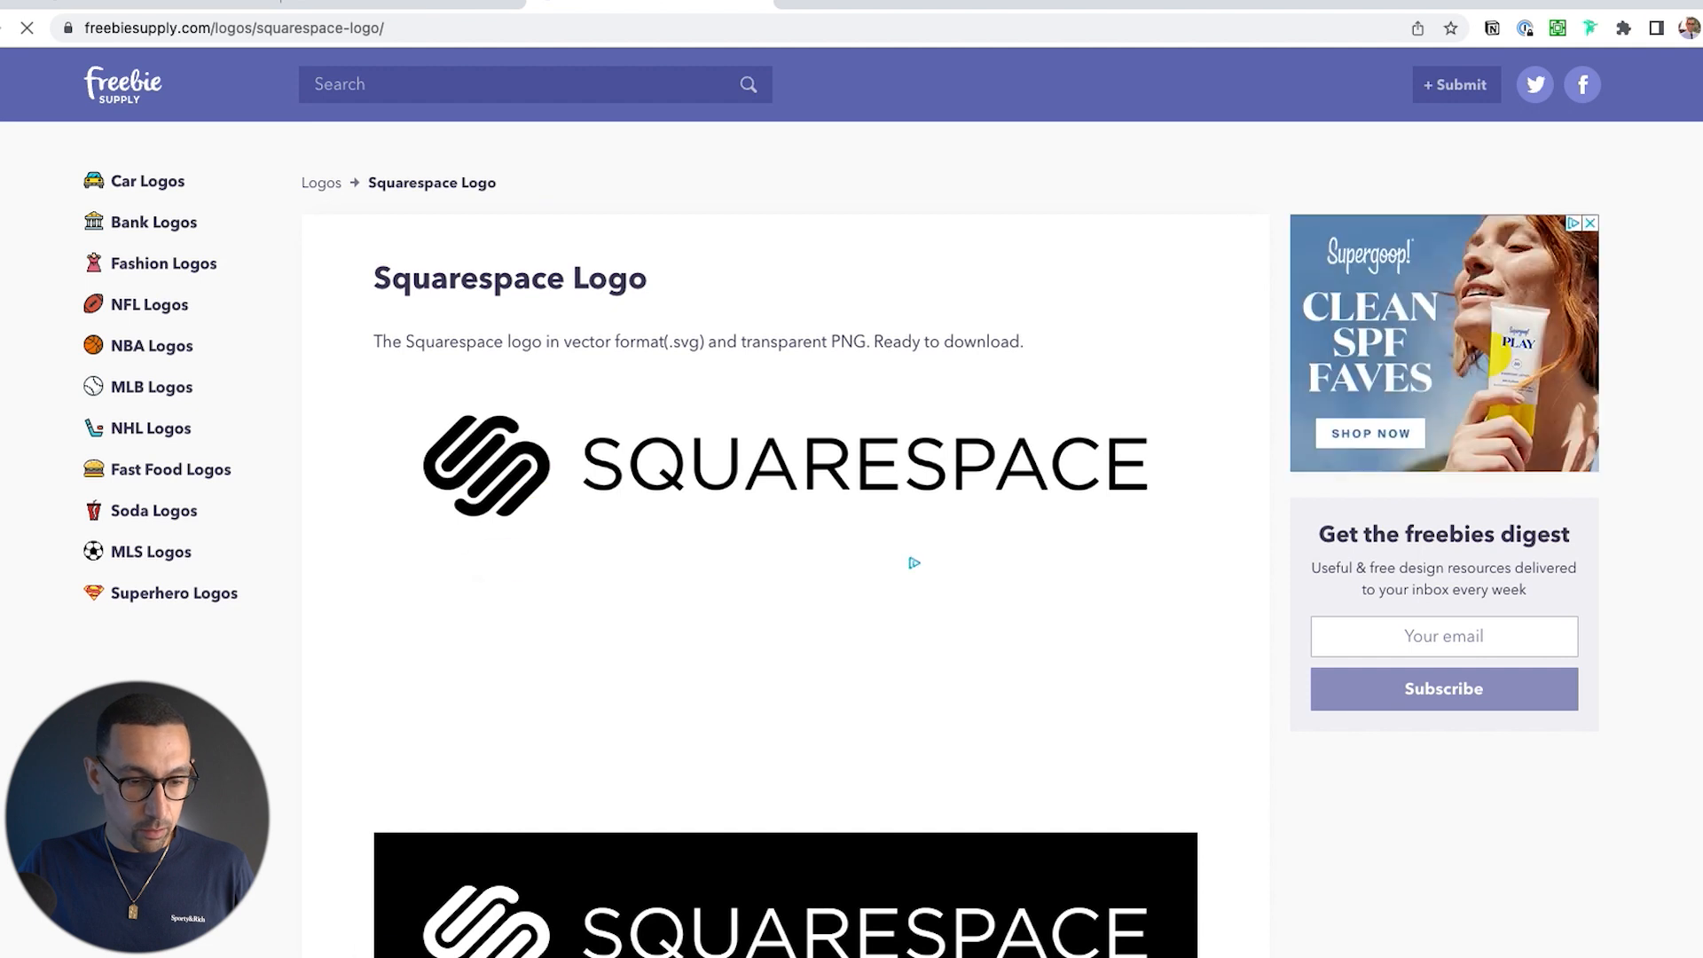
key(super+Tab)
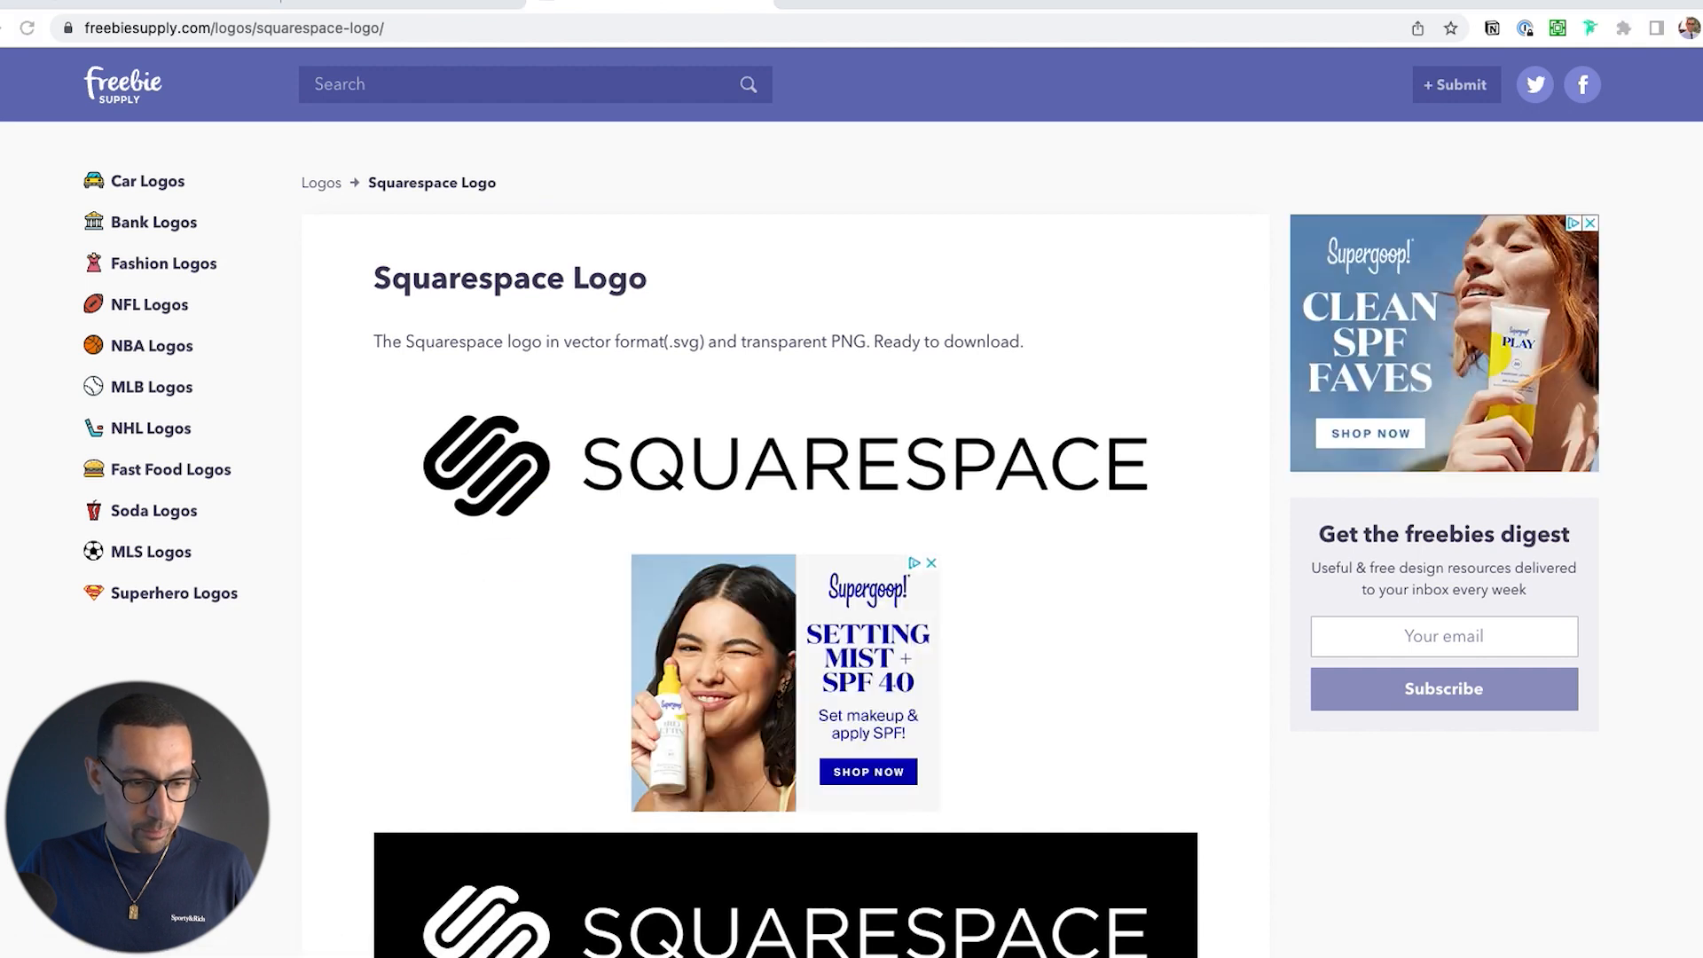
scroll(504, 627, down, 6)
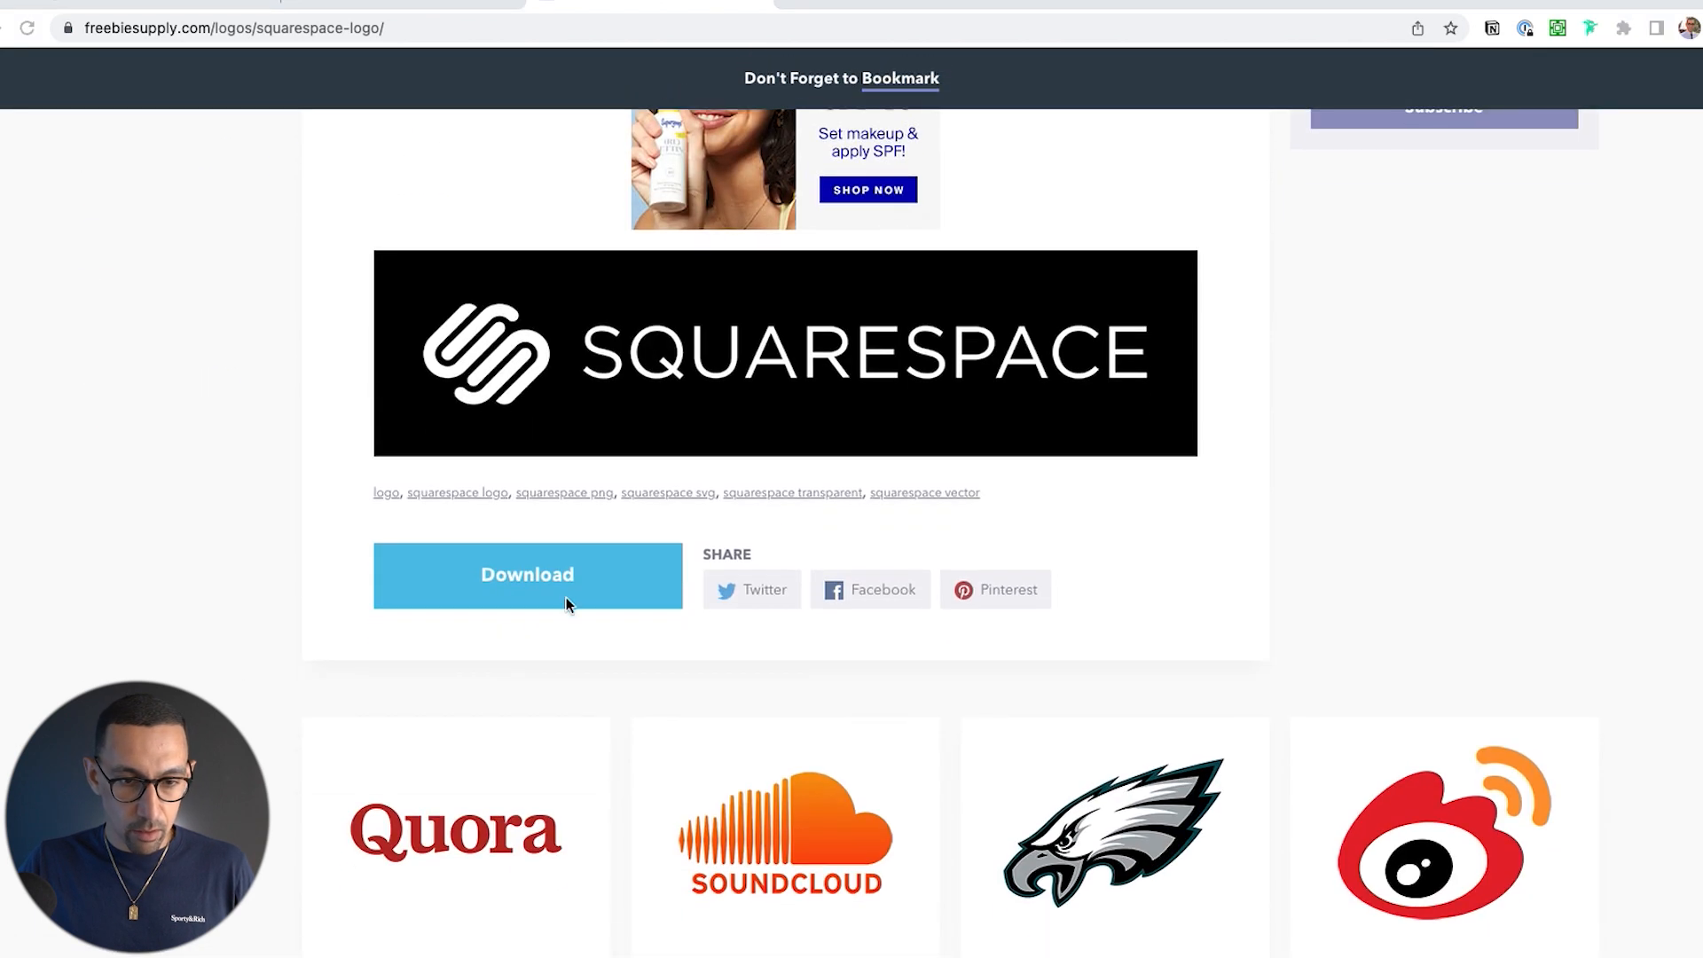
scroll(597, 578, down, 4)
scroll(381, 721, up, 1)
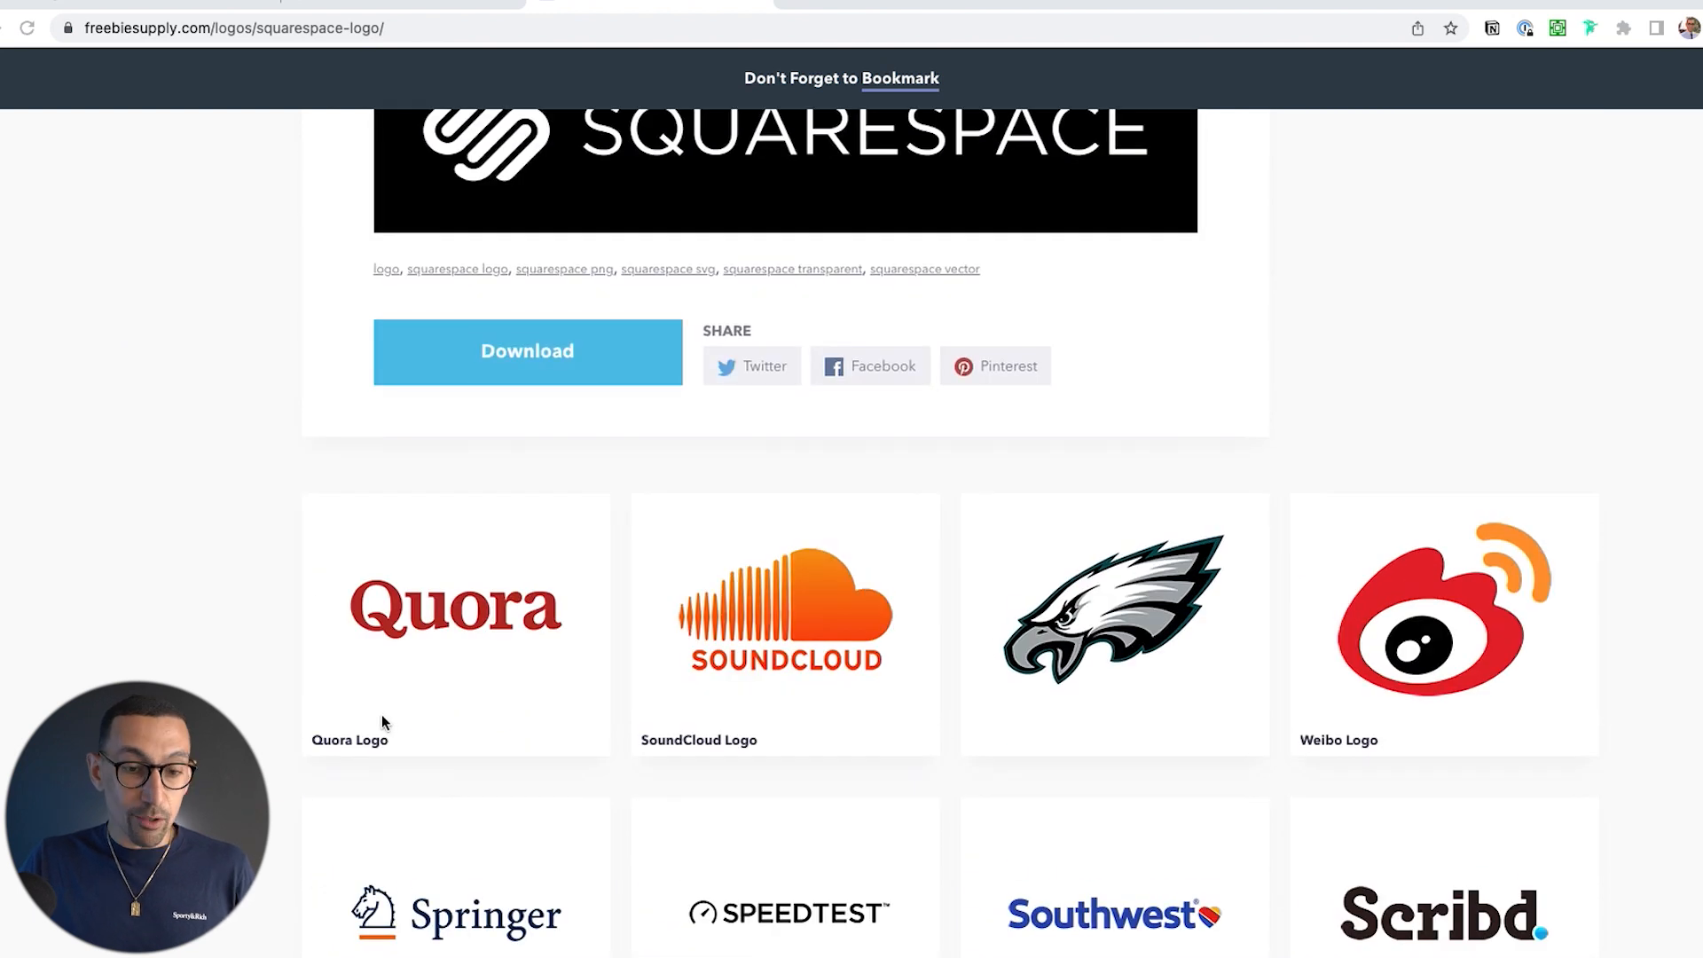
scroll(382, 720, down, 3)
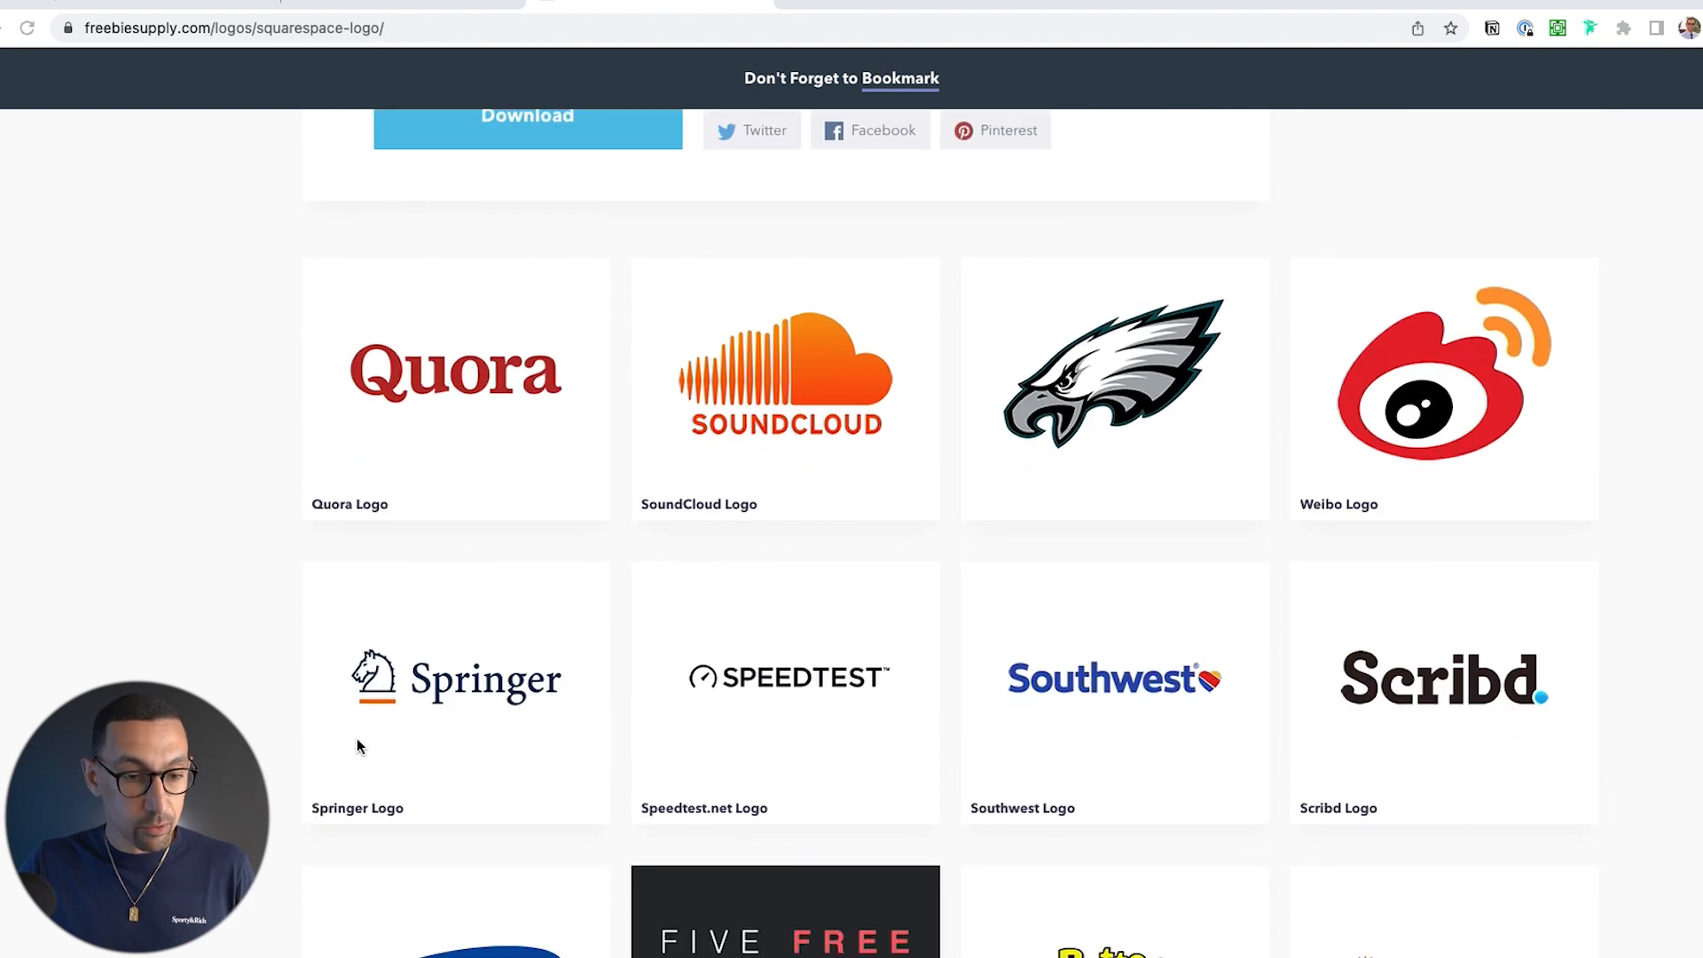
Step: Switch to the untitled Figma file and add a frame from the Slide 16:9 presentation preset
key(ctrl+Up)
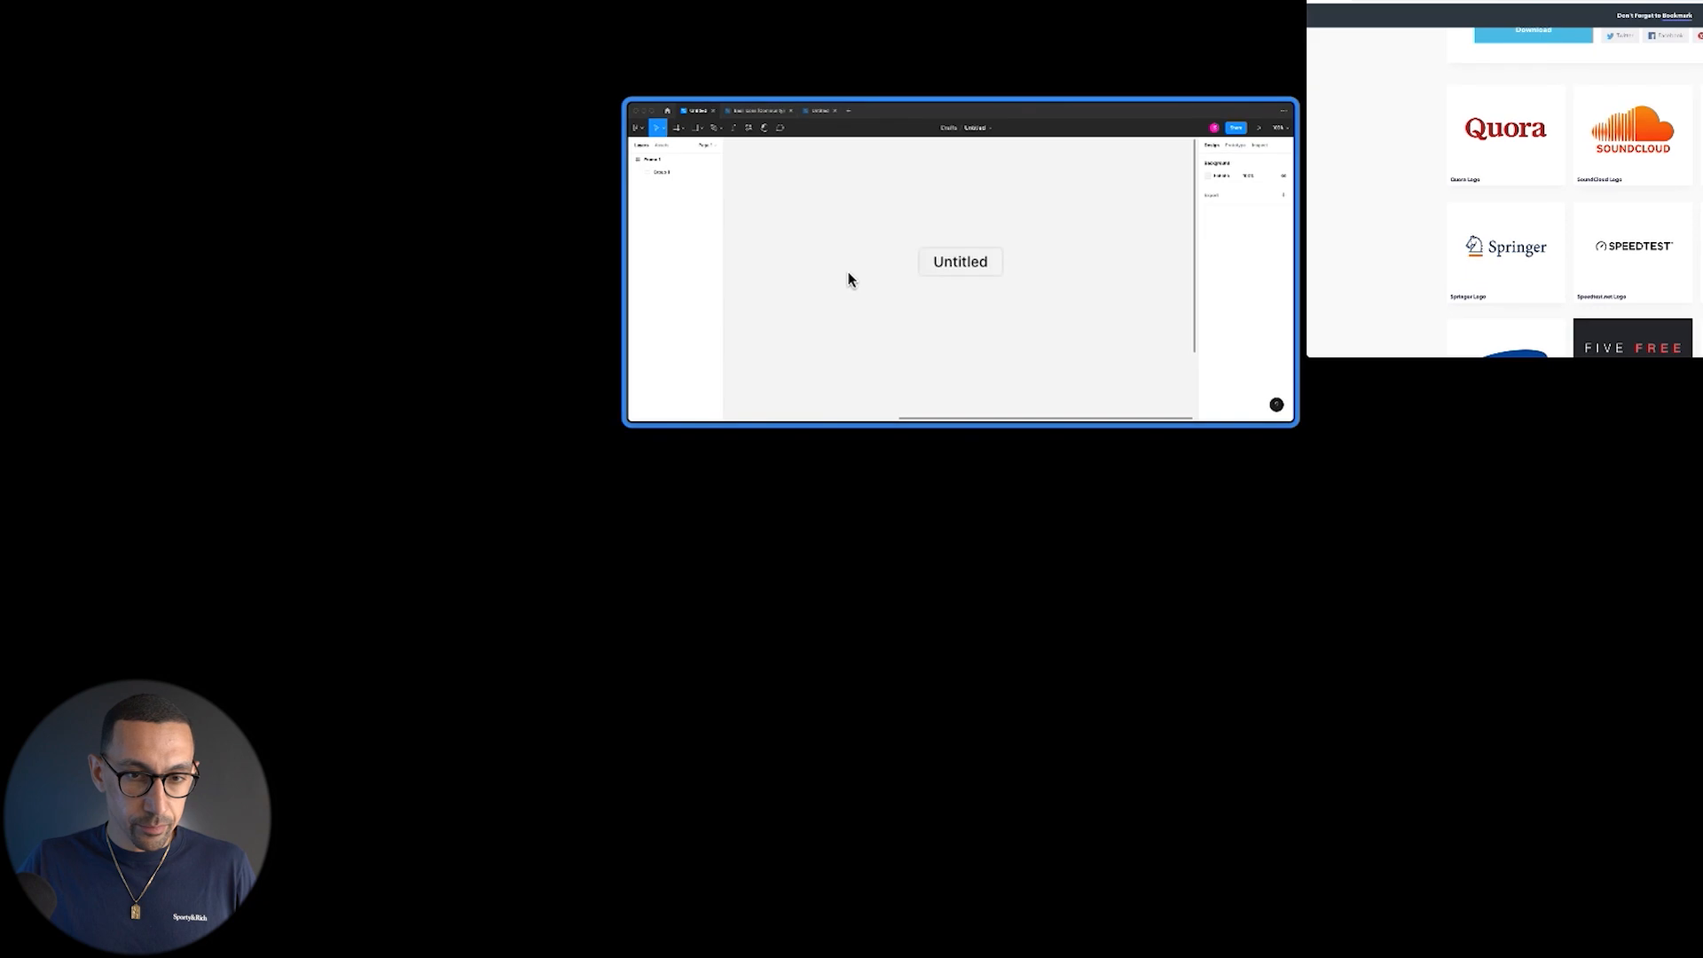
click(779, 261)
click(445, 630)
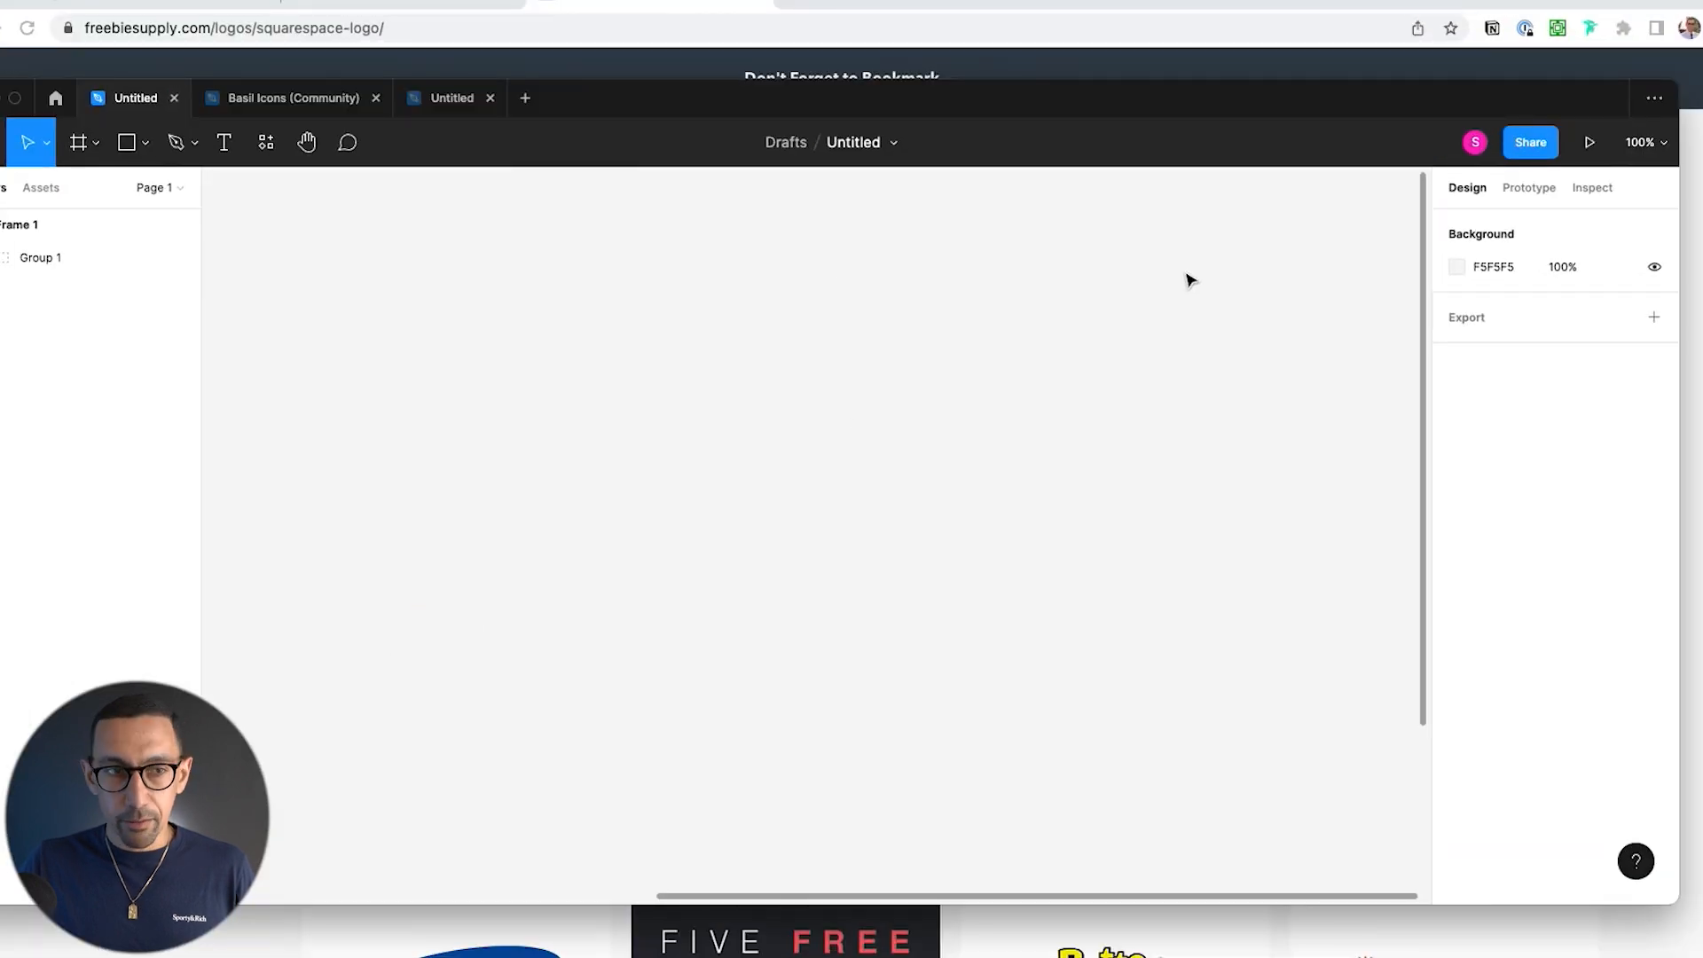
click(83, 146)
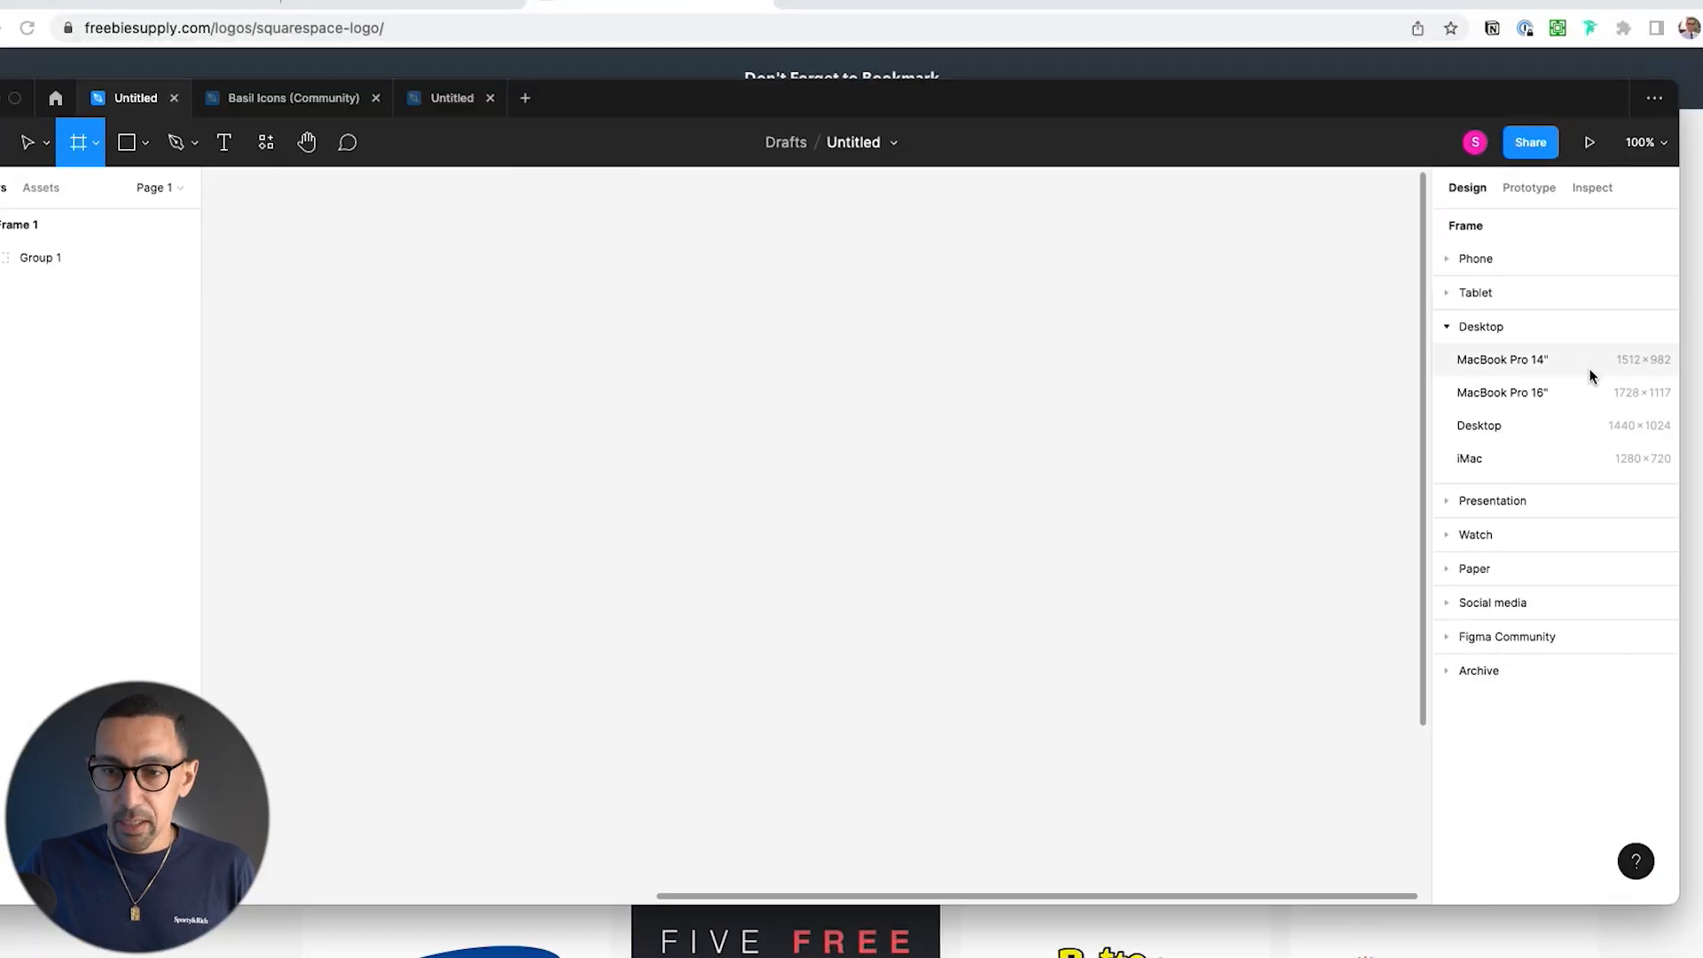
click(1494, 497)
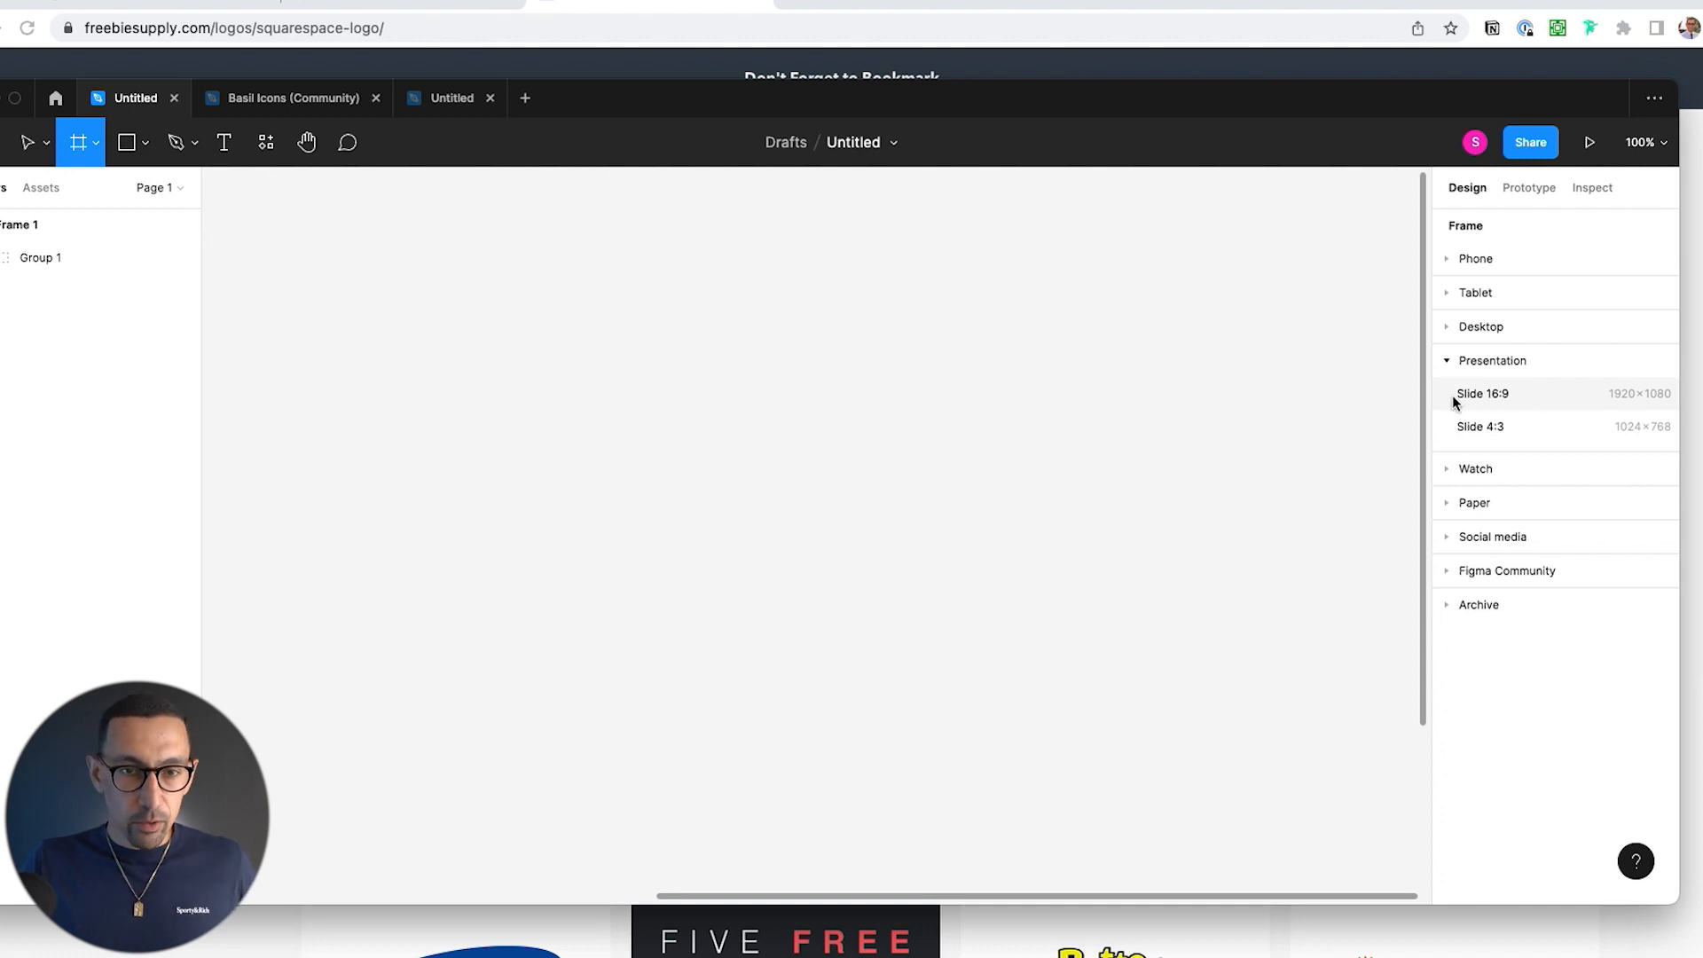
click(1505, 392)
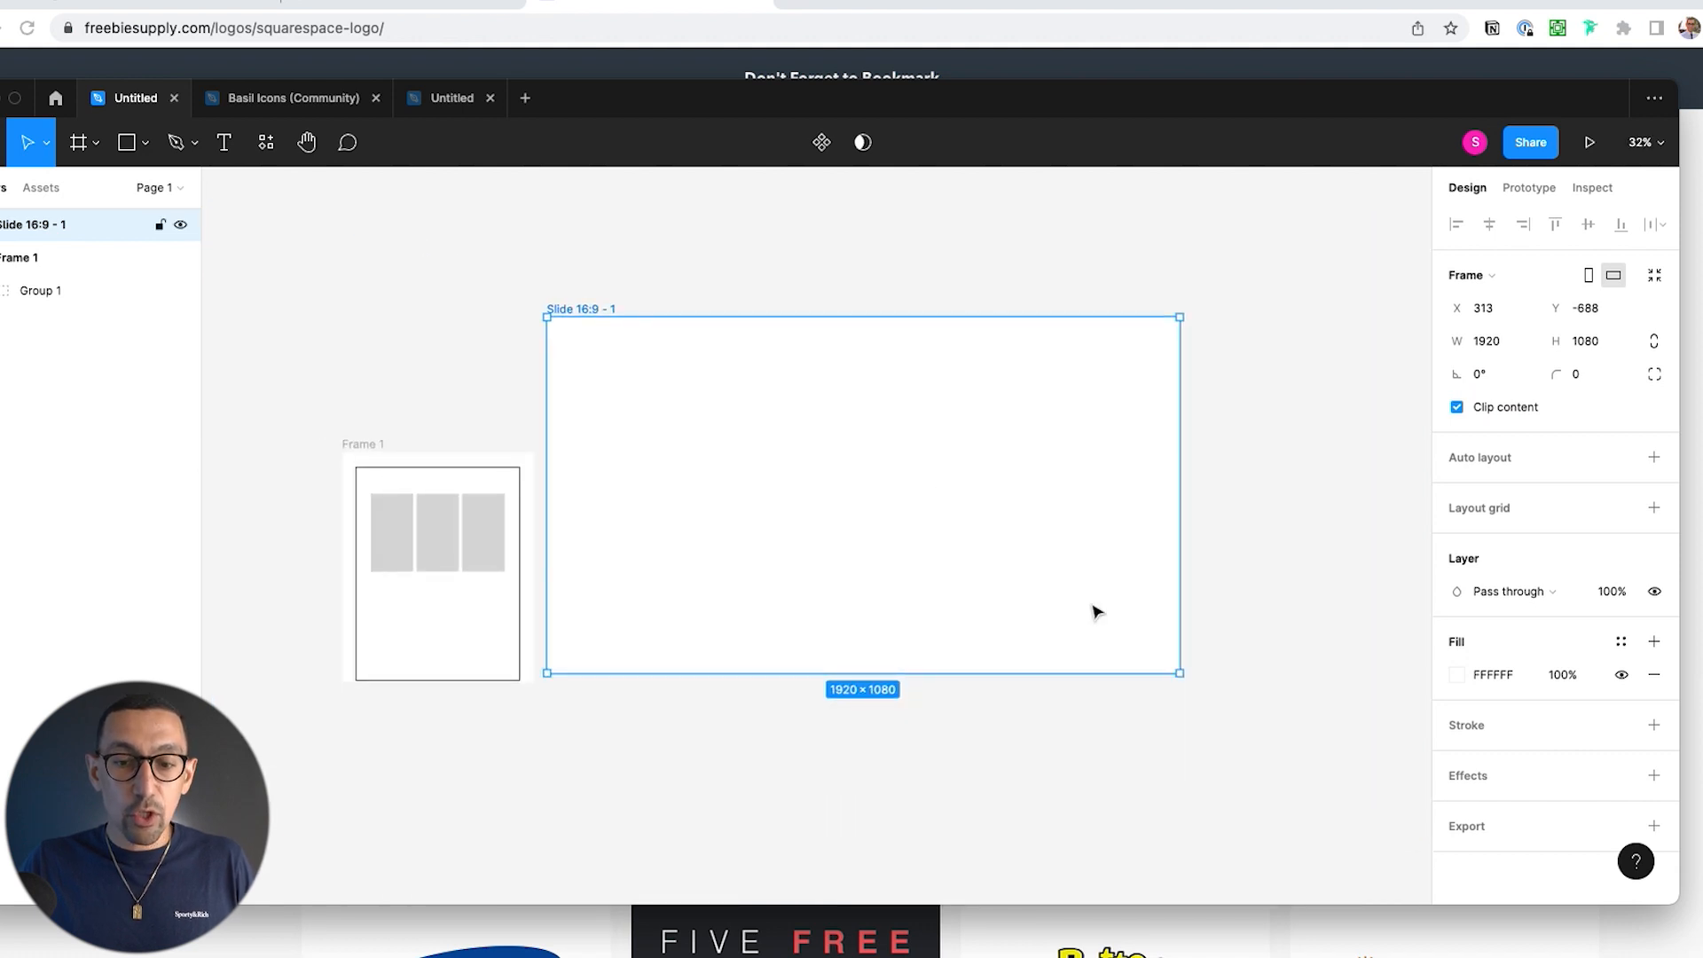
Step: Shrink the Slide 16:9 frame to about 246 × 138 and move it clear of Frame 1
drag(1180, 673, 631, 349)
scroll(536, 335, up, 5)
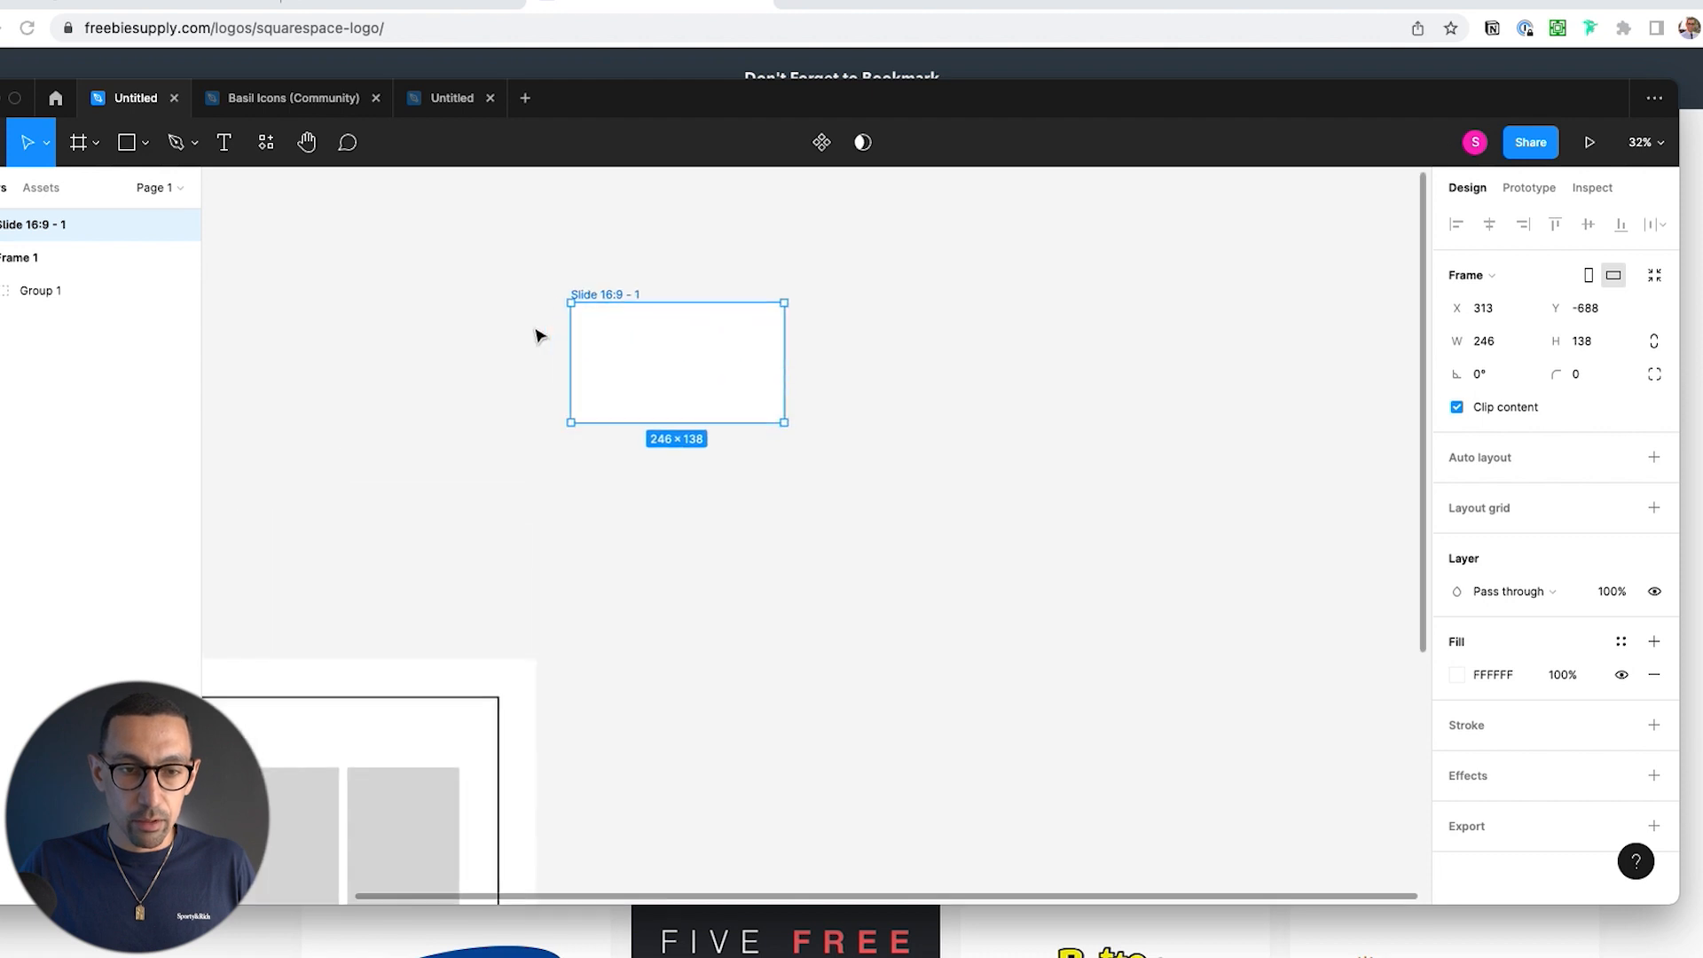
drag(600, 293, 829, 344)
scroll(887, 444, up, 5)
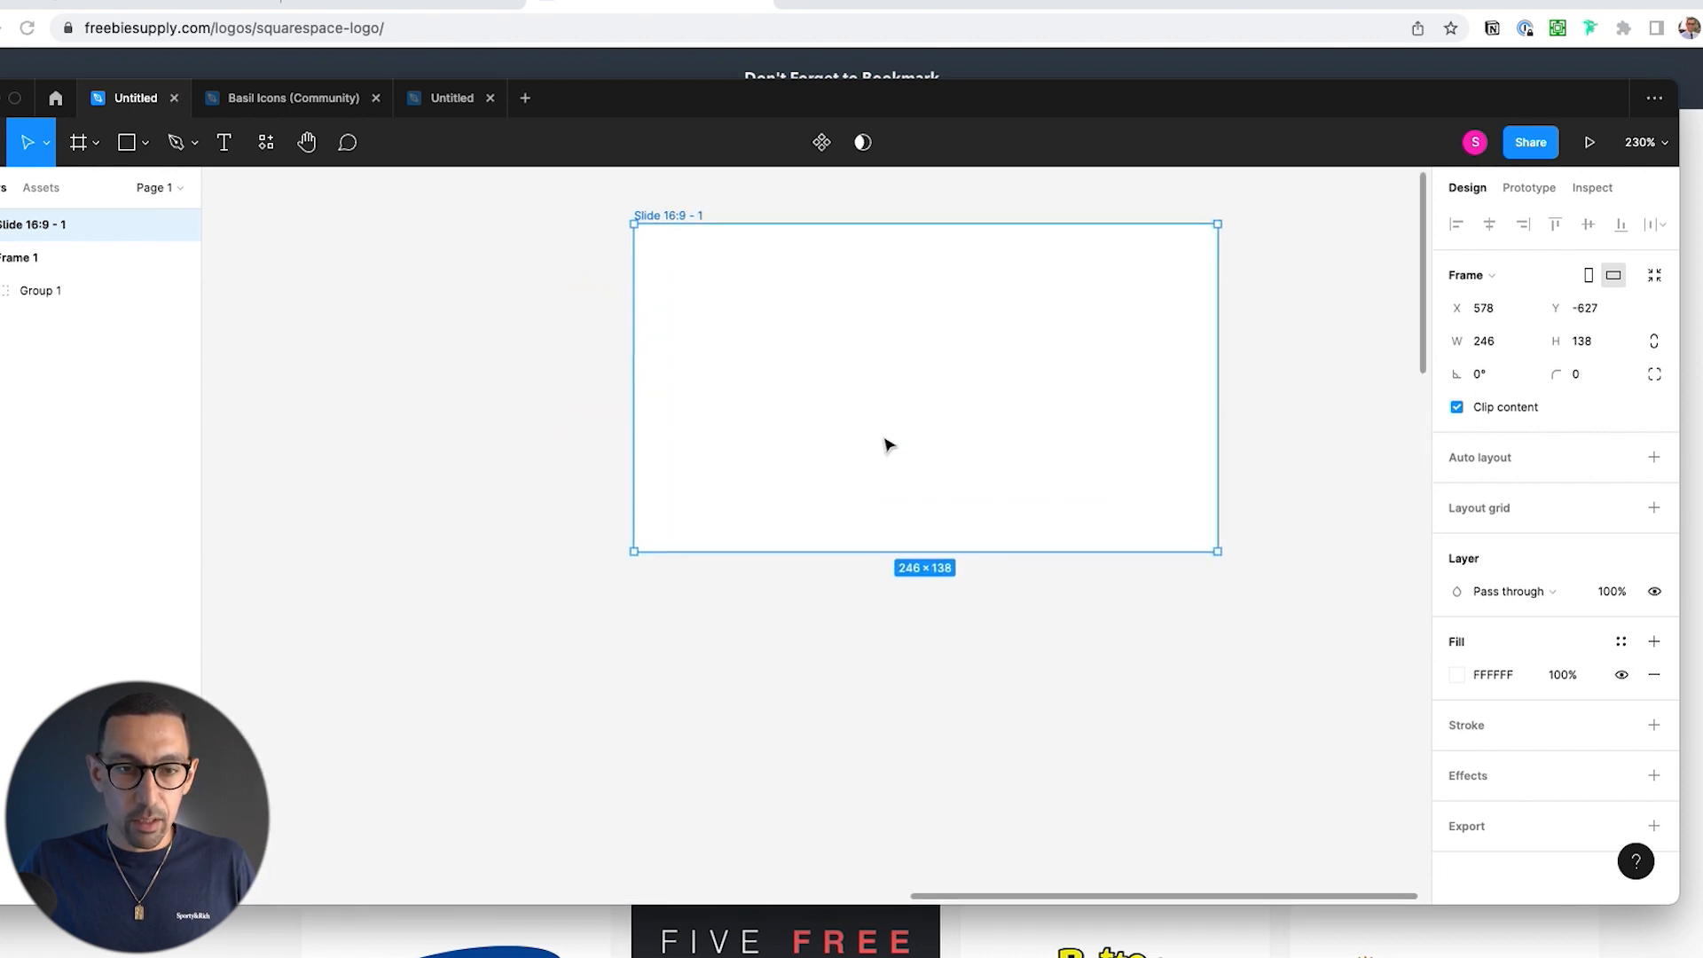
scroll(887, 444, left, 5)
scroll(887, 444, up, 2)
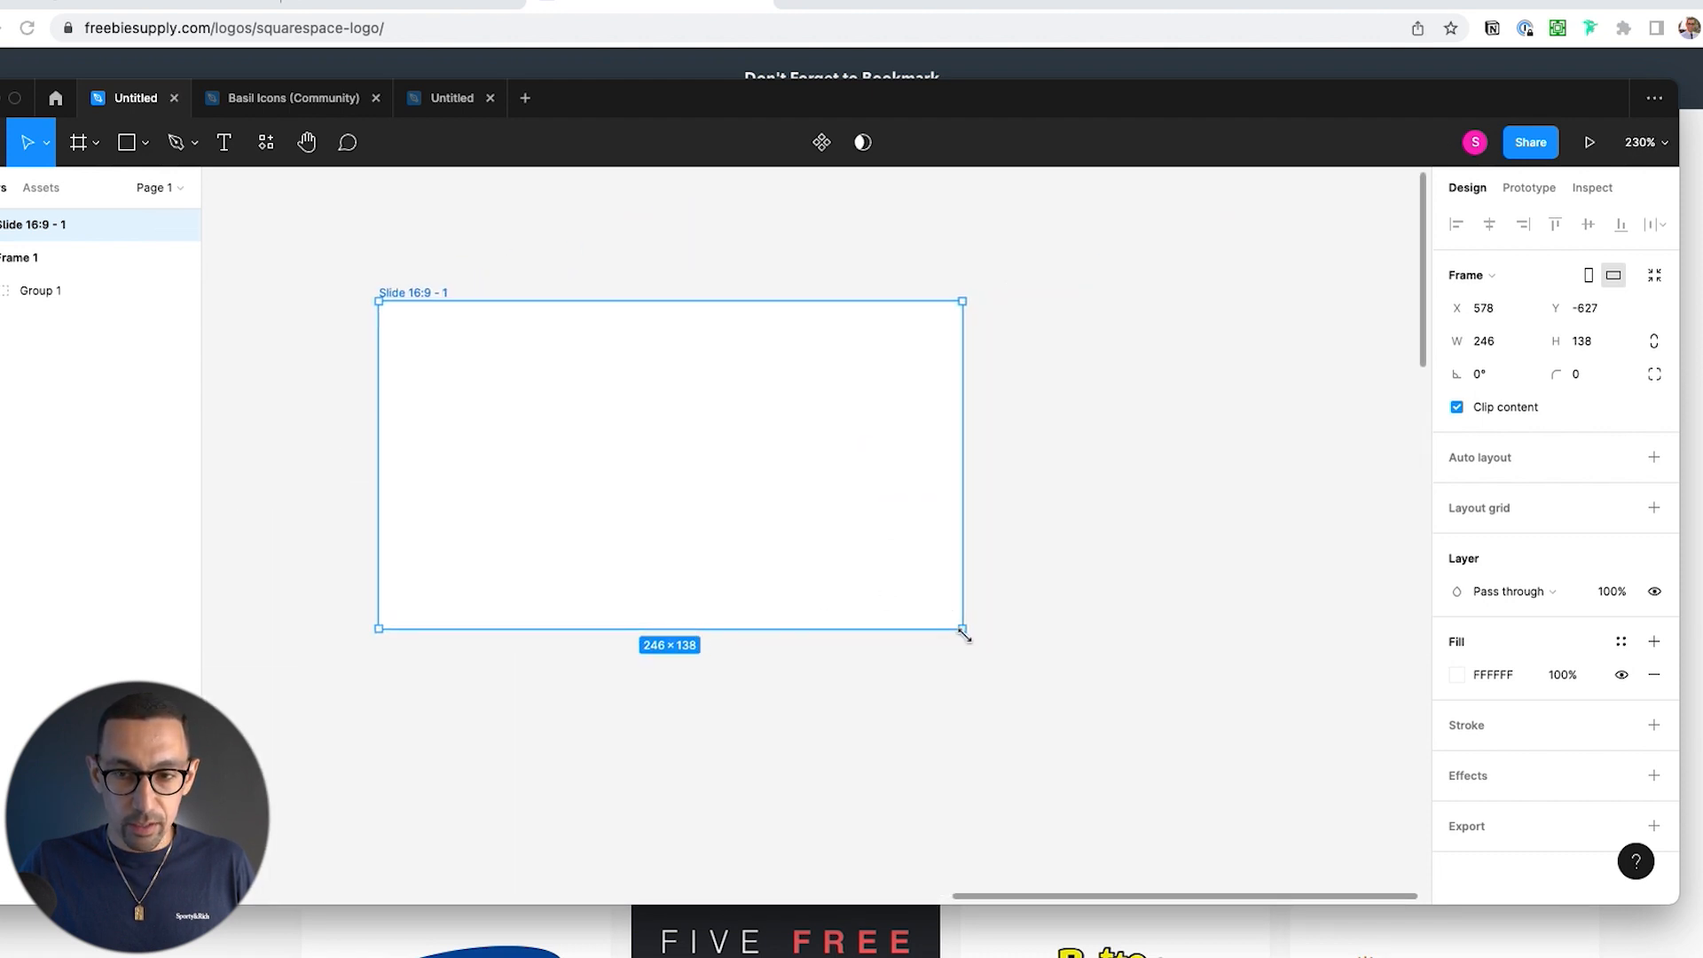
Step: Constrain the slide frame's proportions and set its height to 100
click(1654, 343)
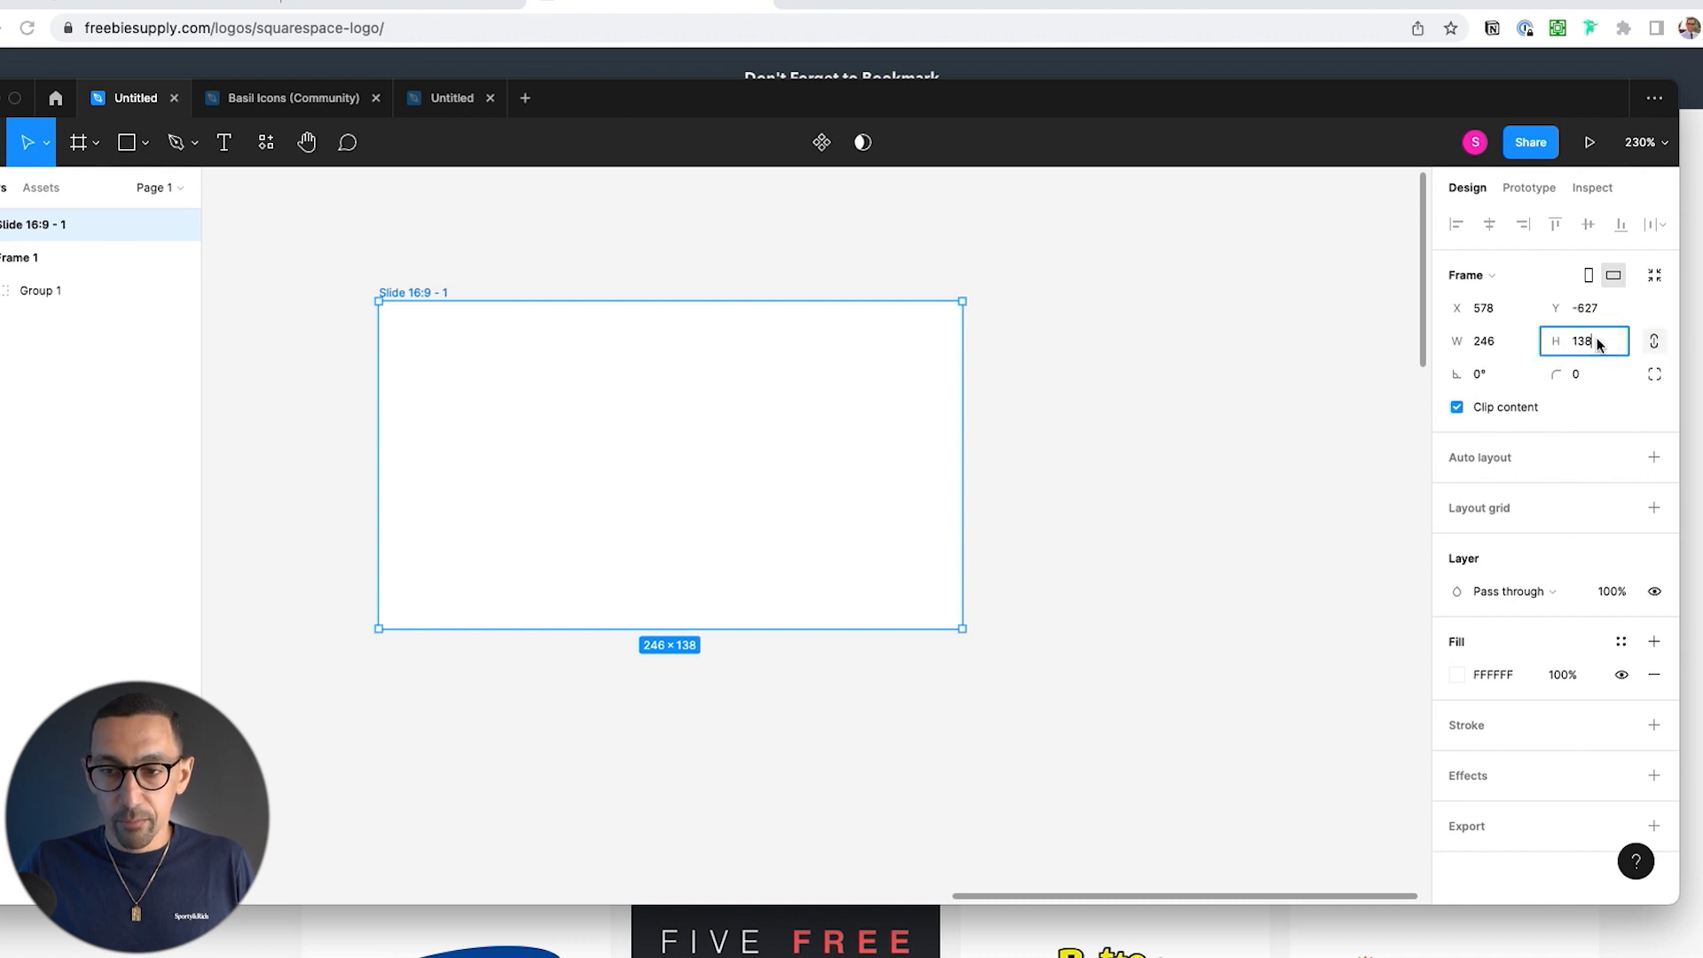
text(100)
key(Tab)
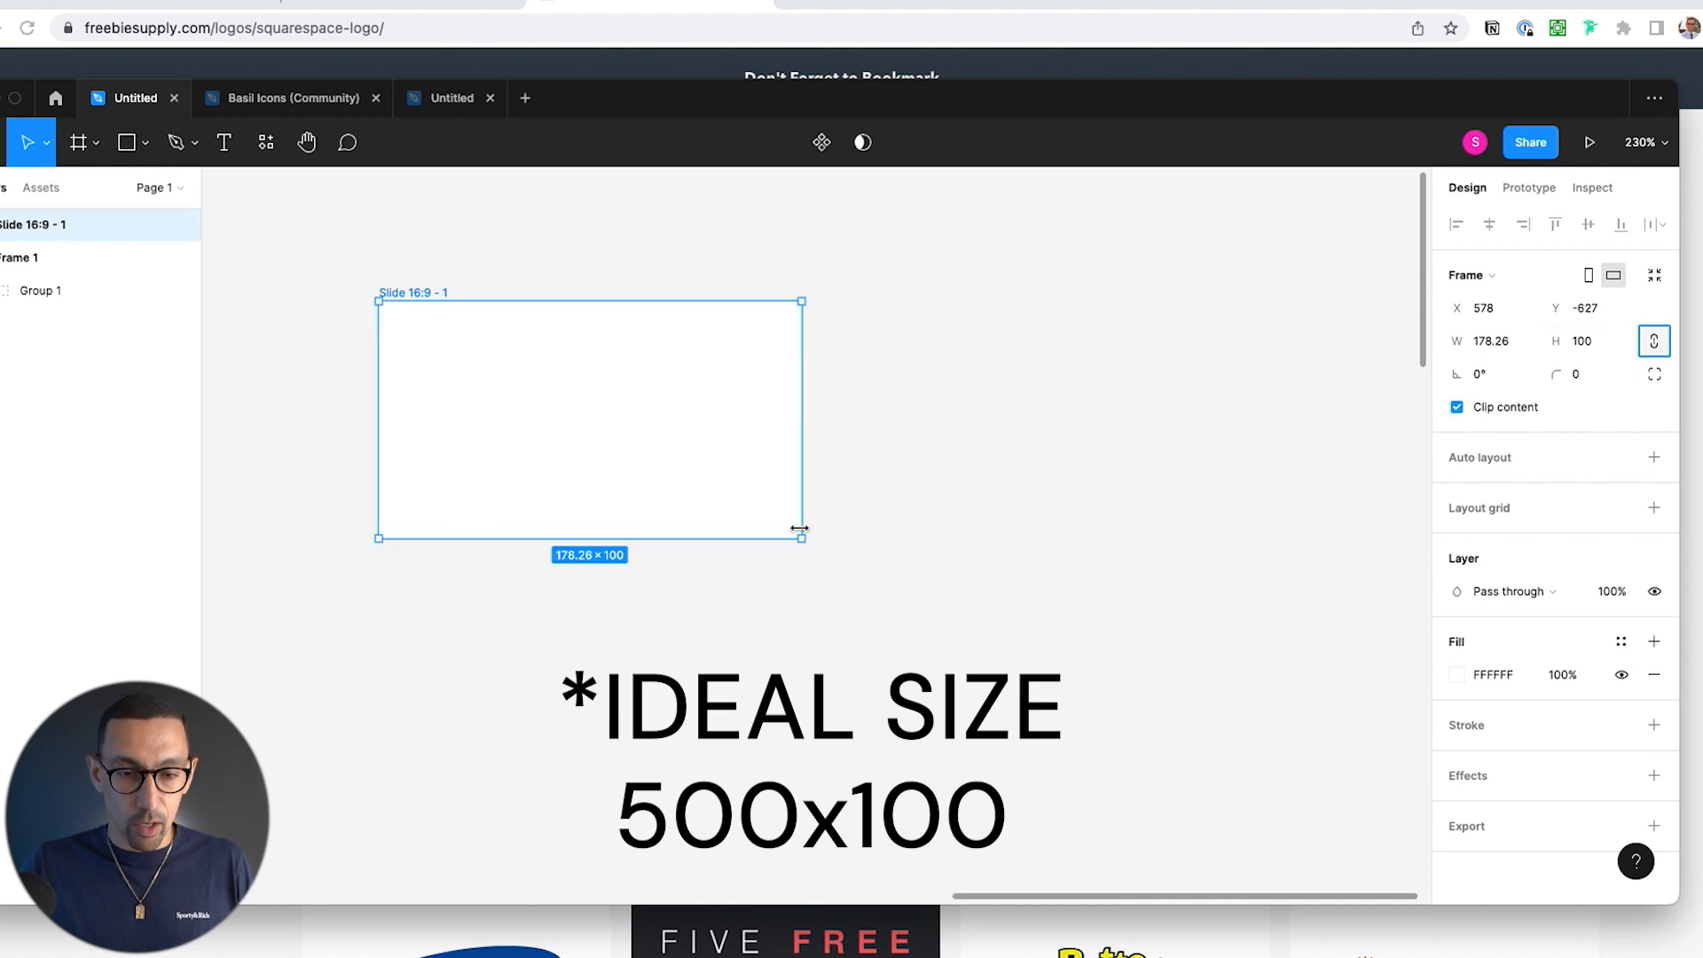
drag(797, 537, 870, 494)
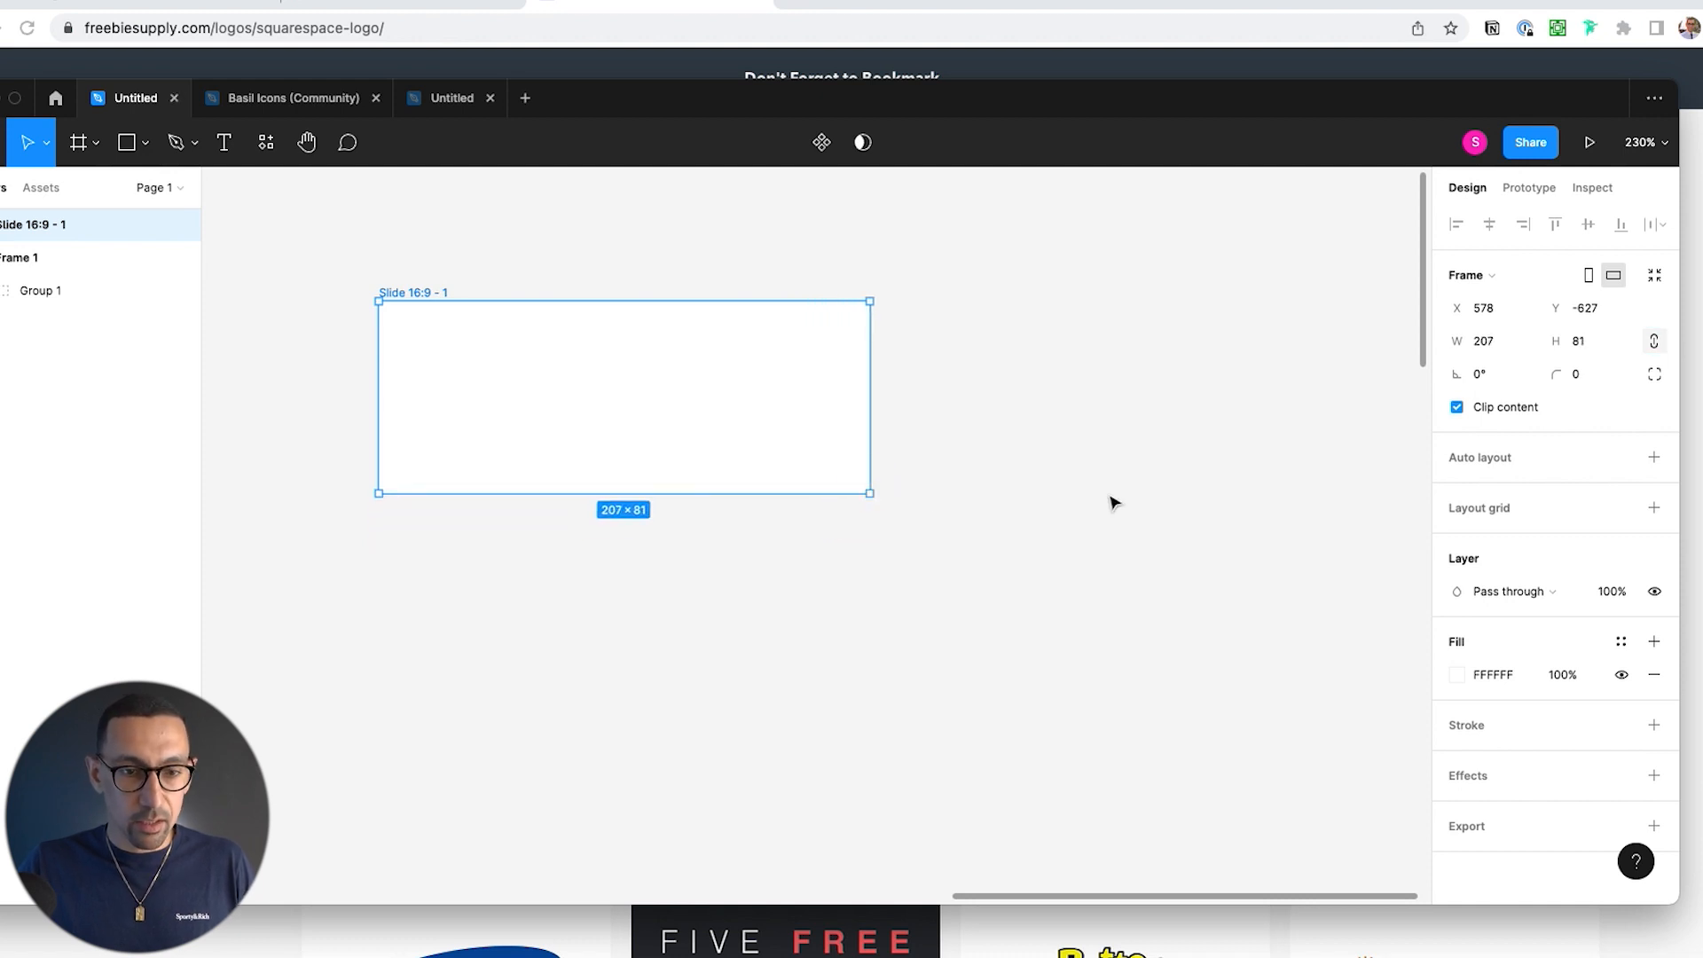
key(super+z)
click(933, 463)
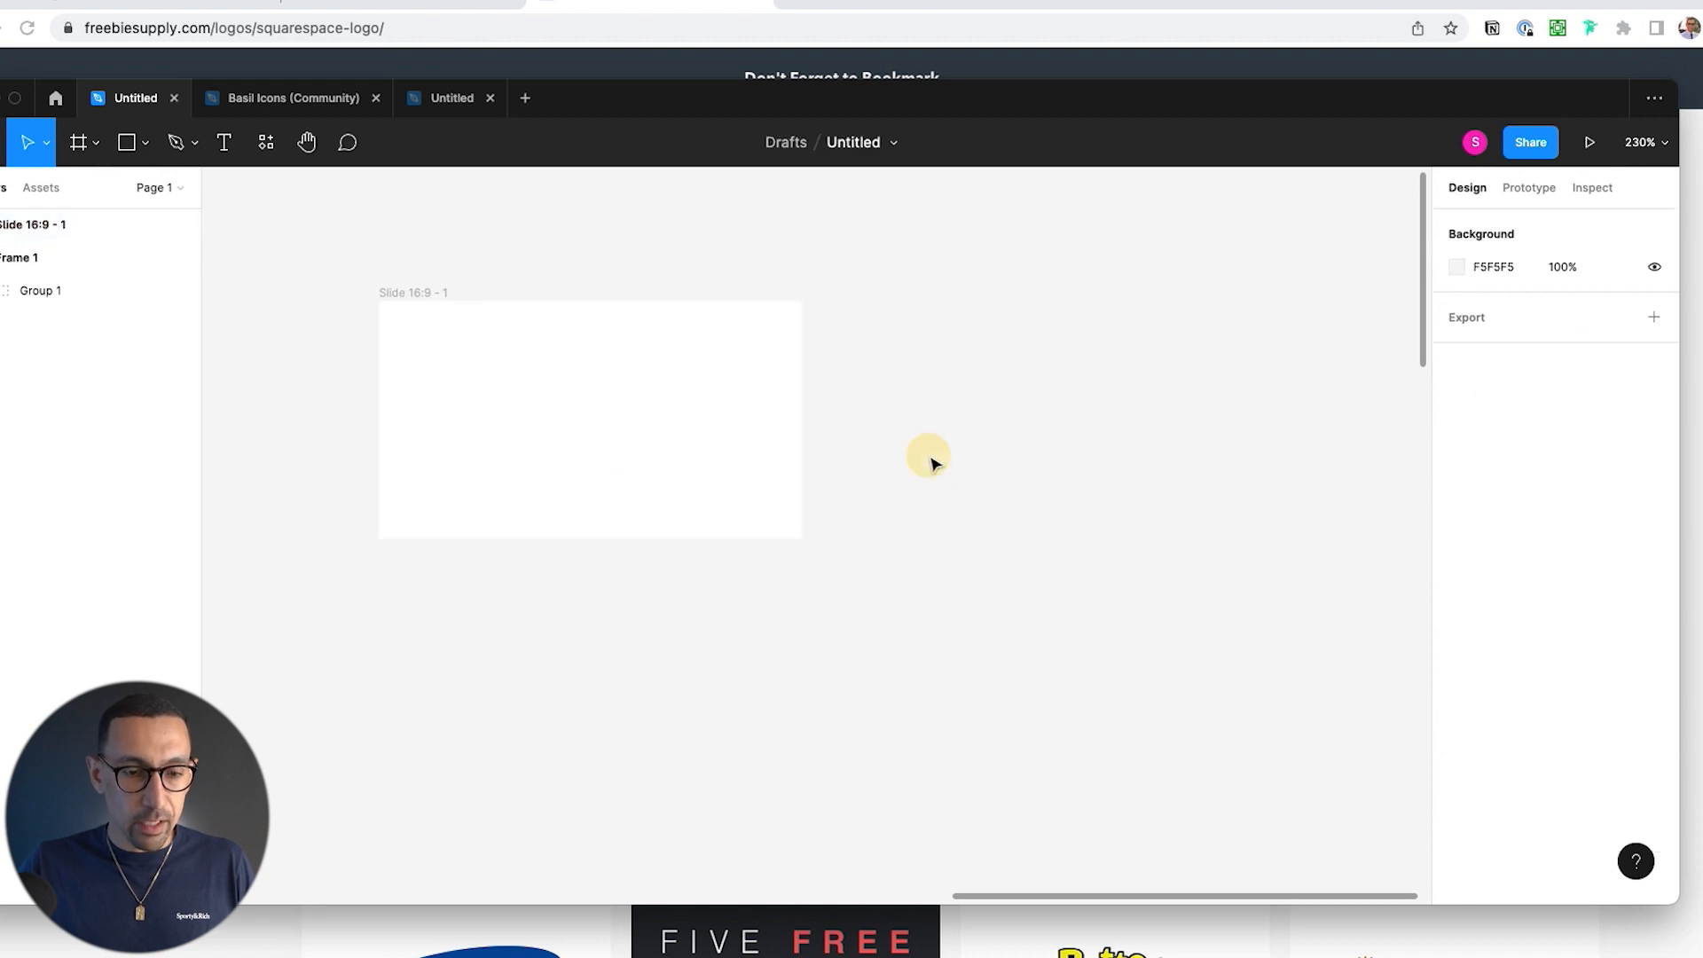
Step: Place the downloaded transparent Squarespace logo image in the slide frame, scaled to about 172 × 28 and centred
drag(213, 950, 611, 436)
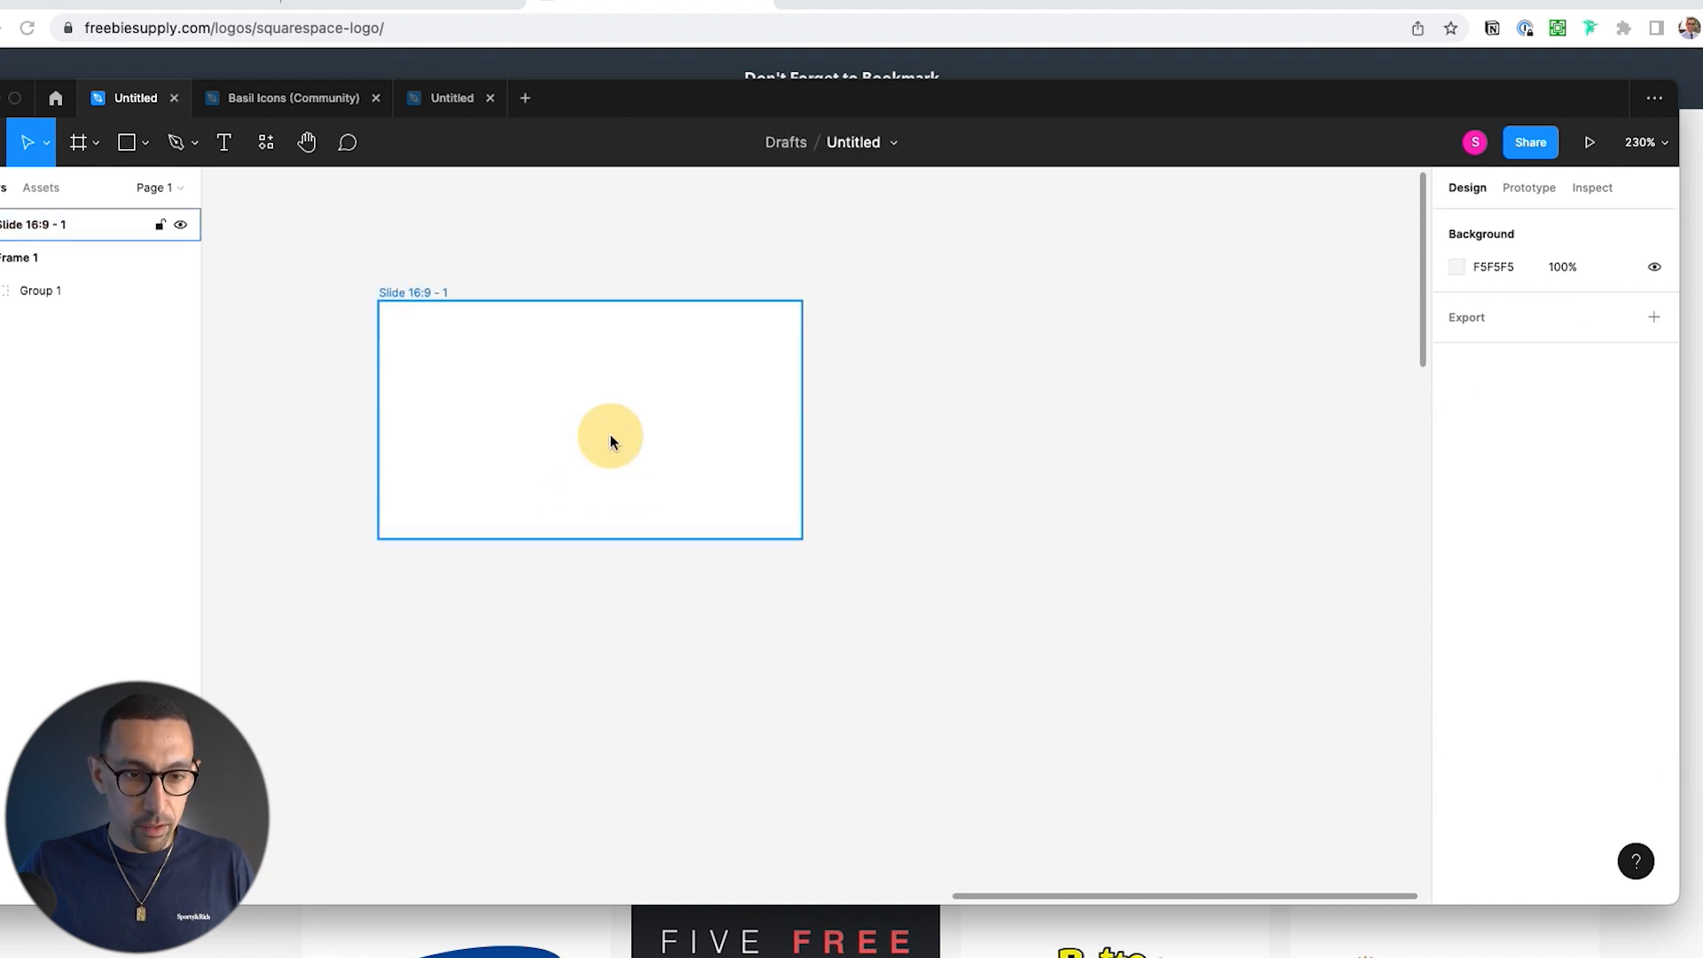
scroll(611, 439, down, 5)
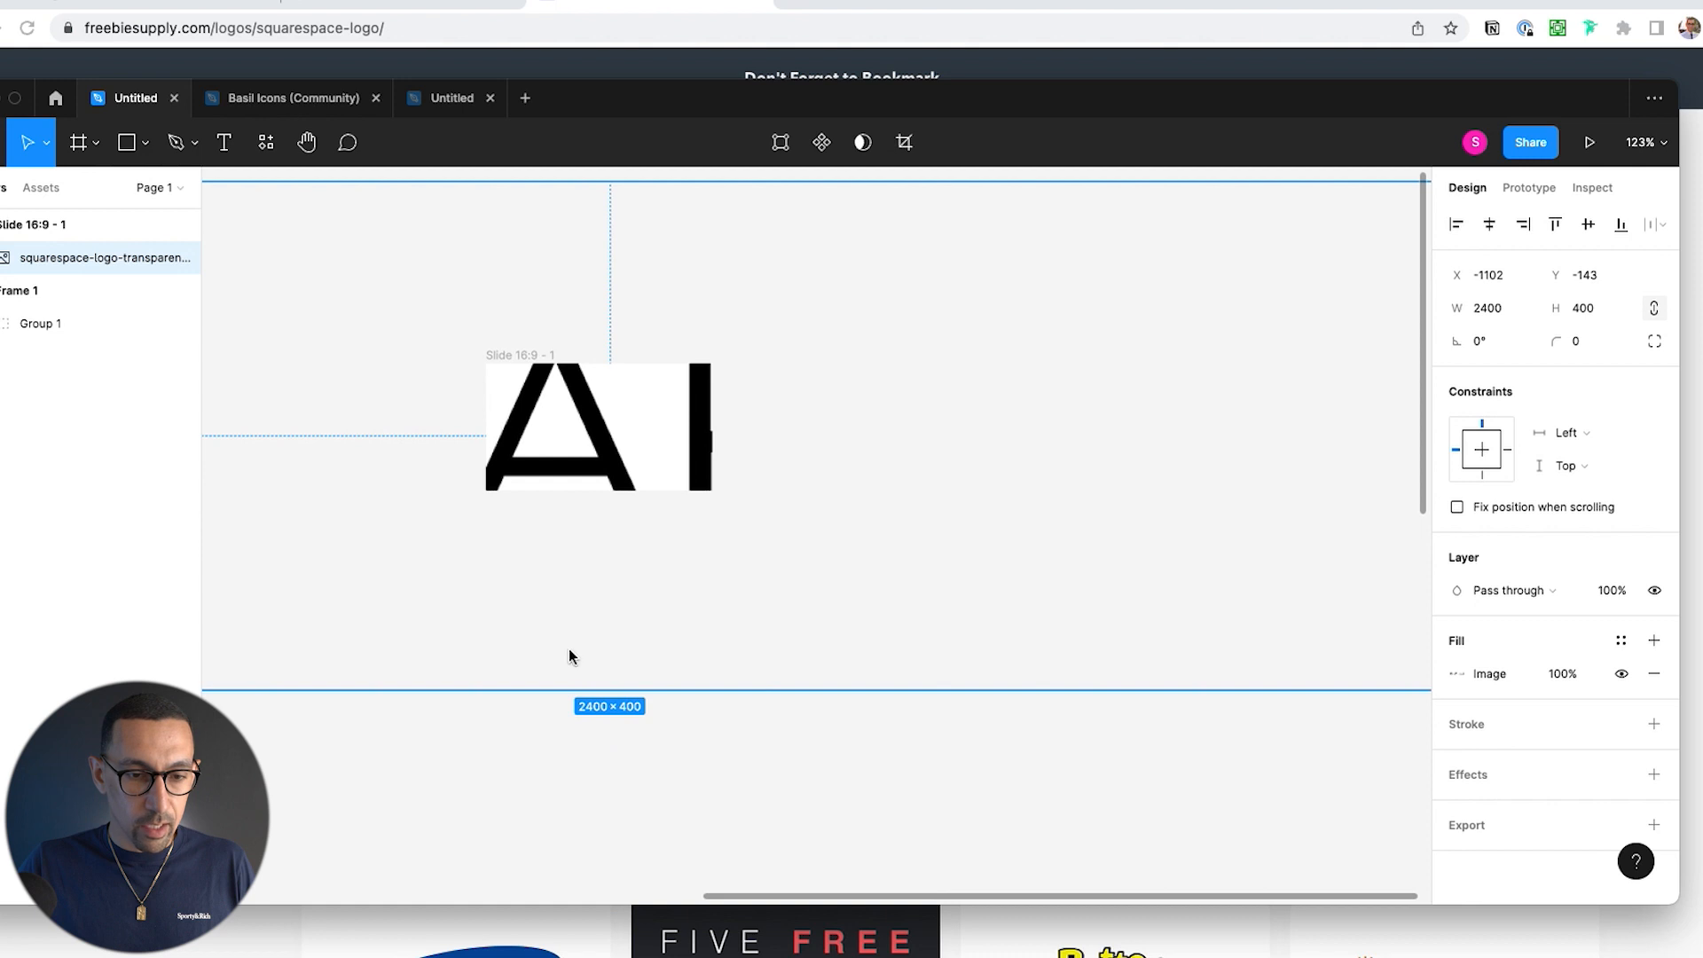
drag(588, 681, 582, 403)
scroll(596, 455, up, 5)
key(Right)
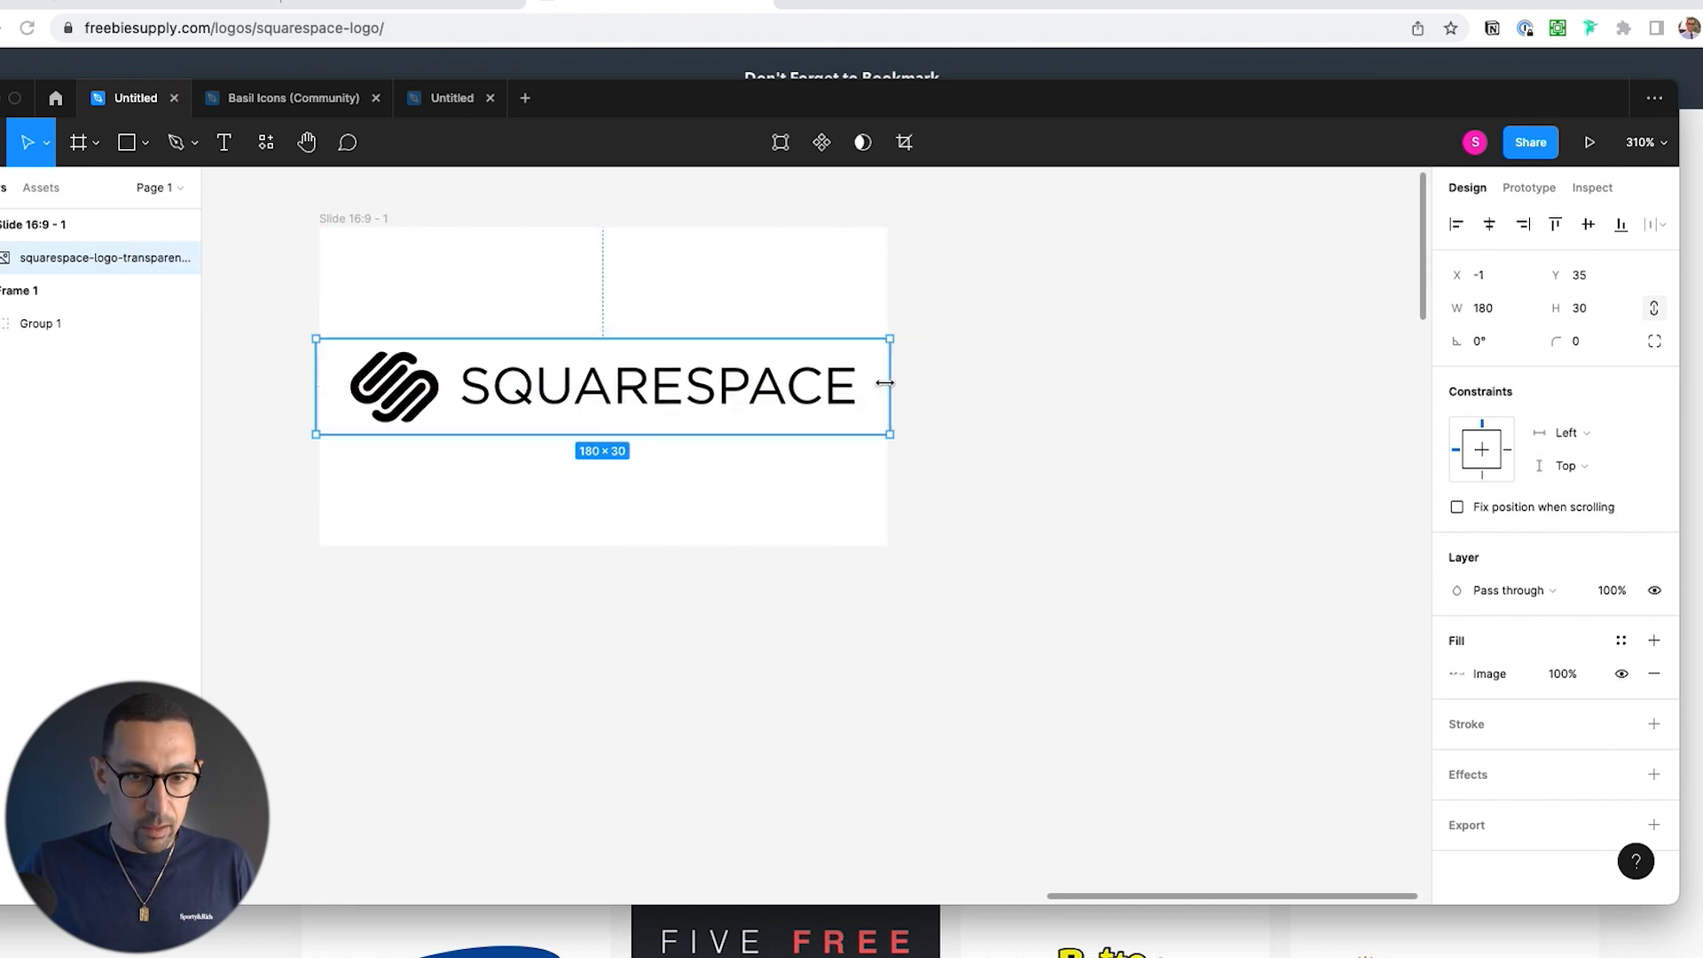
drag(888, 383, 877, 382)
click(799, 502)
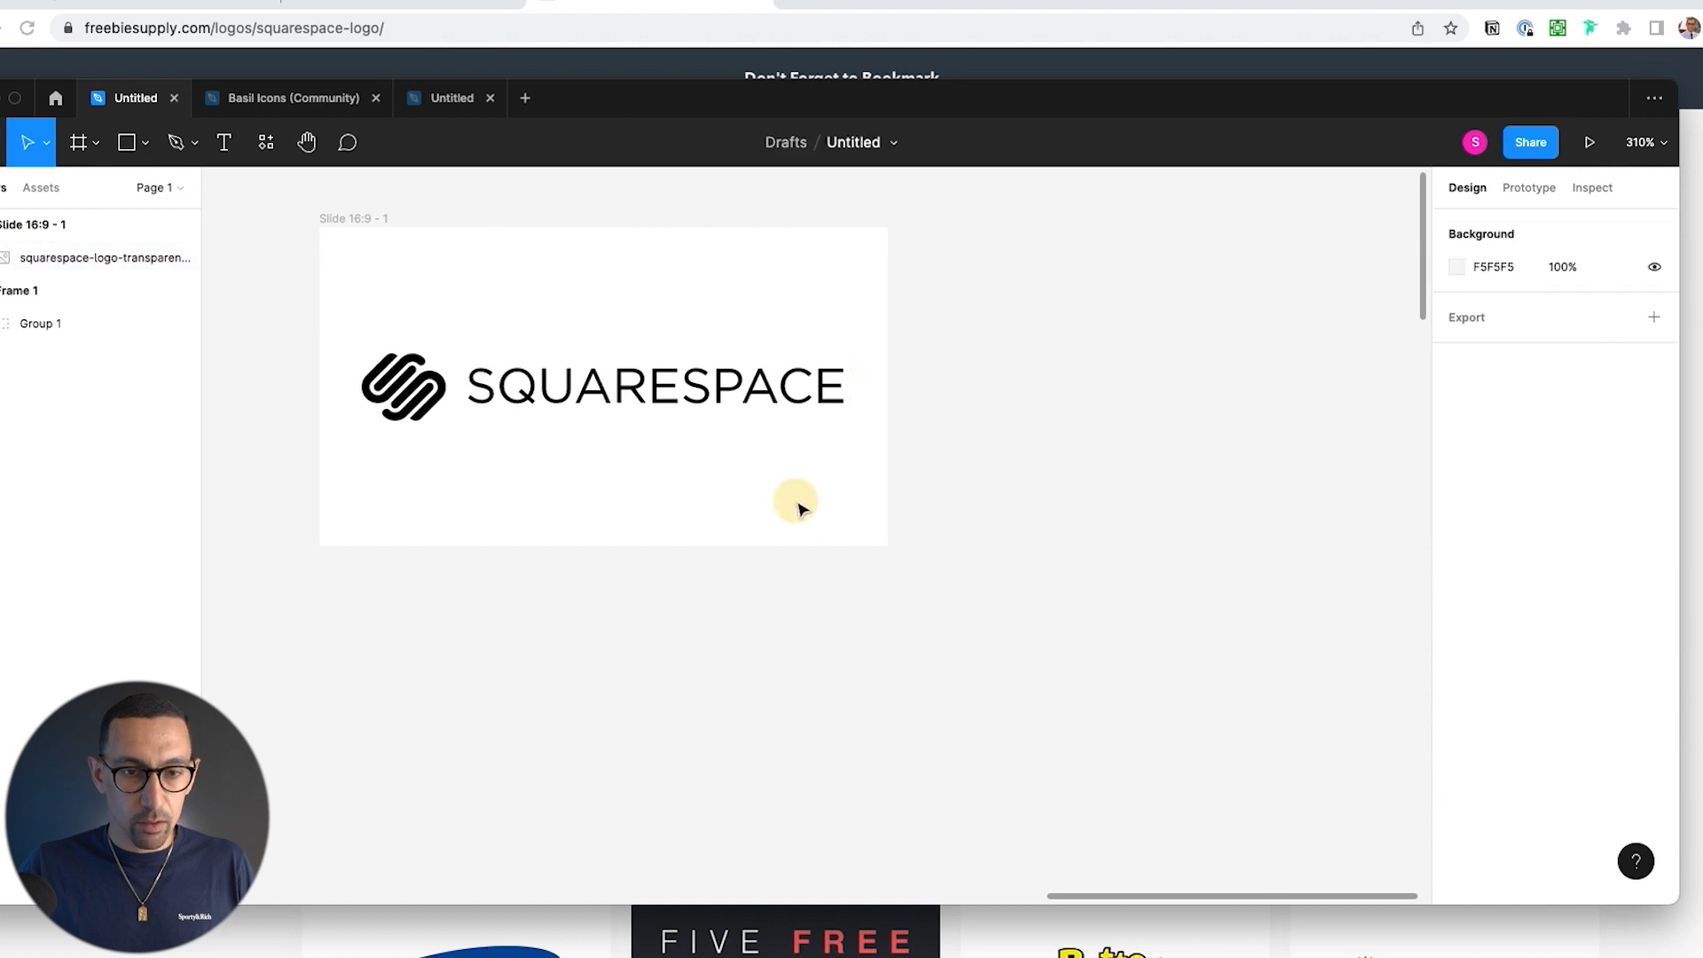
Step: Replace the logo image in the slide frame with the copied squarespace-logo vector group, nested inside that frame
click(696, 415)
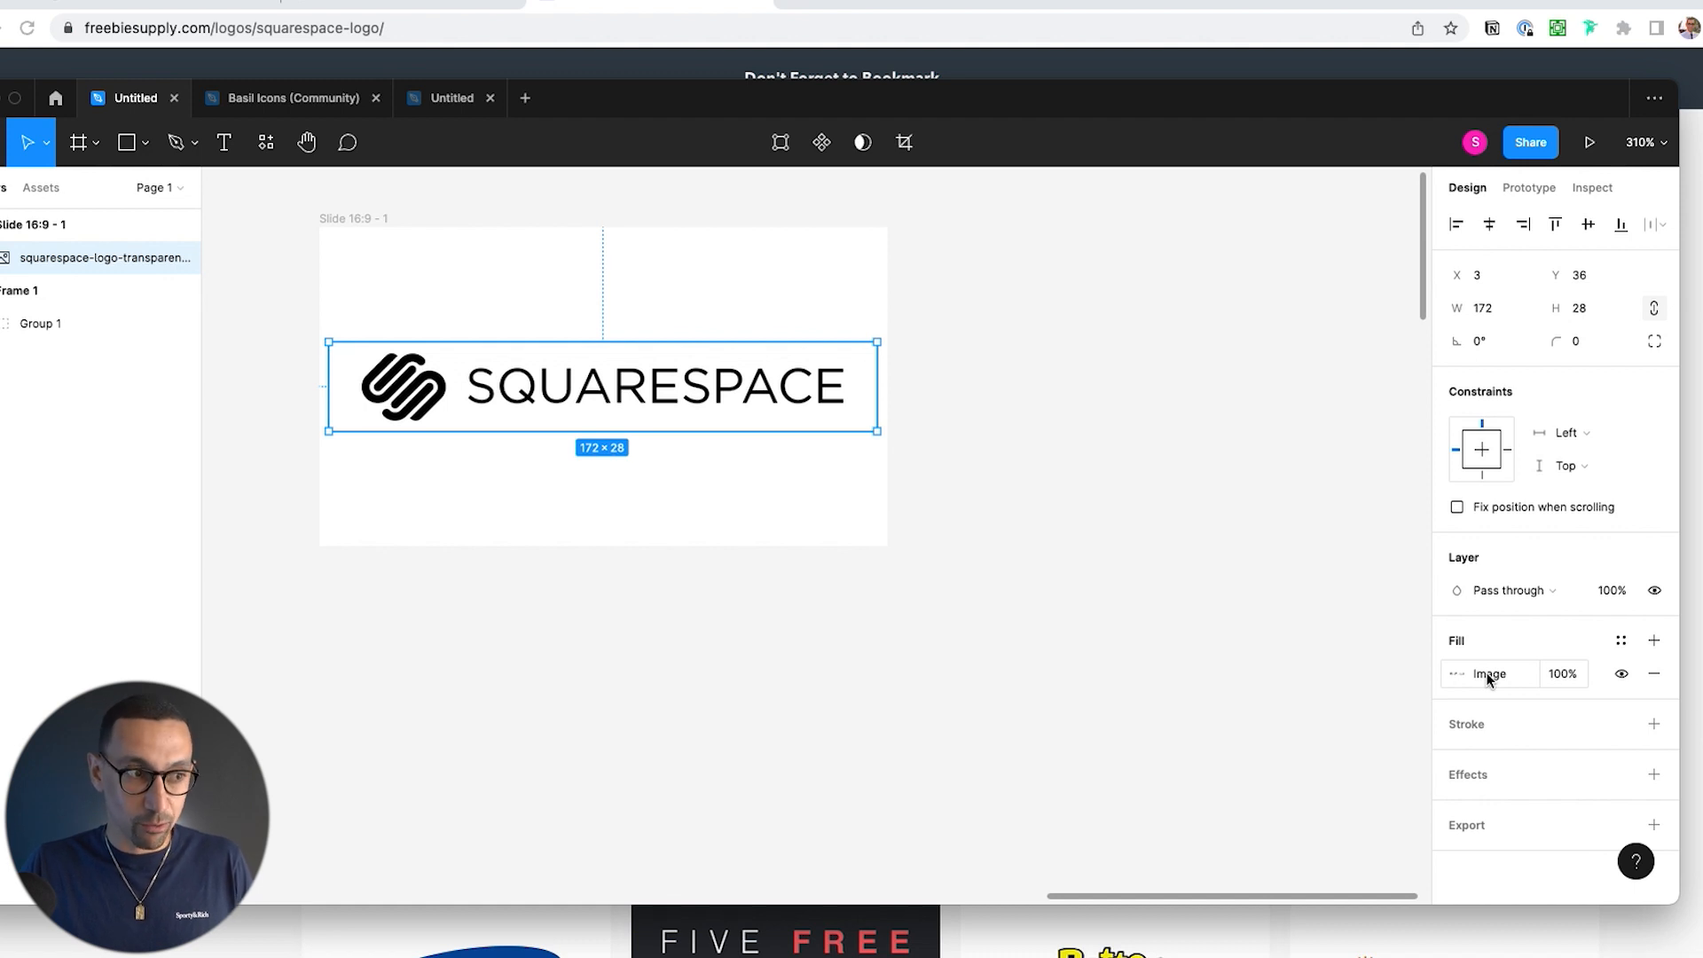
click(502, 650)
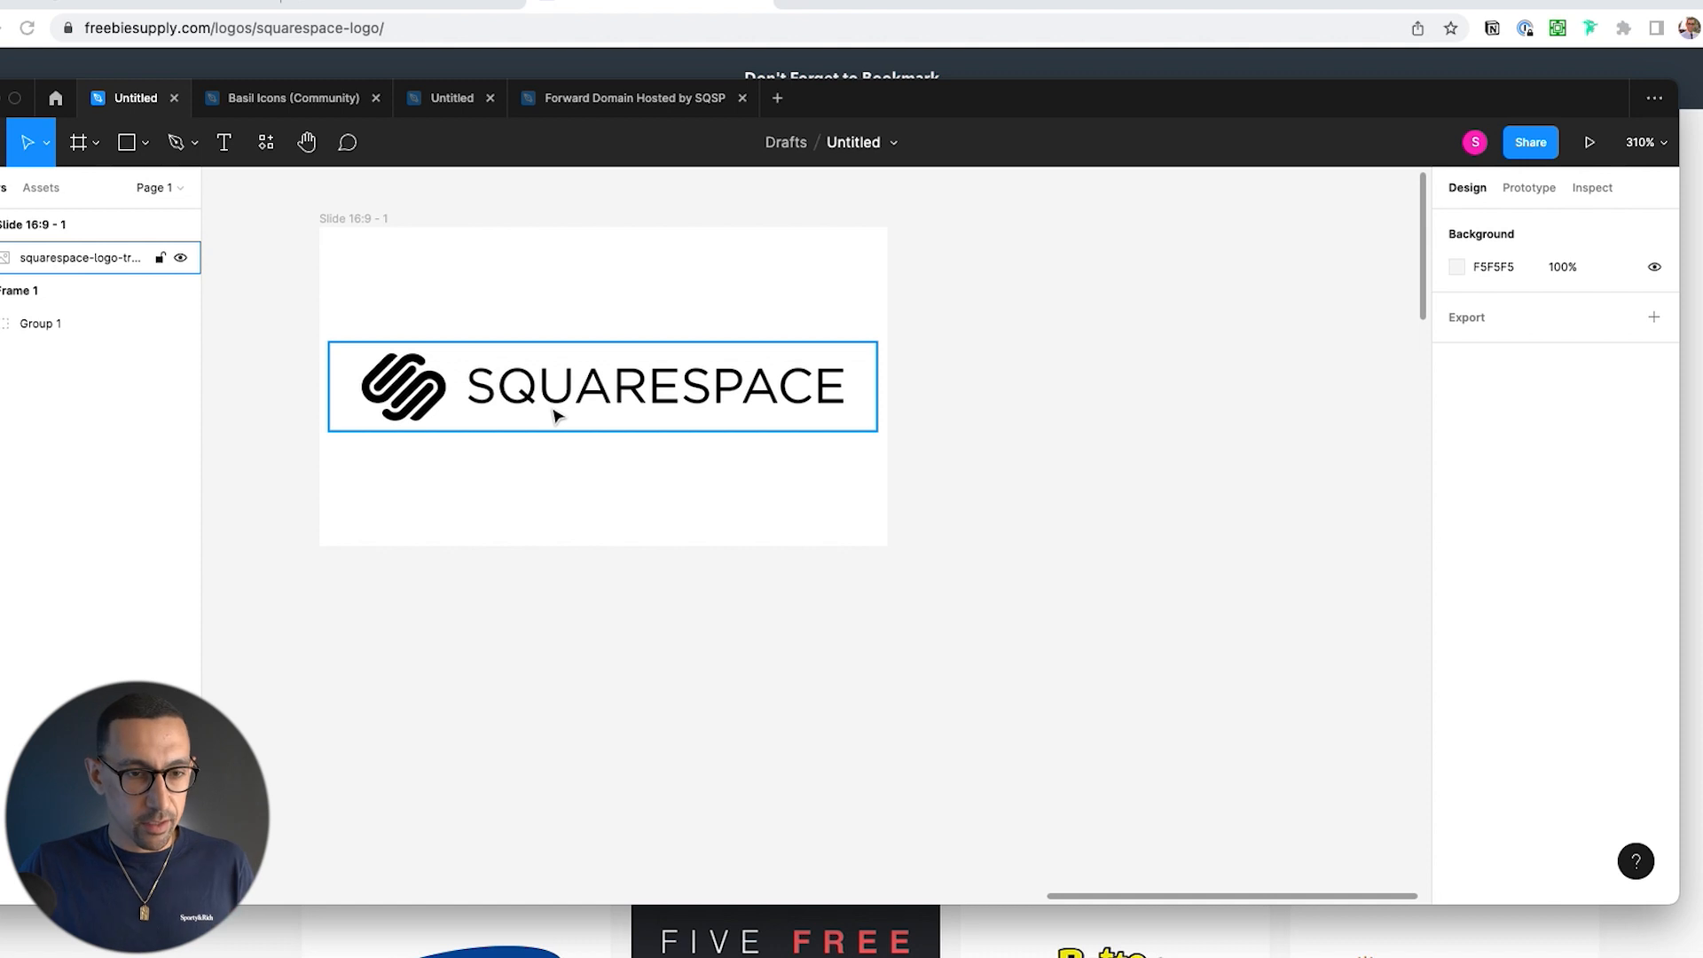
click(554, 388)
key(BackSpace)
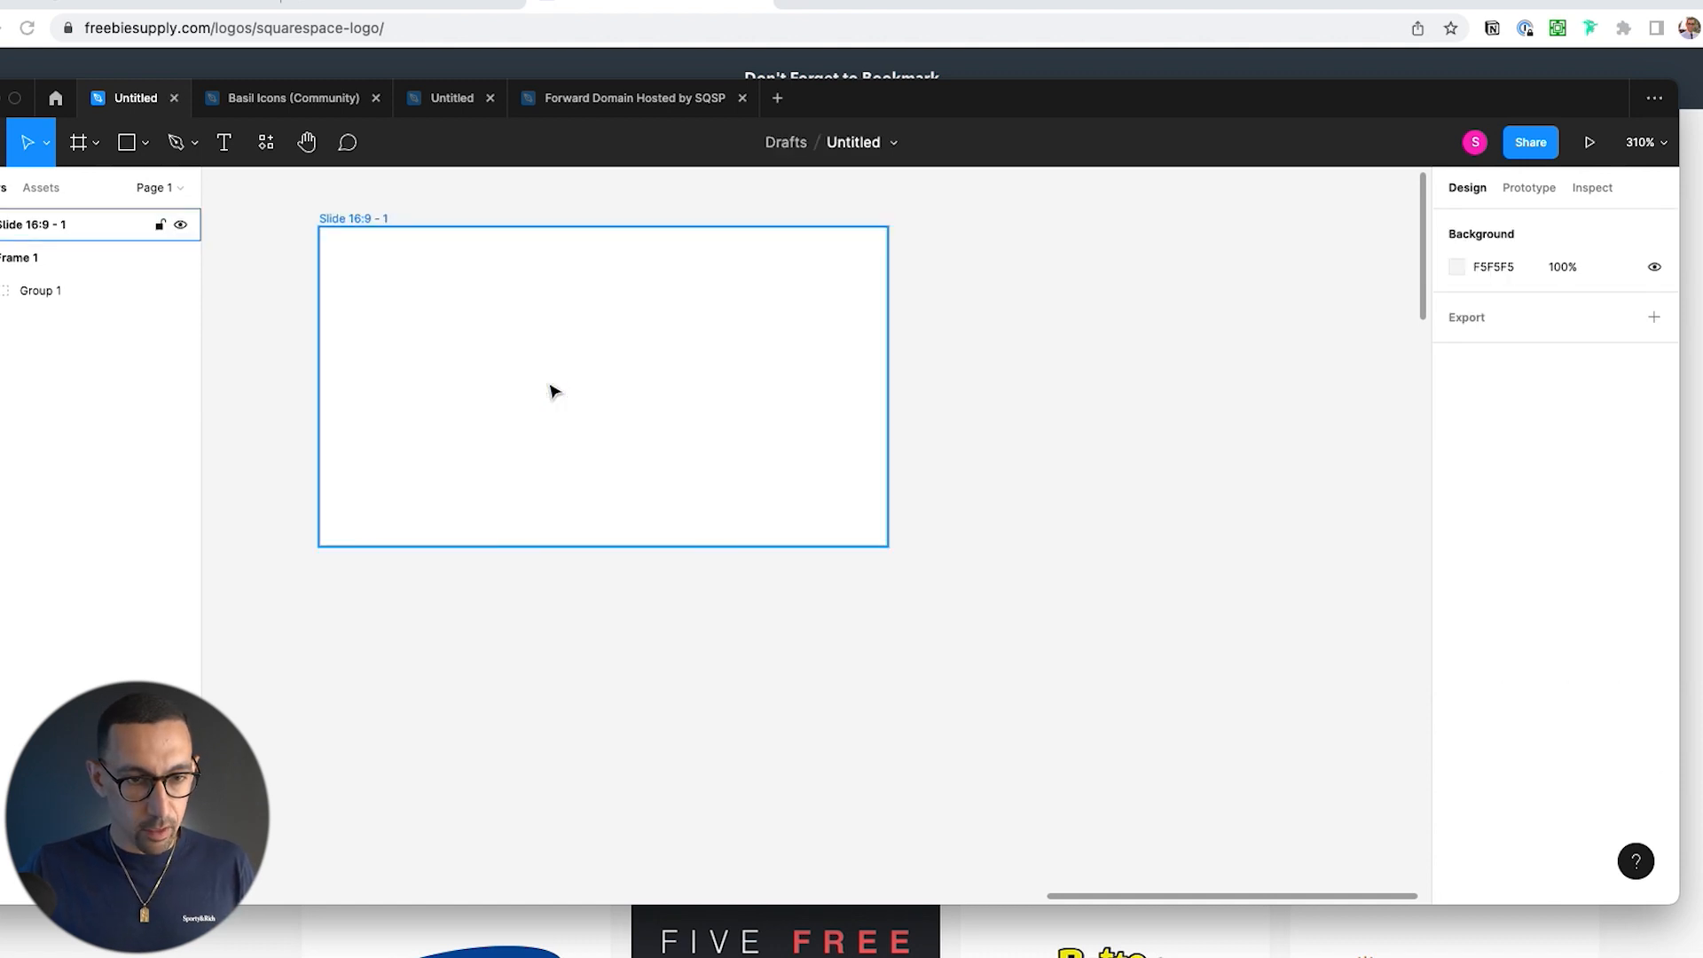
key(super+v)
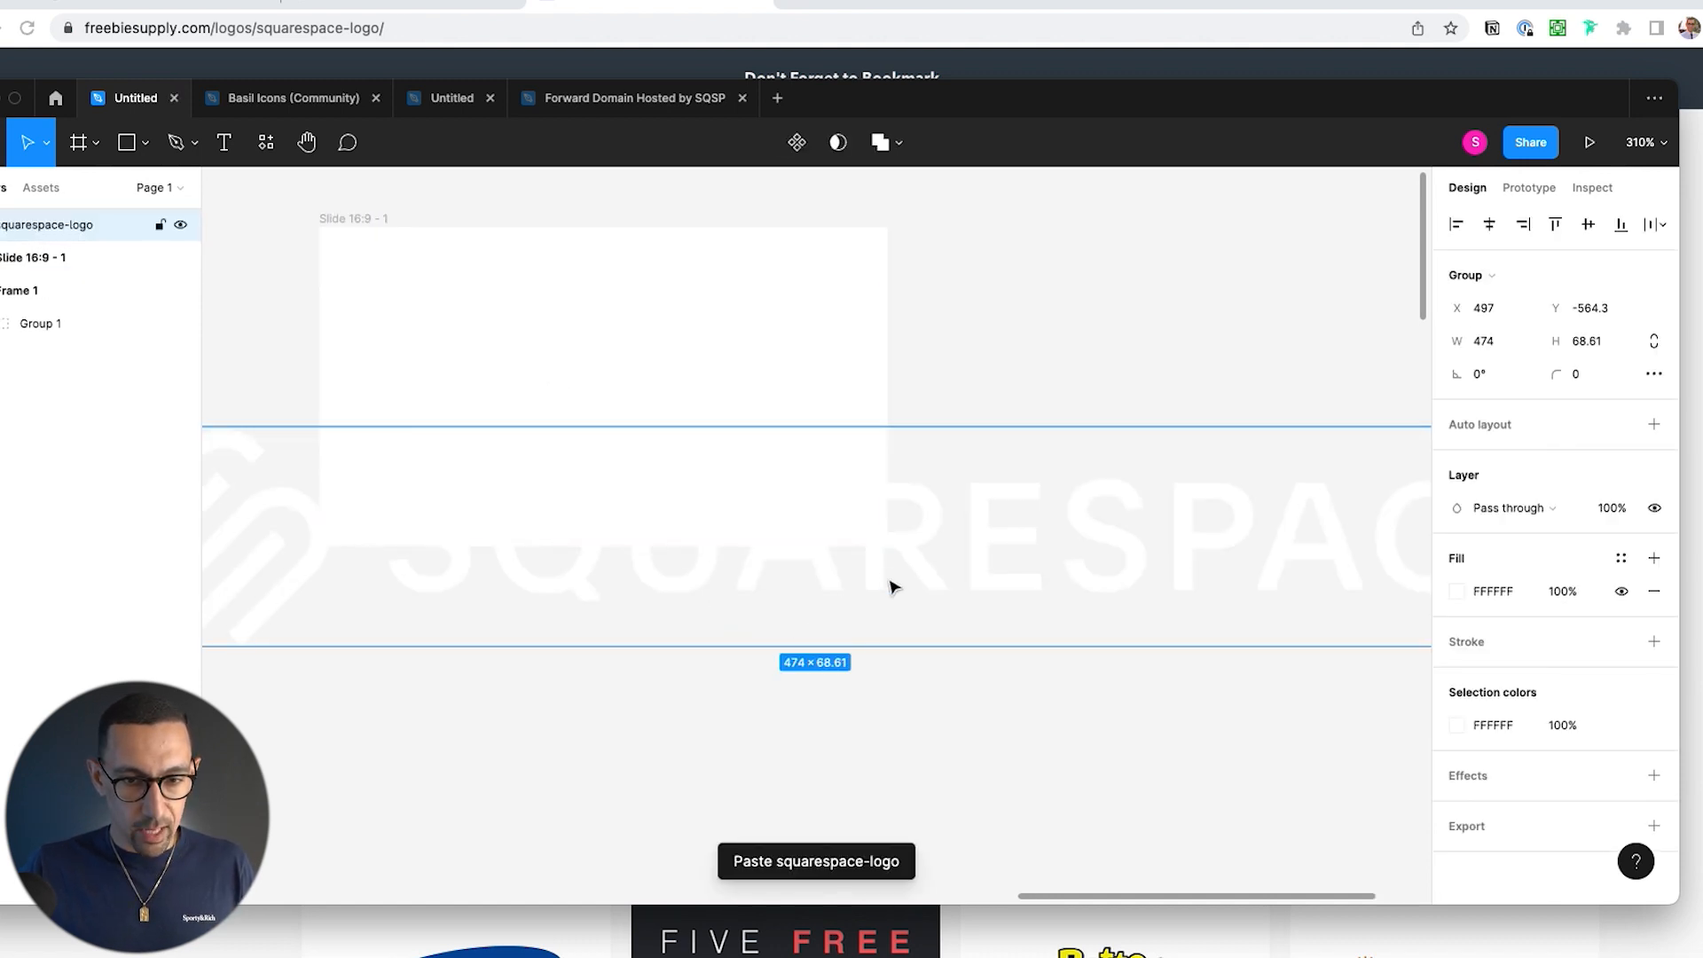
drag(916, 572, 1182, 418)
drag(47, 240, 50, 255)
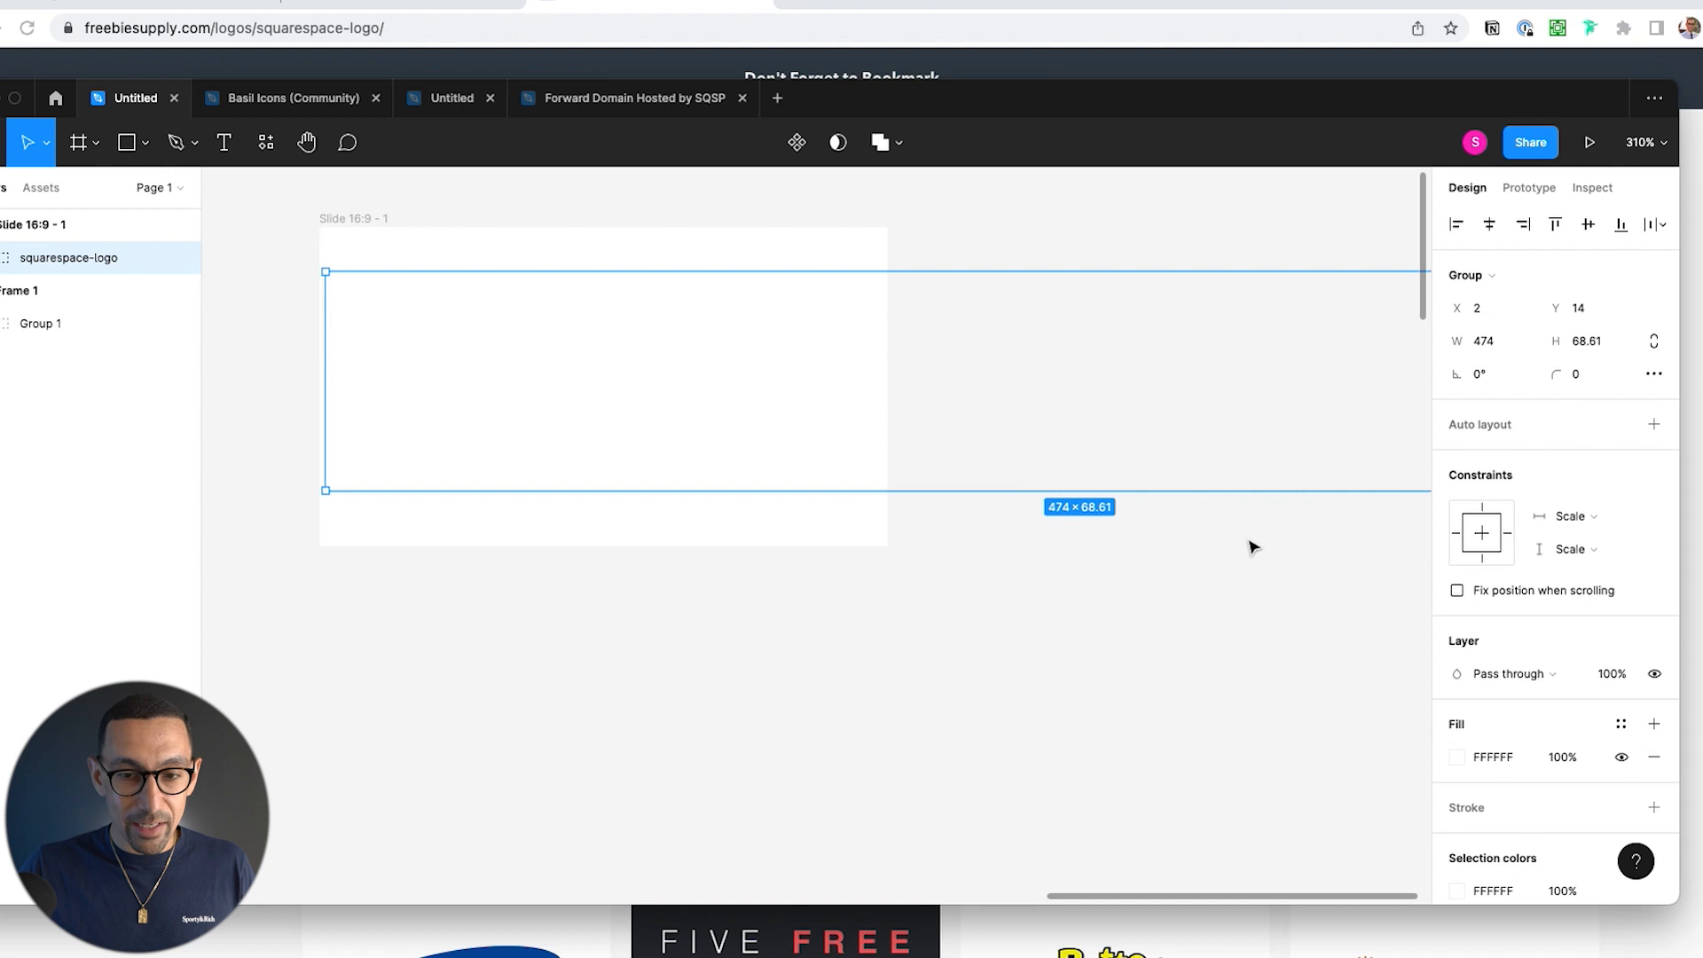
Step: Scale the squarespace-logo group to about 165.8 × 24 and centre it horizontally and vertically in the slide frame
drag(1070, 489, 1105, 350)
drag(1201, 331, 698, 401)
key(alt+h)
key(alt+v)
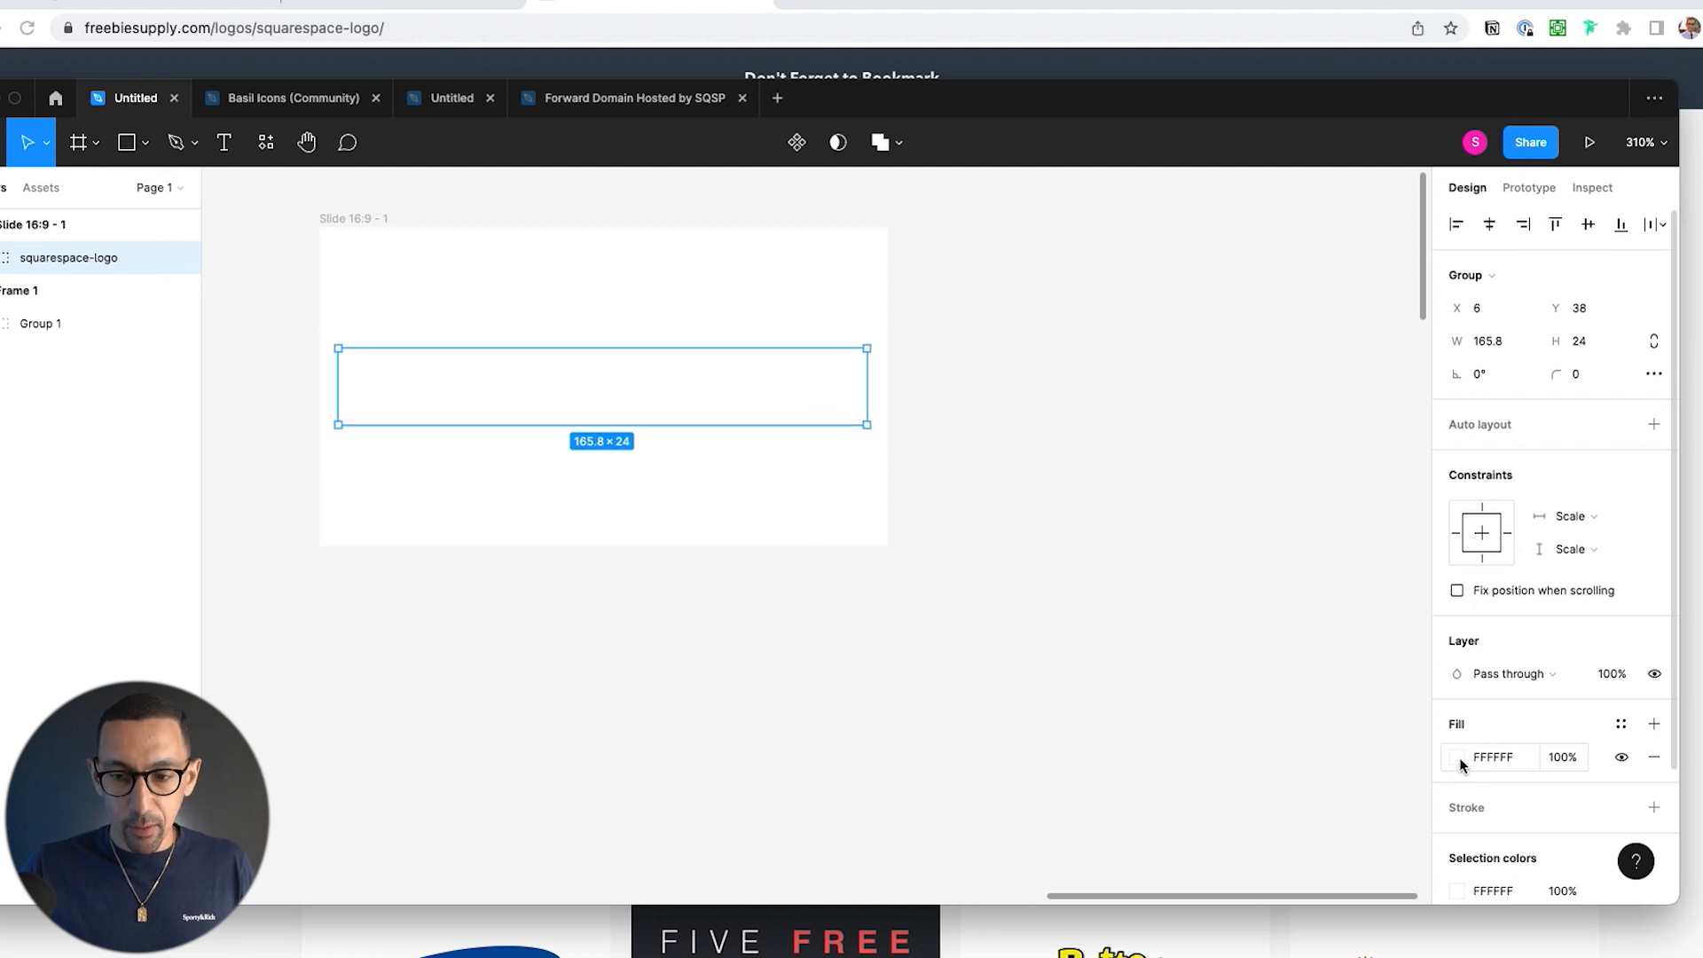
Step: Set the squarespace-logo group's fill to the light grey C5C5C5
click(1458, 757)
text(C3C3C3)
key(Return)
click(1124, 459)
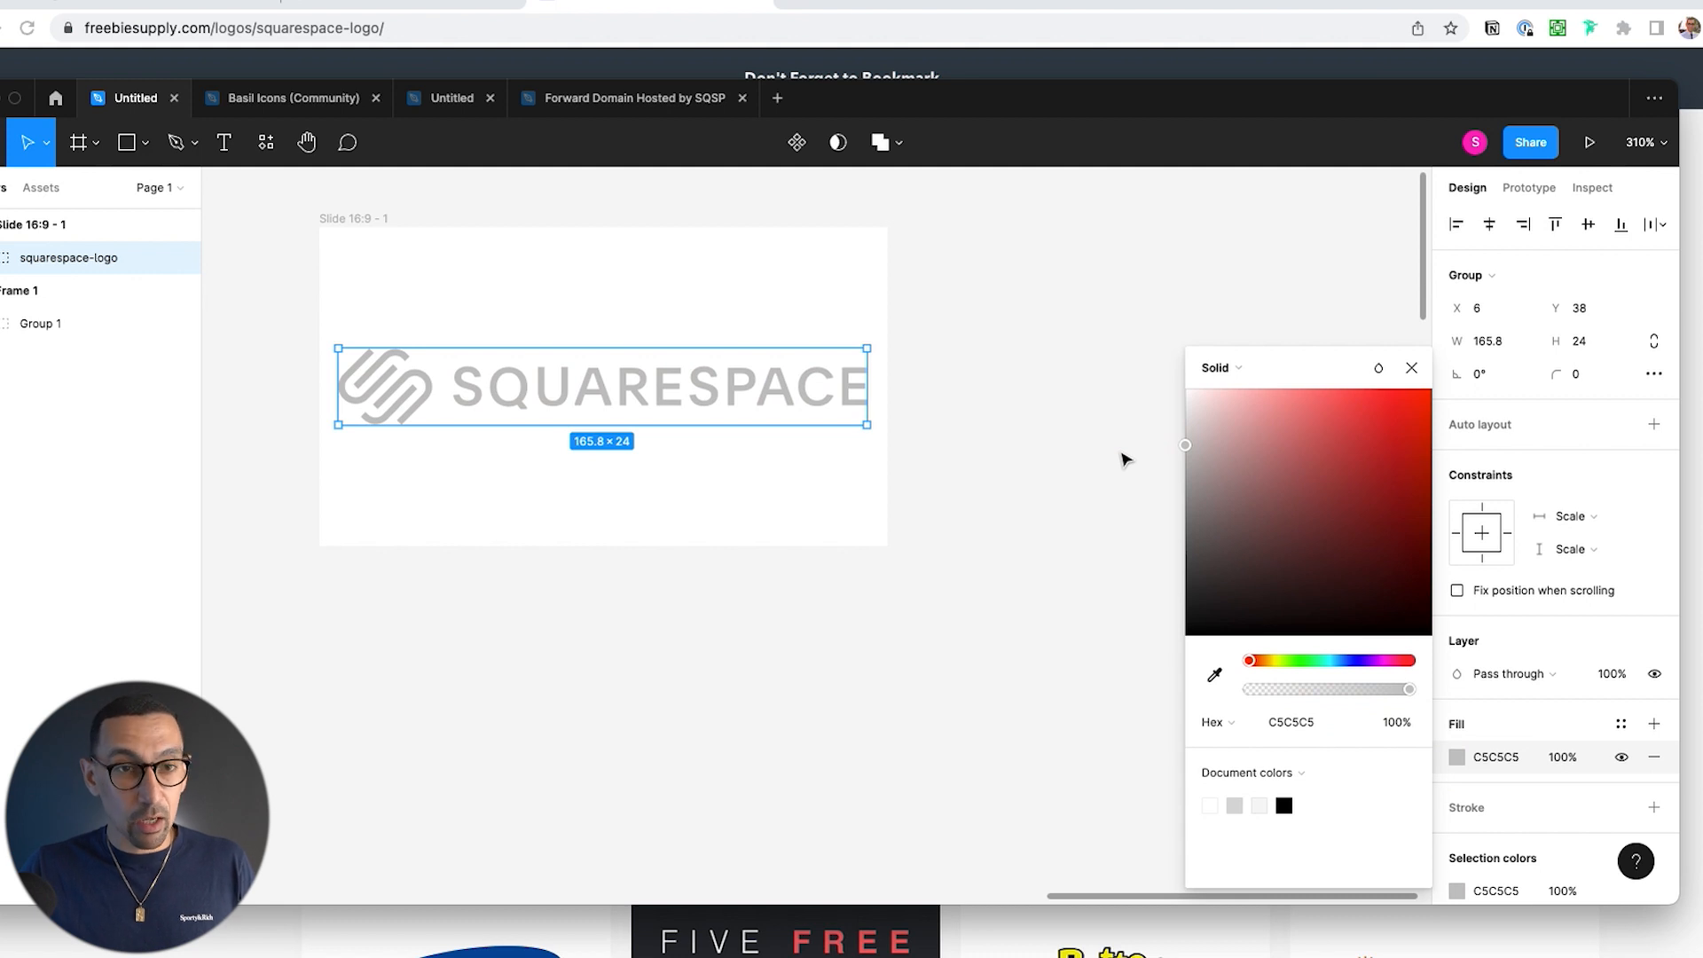
Step: Switch to the Squarespace page, capture its pale-blue section background as a screenshot, and place that image over the slide frame in Figma
click(174, 5)
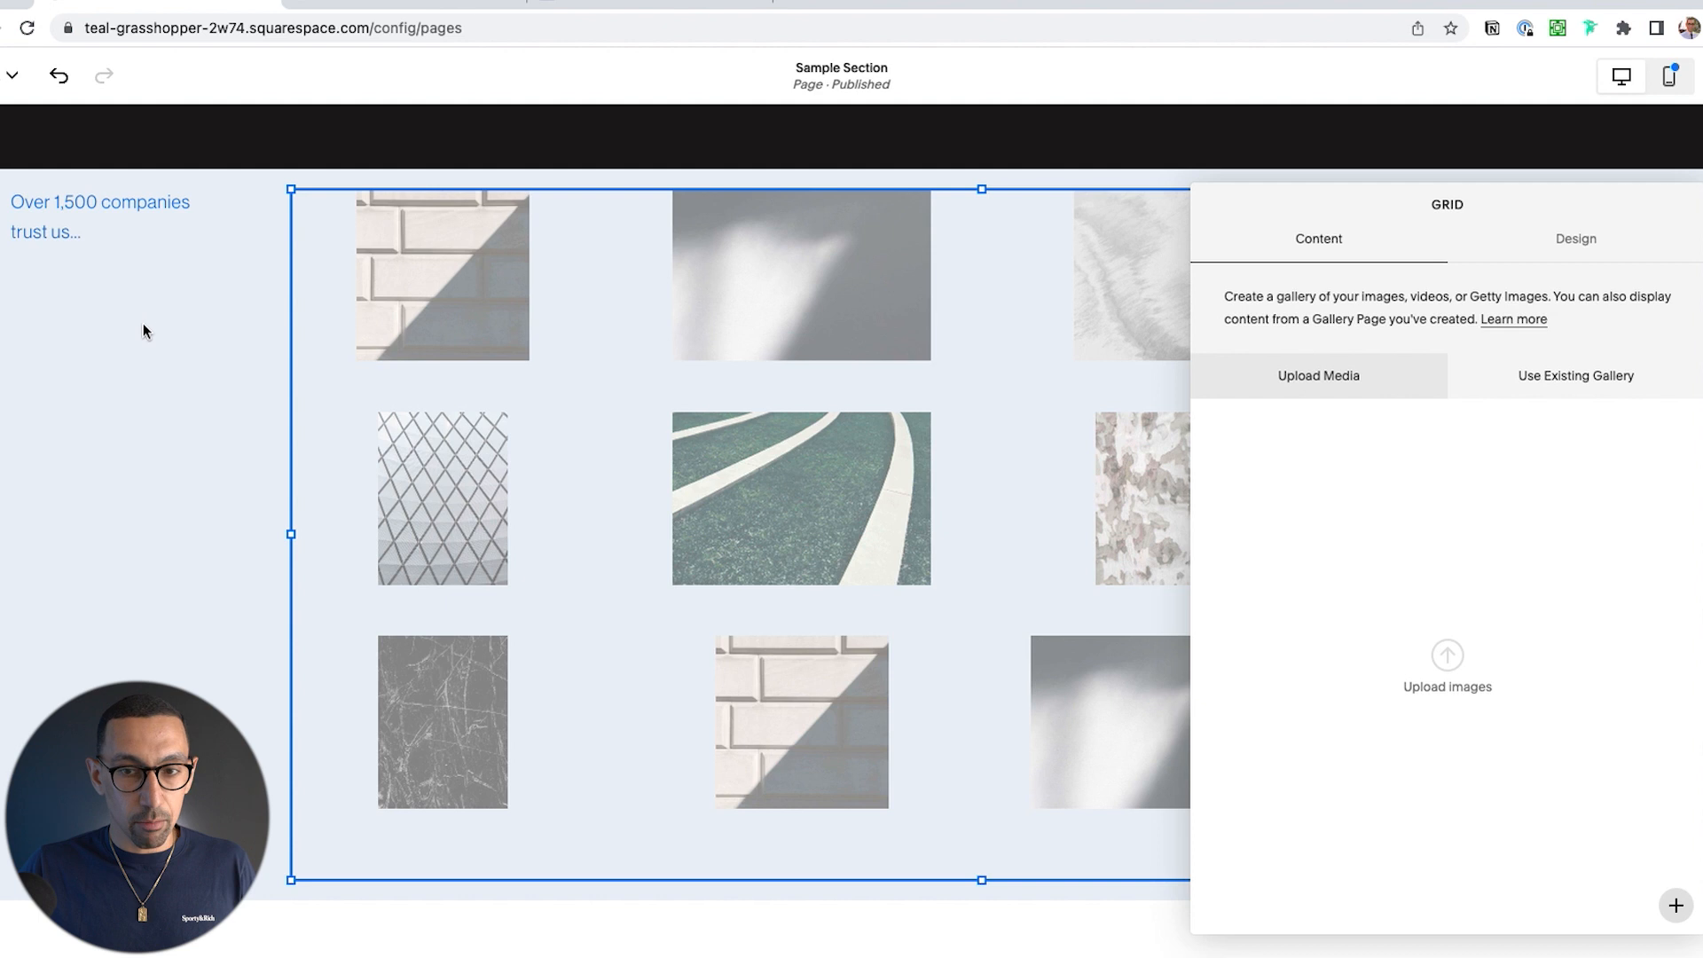
click(158, 346)
key(super+shift+4)
drag(24, 361, 343, 701)
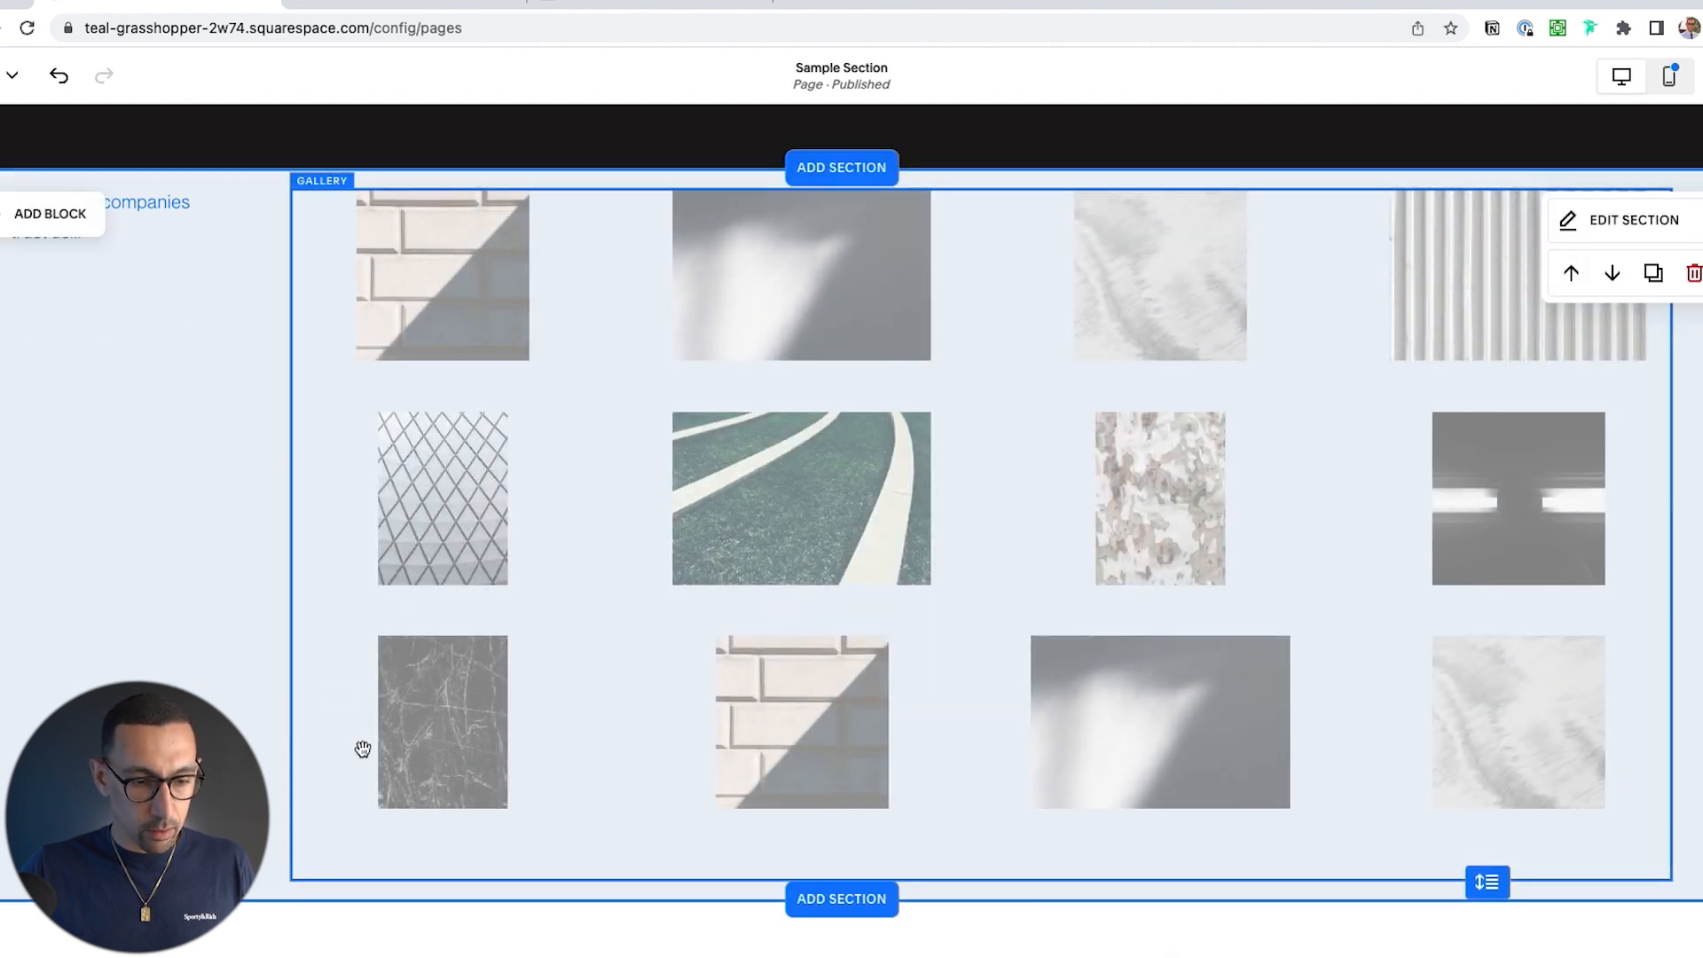
key(ctrl+Up)
click(852, 344)
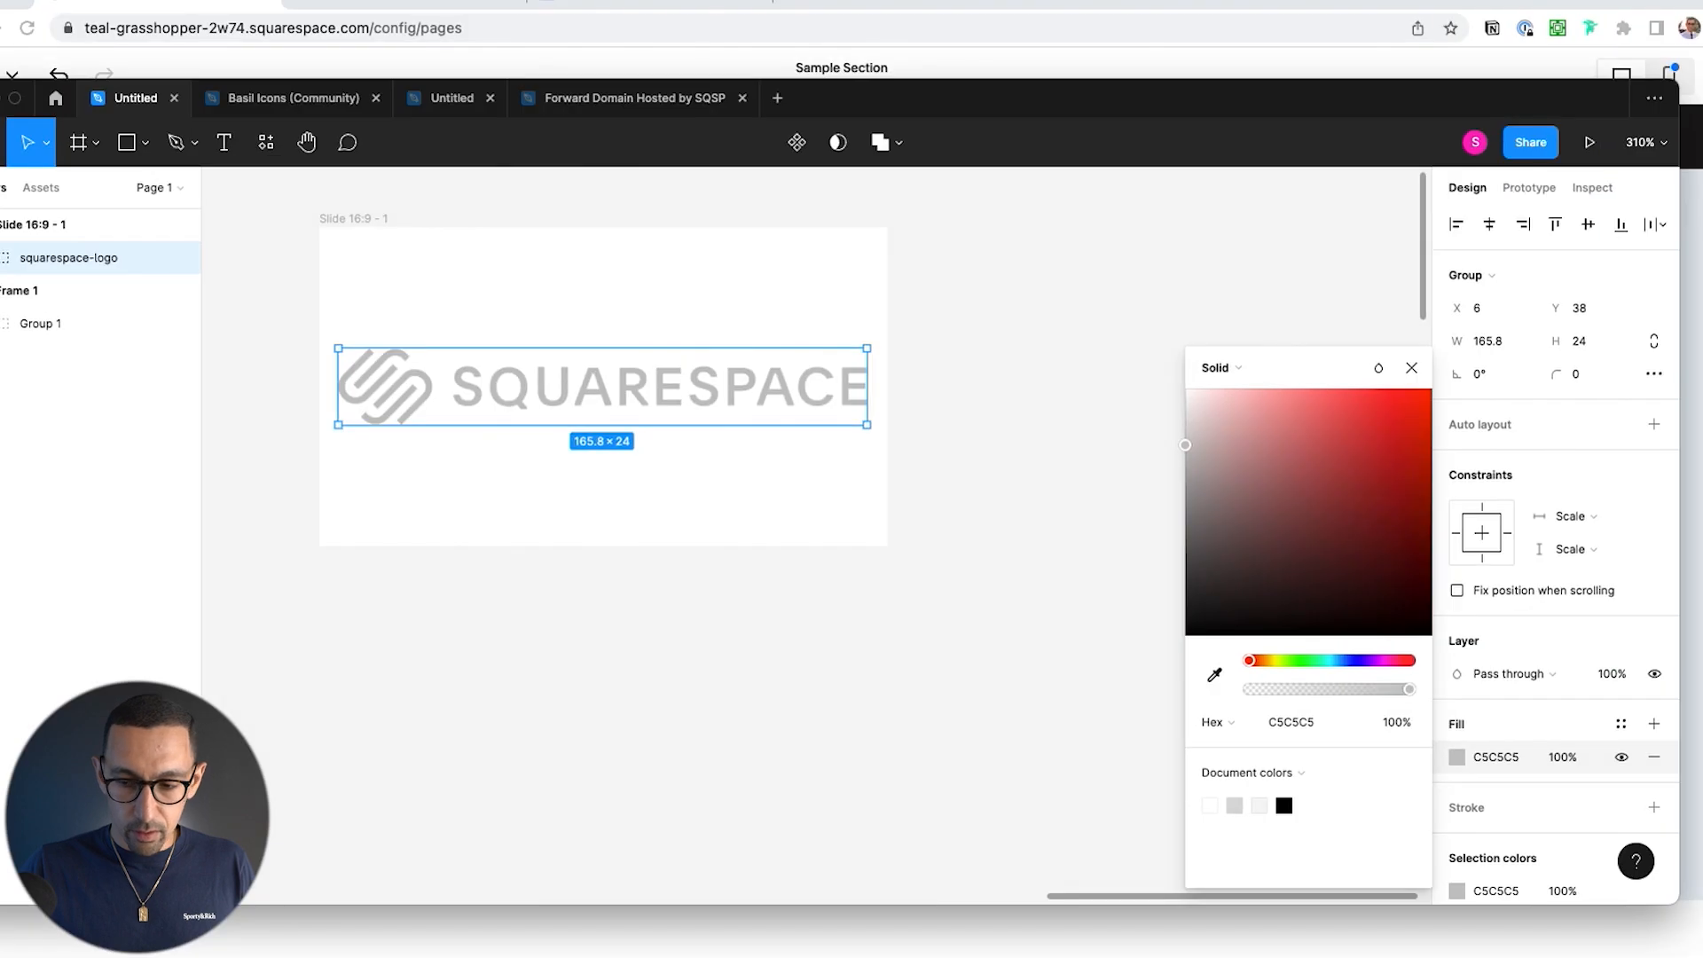
drag(1189, 896, 661, 494)
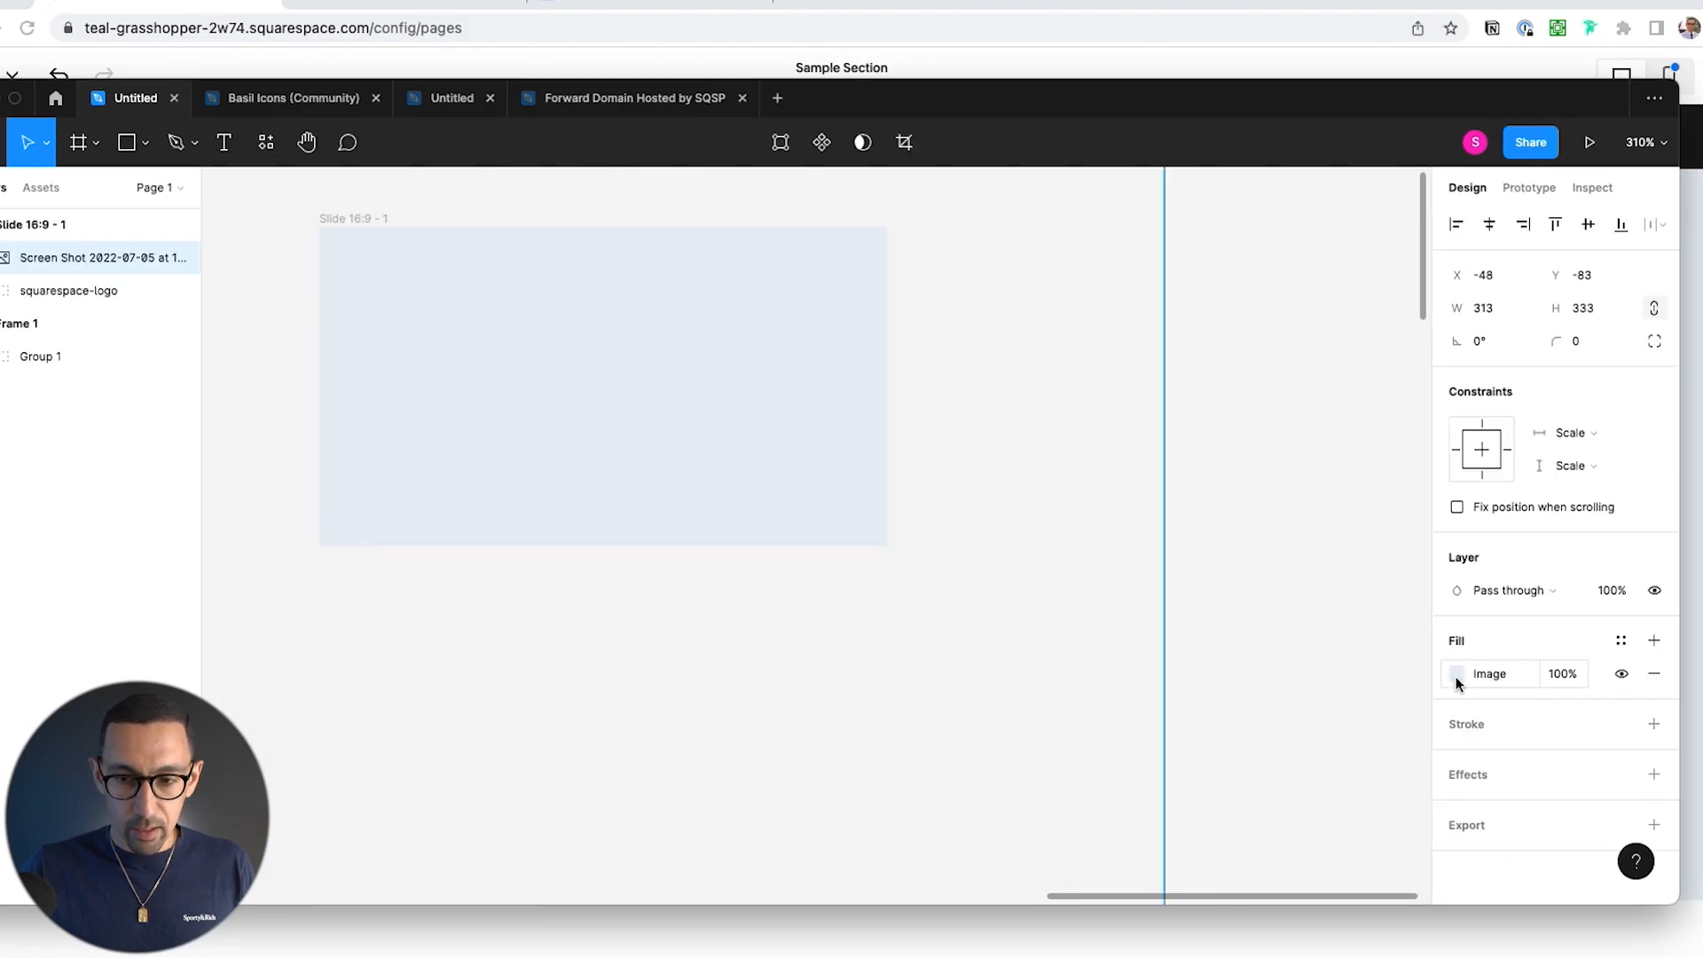
Step: Sample the pale-blue background for the squarespace-logo's fill, darken it to B0B5BA, and bring the logo in front of the screenshot
click(62, 286)
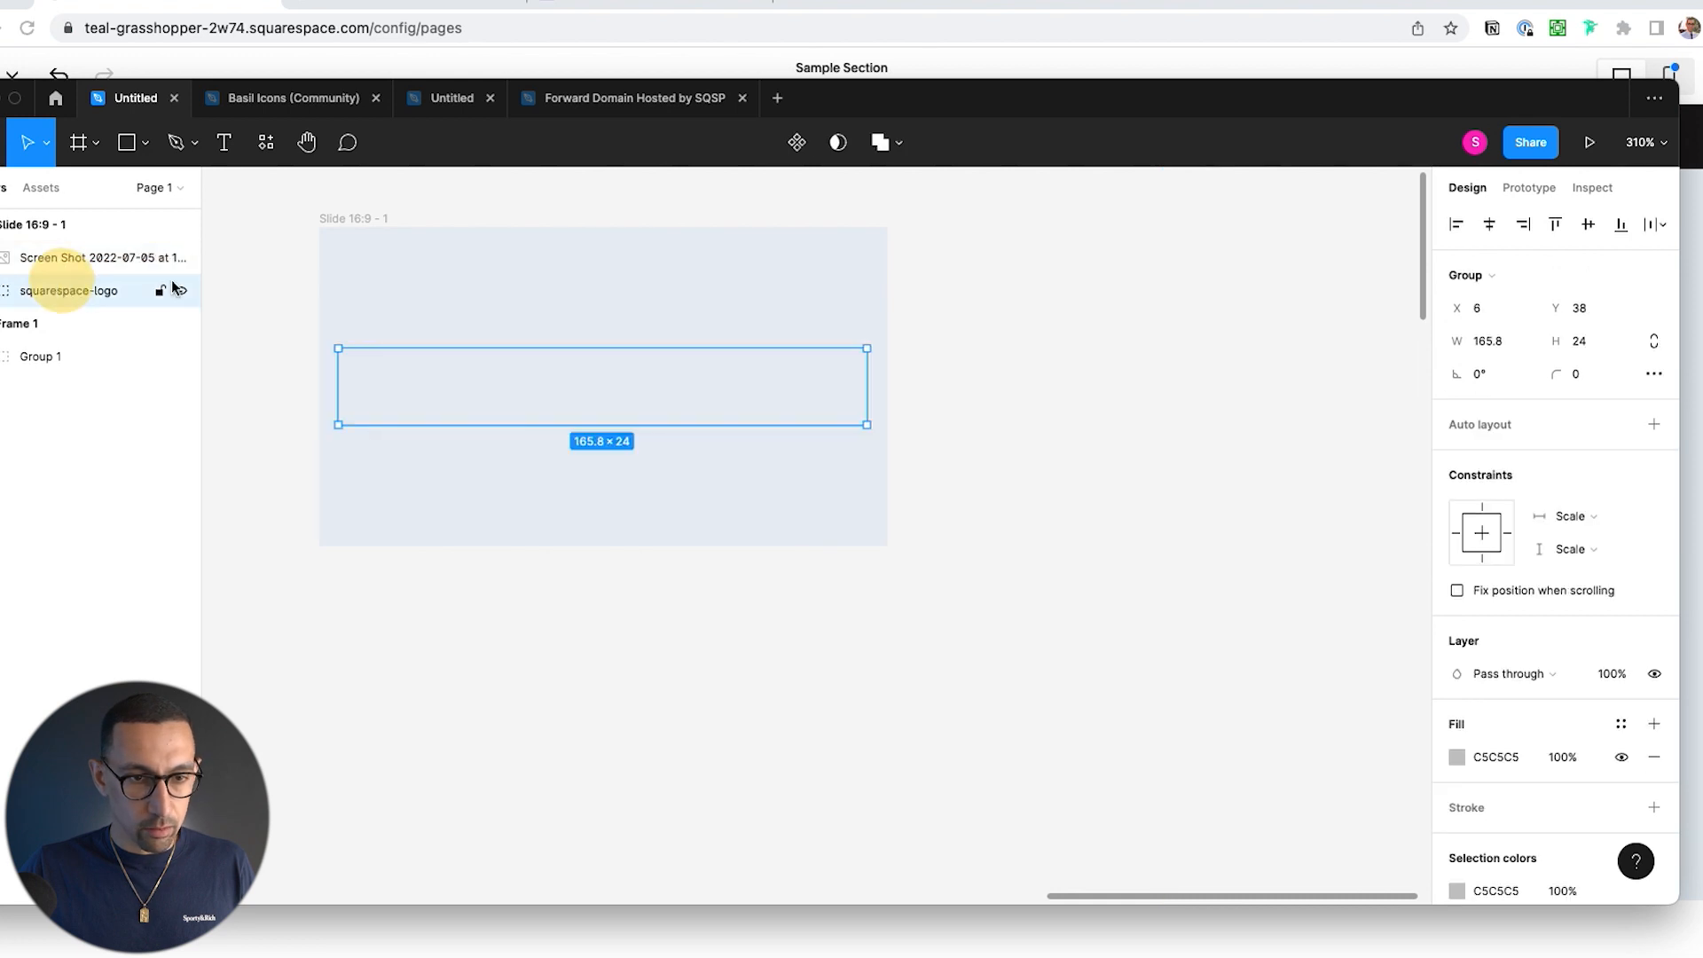
click(1457, 756)
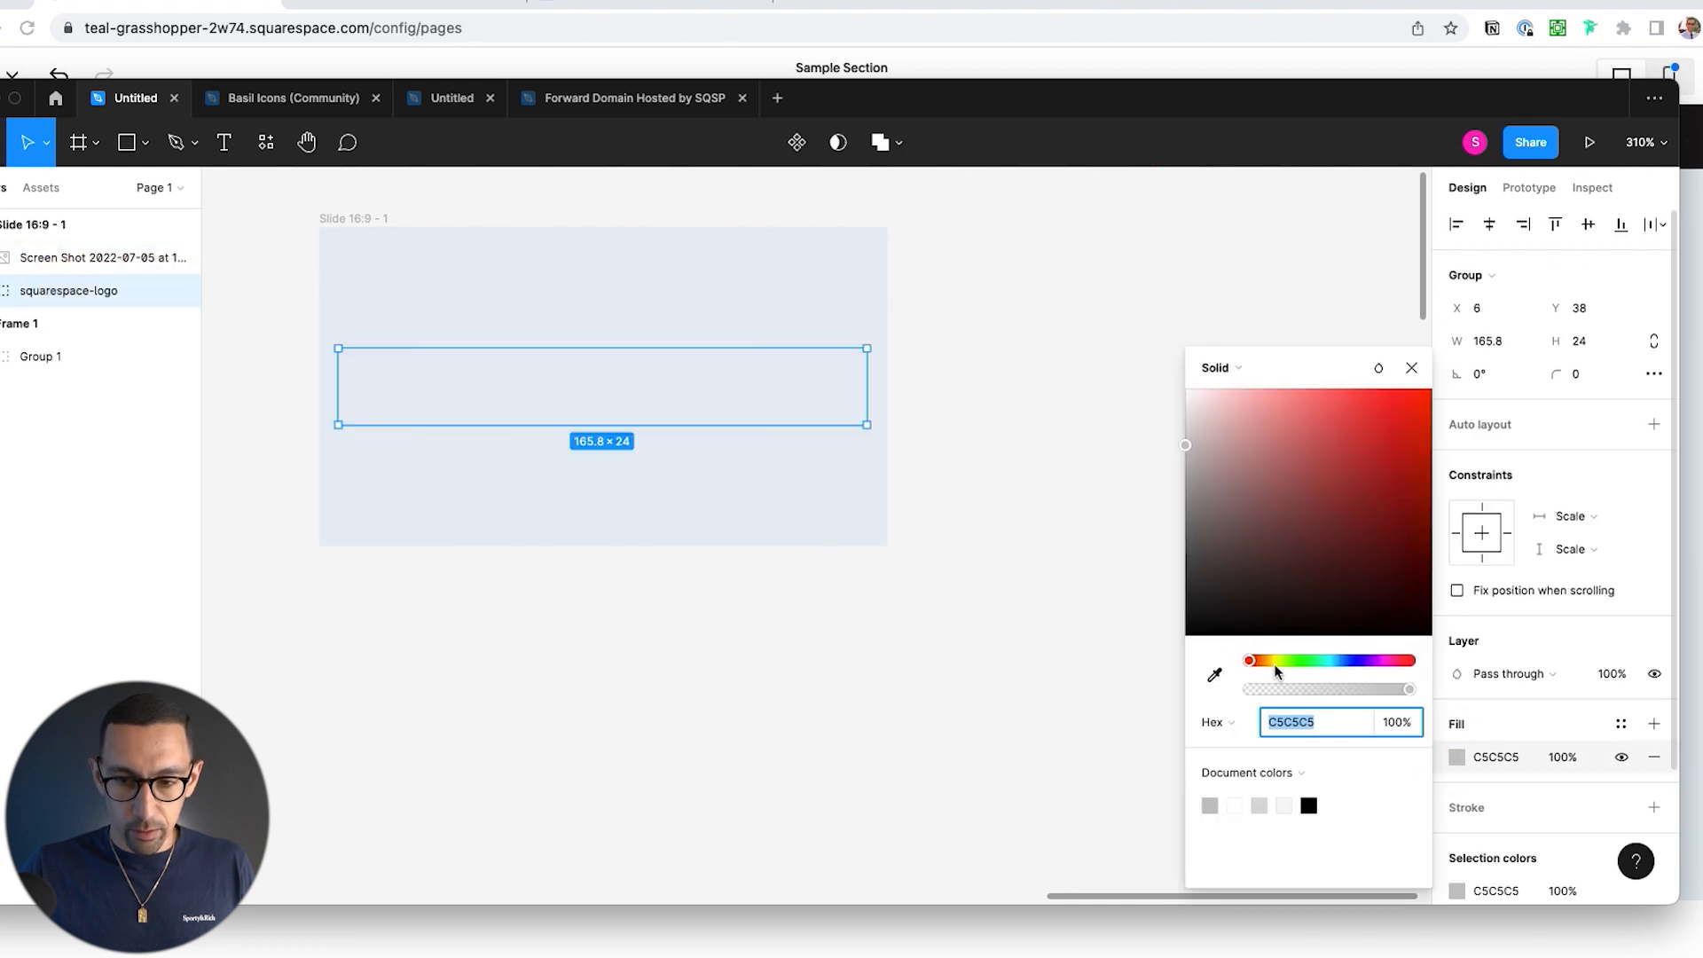
click(1214, 679)
click(735, 283)
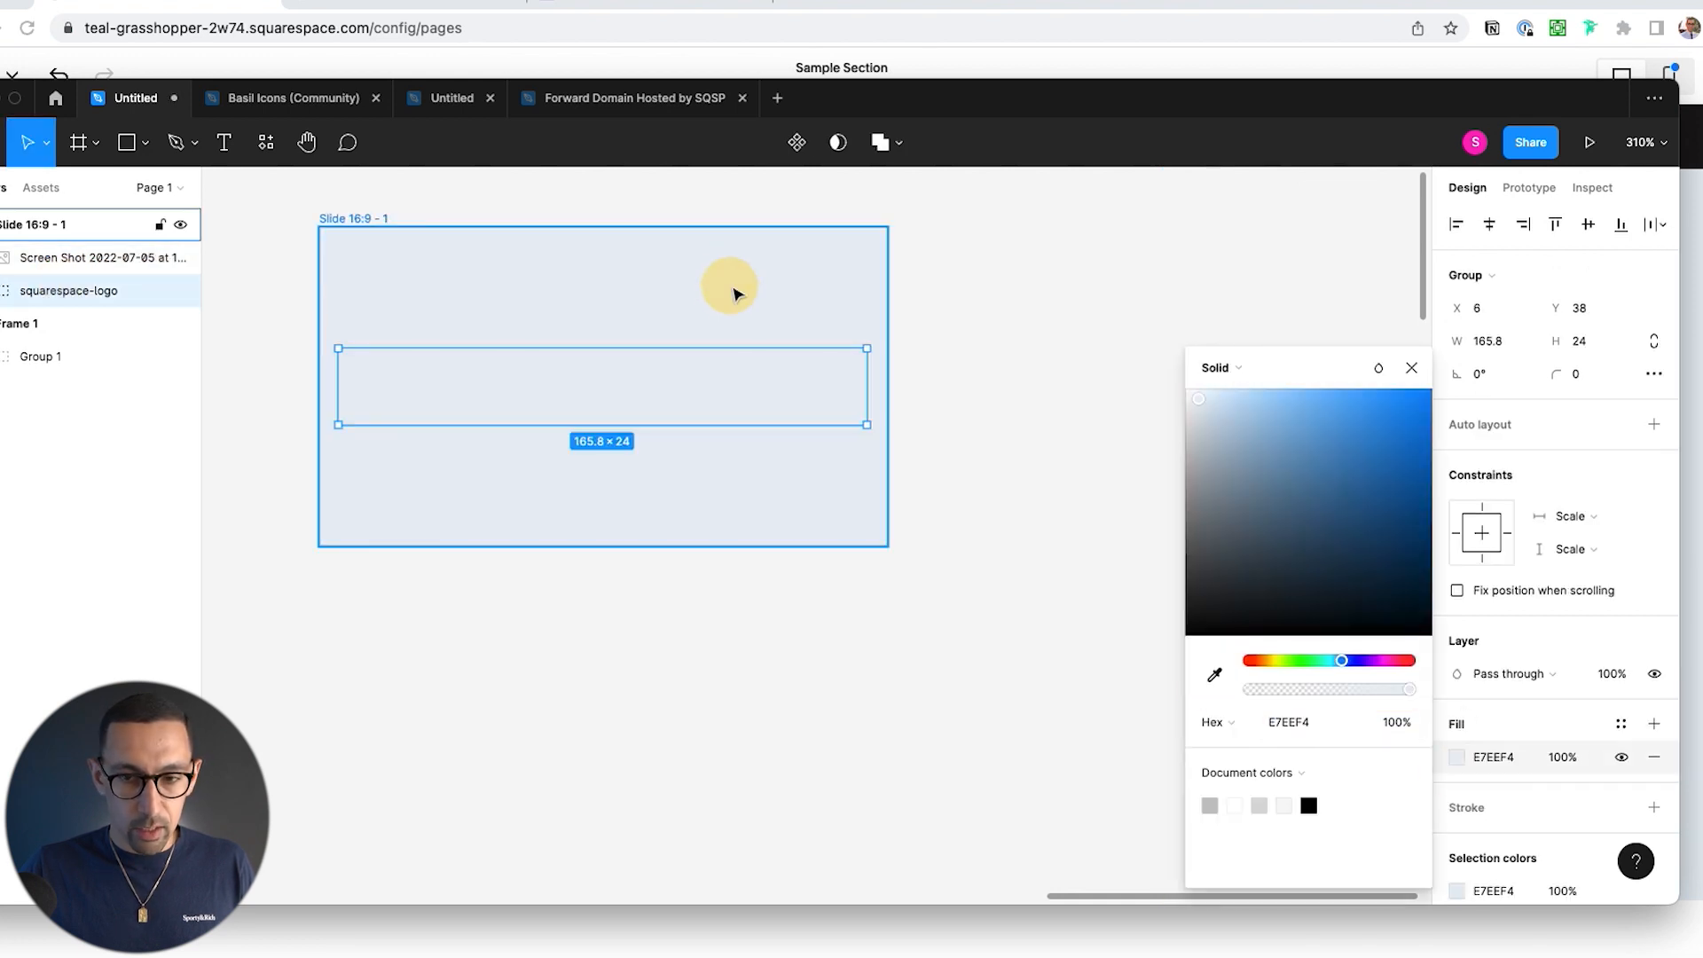
click(1199, 461)
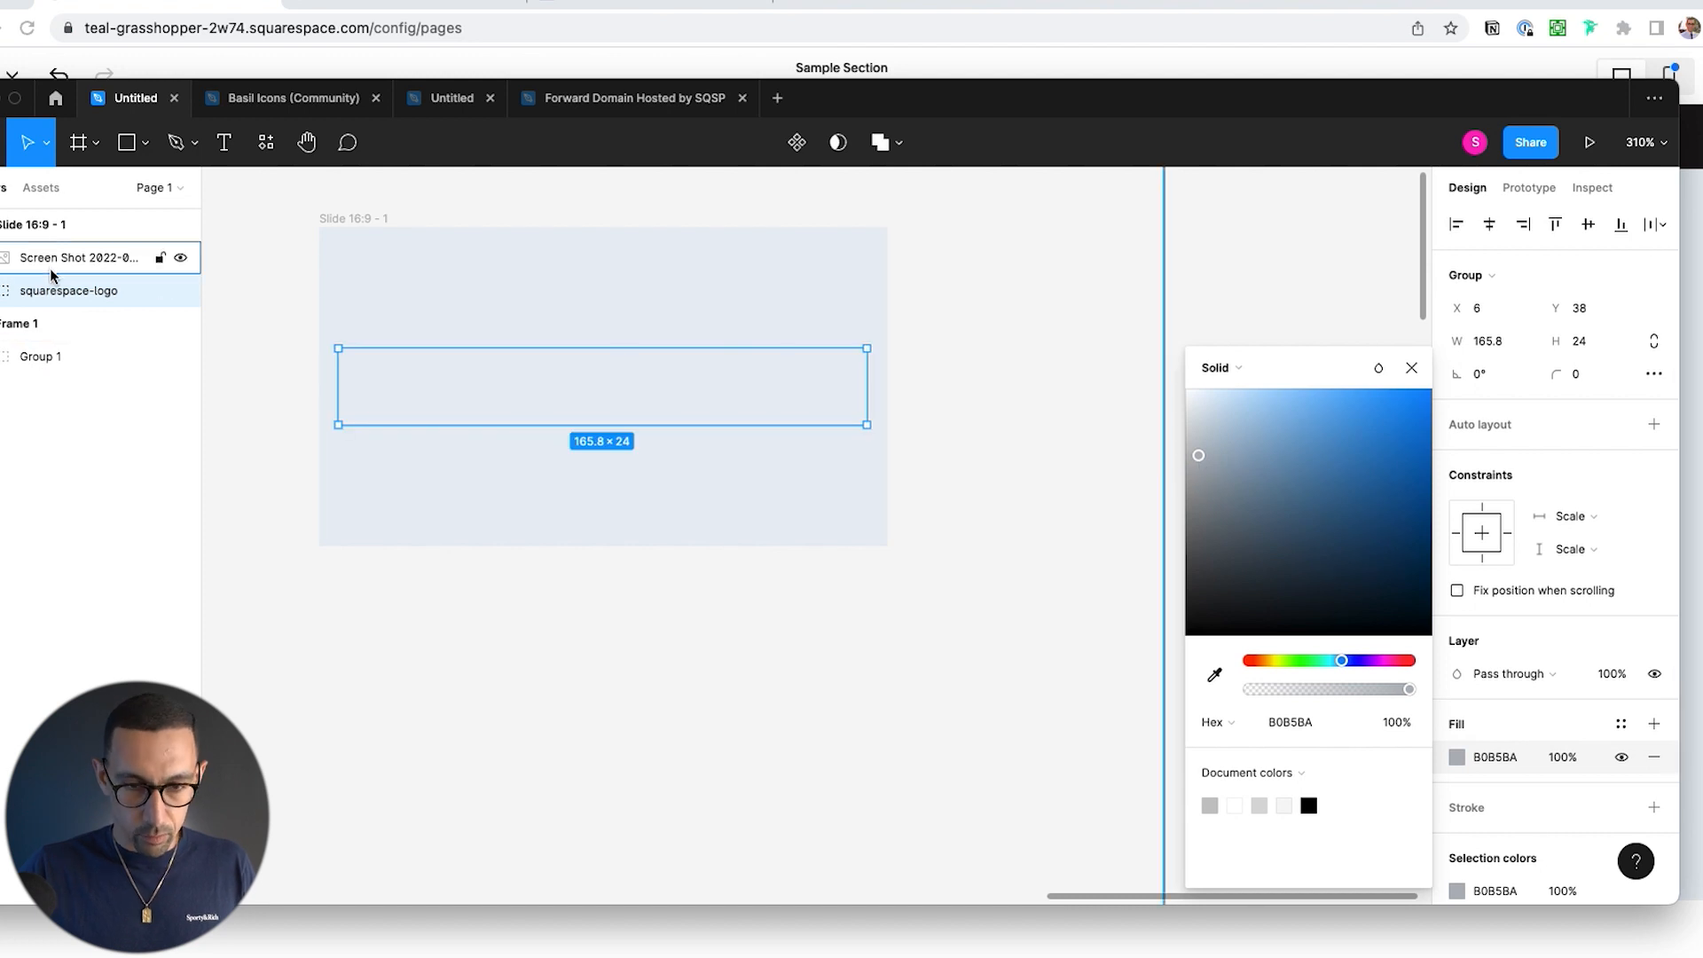
key(super+bracketright)
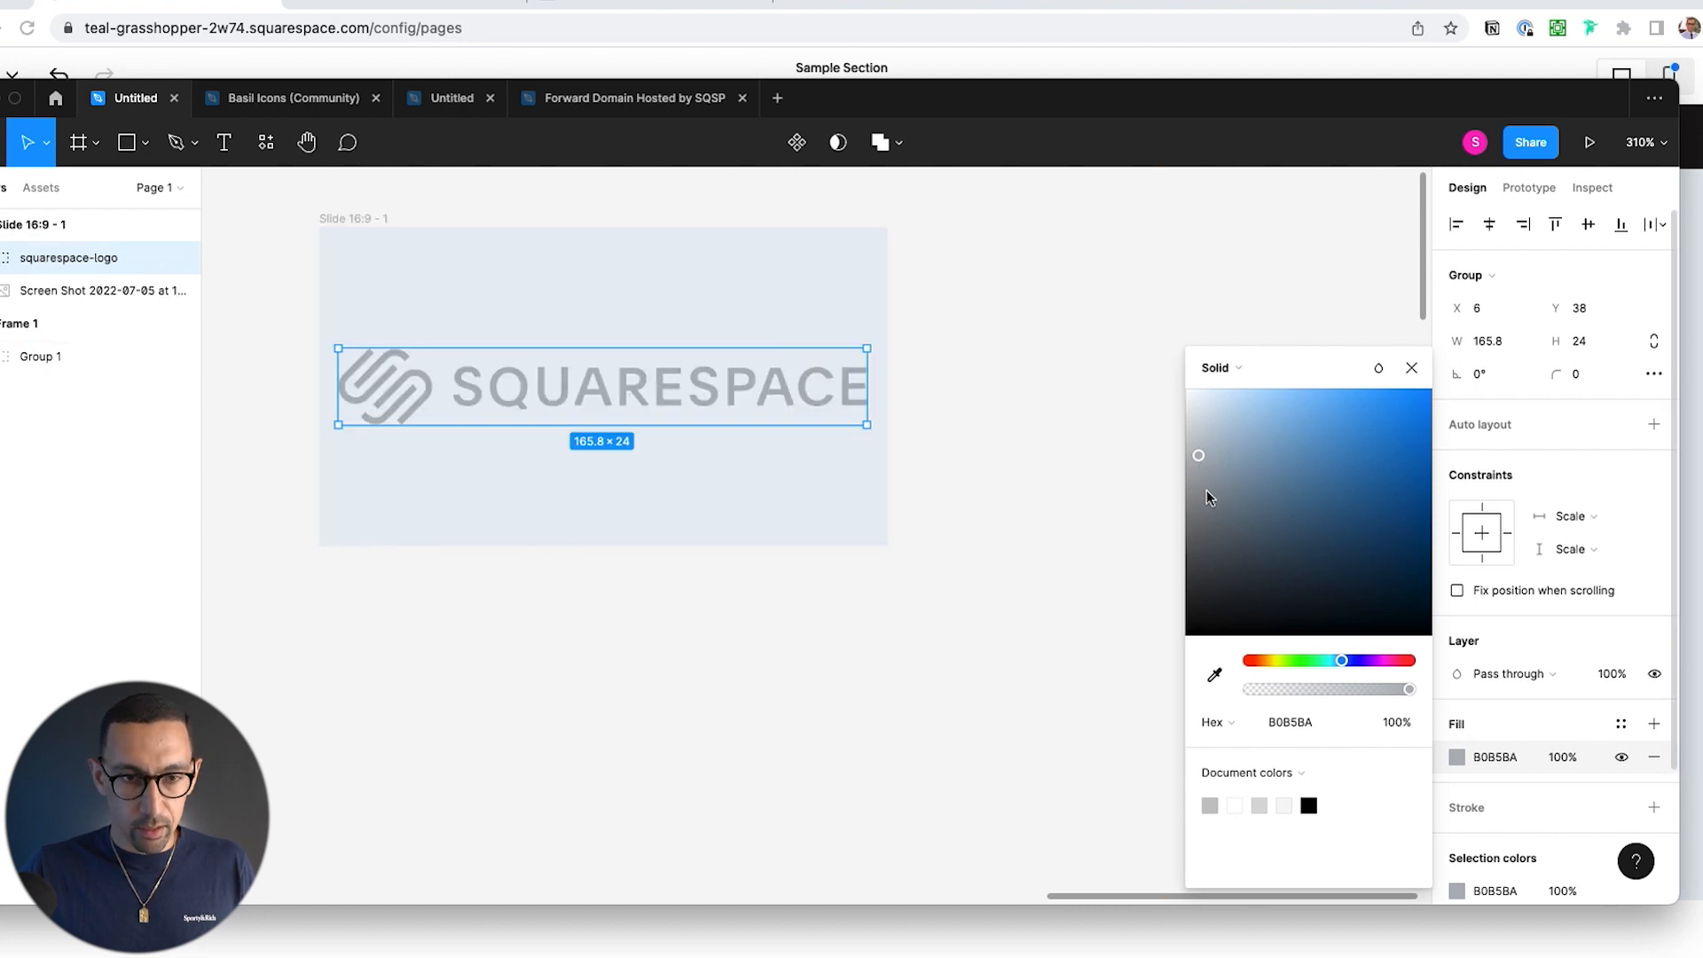
Step: Deepen the squarespace-logo's fill to the slate blue 546E85 and scale the group to about 138 × 20
click(1244, 475)
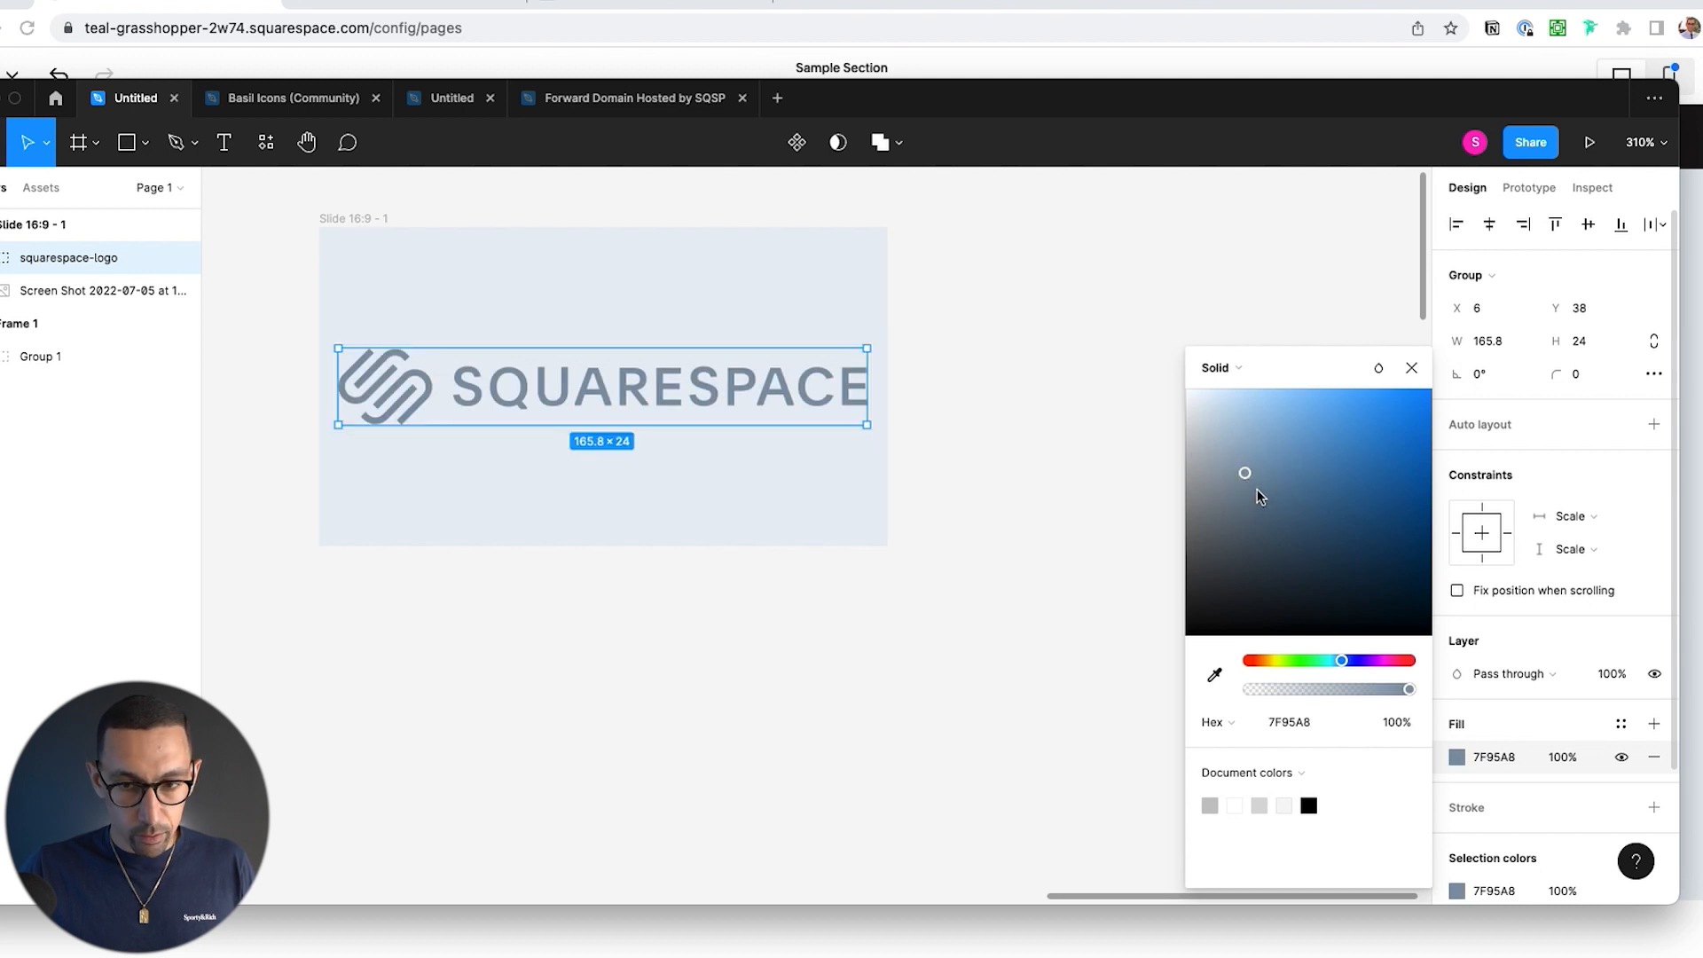
drag(1245, 472, 1276, 513)
drag(765, 348, 765, 354)
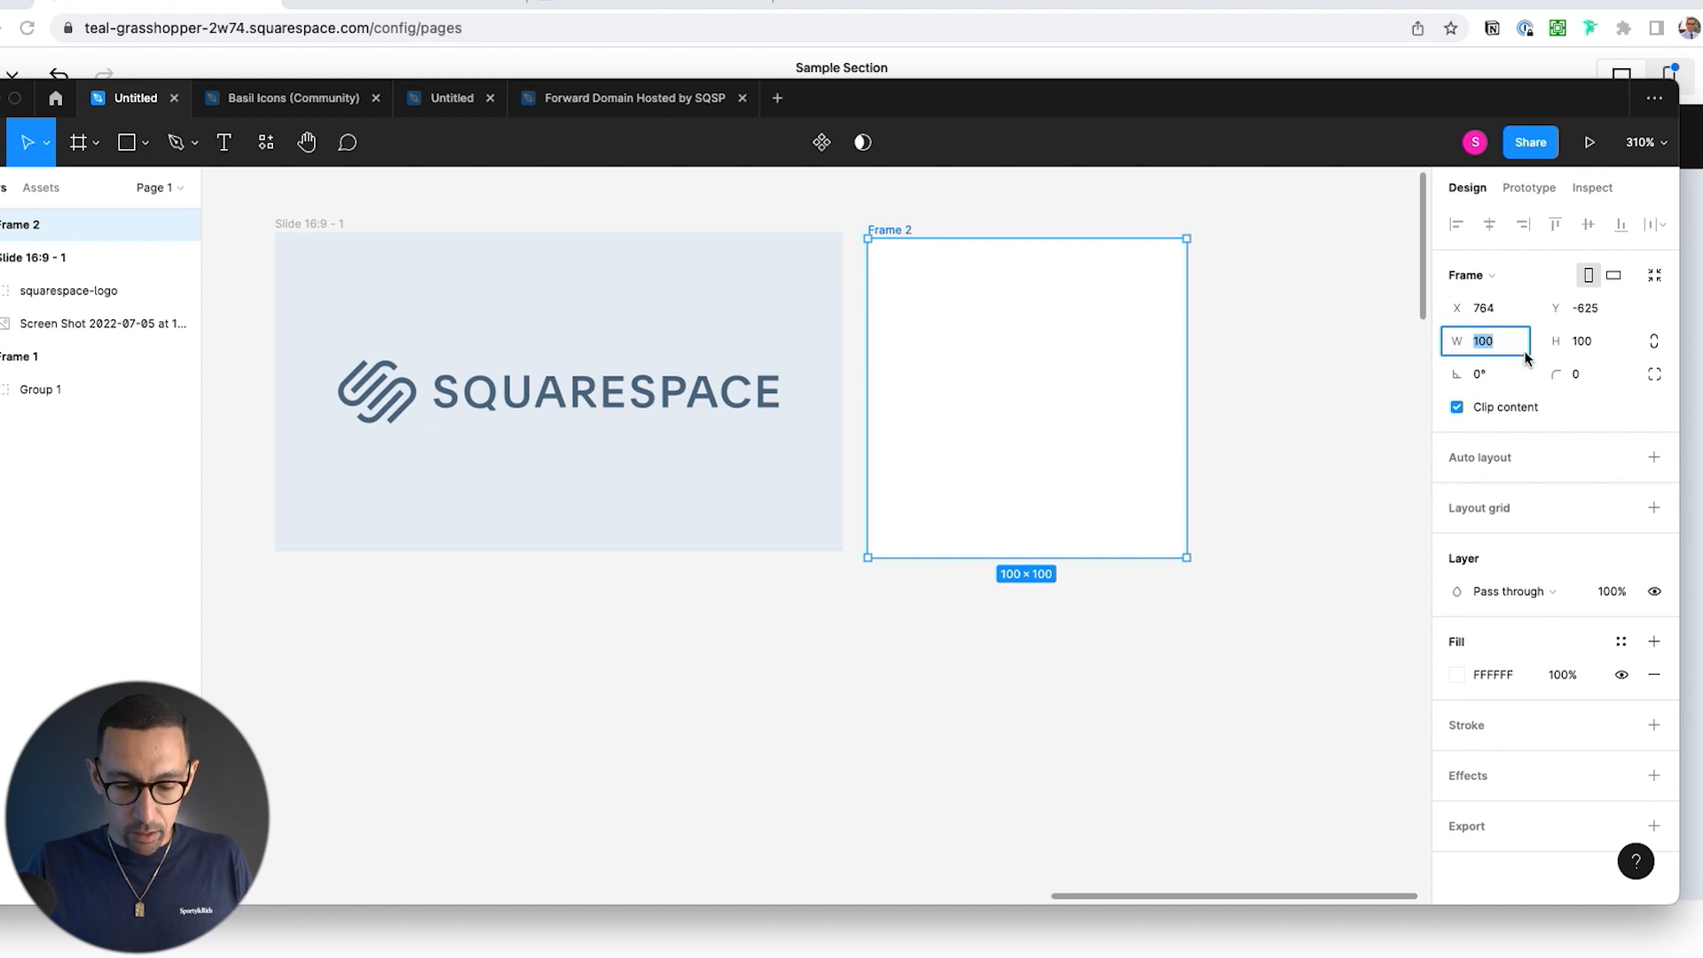
Step: Size the new Frame 2 to 40 × 8 and scale it up proportionally to about 165 × 33
text(40)
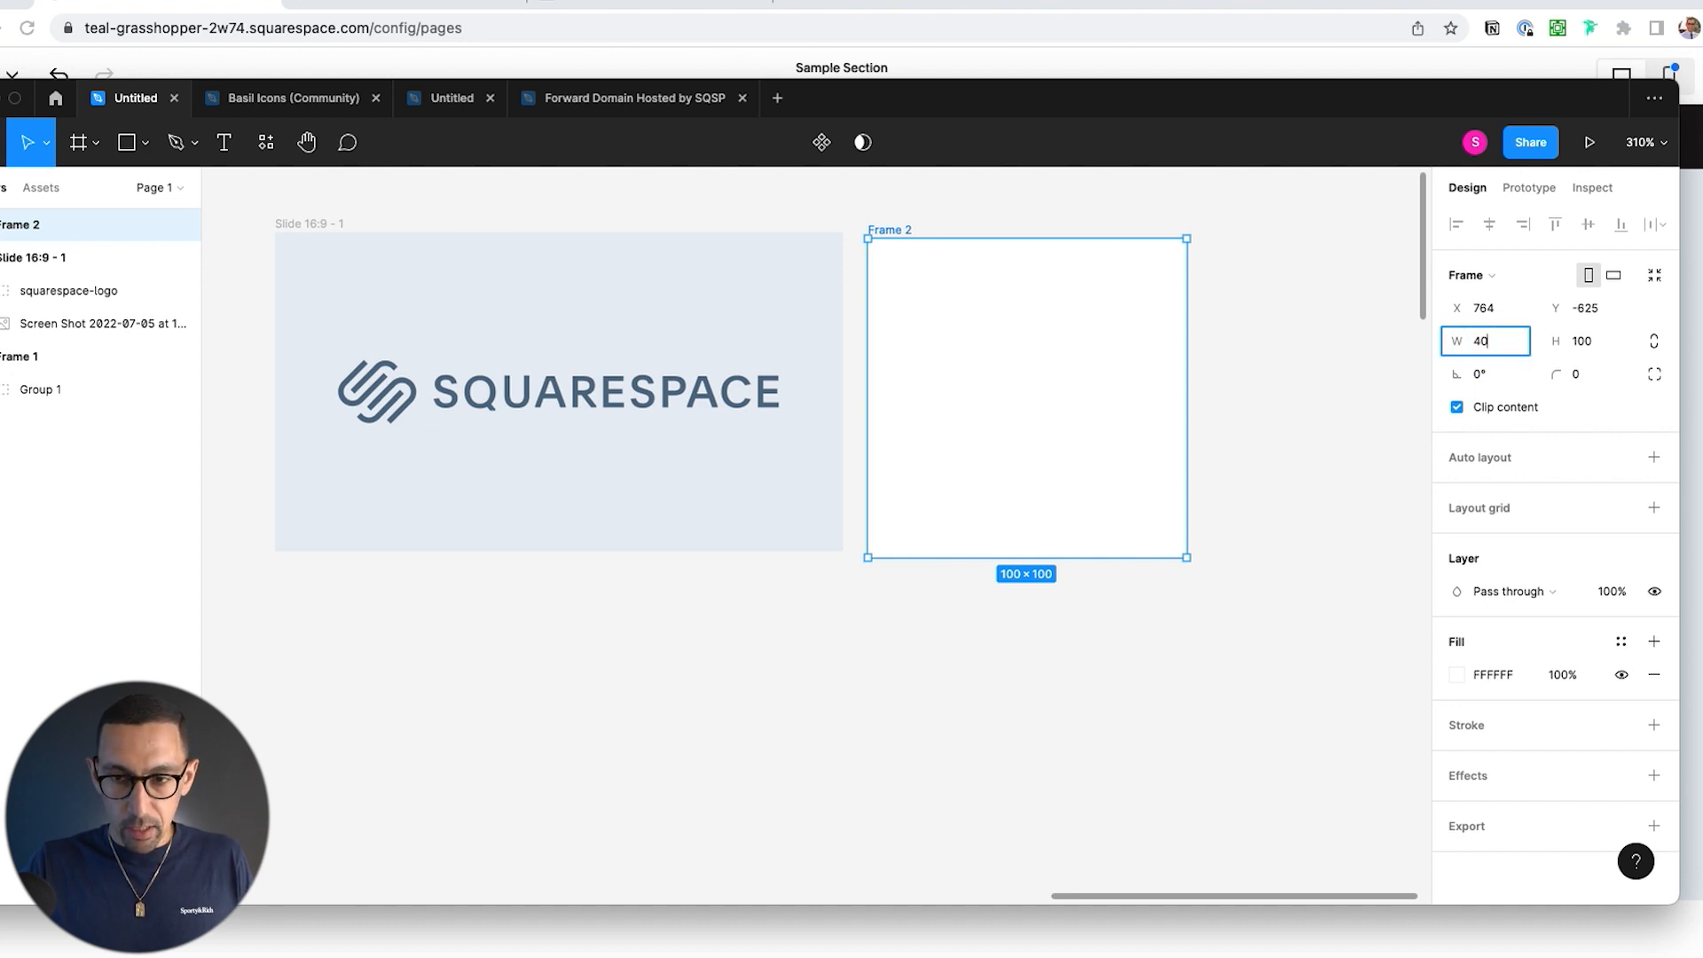
key(Tab)
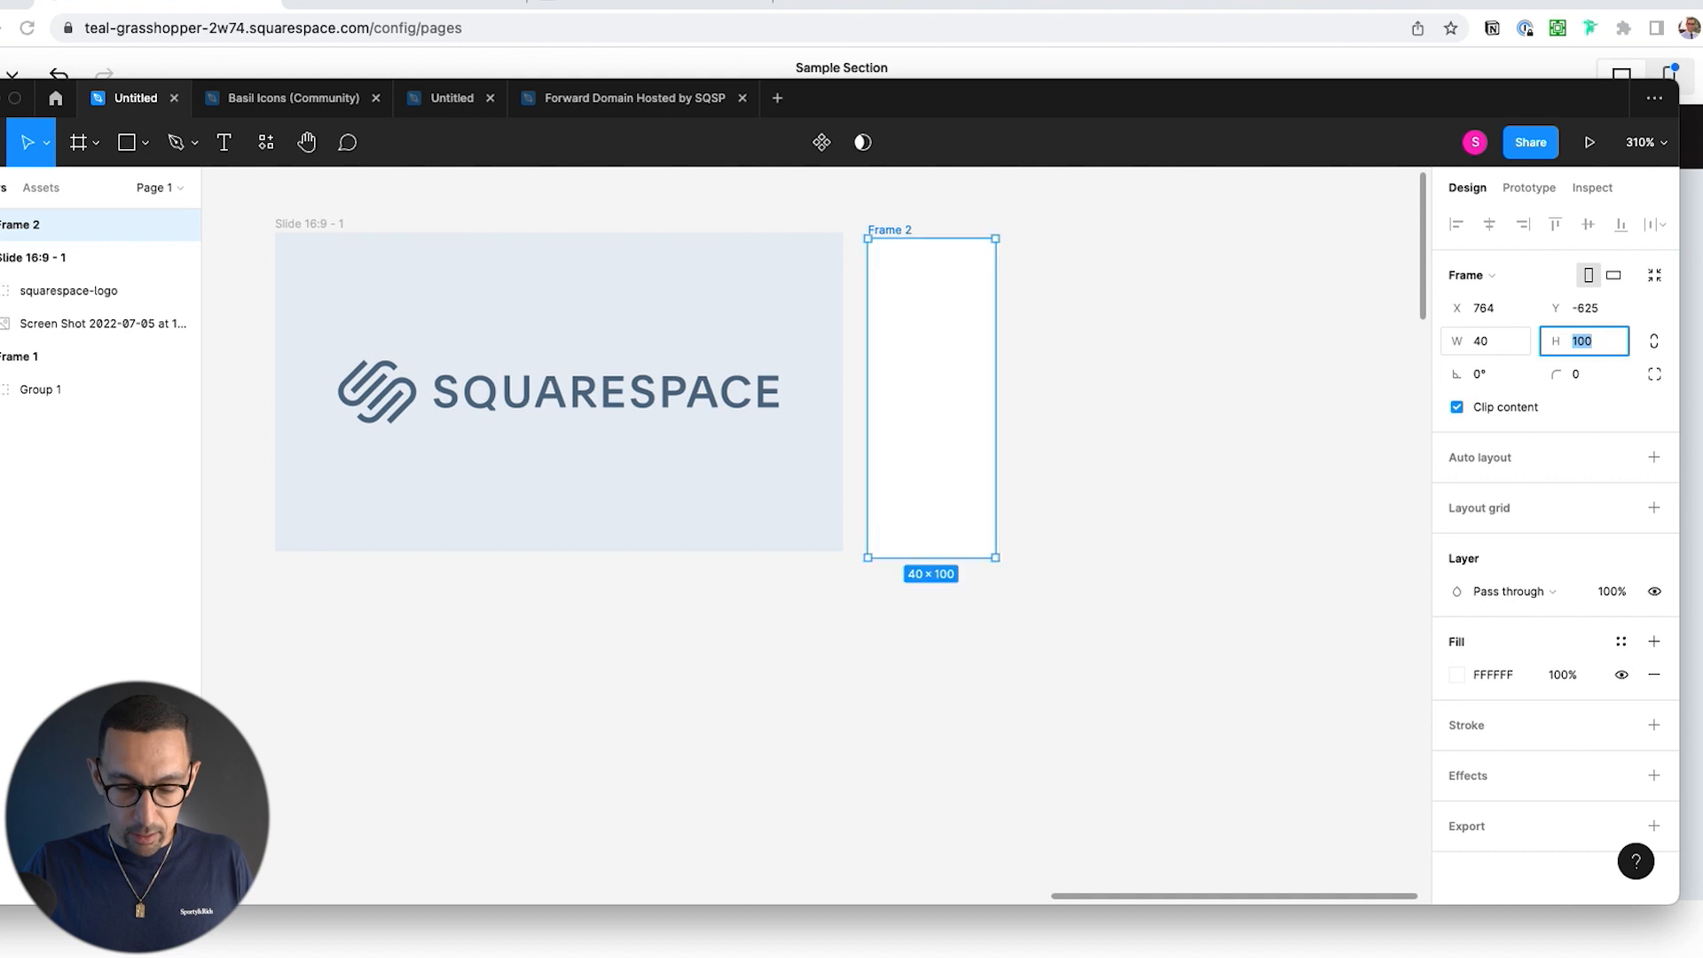
text(8)
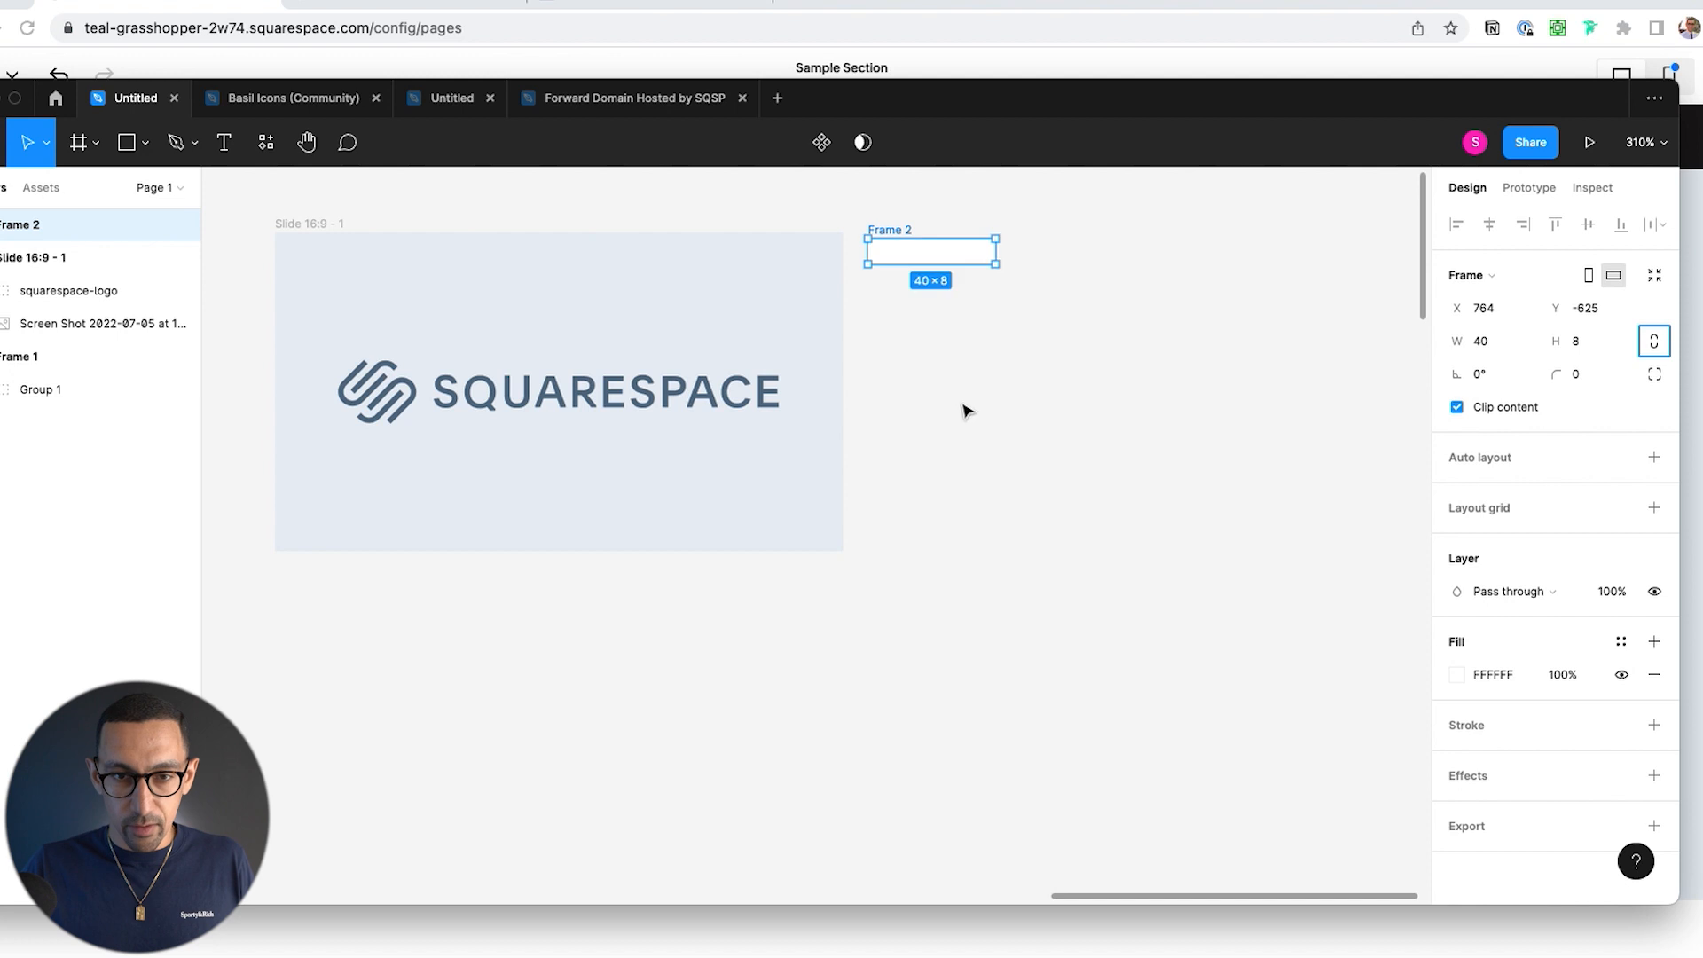
drag(995, 263, 1102, 350)
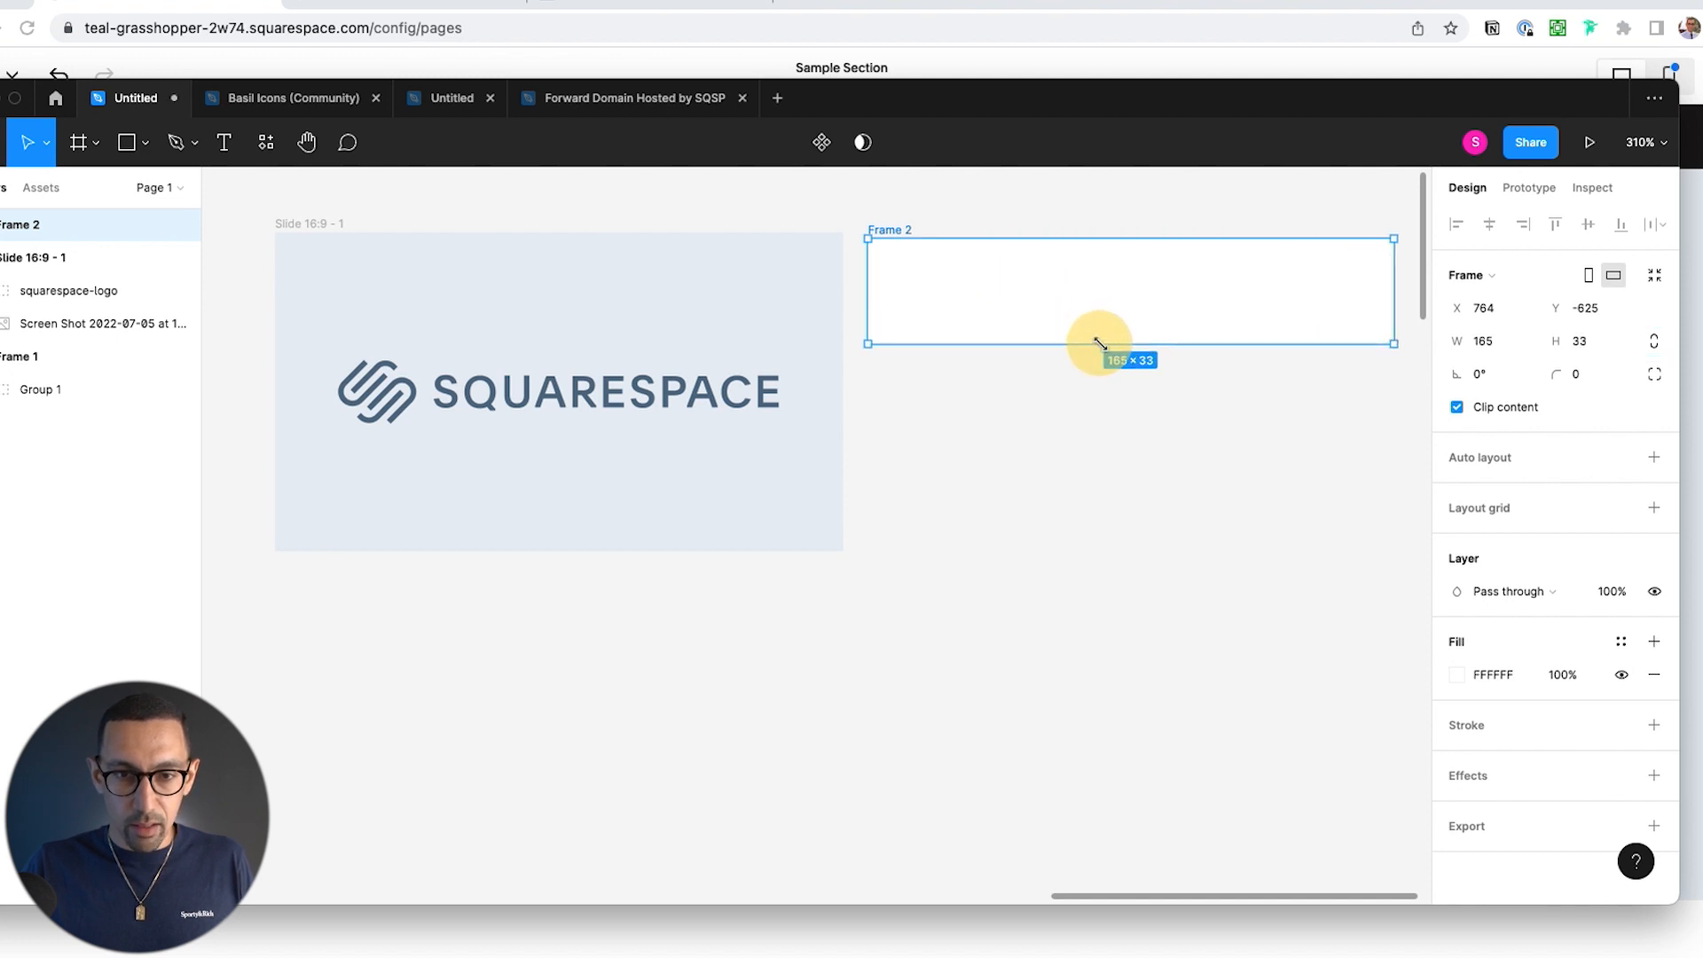
Step: Copy the Squarespace logo into Frame 2 and centre it at X 13, Y 6
scroll(887, 426, right, 3)
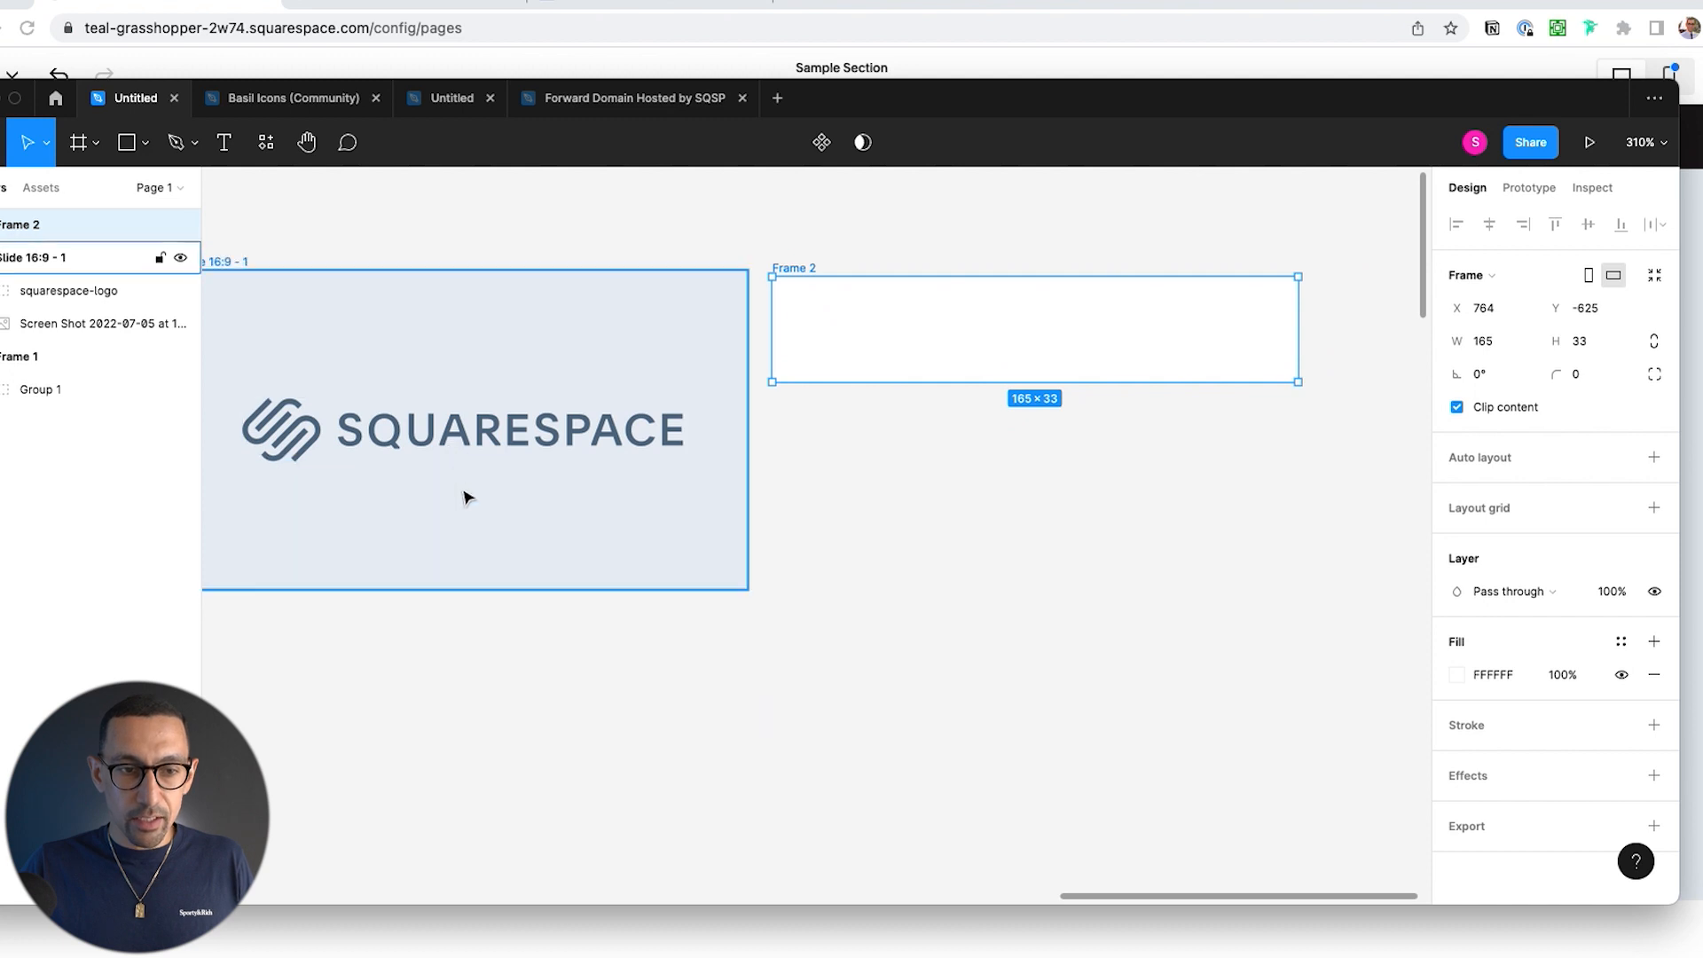
click(486, 419)
key(super+c)
click(930, 340)
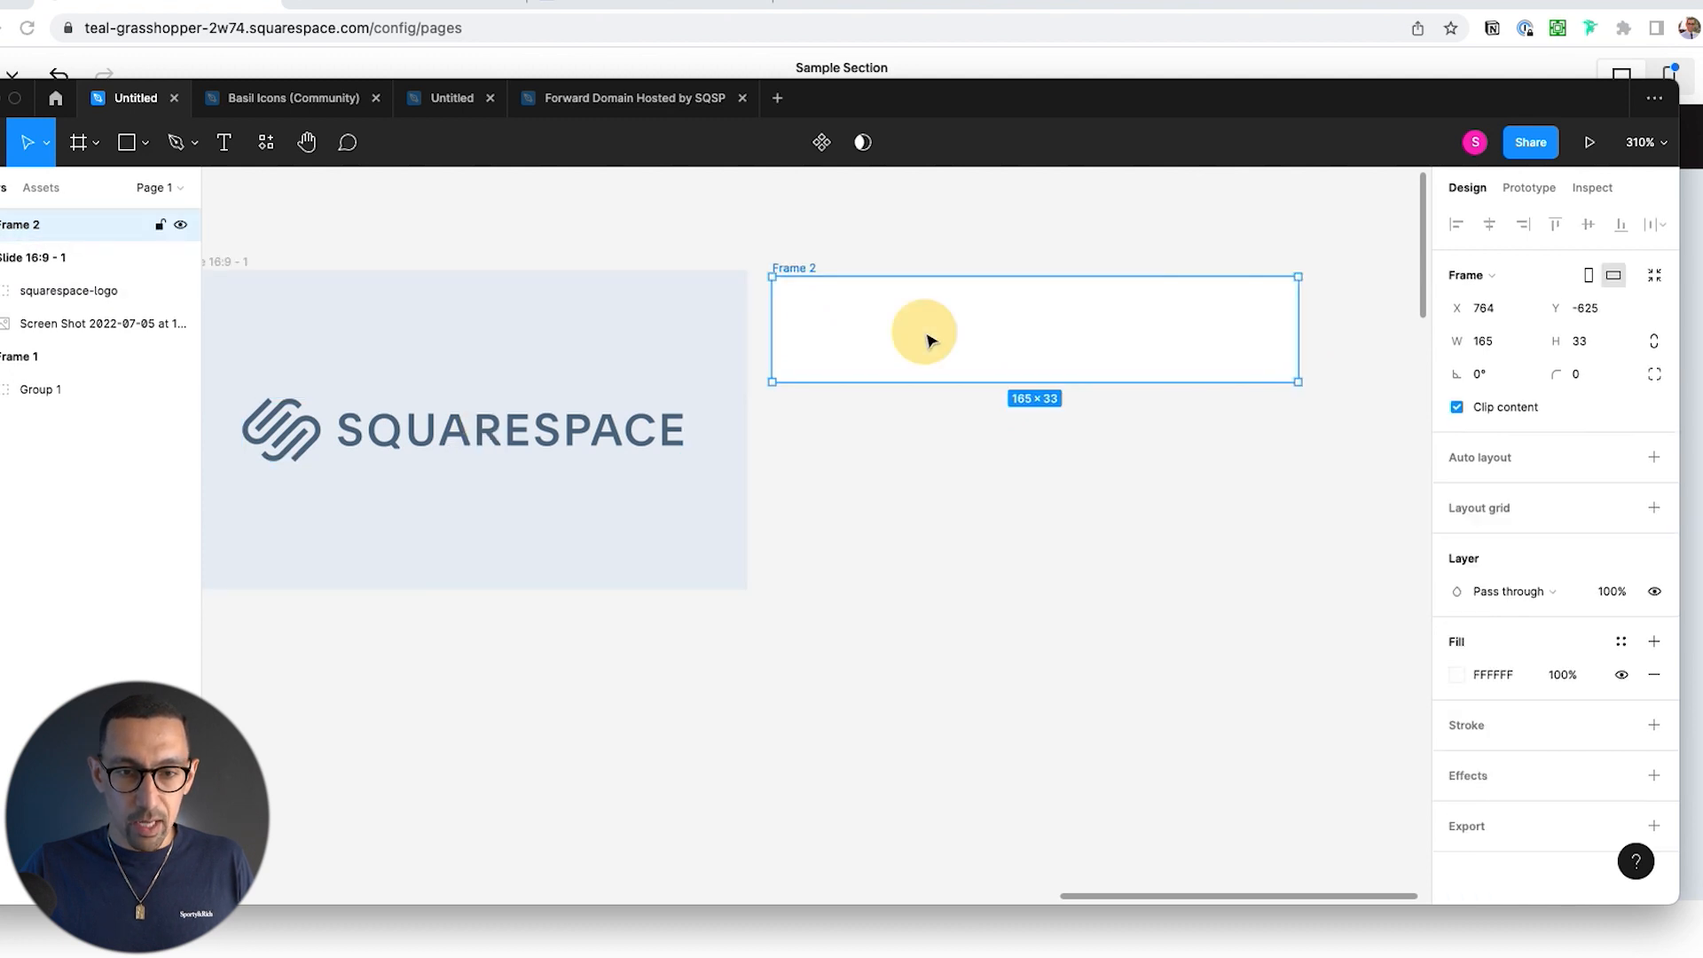
key(super+v)
scroll(914, 350, right, 2)
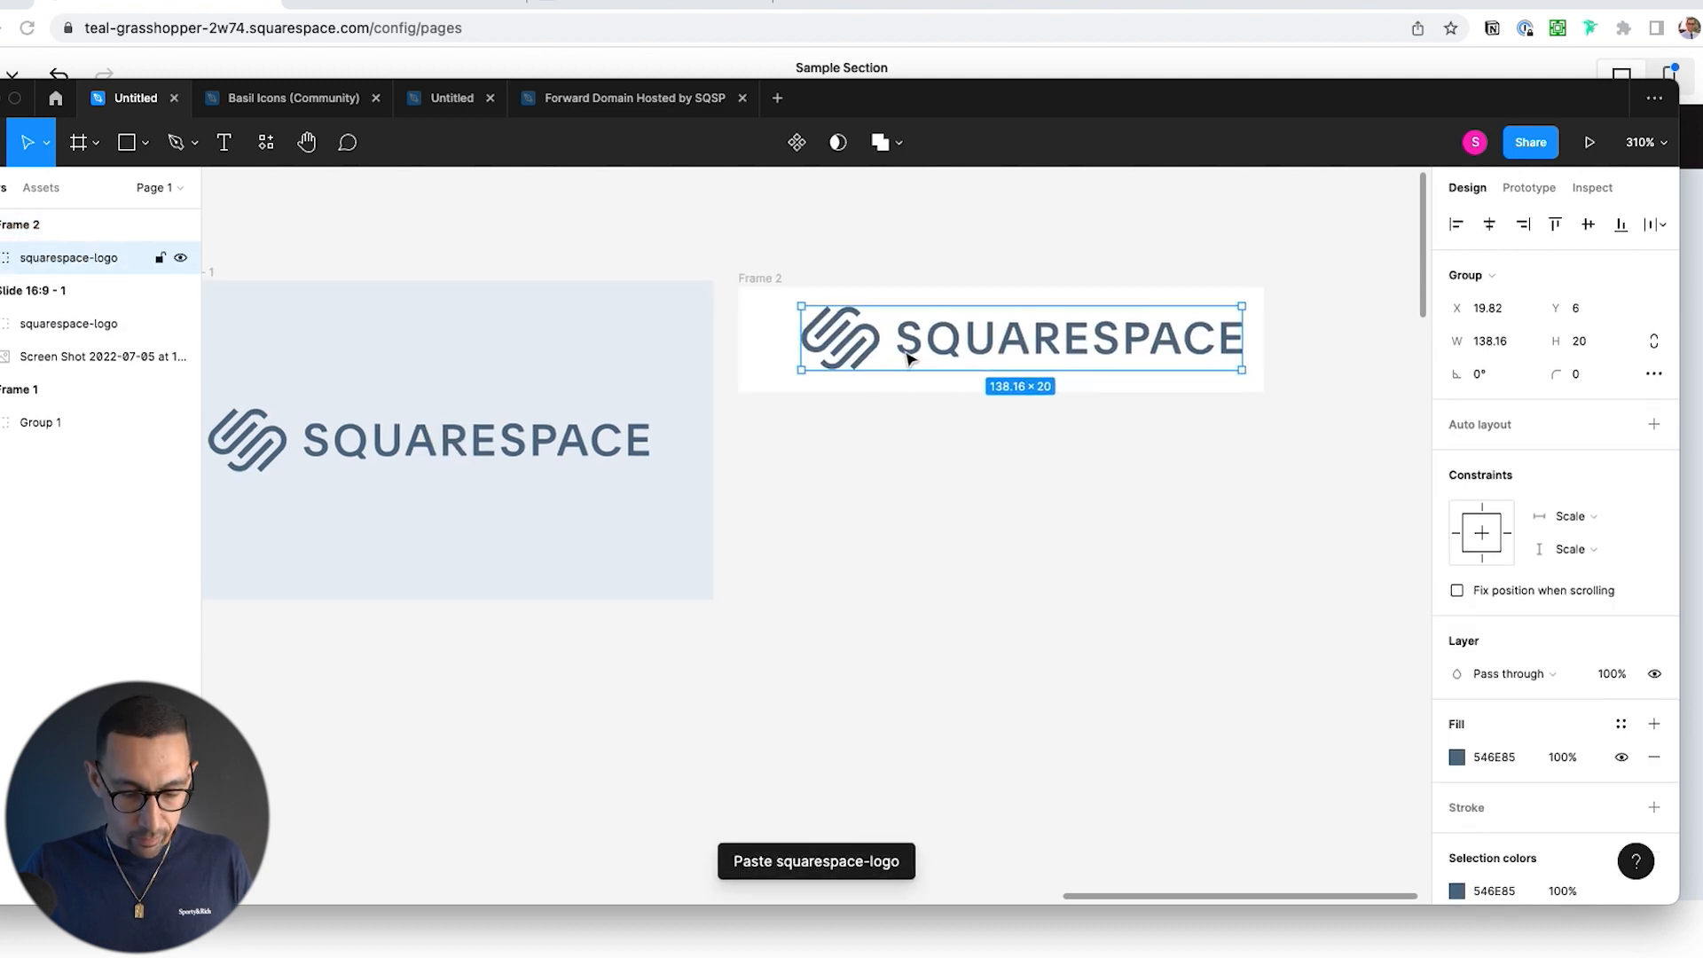
mouse_move(909, 357)
mouse_down()
mouse_move(860, 358)
mouse_move(887, 357)
mouse_up()
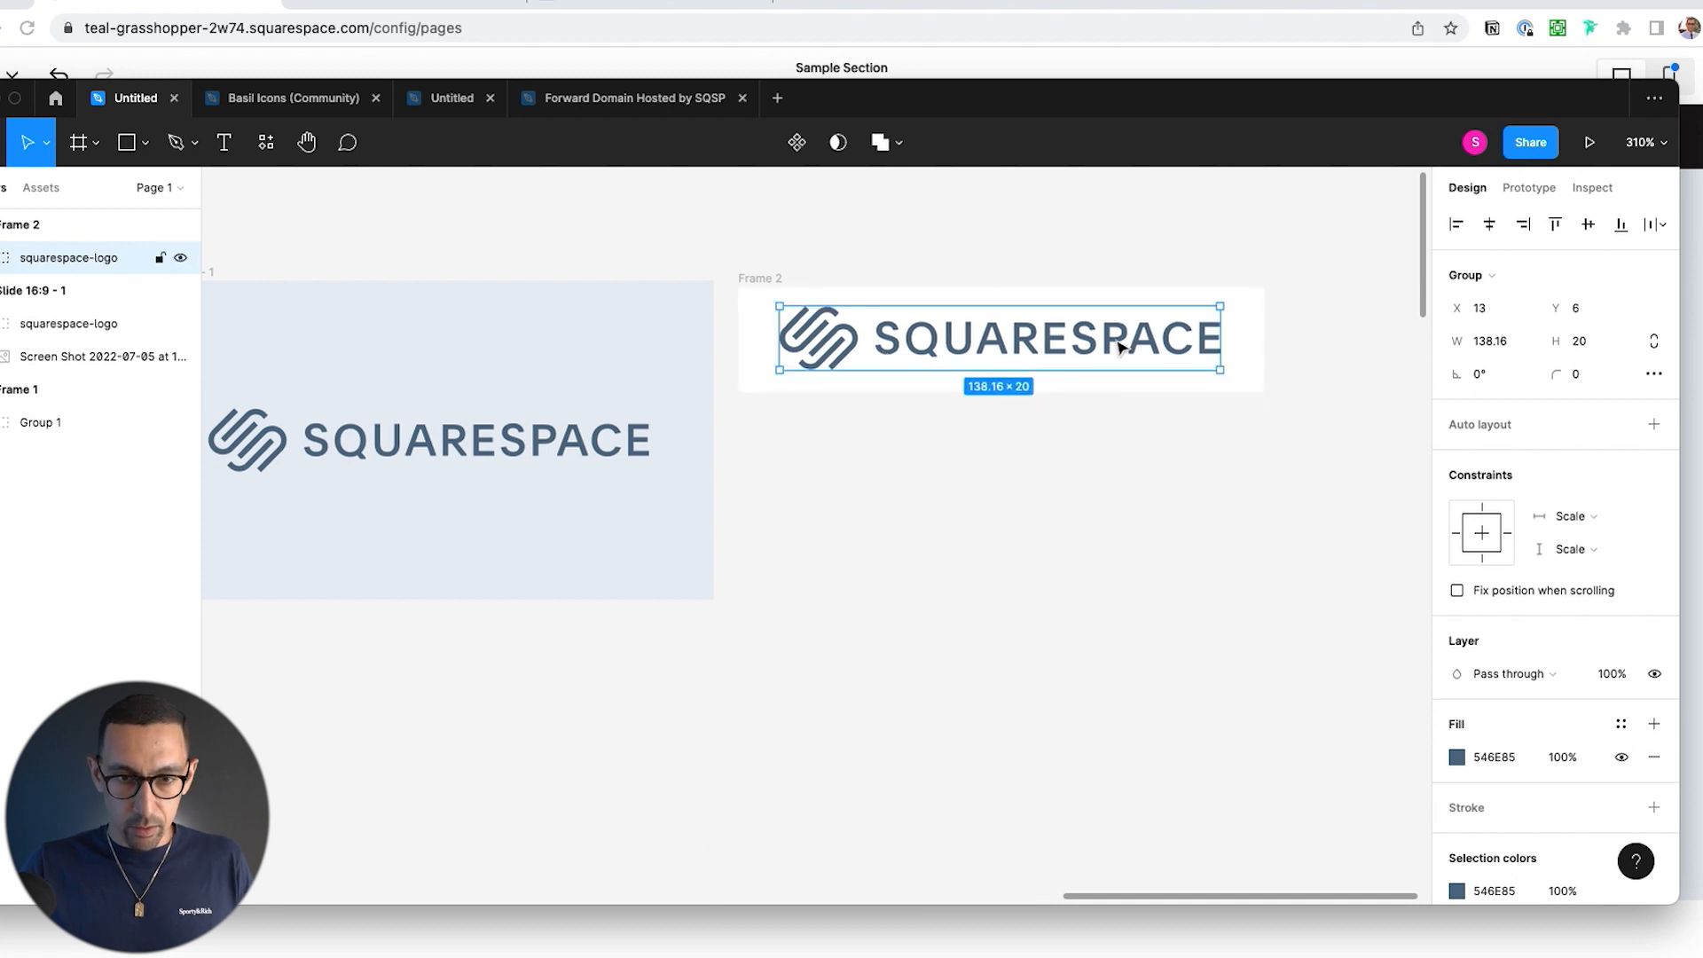
Step: Add a 1x PNG export setting to Frame 2 and exclude its white fill from exports
click(760, 278)
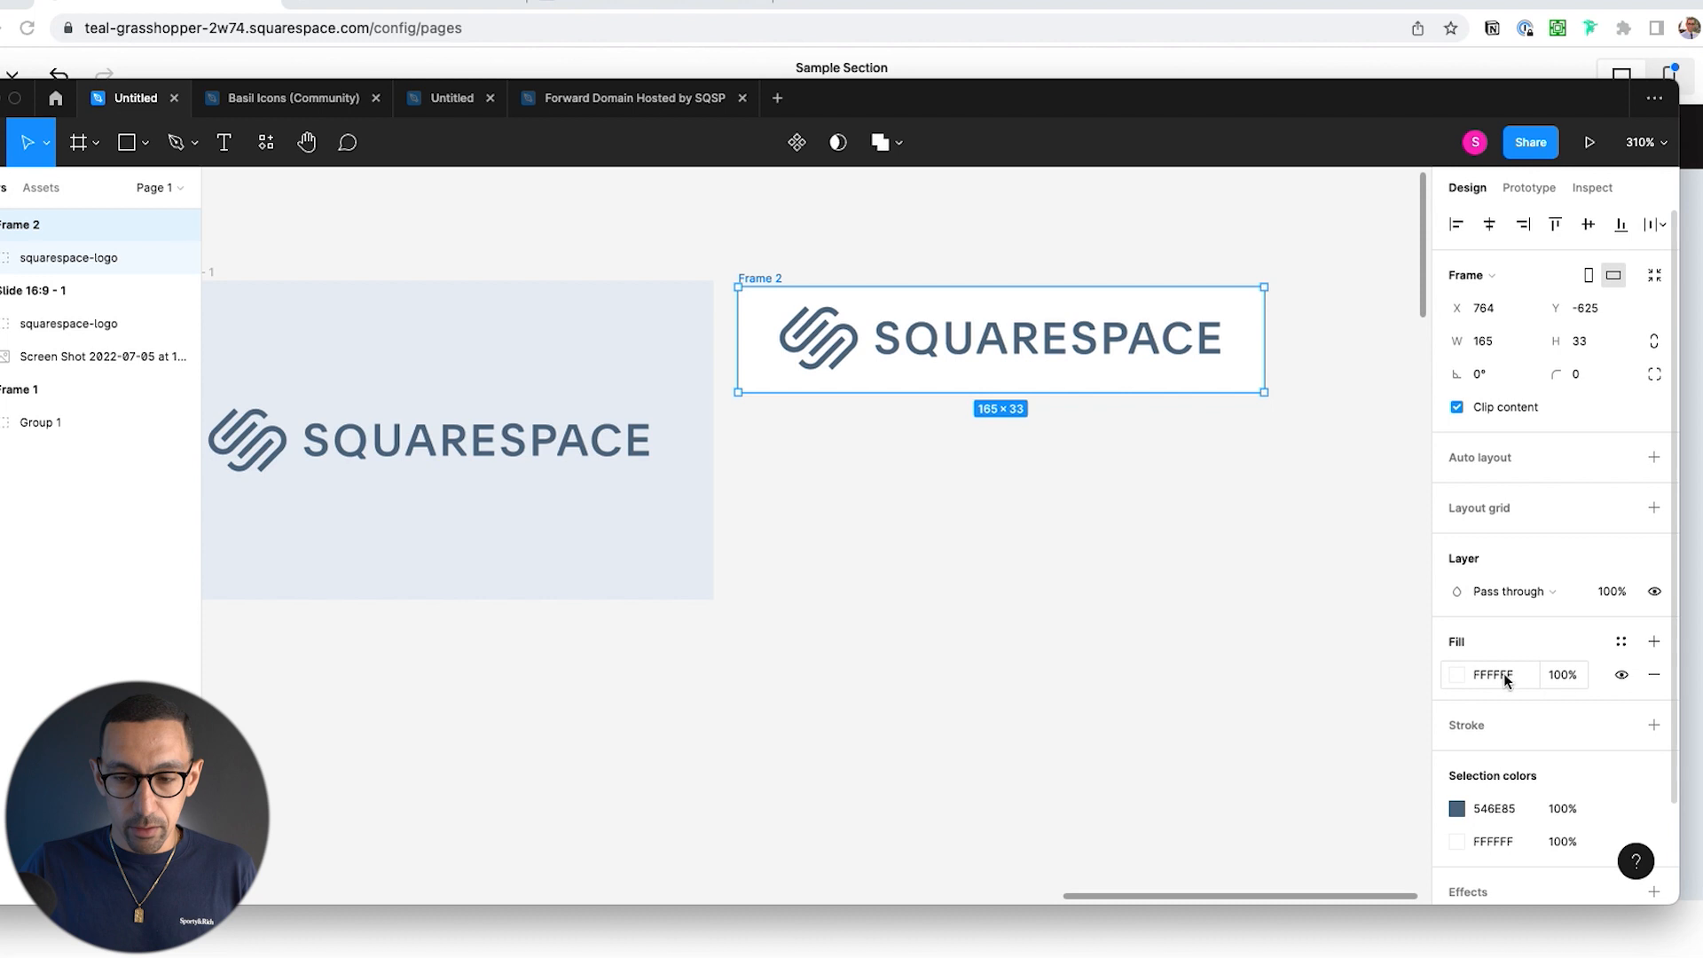
scroll(1504, 673, down, 2)
click(1471, 825)
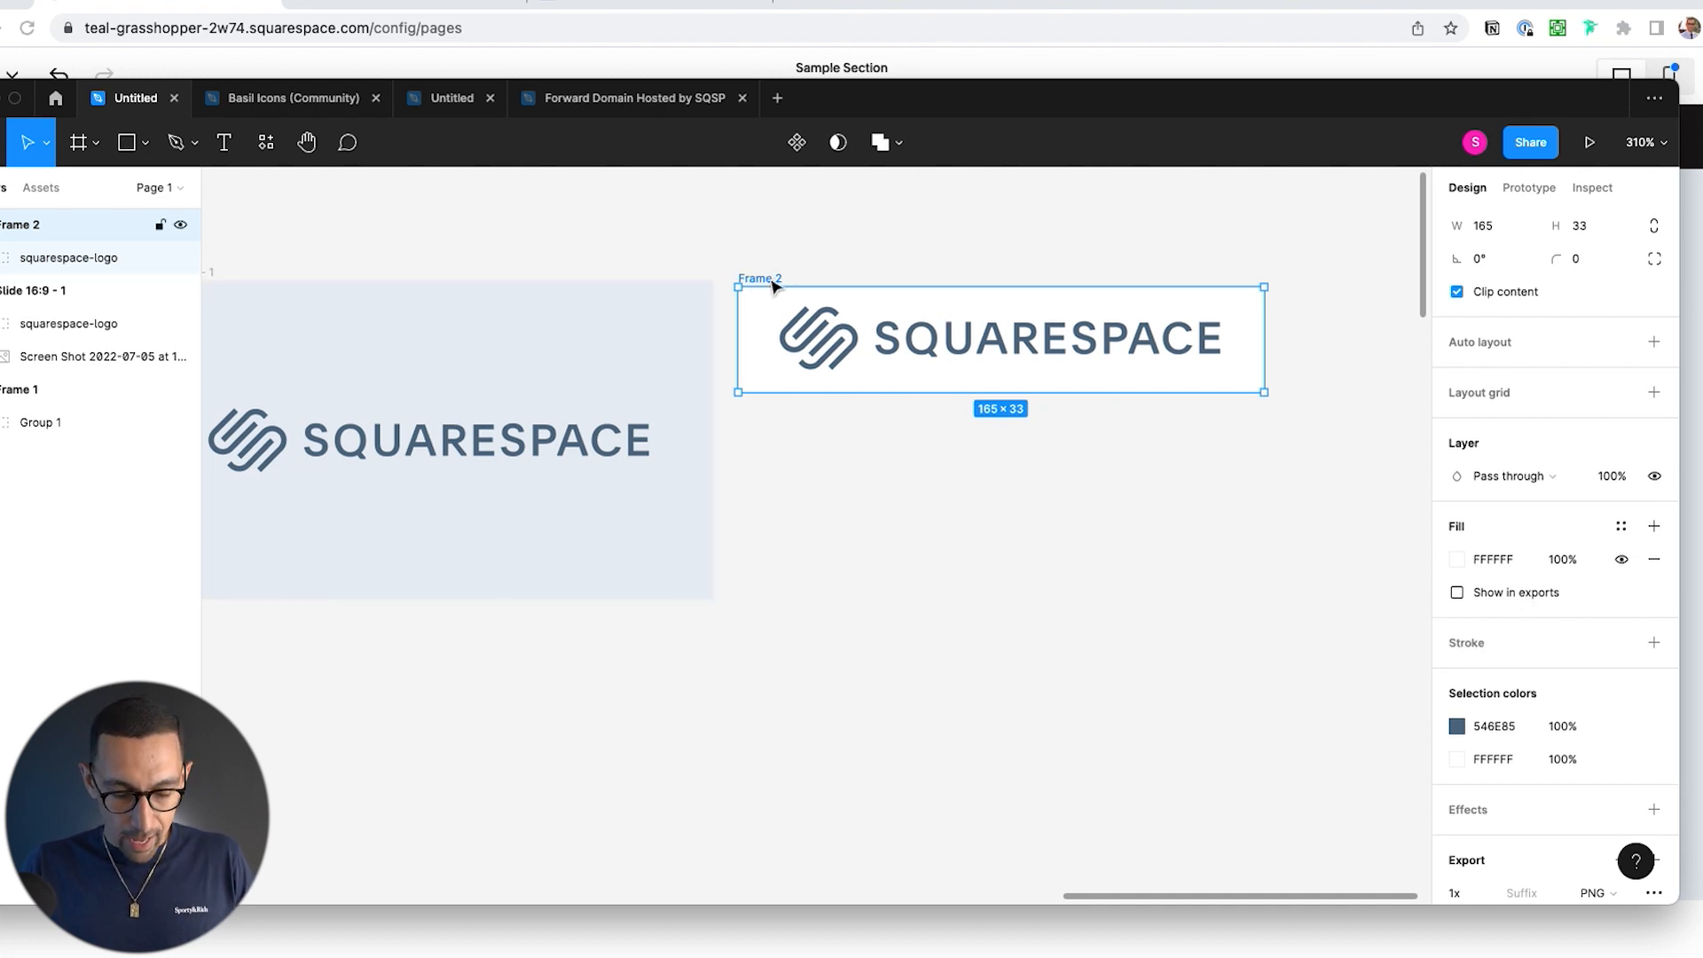
Step: Duplicate Frame 2 below itself to make two more frames and remove the copied logos from them
drag(774, 284, 774, 558)
click(1053, 479)
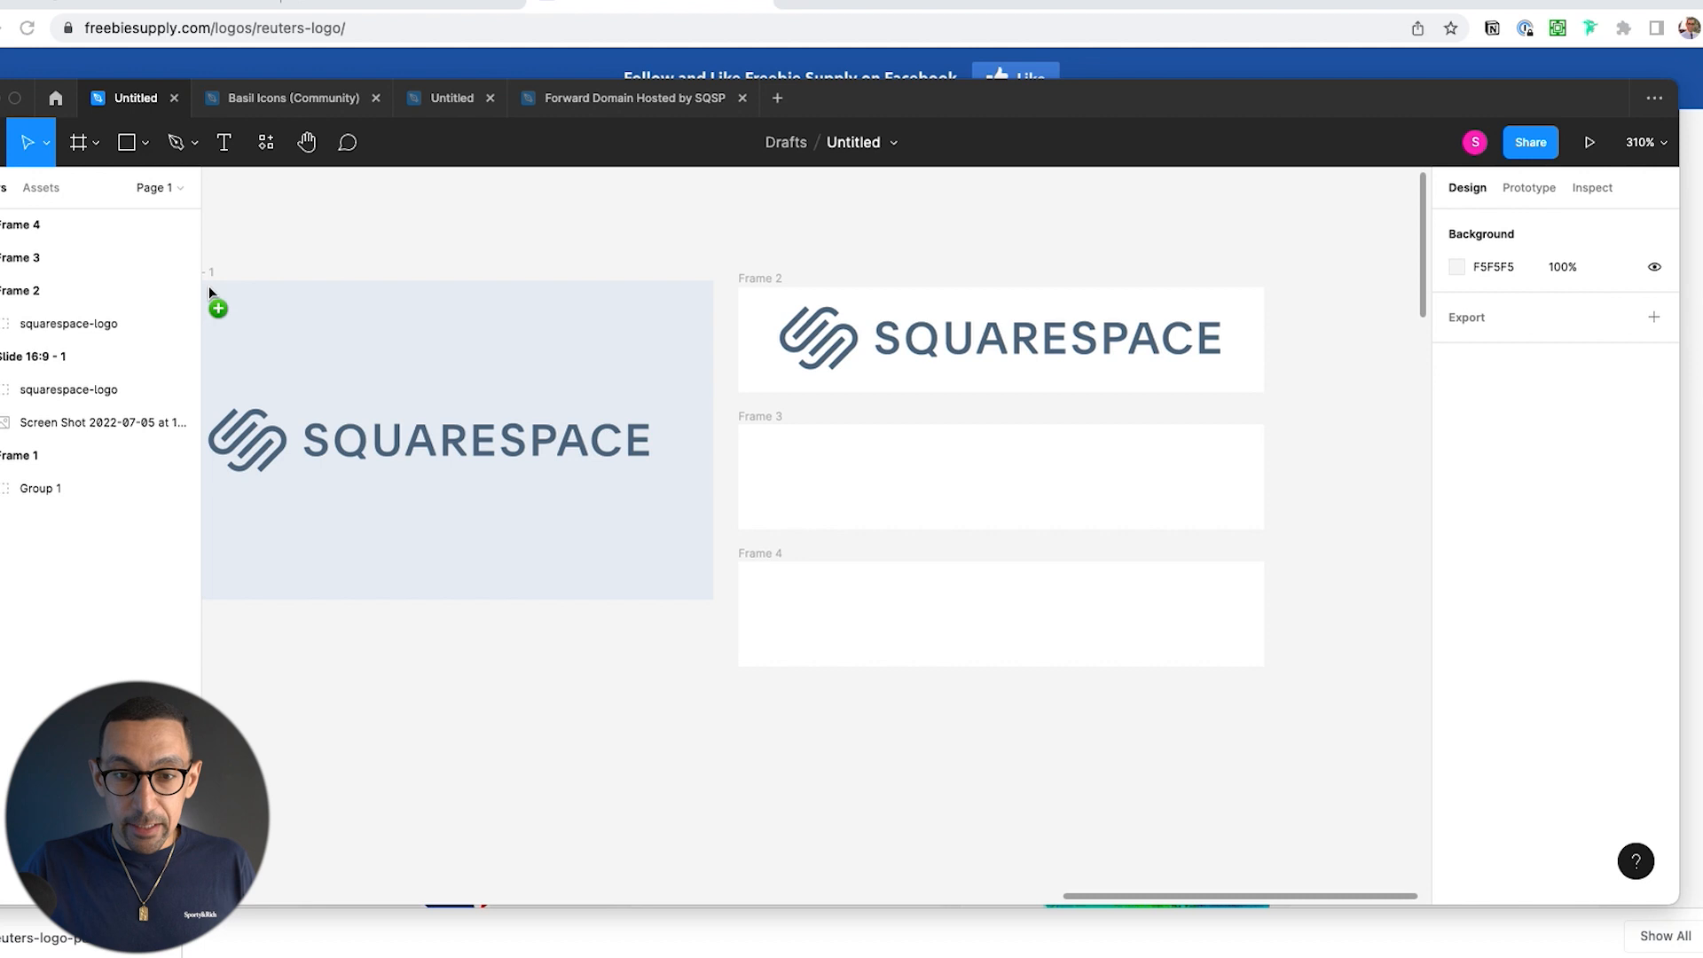
Step: Place the downloaded reuters-logo file in Frame 3 and scale it to about 104 × 25
drag(209, 286, 1067, 497)
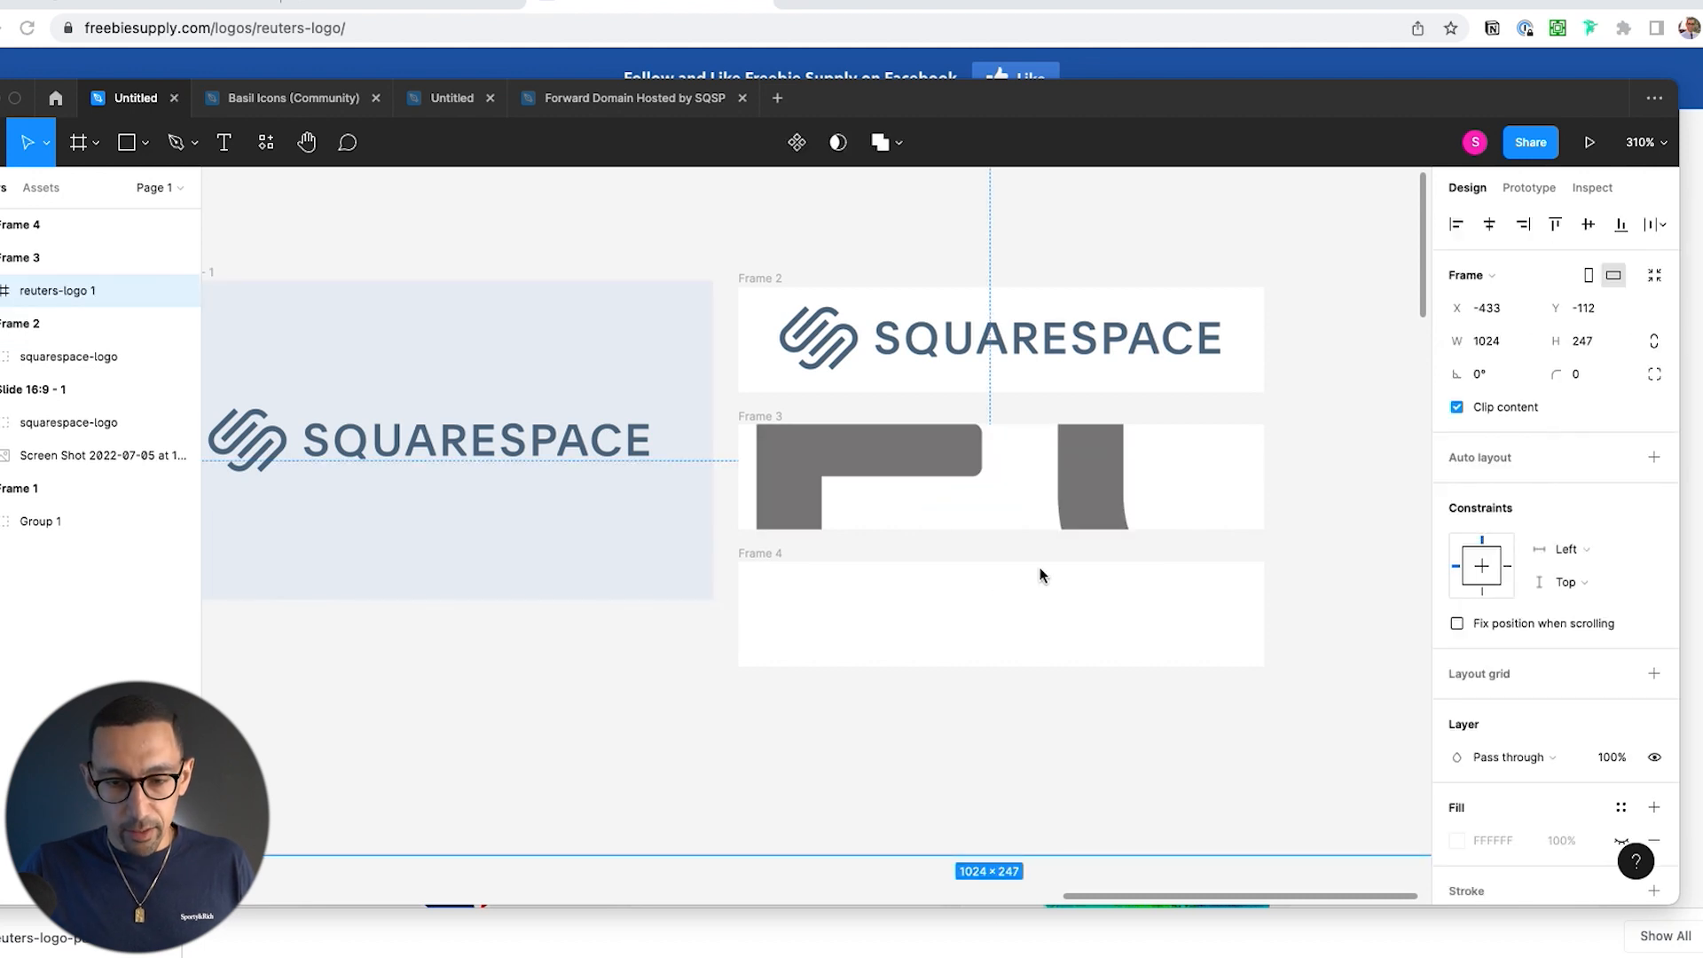
click(999, 858)
drag(1009, 854, 1056, 511)
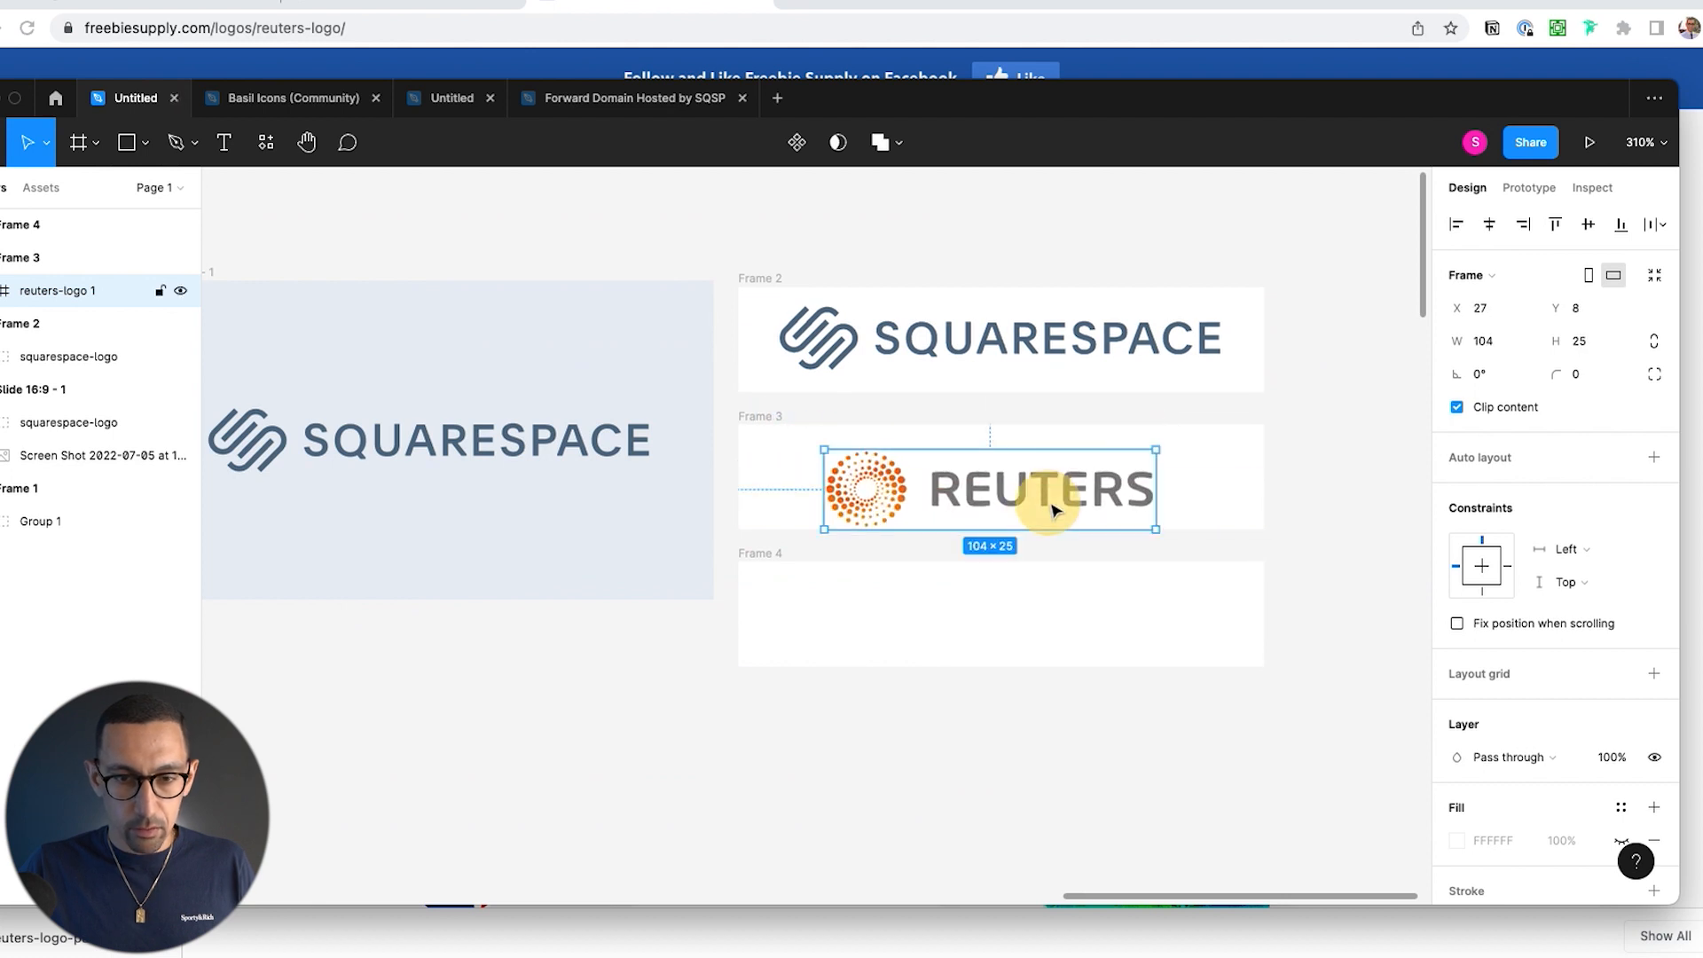
Step: Nudge the Reuters logo to X 31, Y 4 so it sits centred in Frame 3
key(Right)
key(Right)
key(Right)
key(Right)
key(Up)
key(Up)
key(Up)
key(Up)
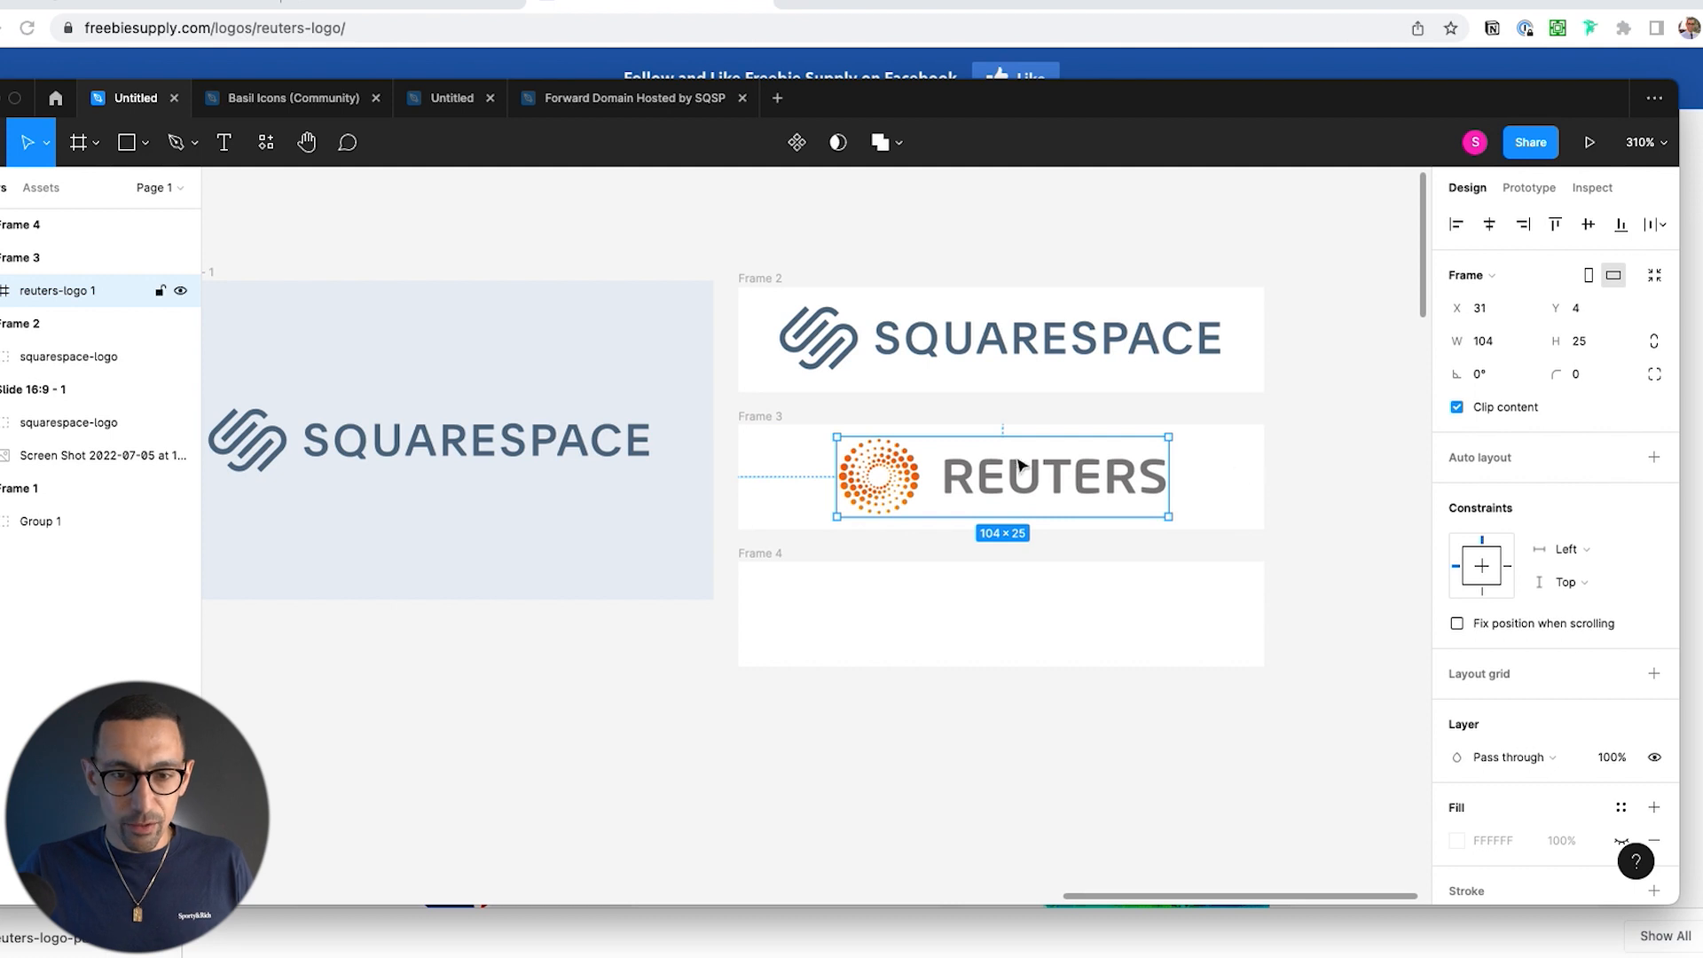
Step: Try scaling the Reuters logo down to about 96 × 23 and undo that resize
drag(990, 435, 988, 442)
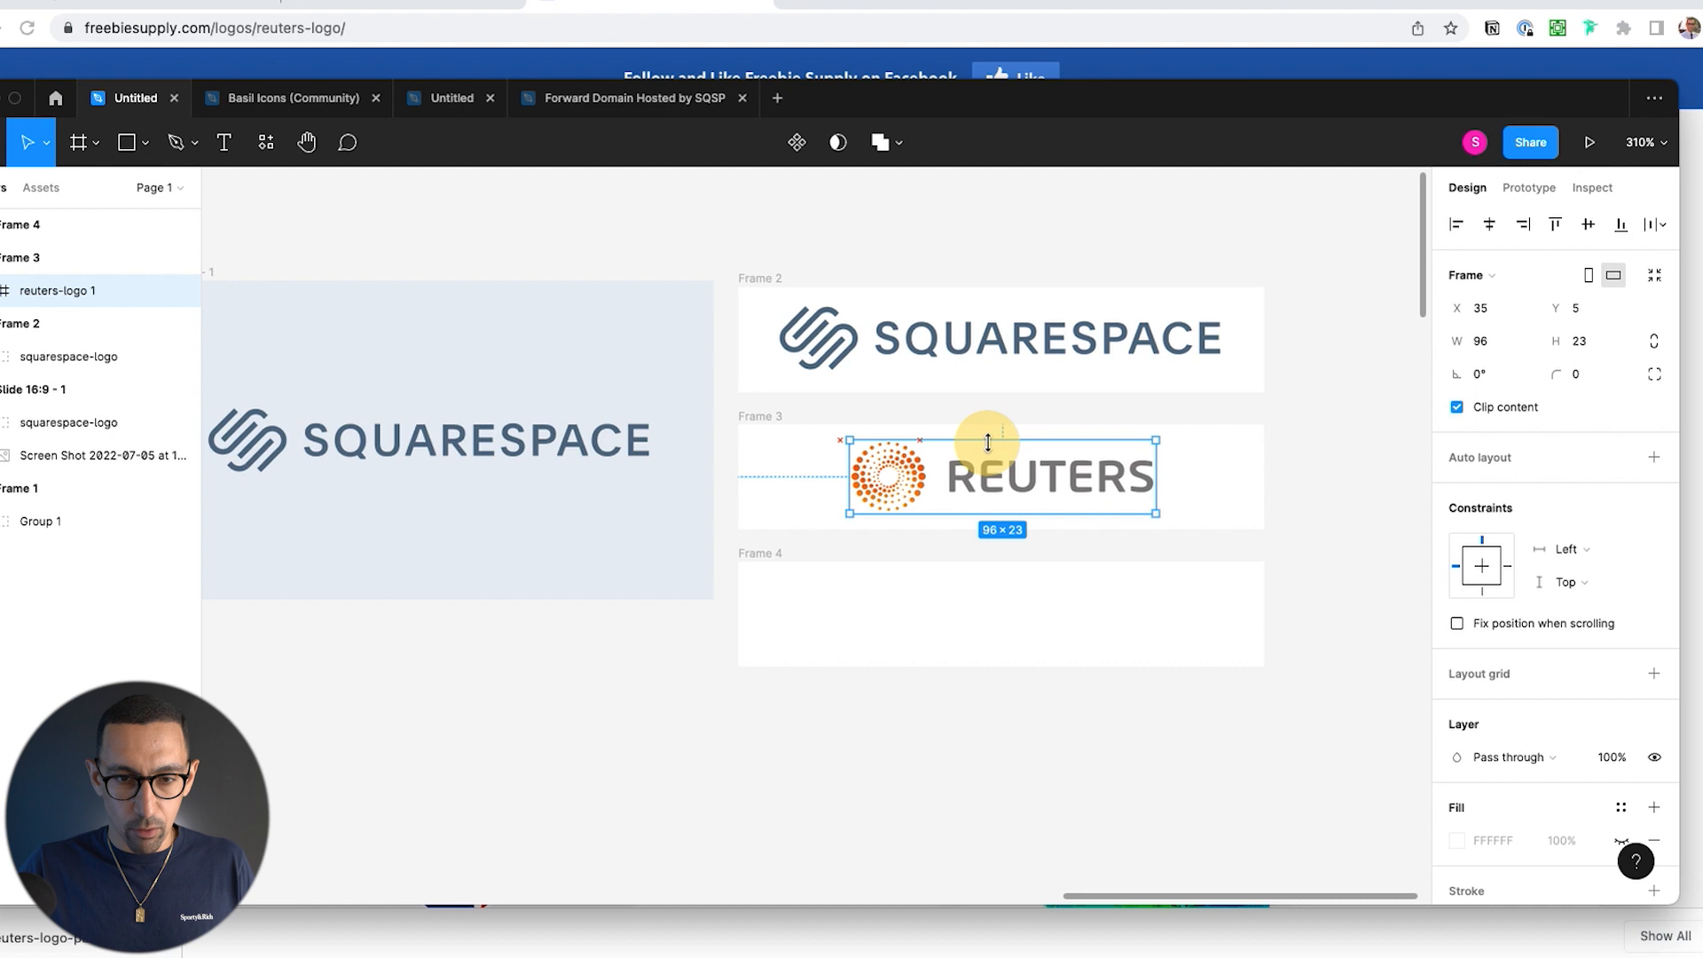
key(super+z)
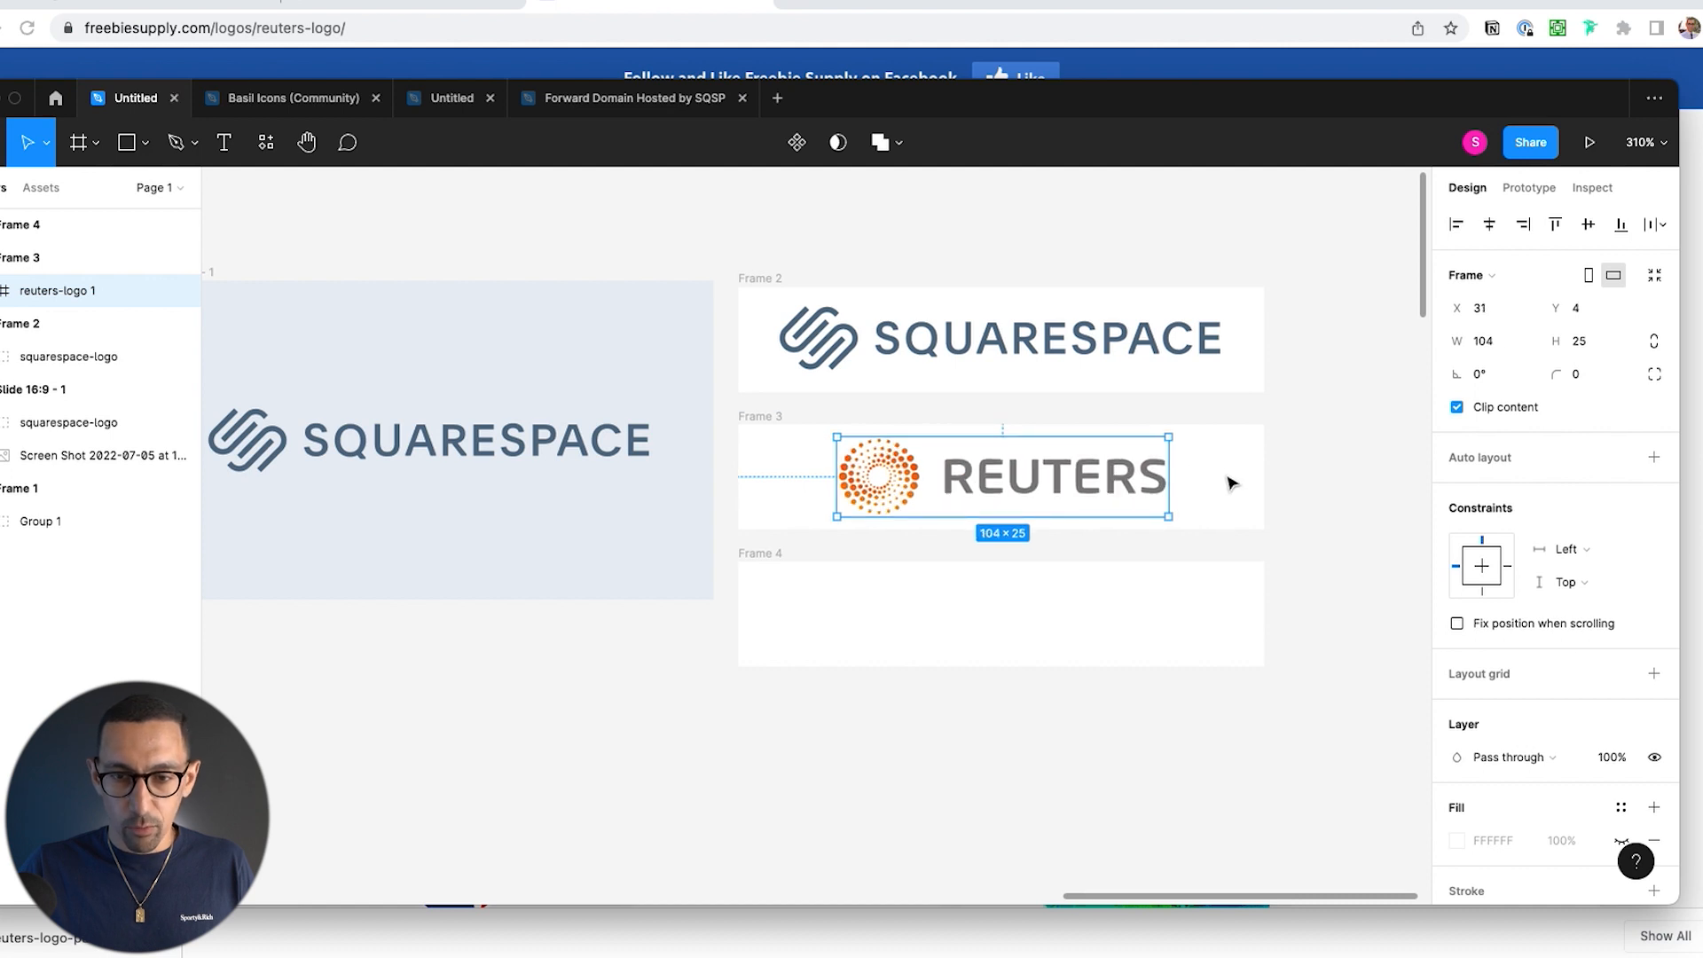
Step: Recolour the Reuters logo's grey wordmark and orange gradient dots to the Squarespace logo's slate blue 546E85
scroll(1439, 683, down, 3)
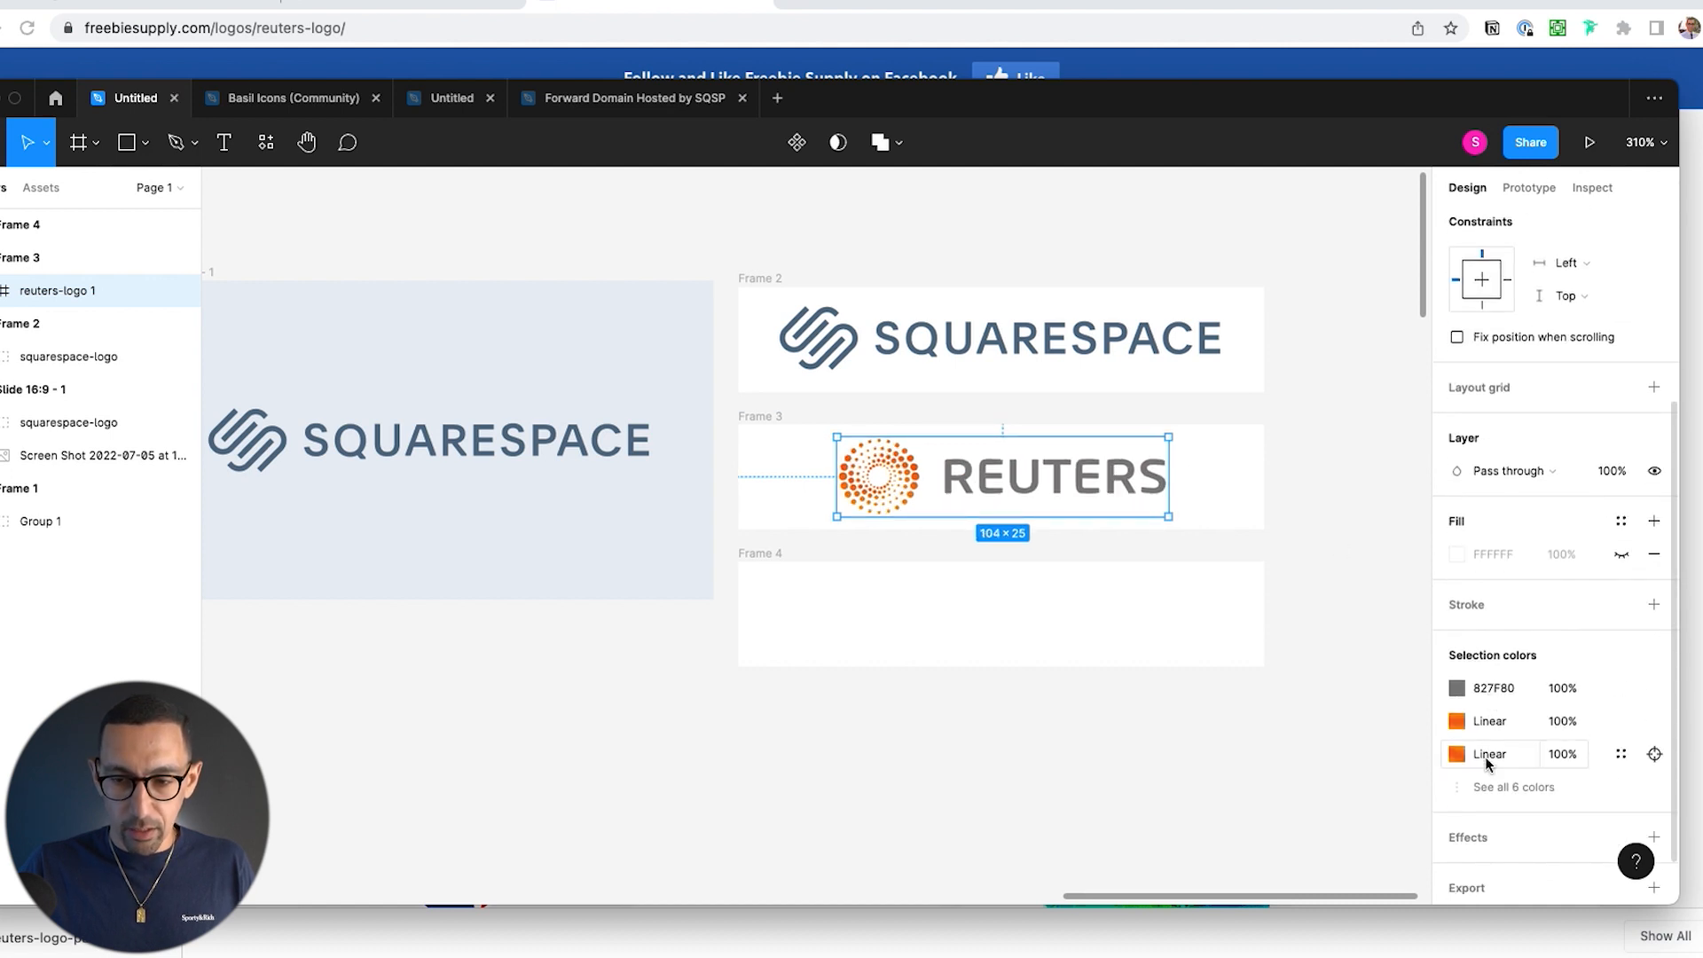
scroll(1487, 723, down, 1)
click(1491, 626)
key(super+v)
key(Tab)
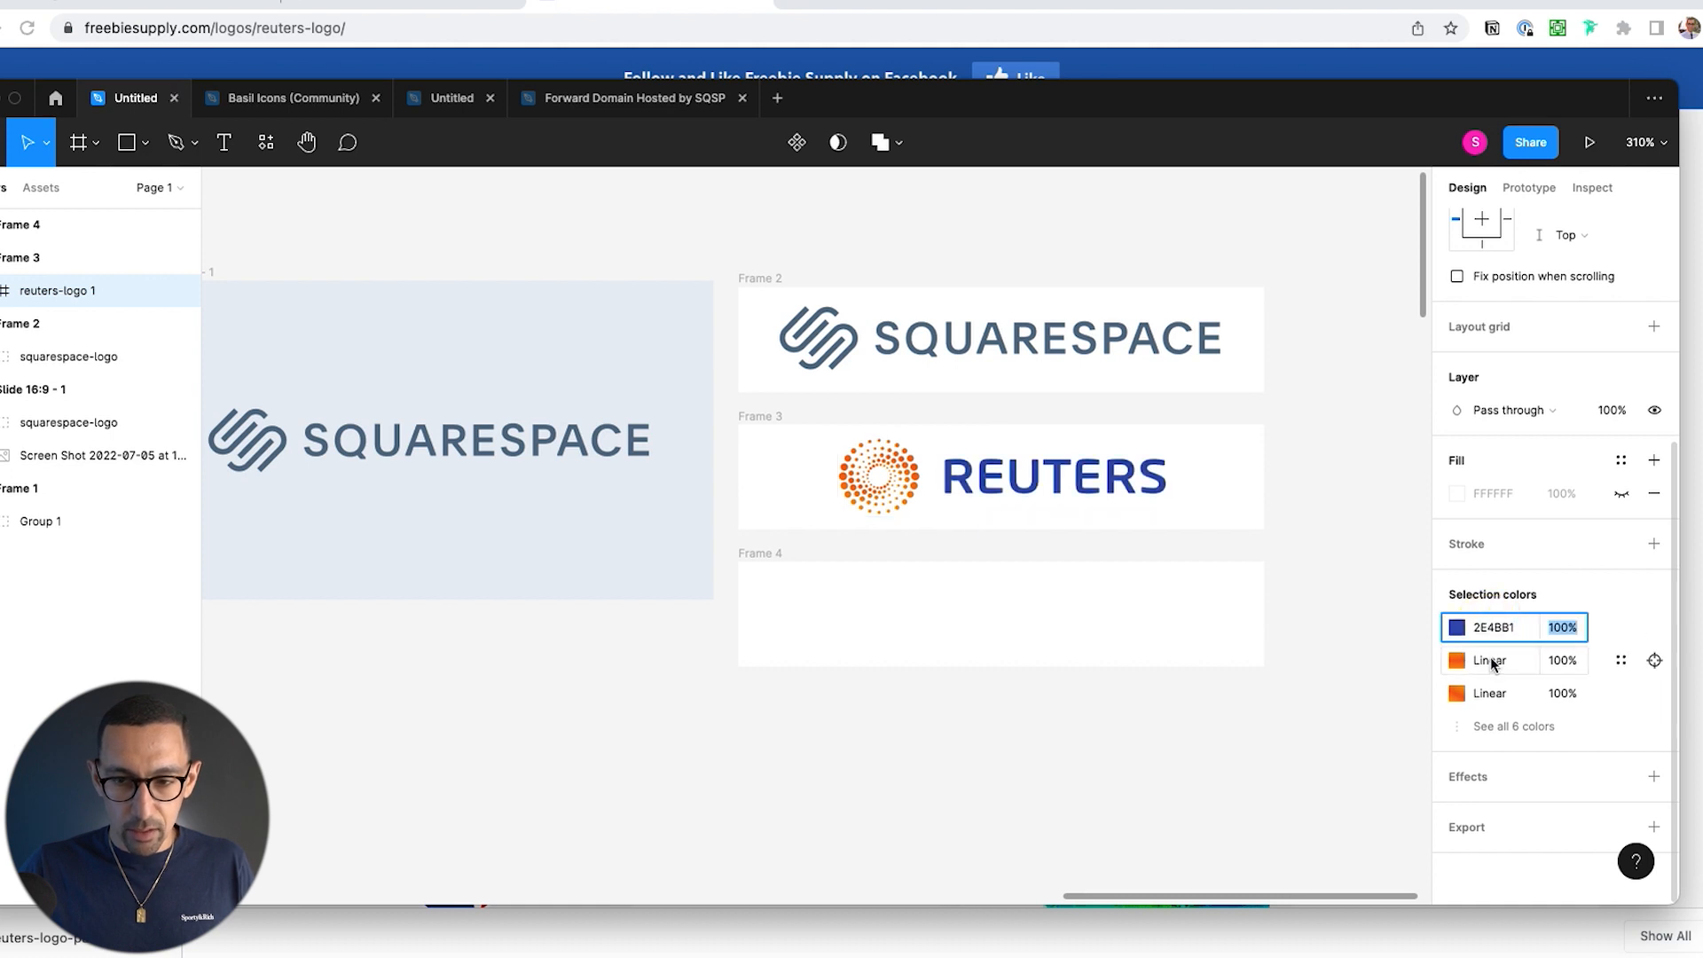
click(1494, 627)
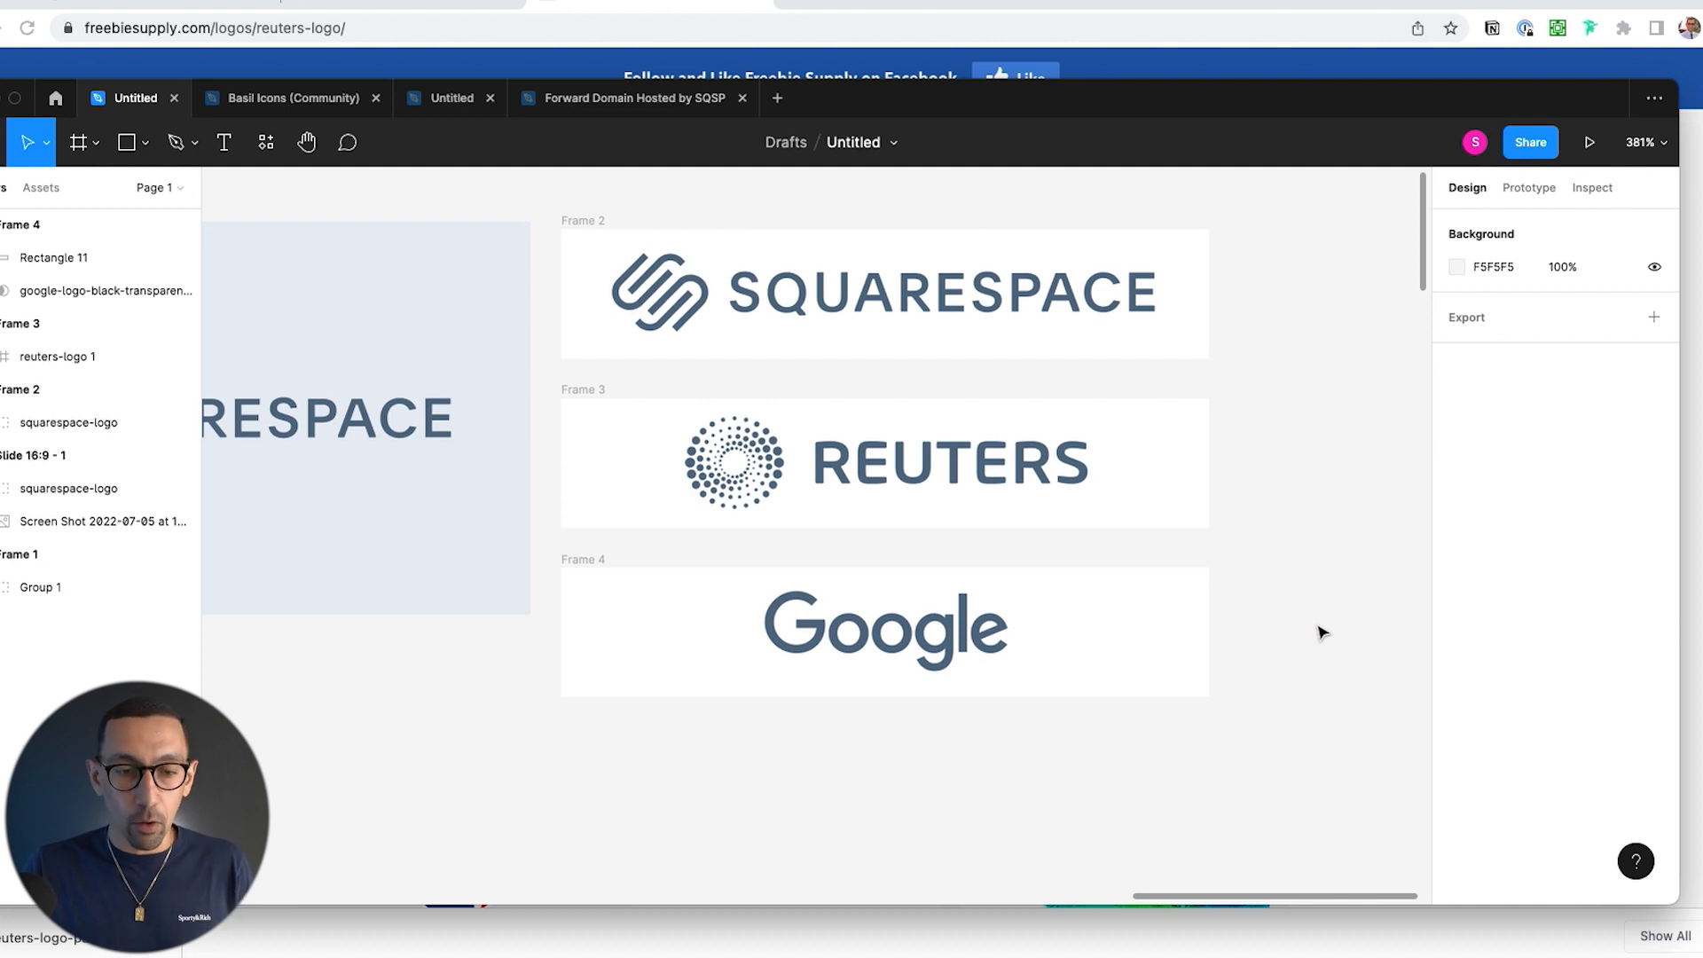
Step: Export Frame 2, Frame 3 and Frame 4 as 1x PNG files to the Downloads folder, replacing the existing files
click(586, 559)
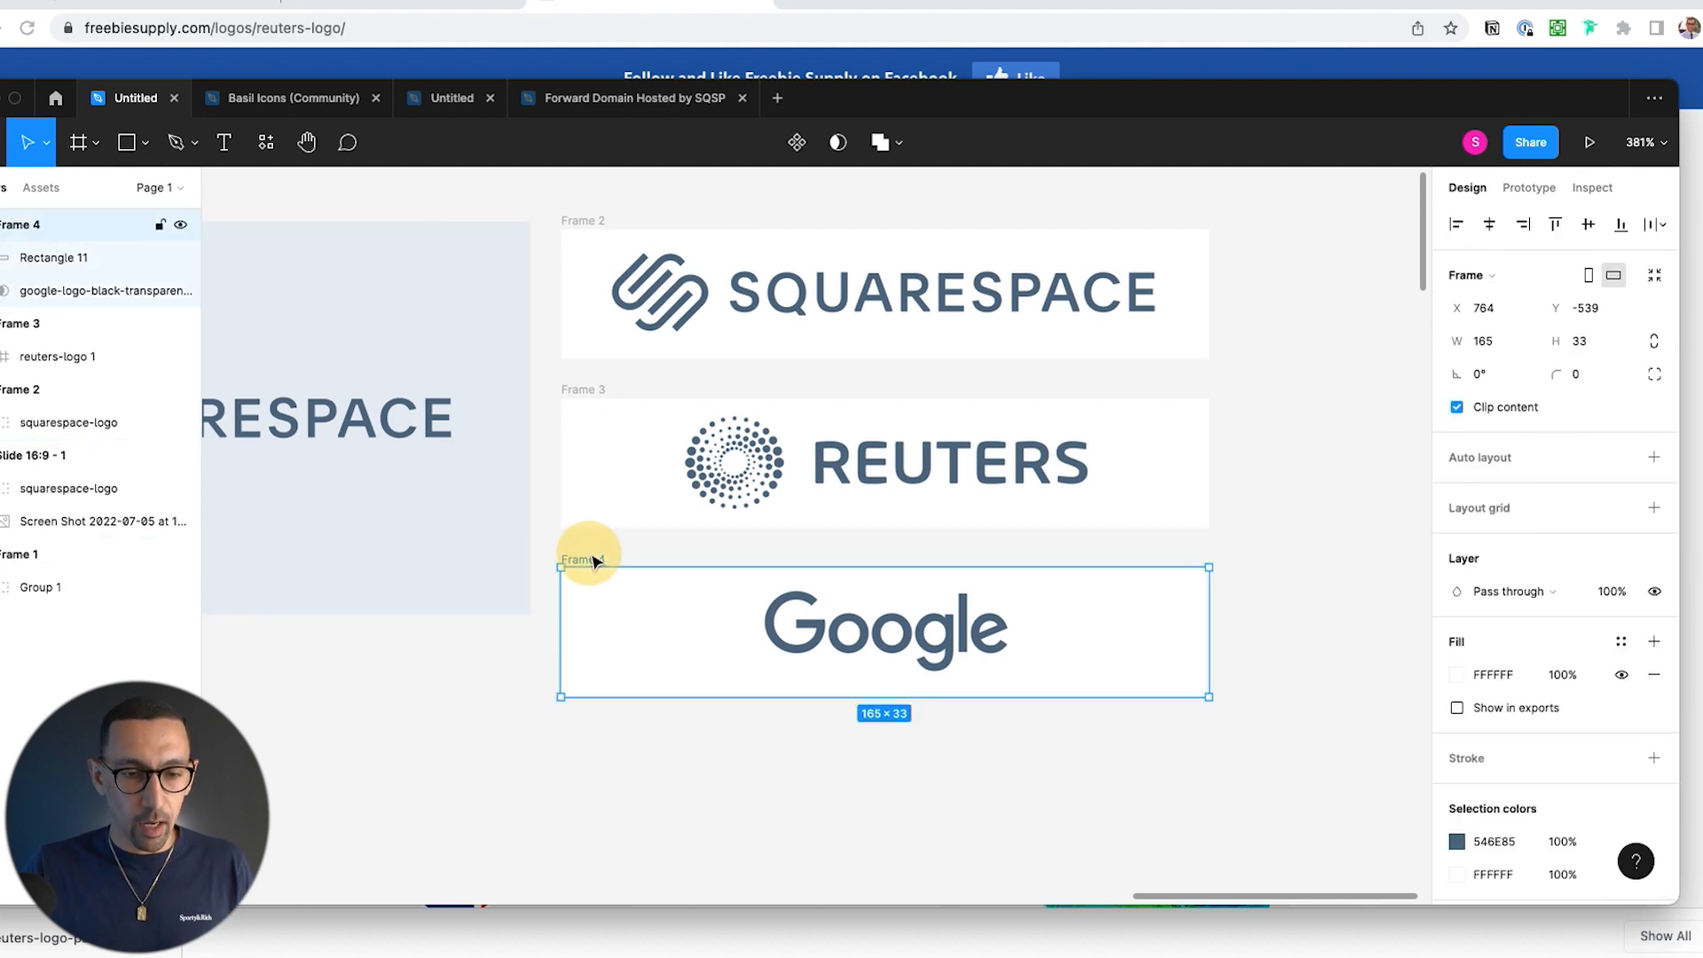
shift+click(600, 385)
shift+click(598, 223)
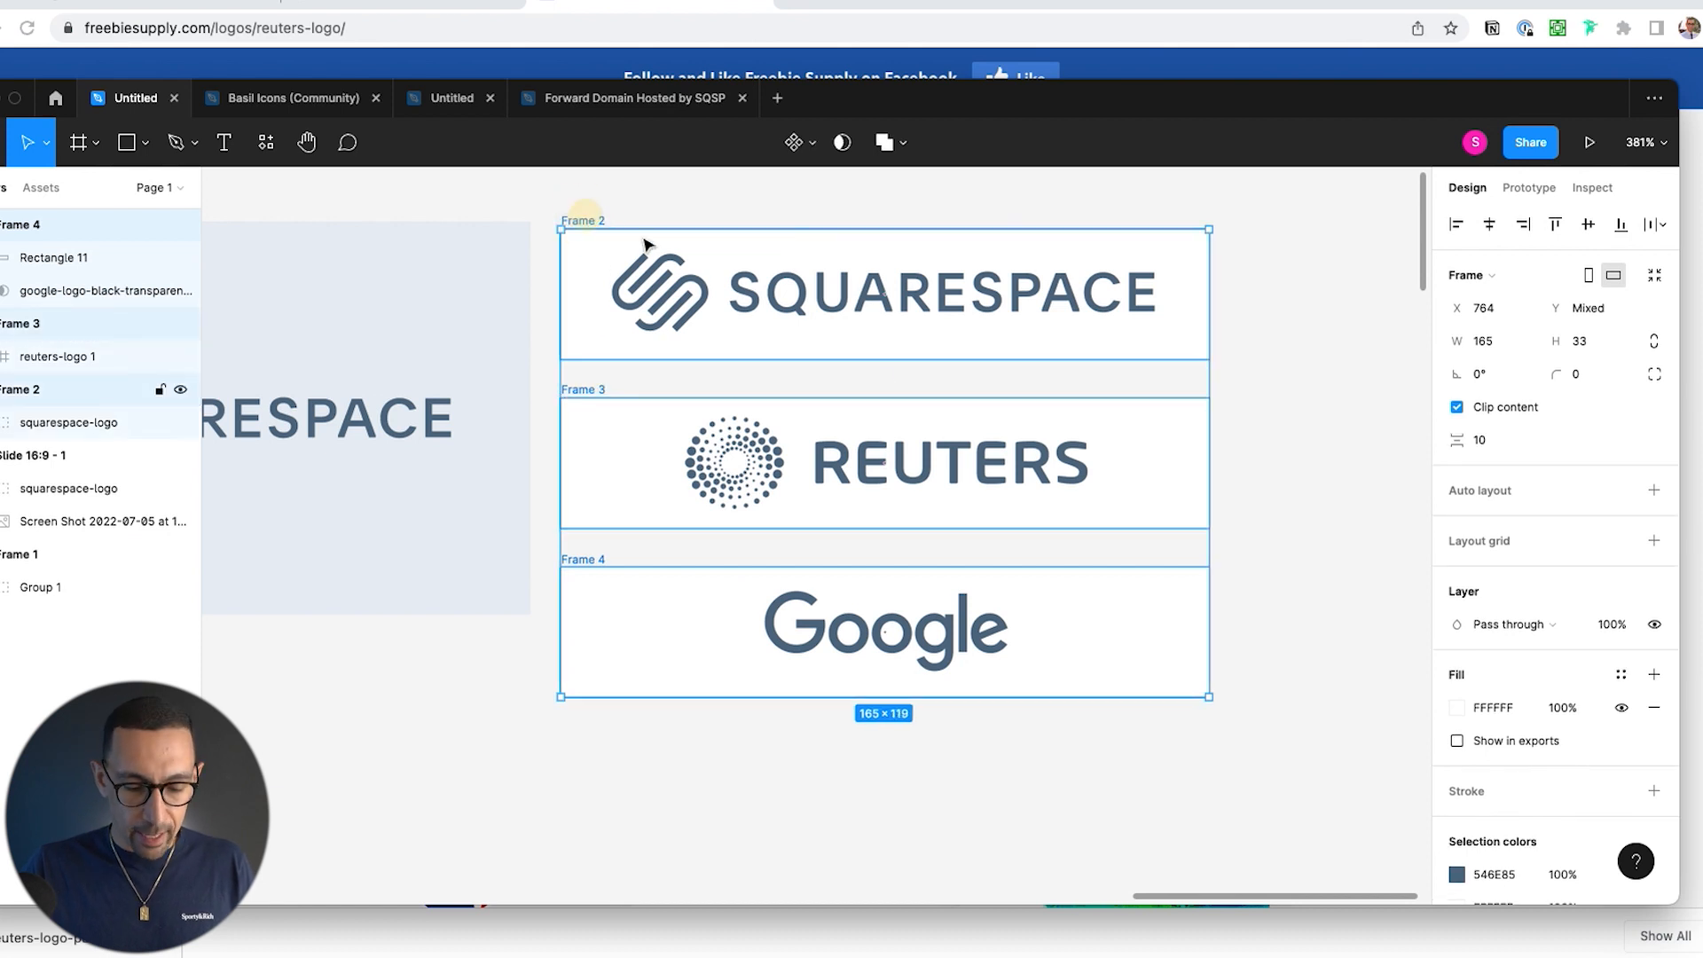
key(super+shift+e)
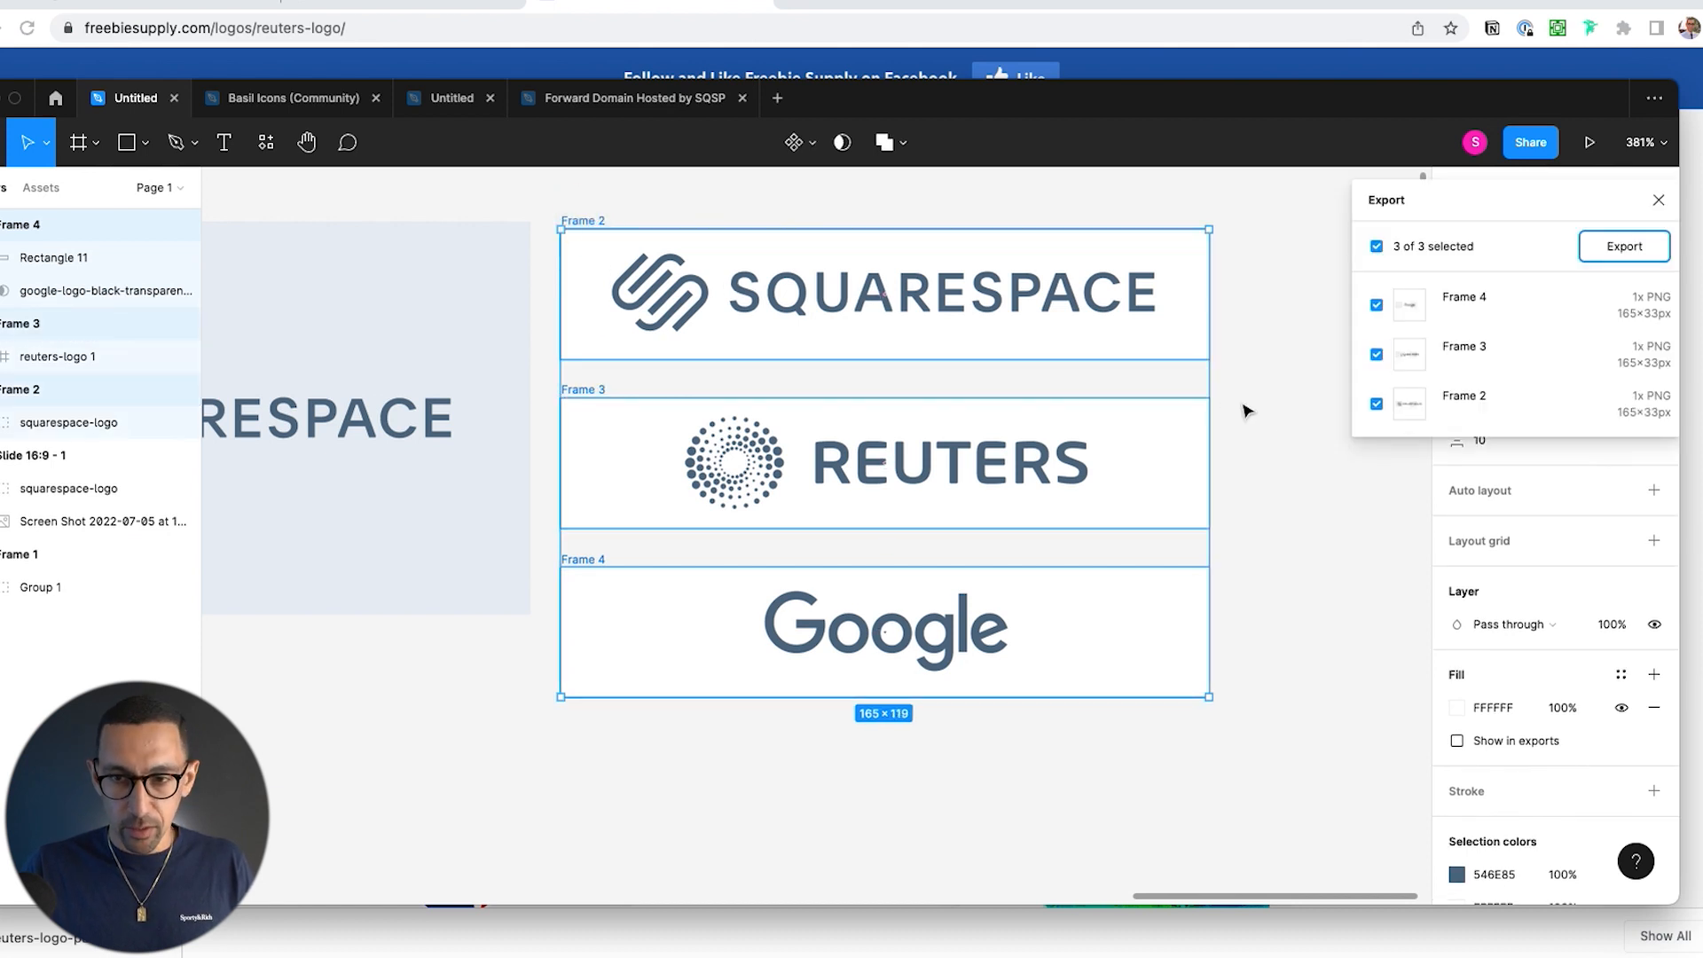
click(1616, 254)
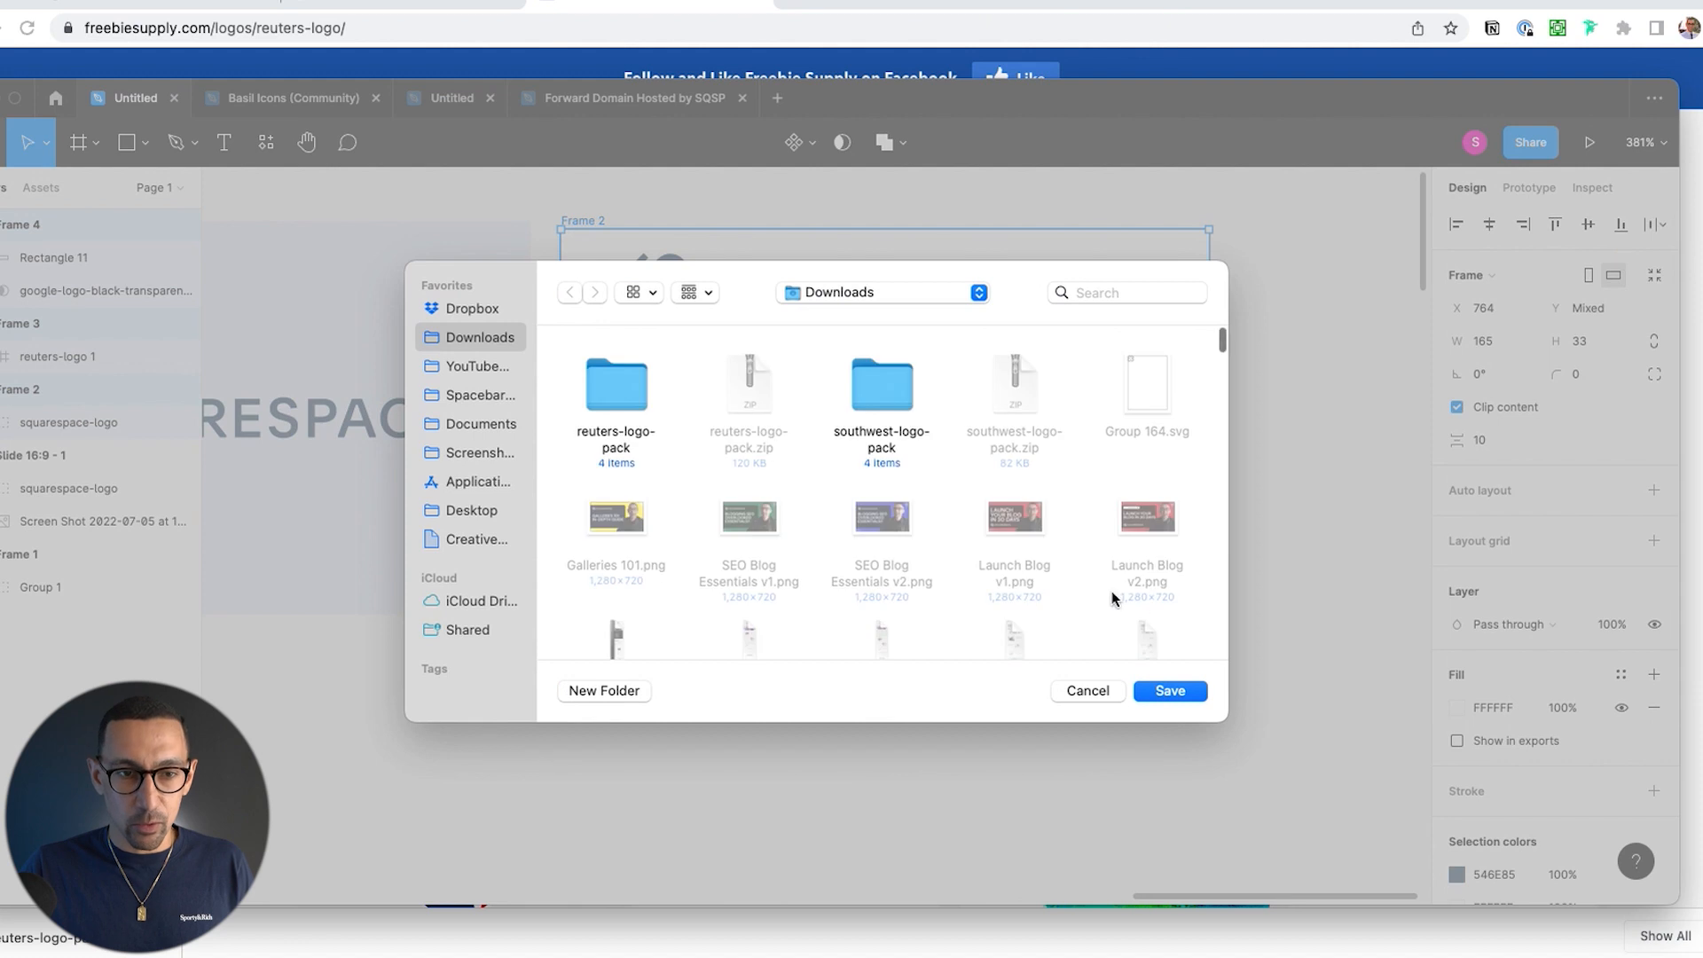
click(1170, 689)
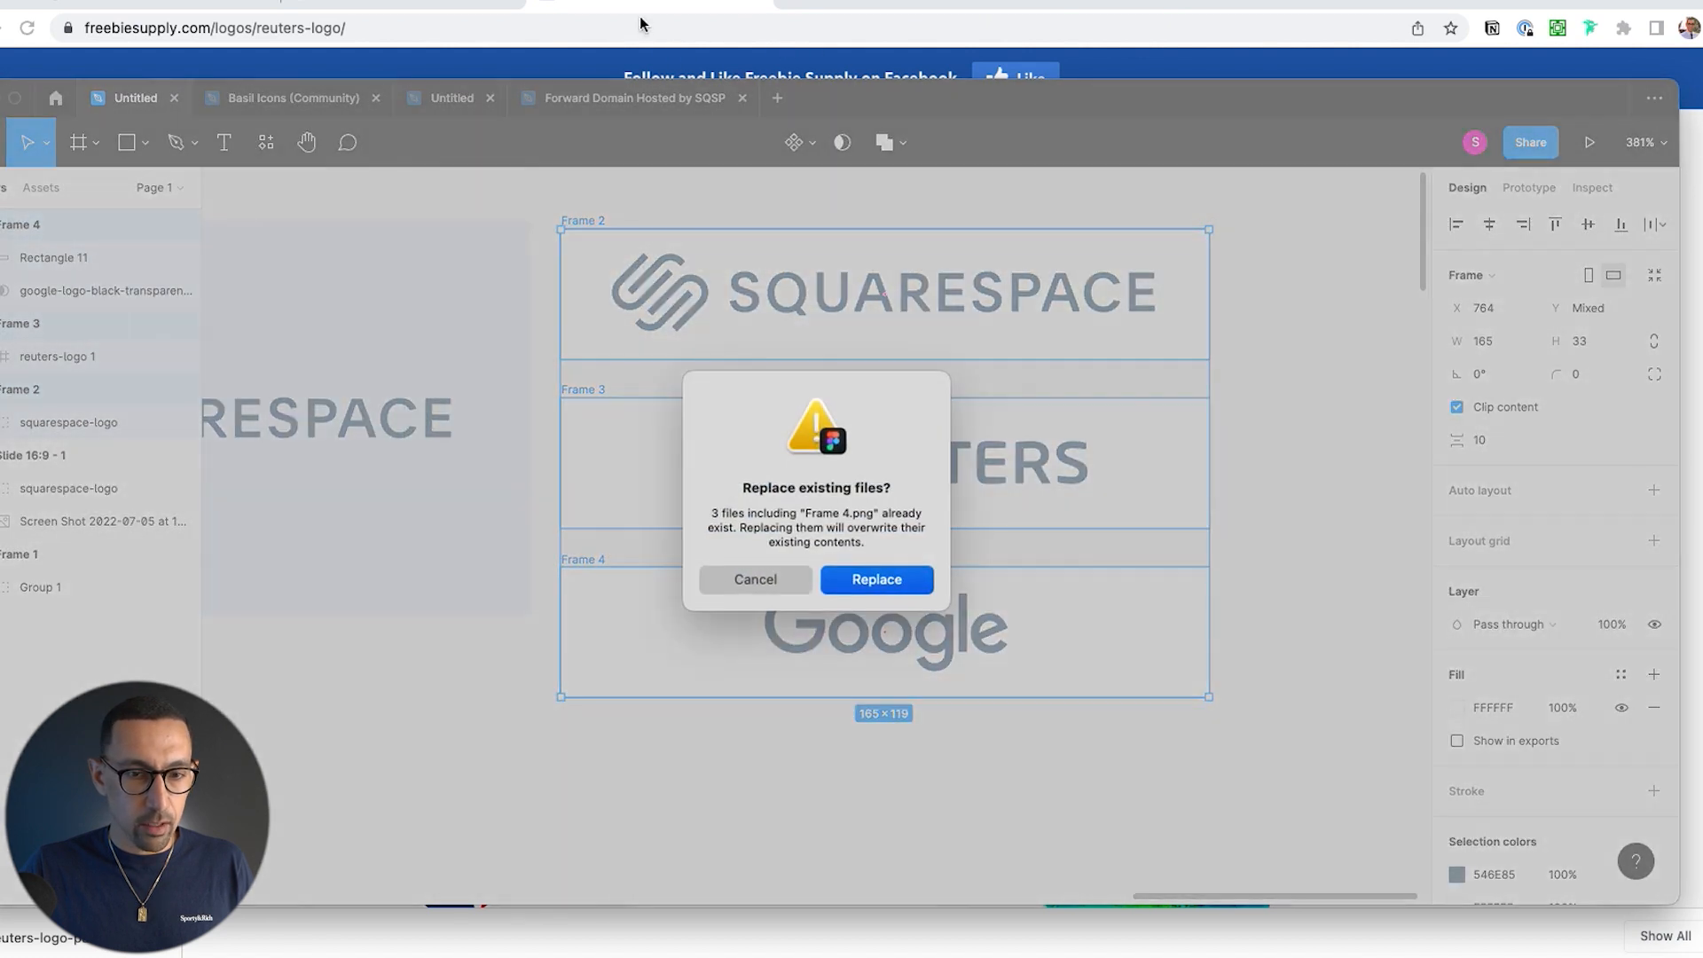
click(893, 597)
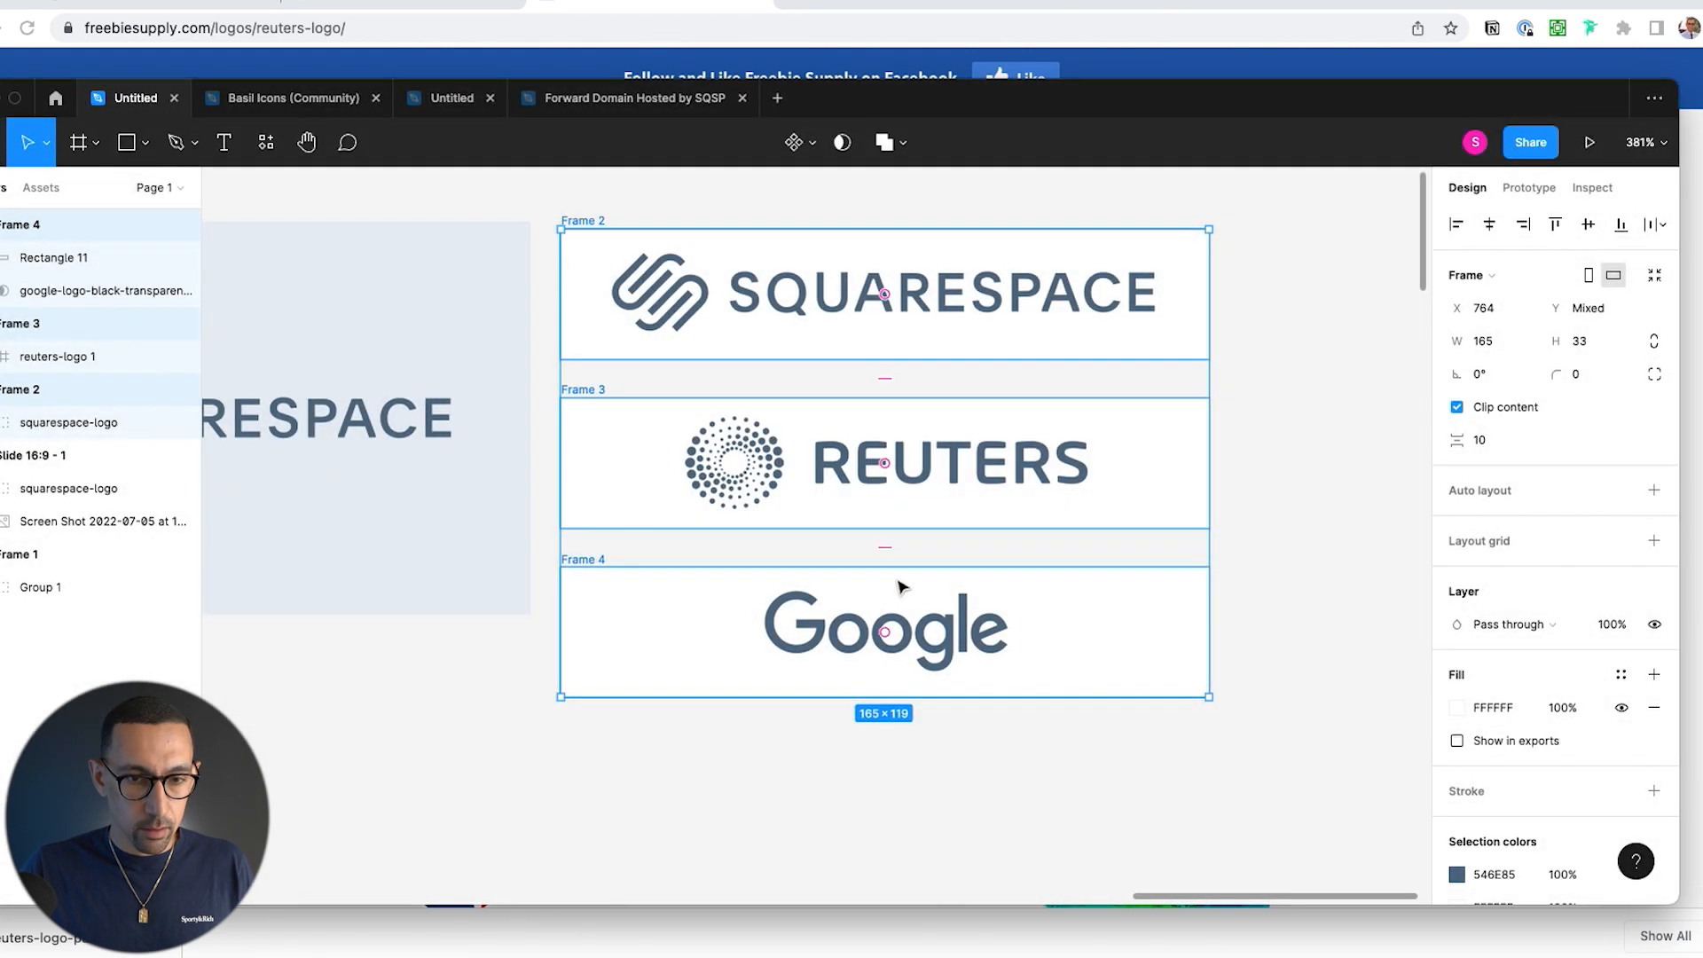
Step: Switch to the Squarespace Sample Section page and open the logo gallery block's grid design settings
click(651, 8)
key(ctrl+shift+Tab)
key(ctrl+shift+Tab)
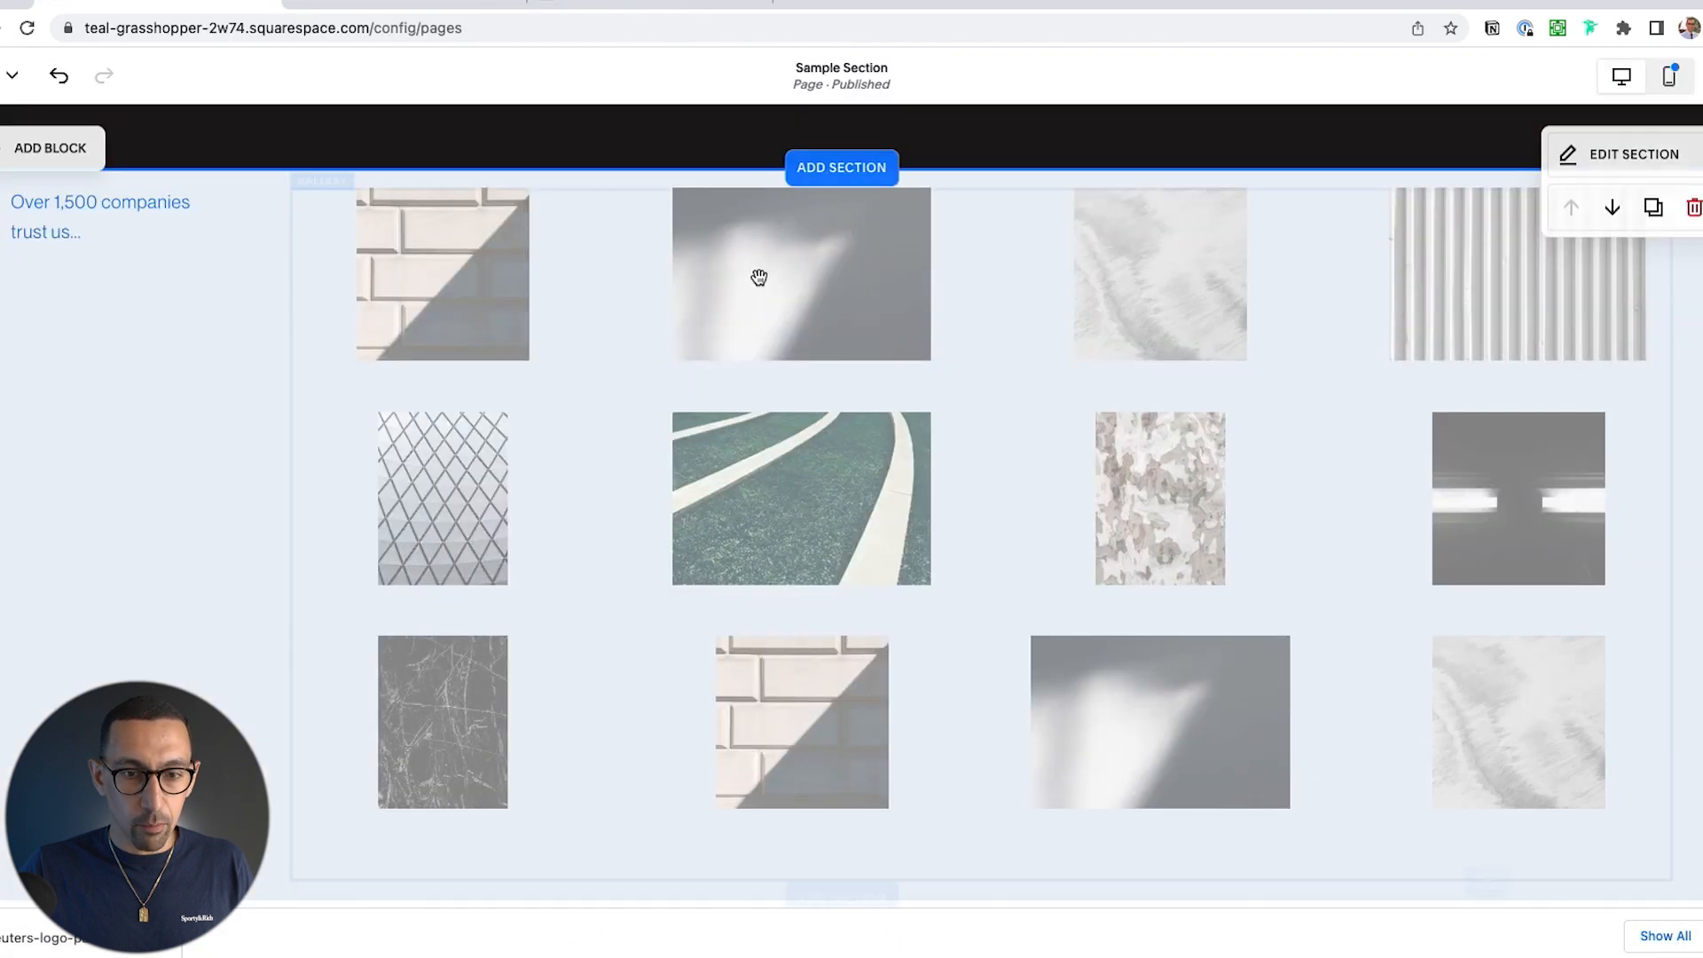
click(898, 331)
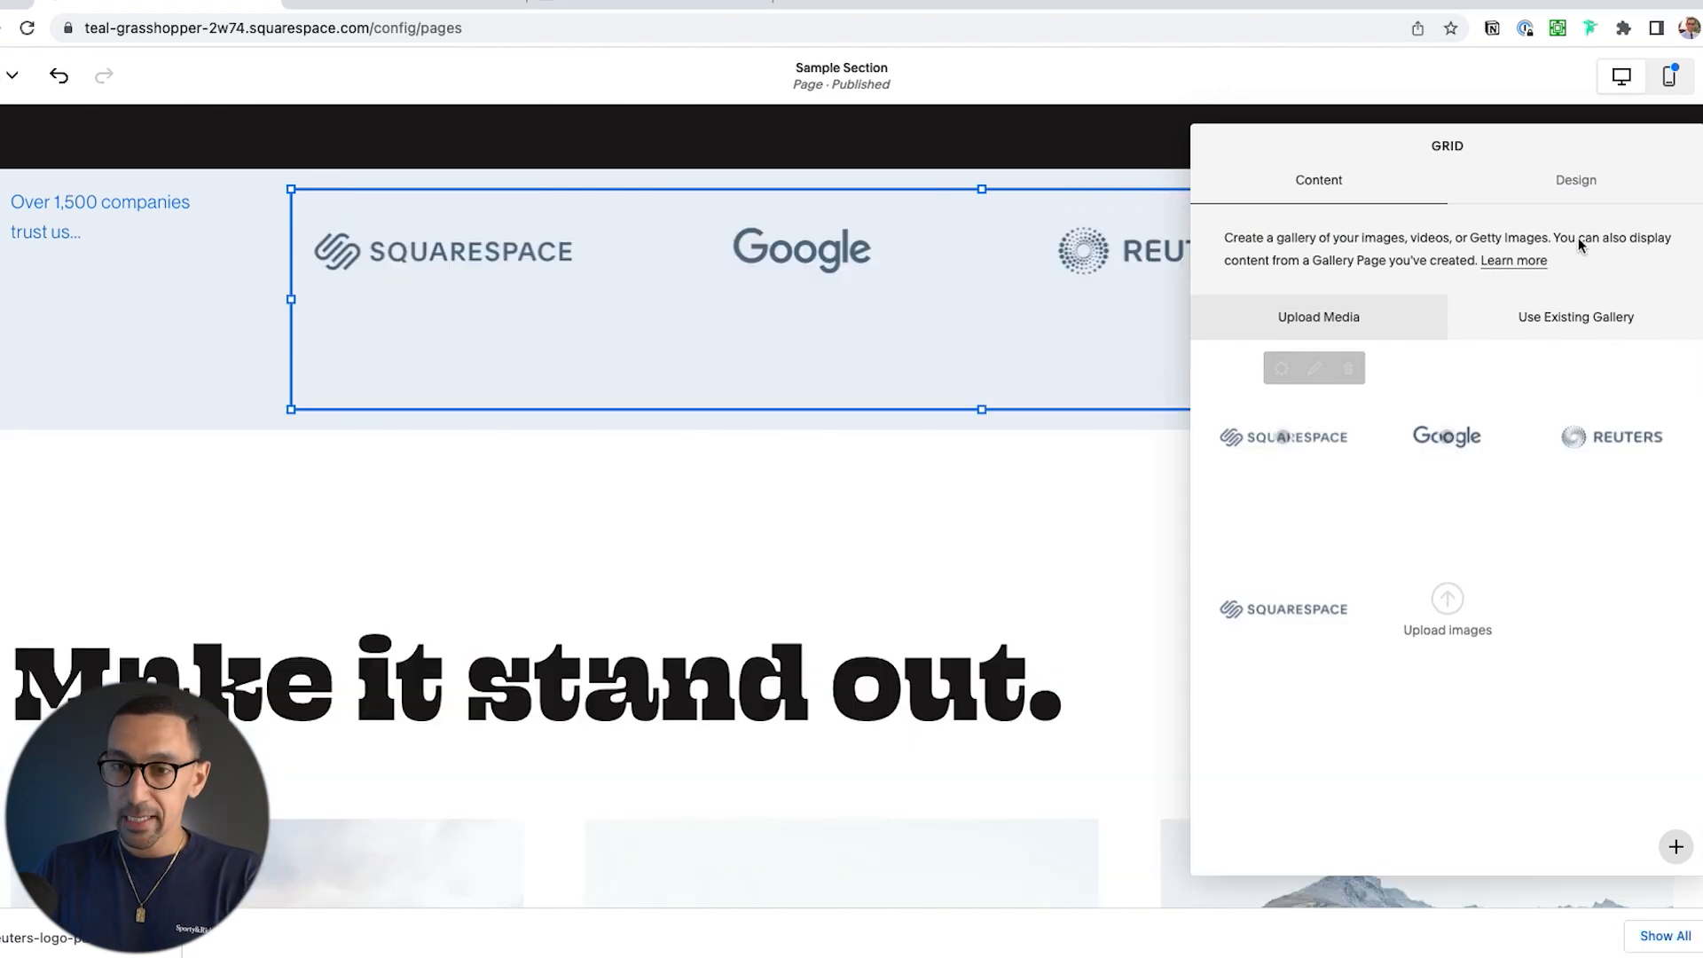
click(1588, 182)
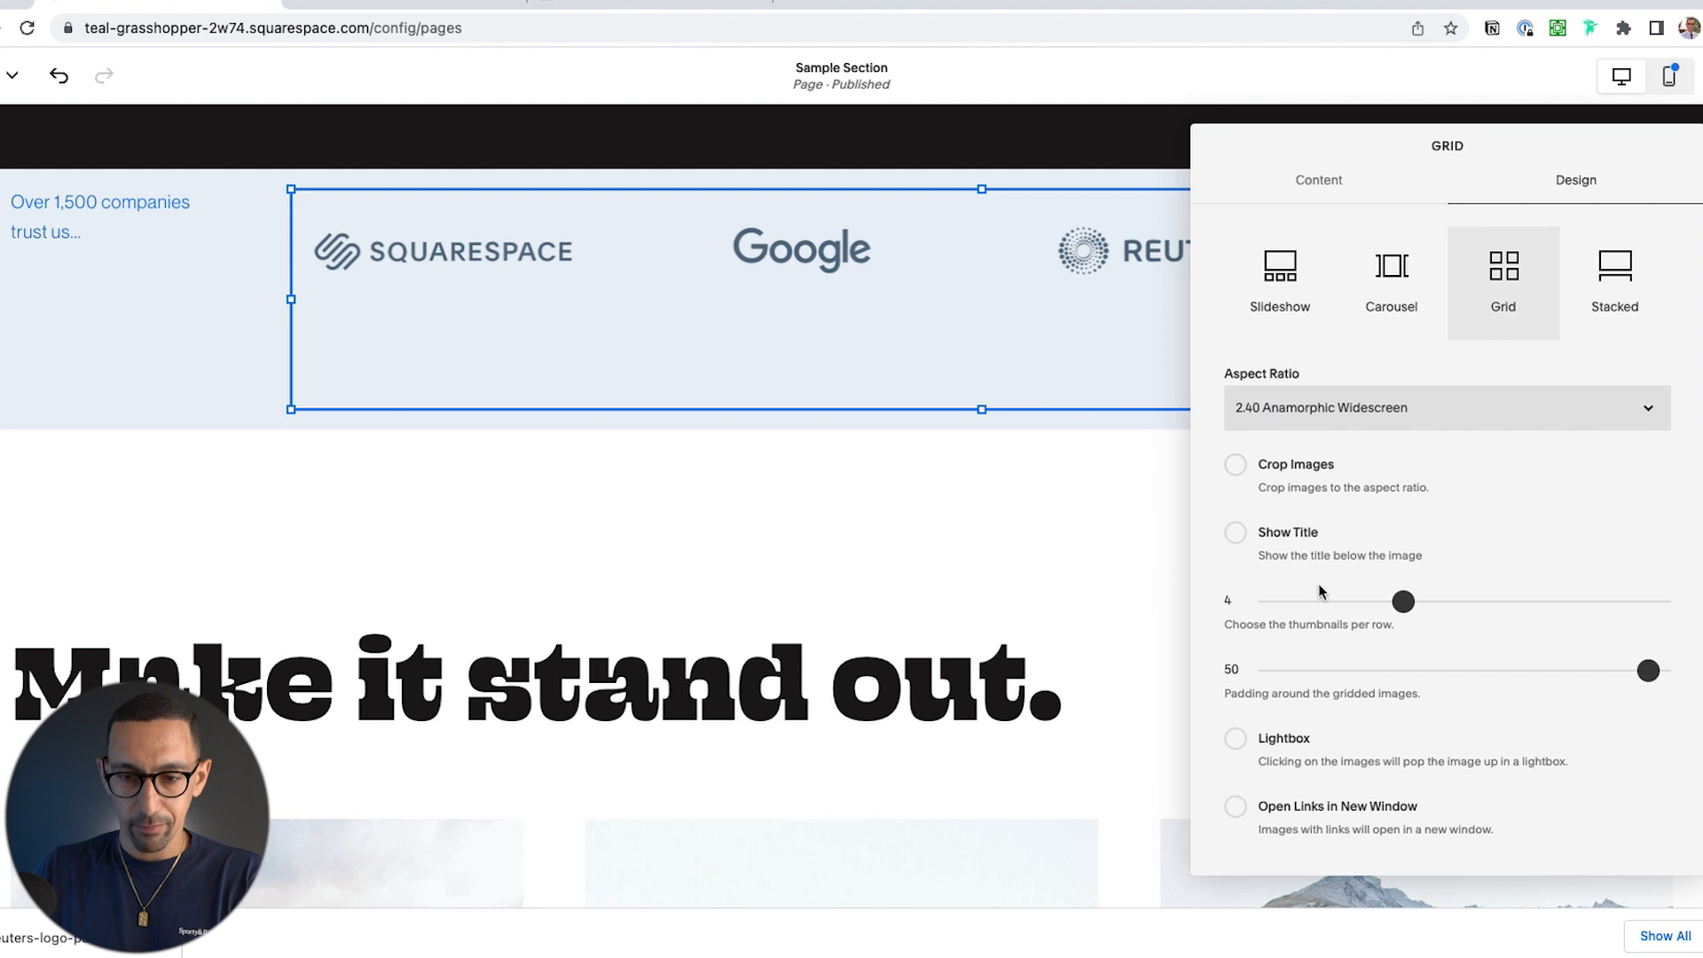
mouse_move(1650, 671)
mouse_down()
mouse_move(1137, 669)
mouse_move(1668, 671)
mouse_up()
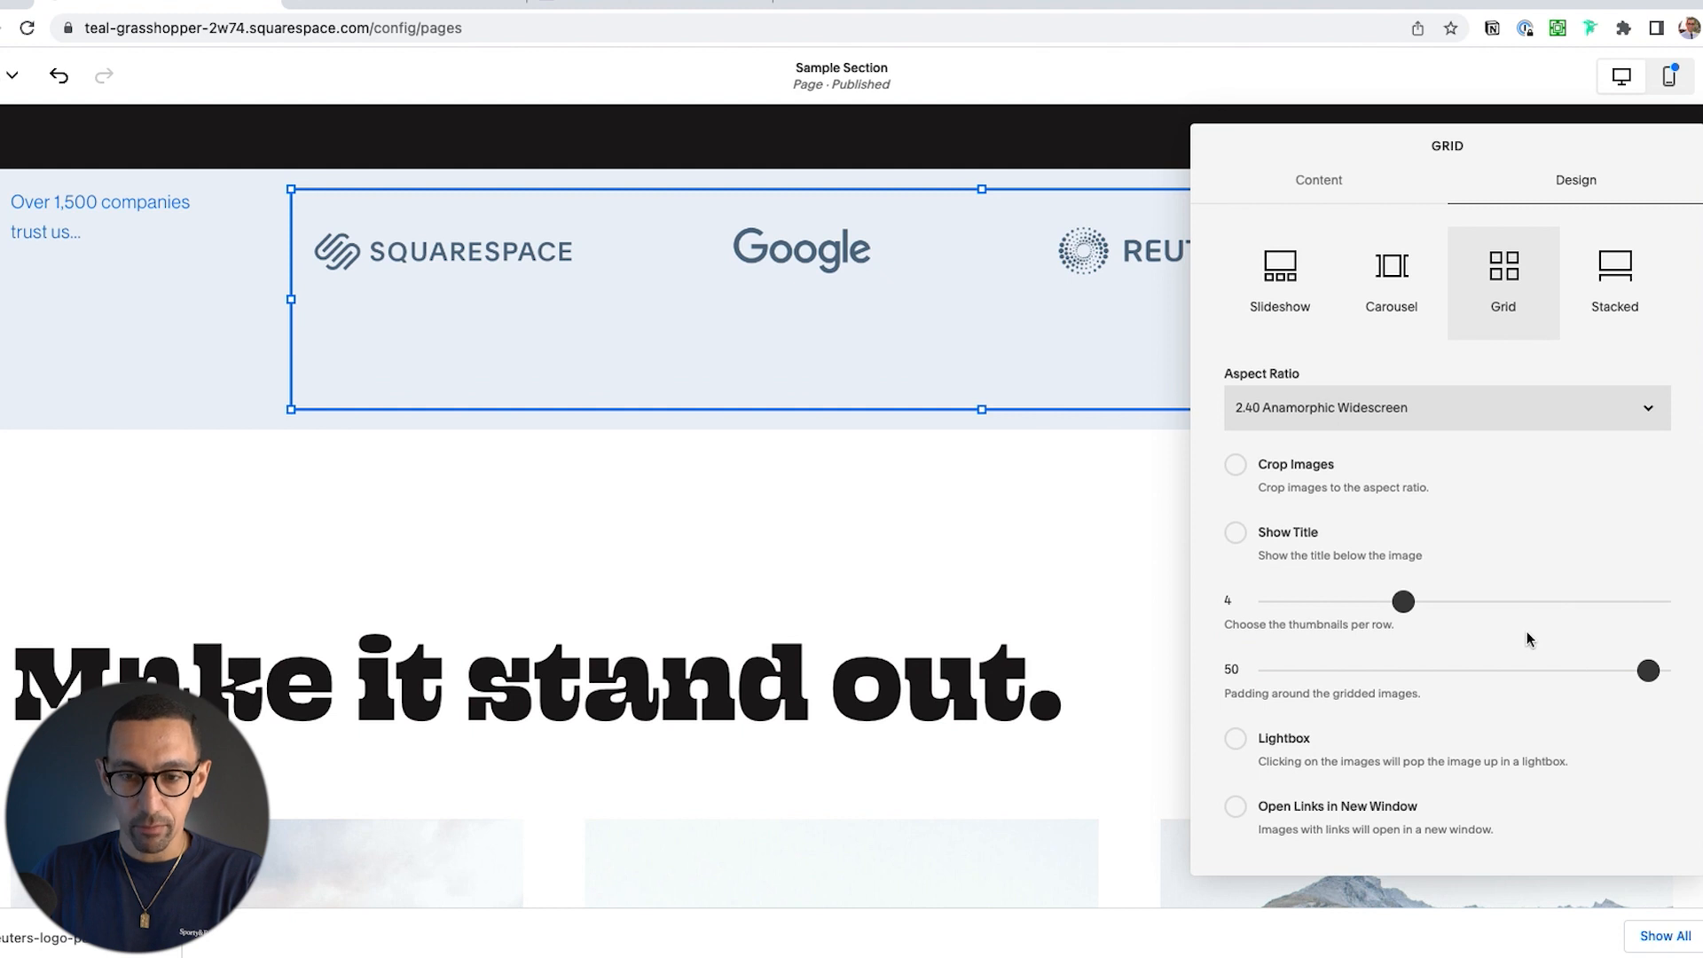
Step: Try image cropping and the 16:9 Widescreen aspect ratio on the gallery, returning to uncropped 2.40 Anamorphic Widescreen
click(1297, 480)
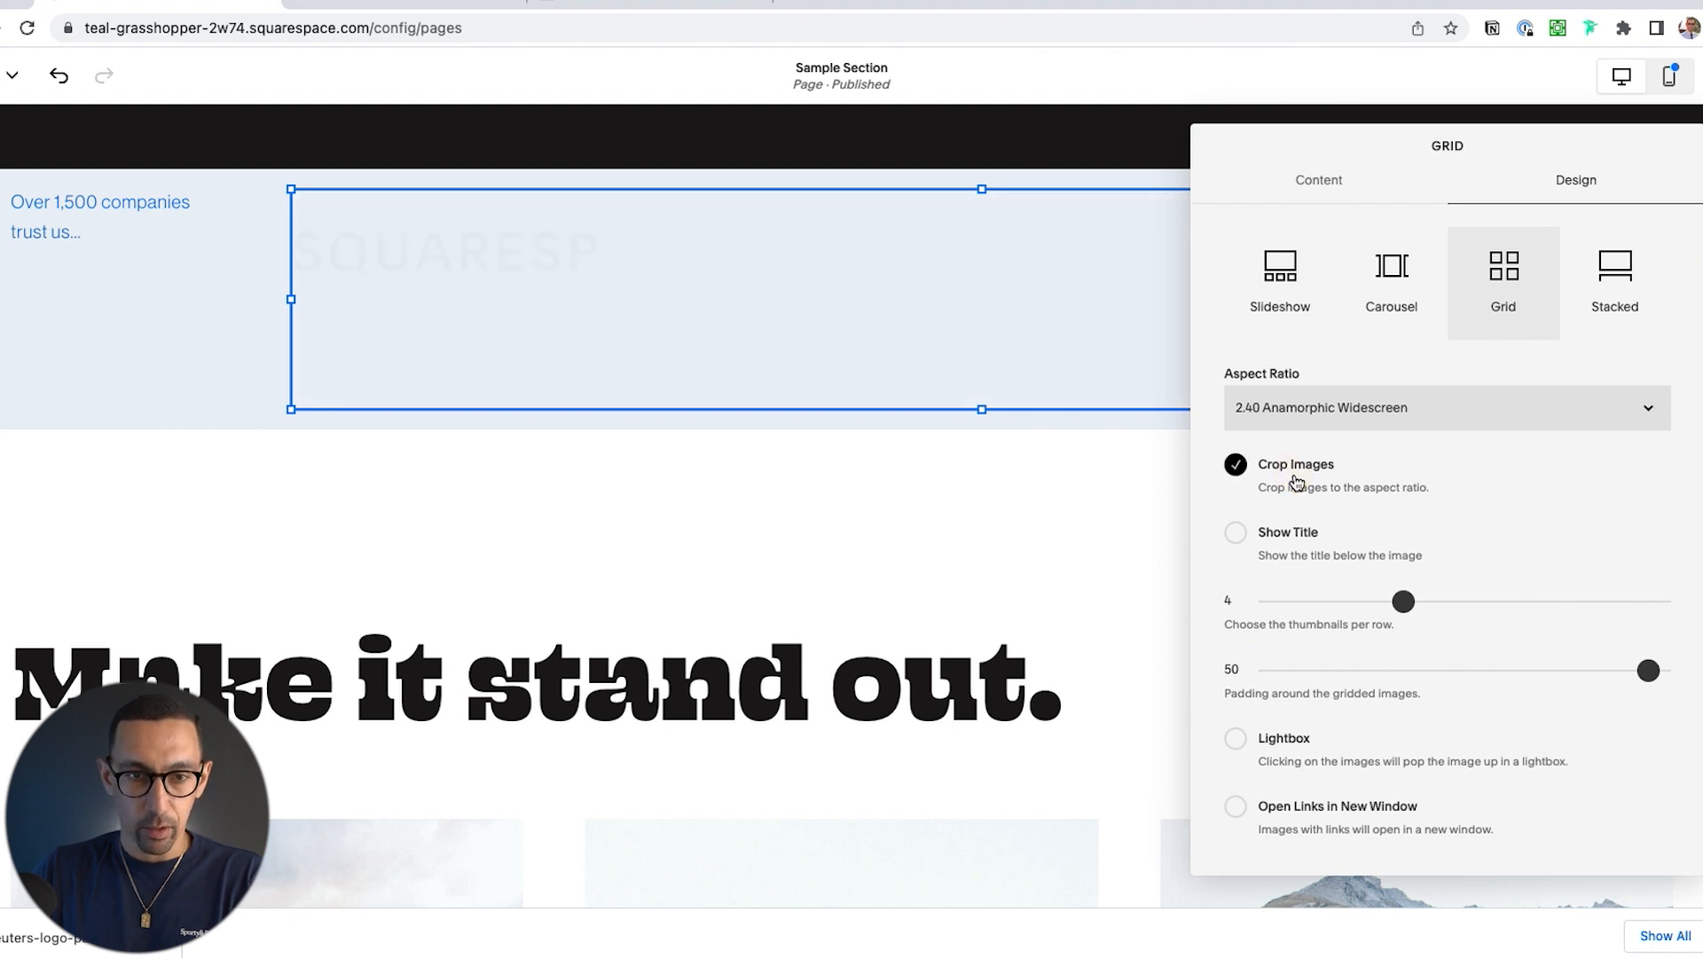
click(1296, 480)
click(1297, 411)
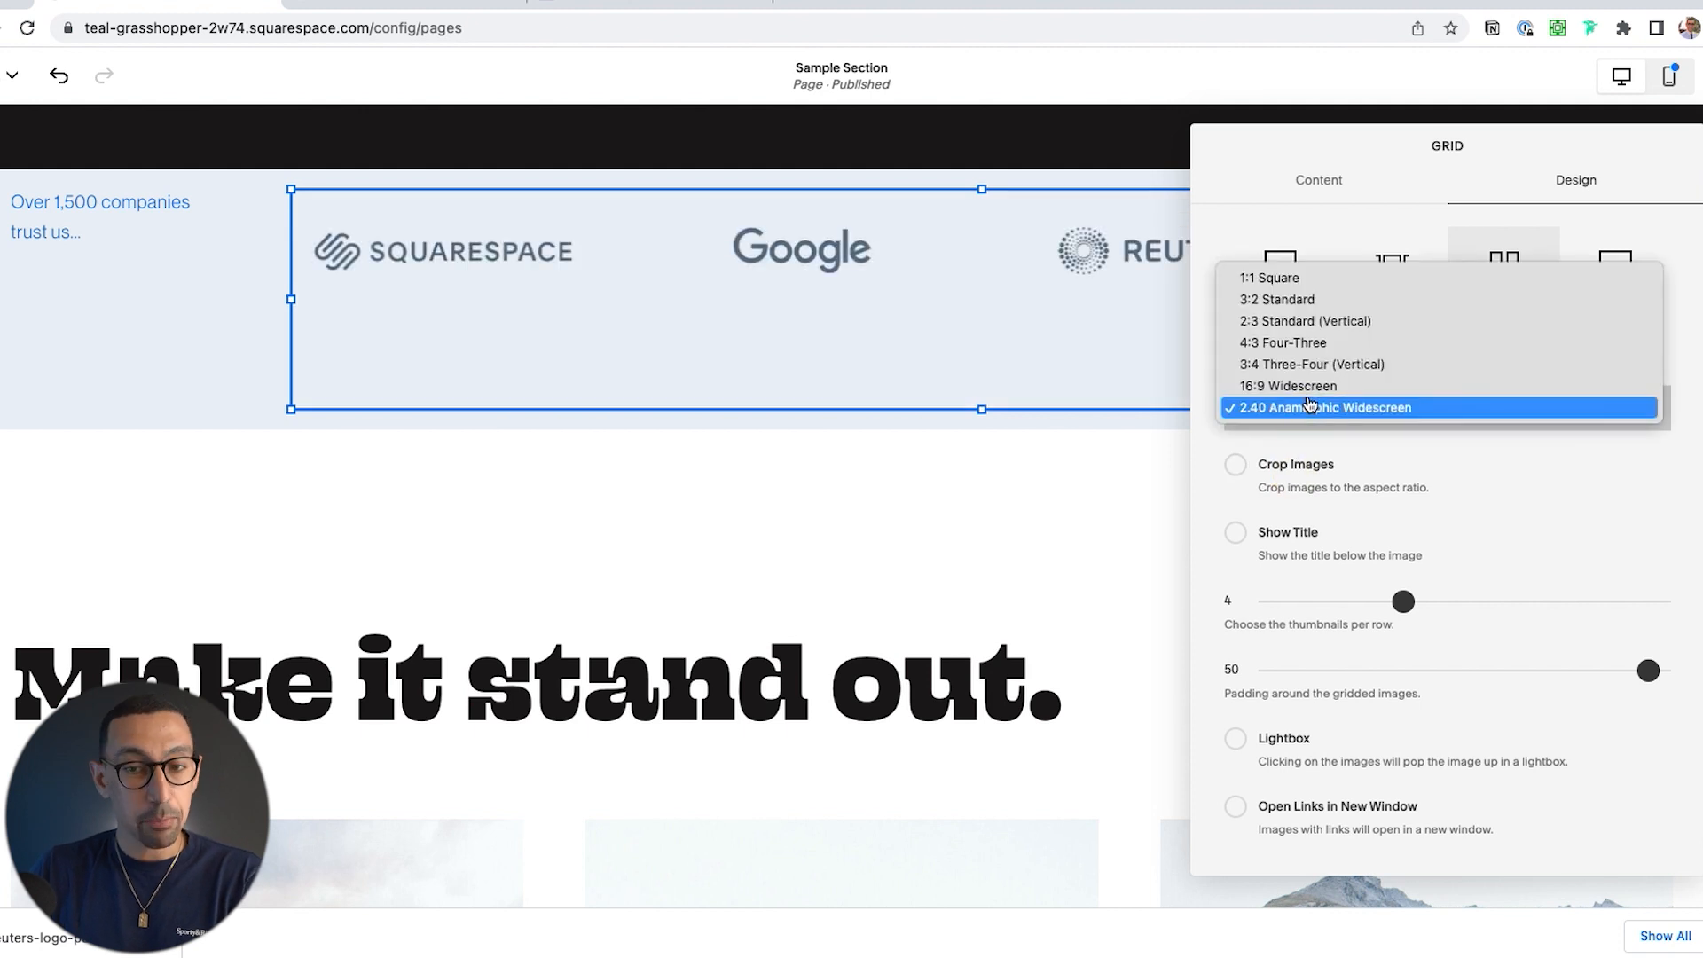
click(1309, 387)
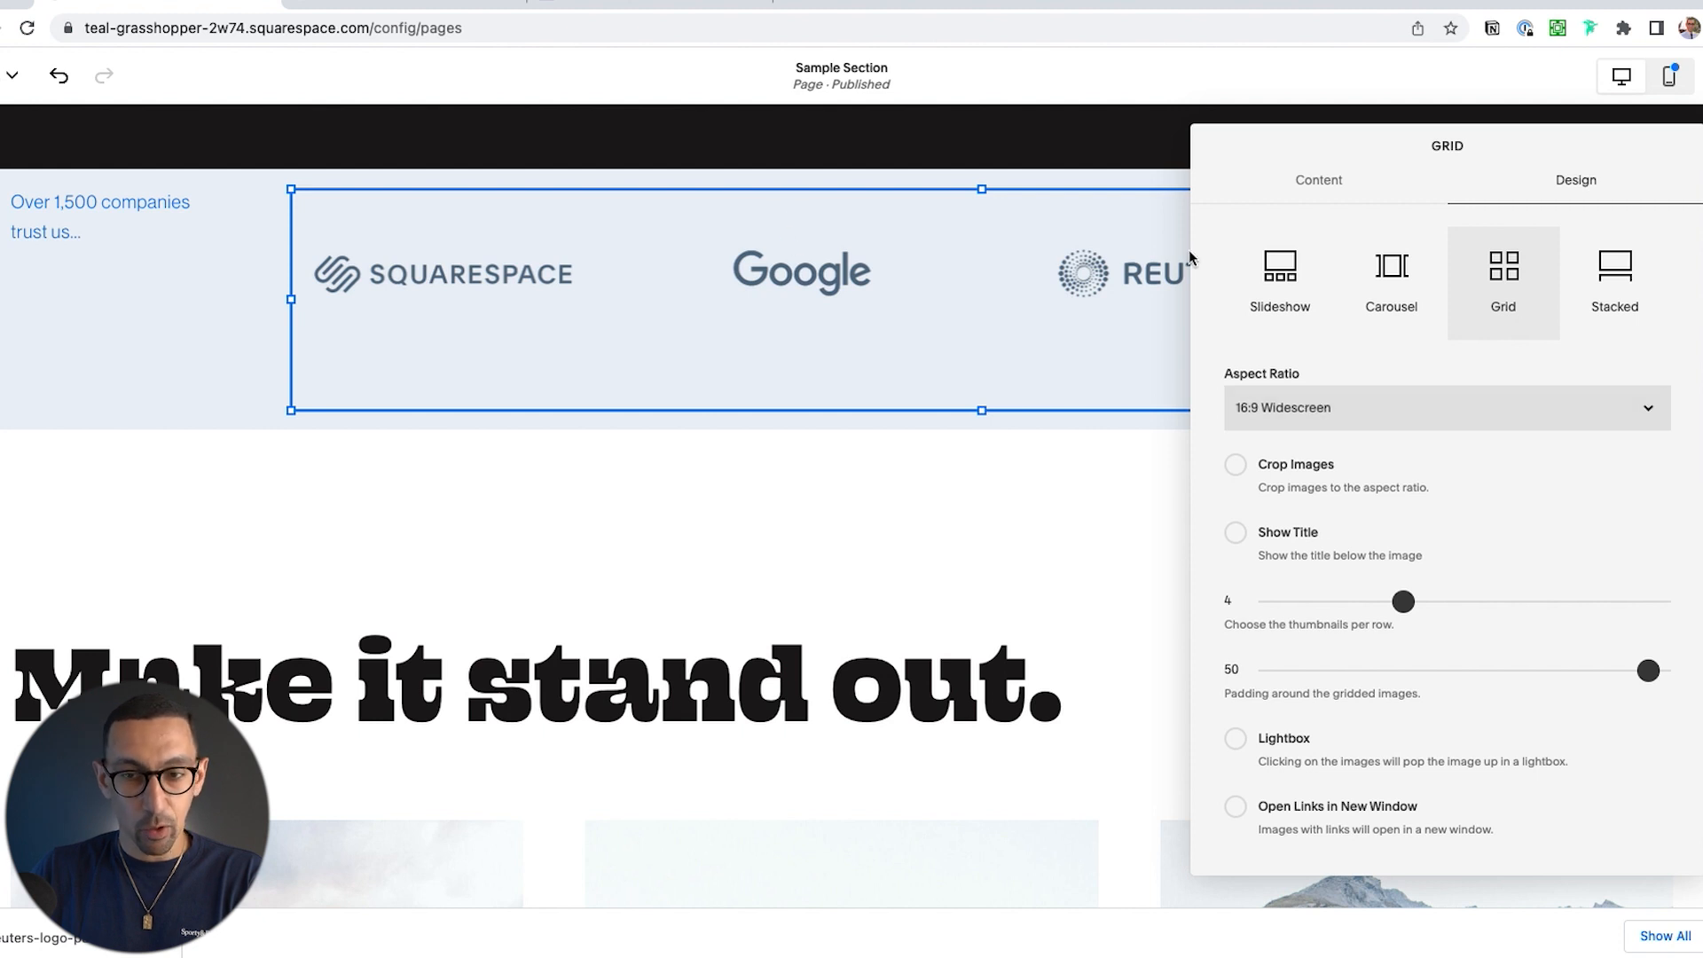
click(1304, 408)
click(1308, 431)
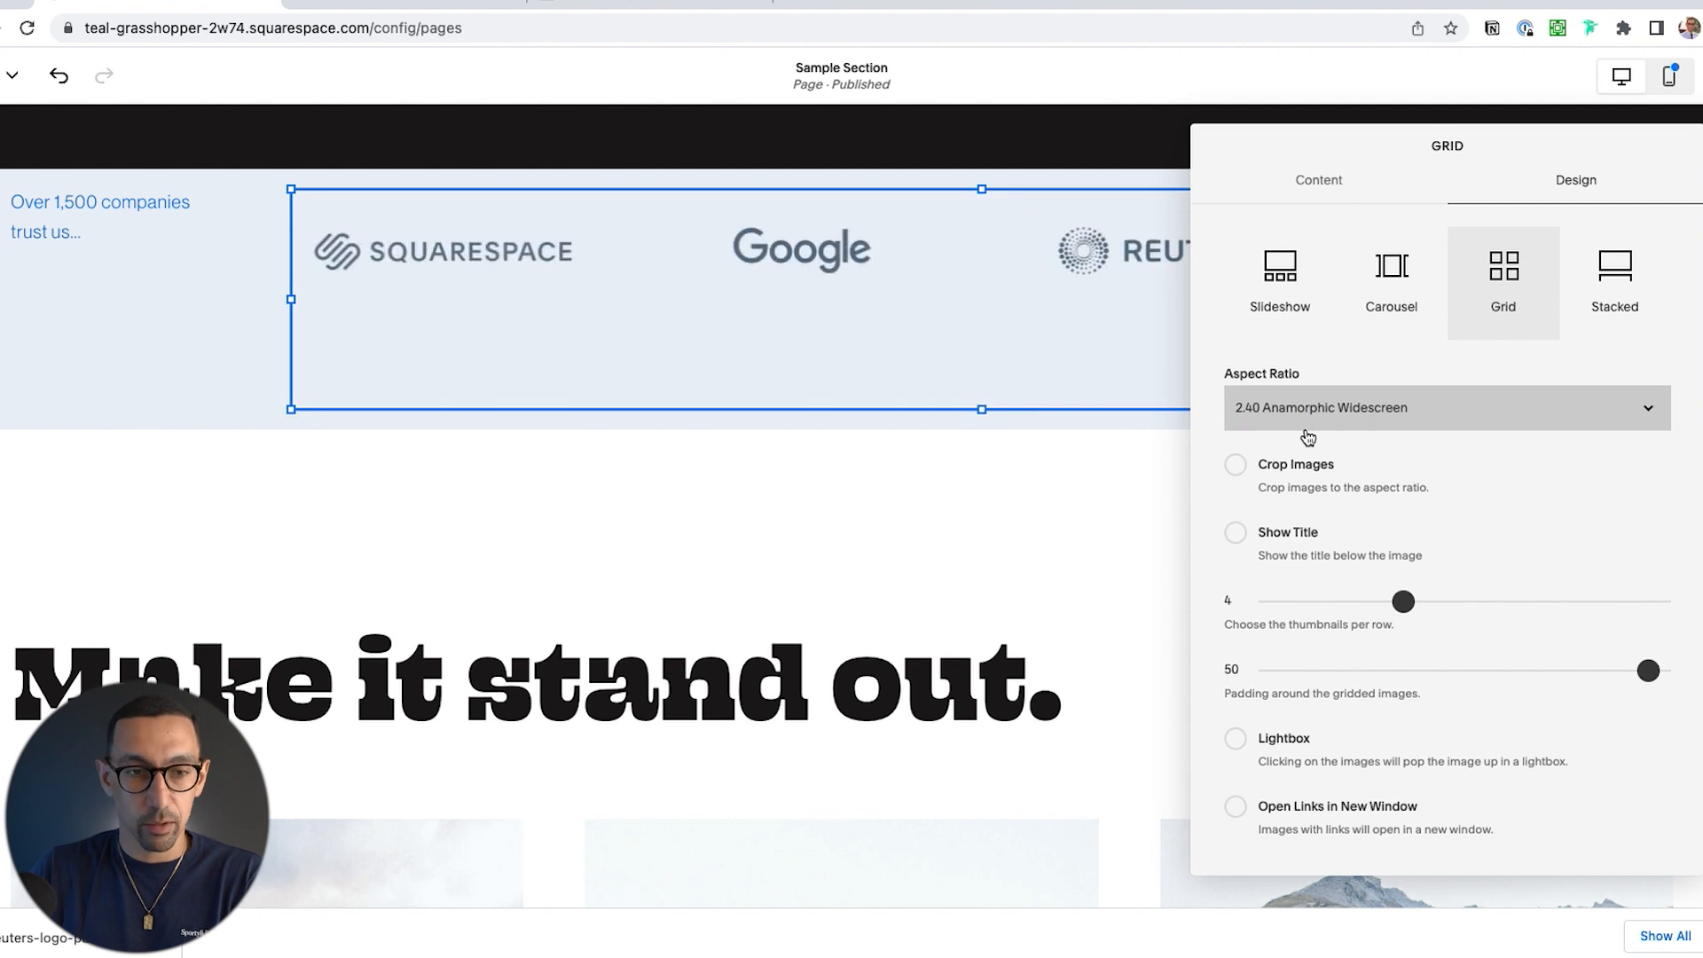
Step: Shorten the logo gallery block by raising its lower edge closer to the row of logos
click(951, 357)
click(976, 369)
click(115, 292)
click(924, 395)
drag(980, 409, 983, 304)
drag(985, 364, 987, 272)
drag(980, 363, 980, 275)
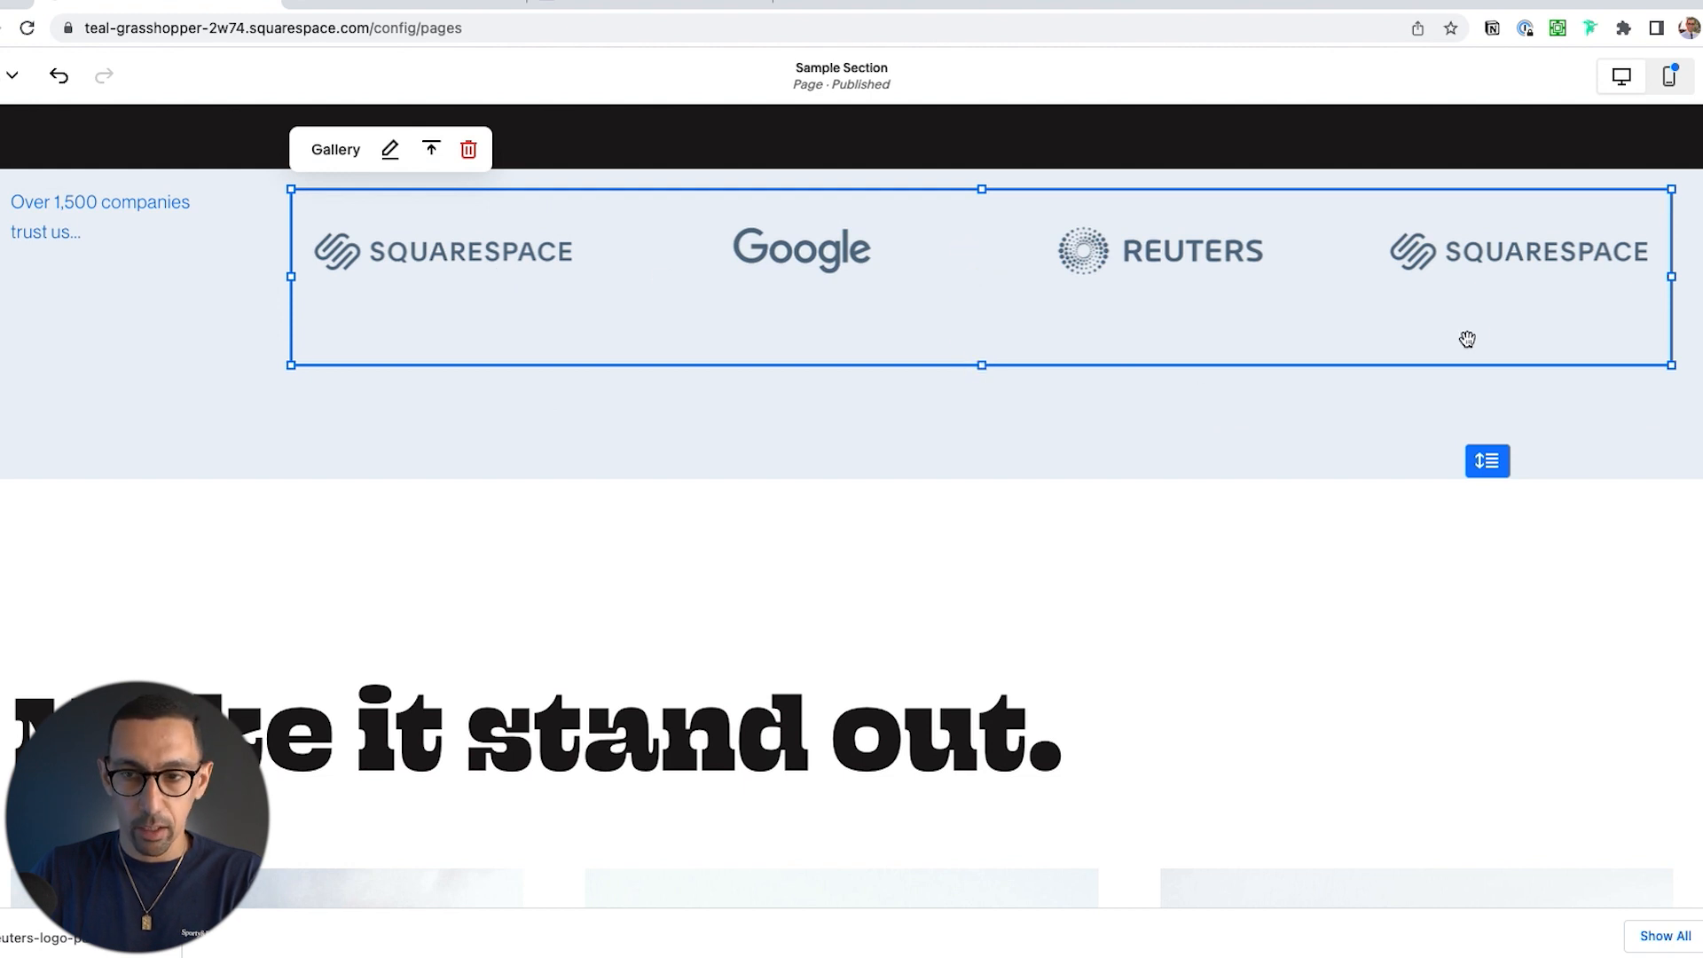
click(285, 288)
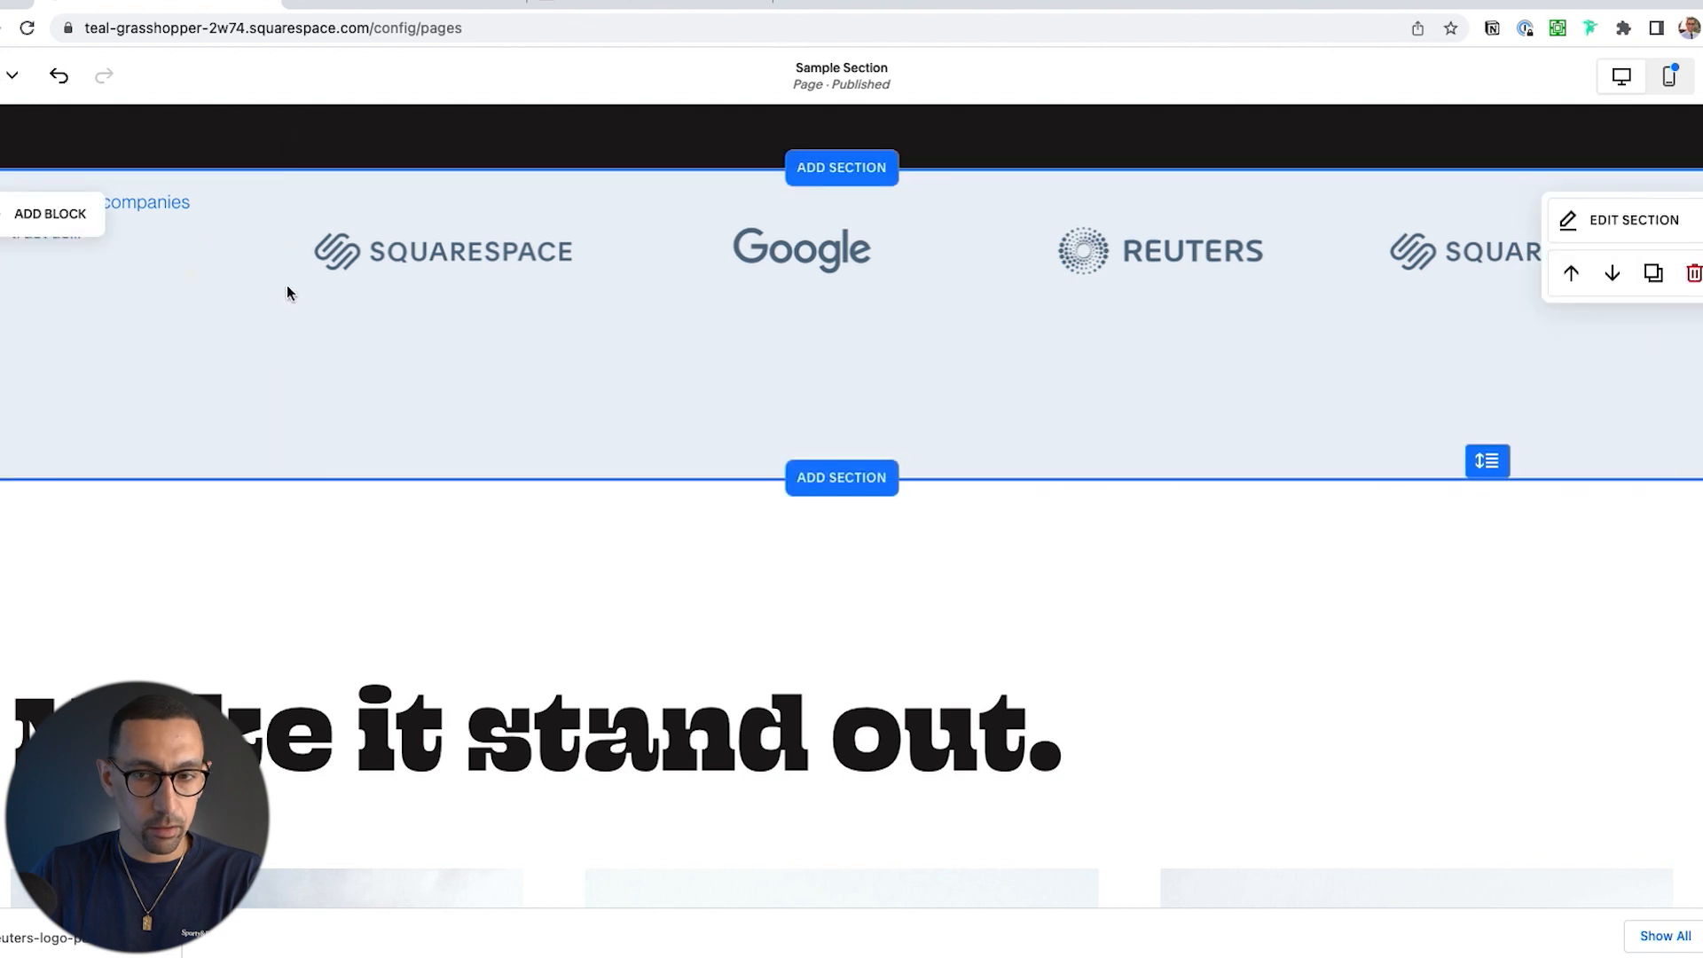
Step: Try the small preset for the logo section's height and return it to the custom height of 10
click(1683, 207)
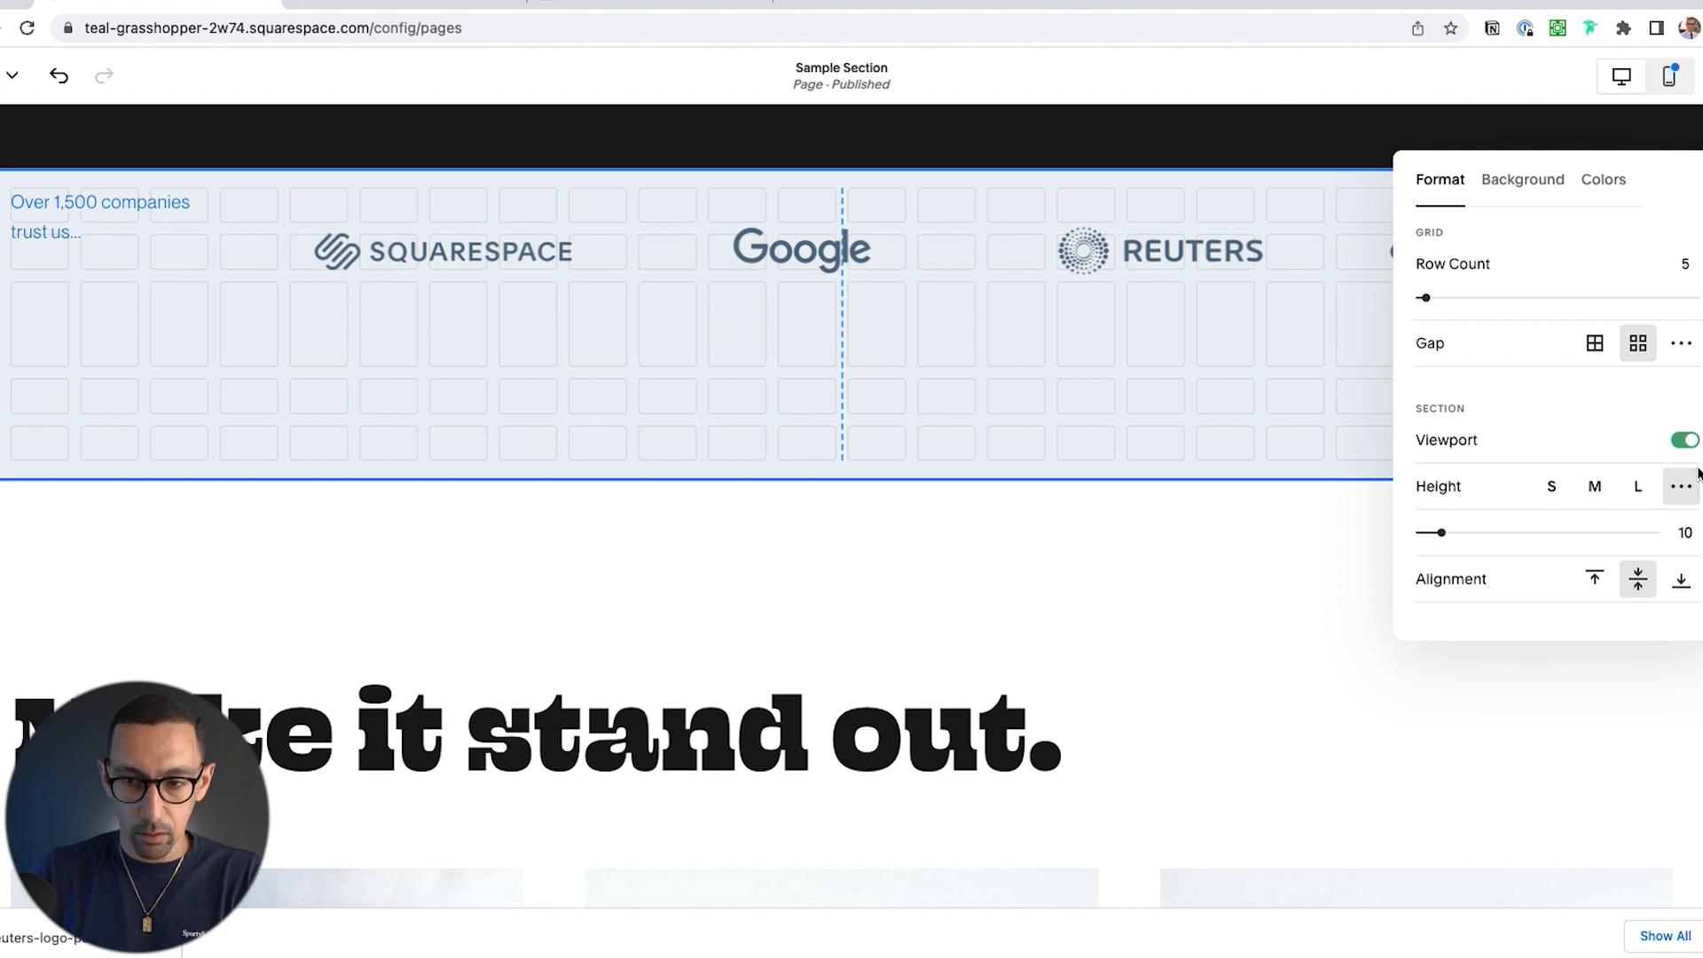
click(1550, 484)
click(1581, 485)
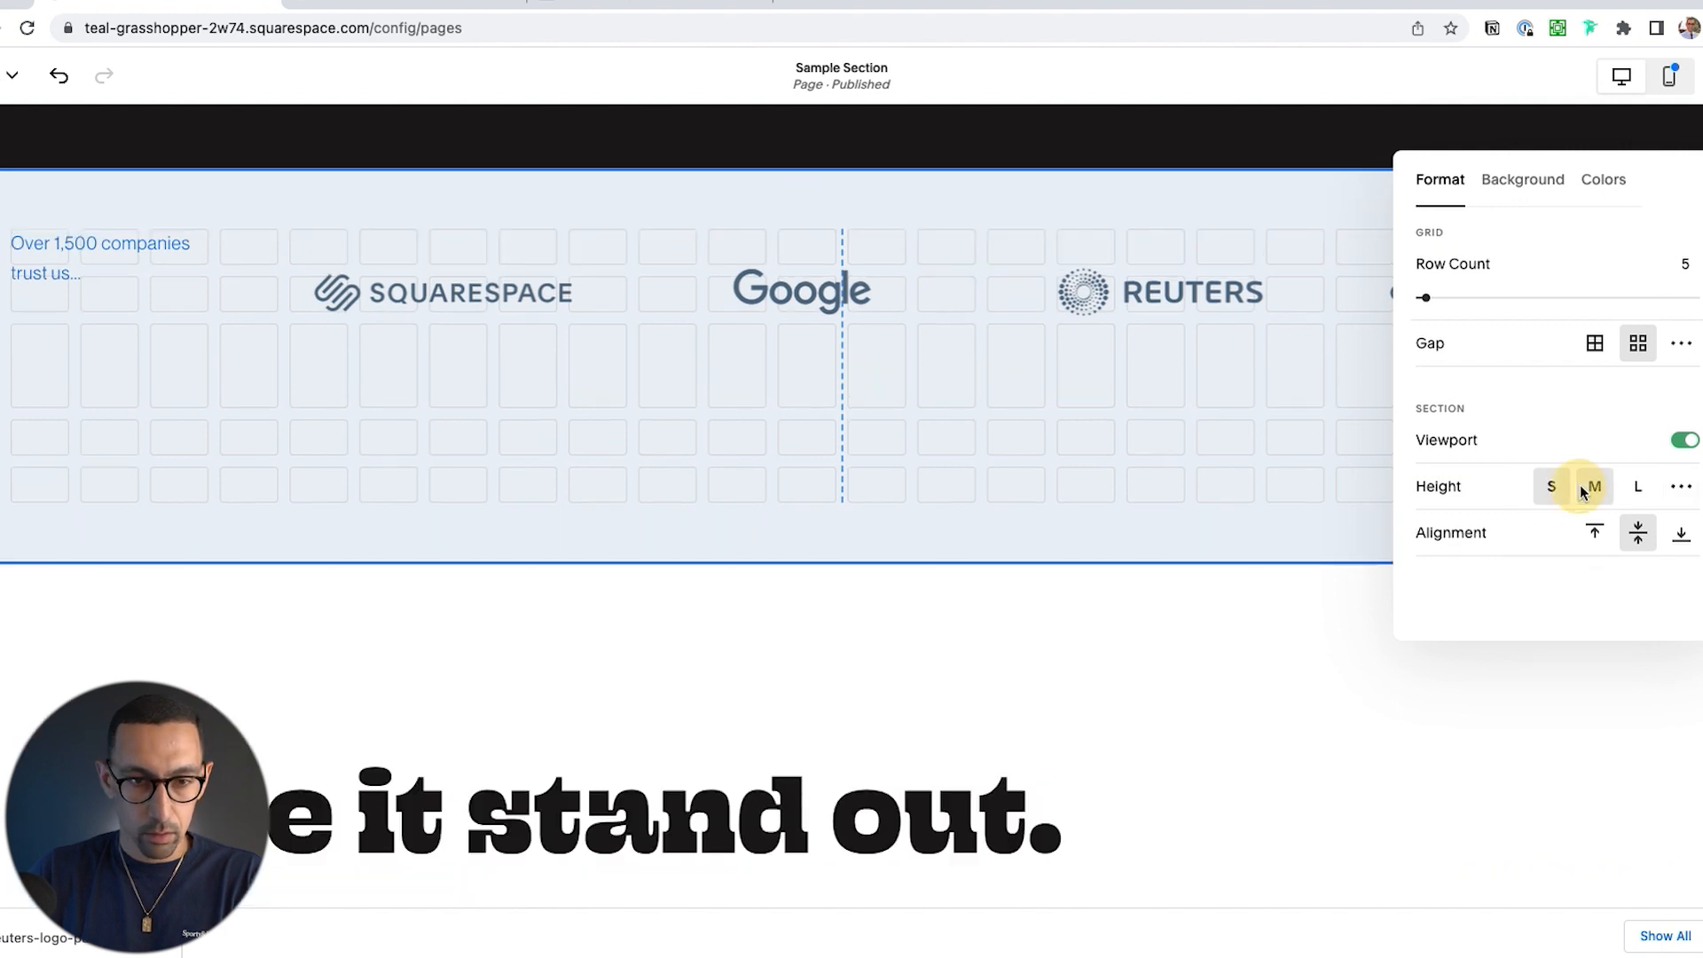
click(1549, 515)
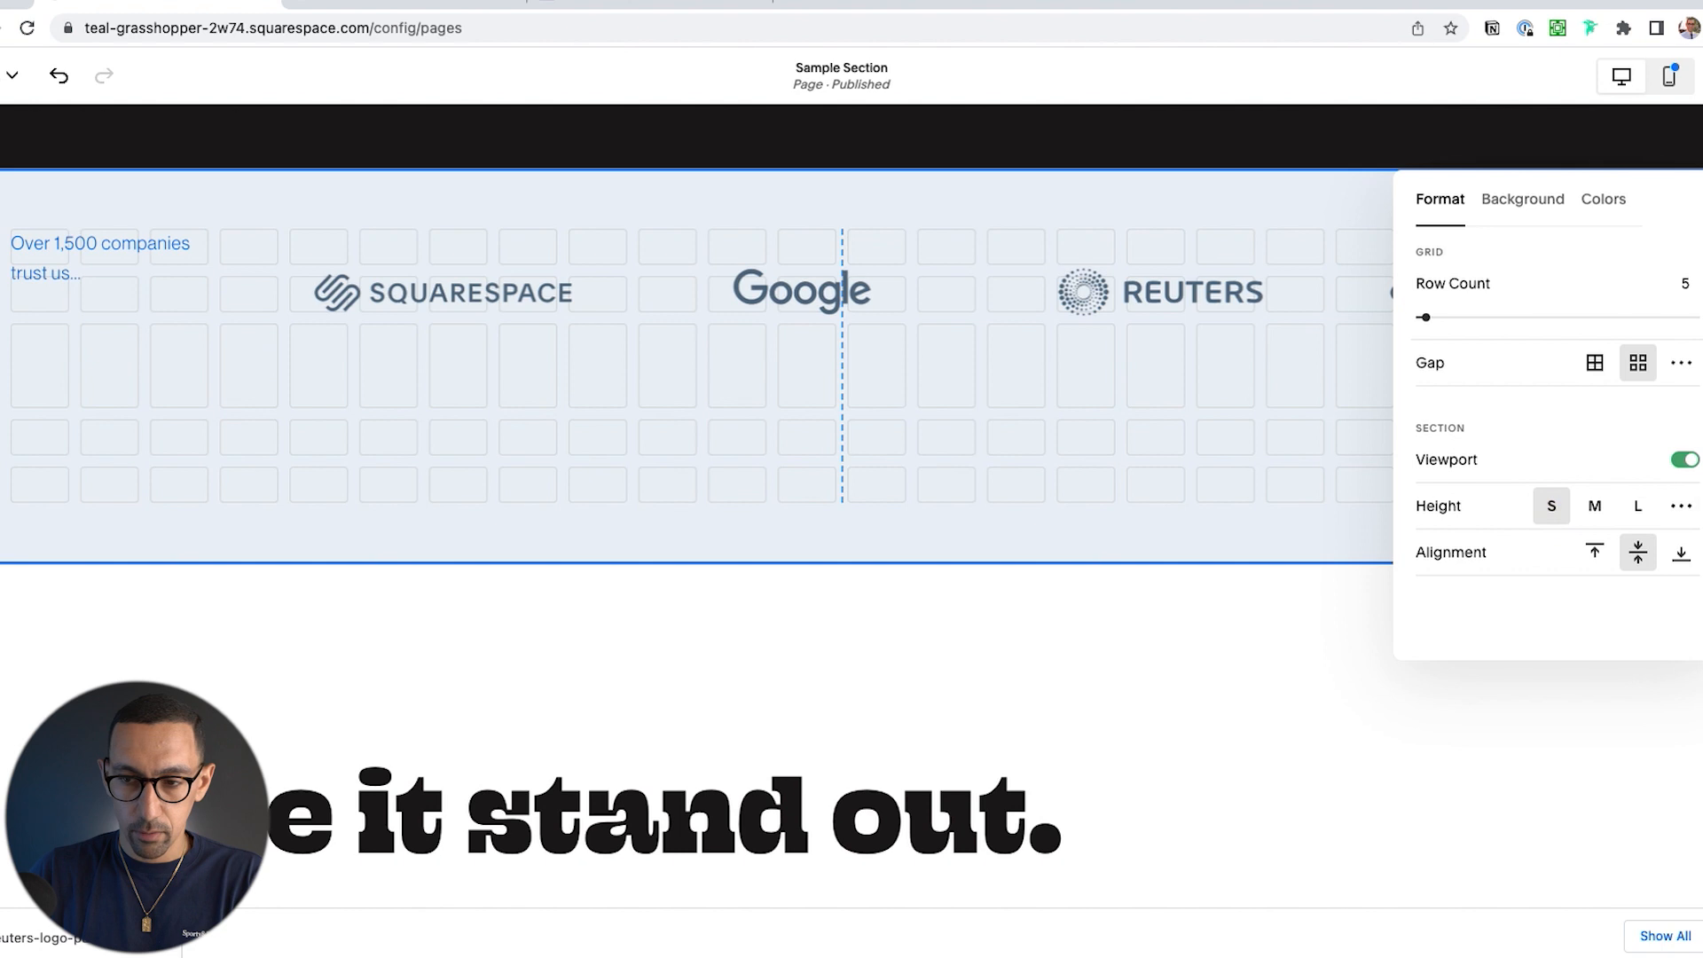
click(1677, 512)
Step: Trim the empty grid rows below the gallery so the logo section ends just beneath it
click(902, 323)
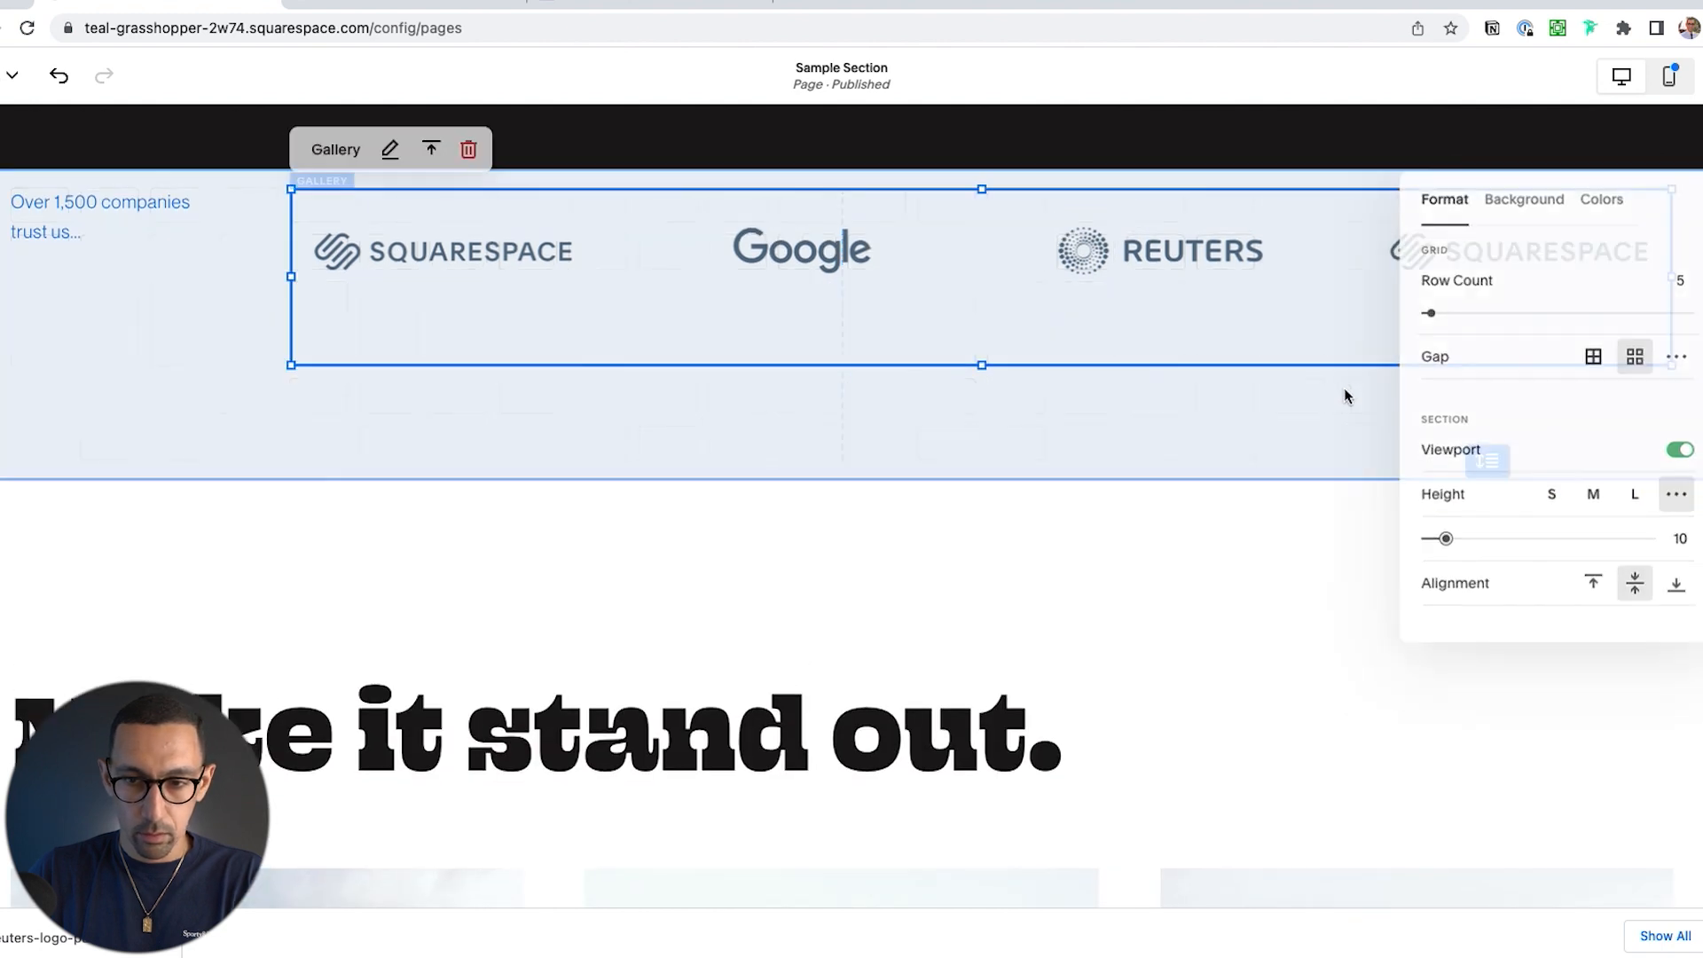
drag(1487, 462, 1488, 367)
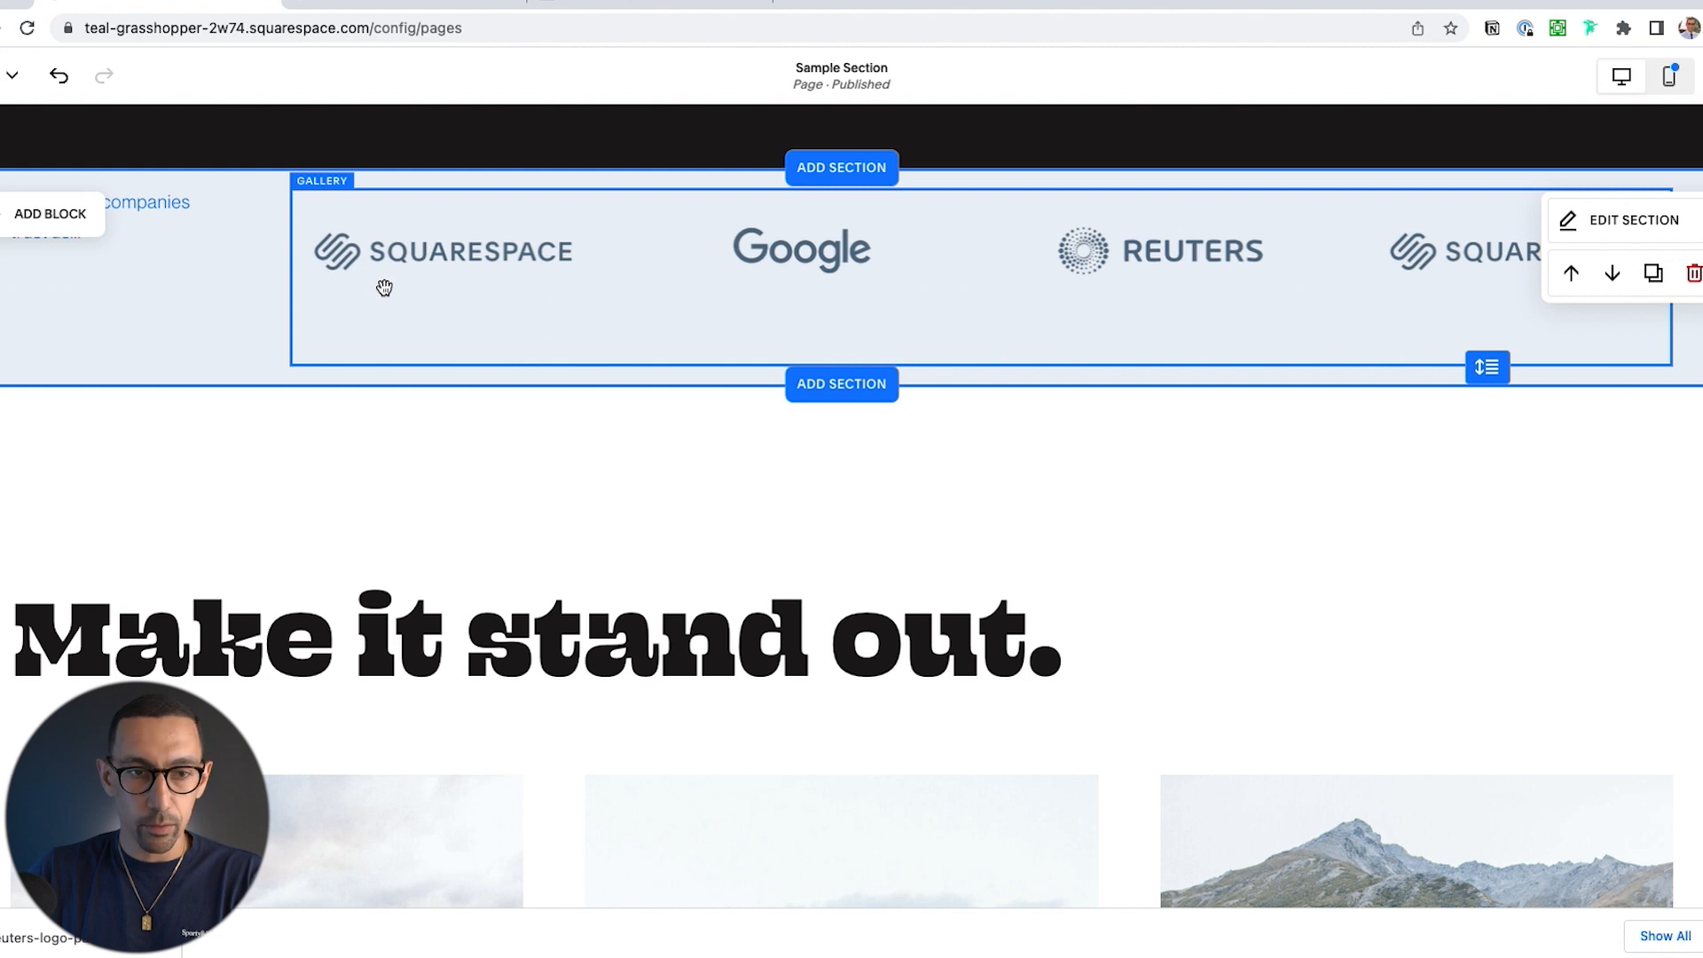
click(165, 277)
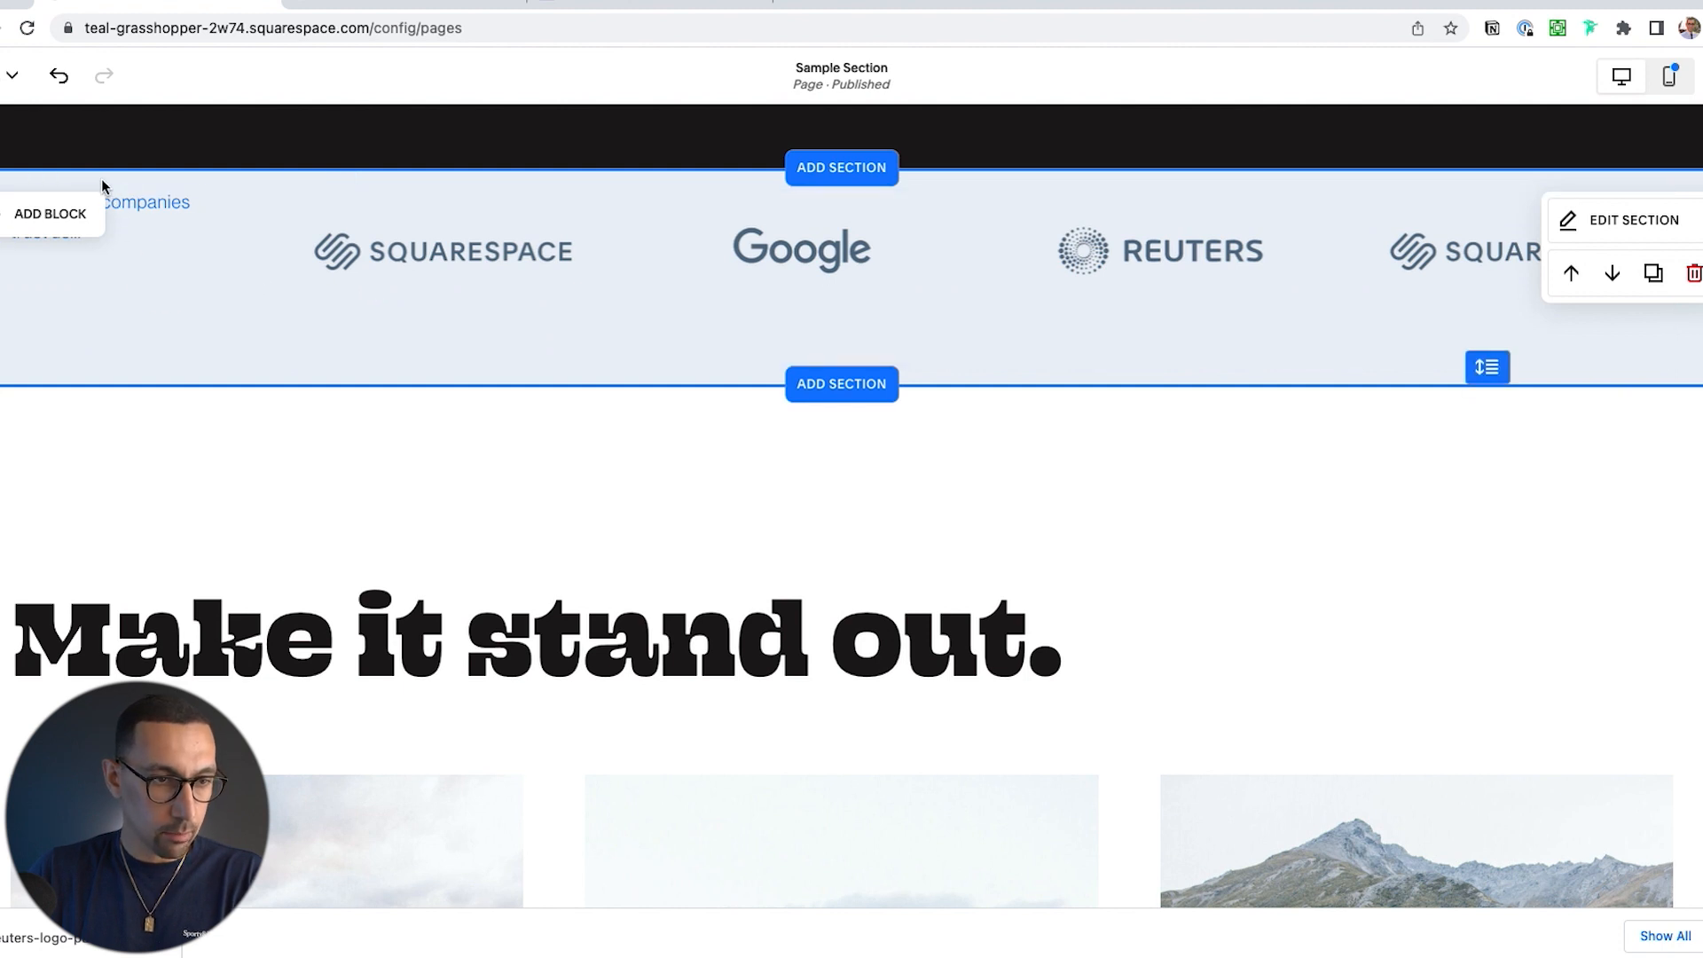
Step: Move the "Over 1,500 companies trust us..." text down one grid row beside the logos and try shortening the gallery again
click(133, 206)
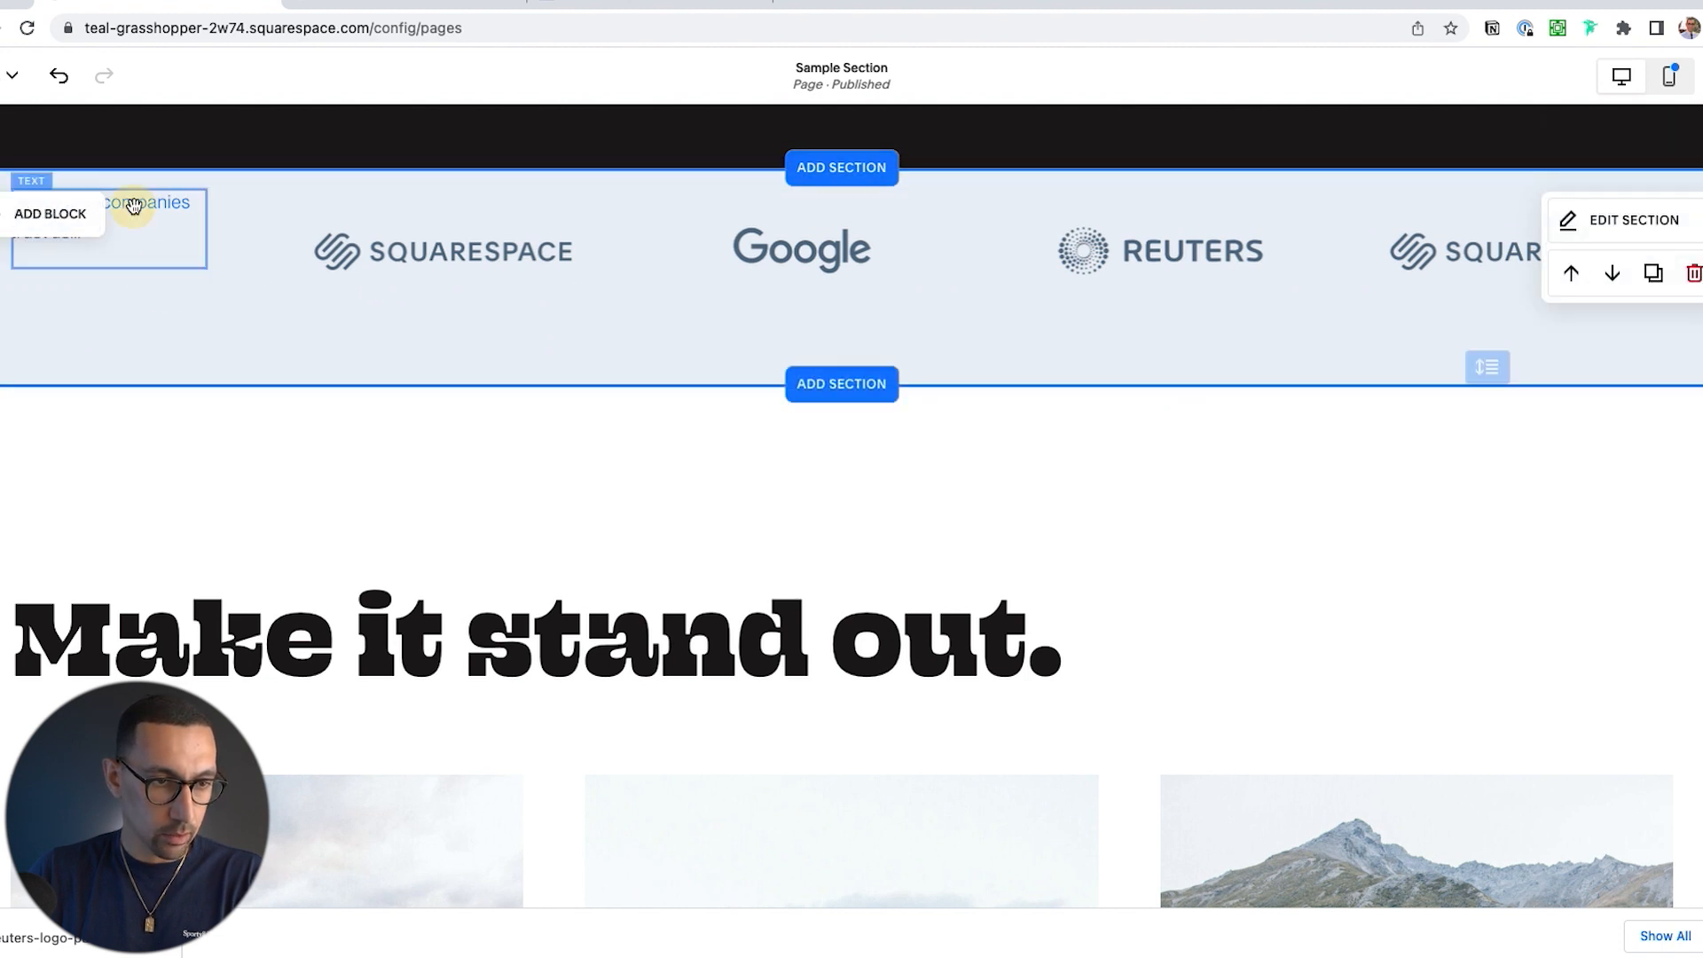
drag(39, 148, 33, 232)
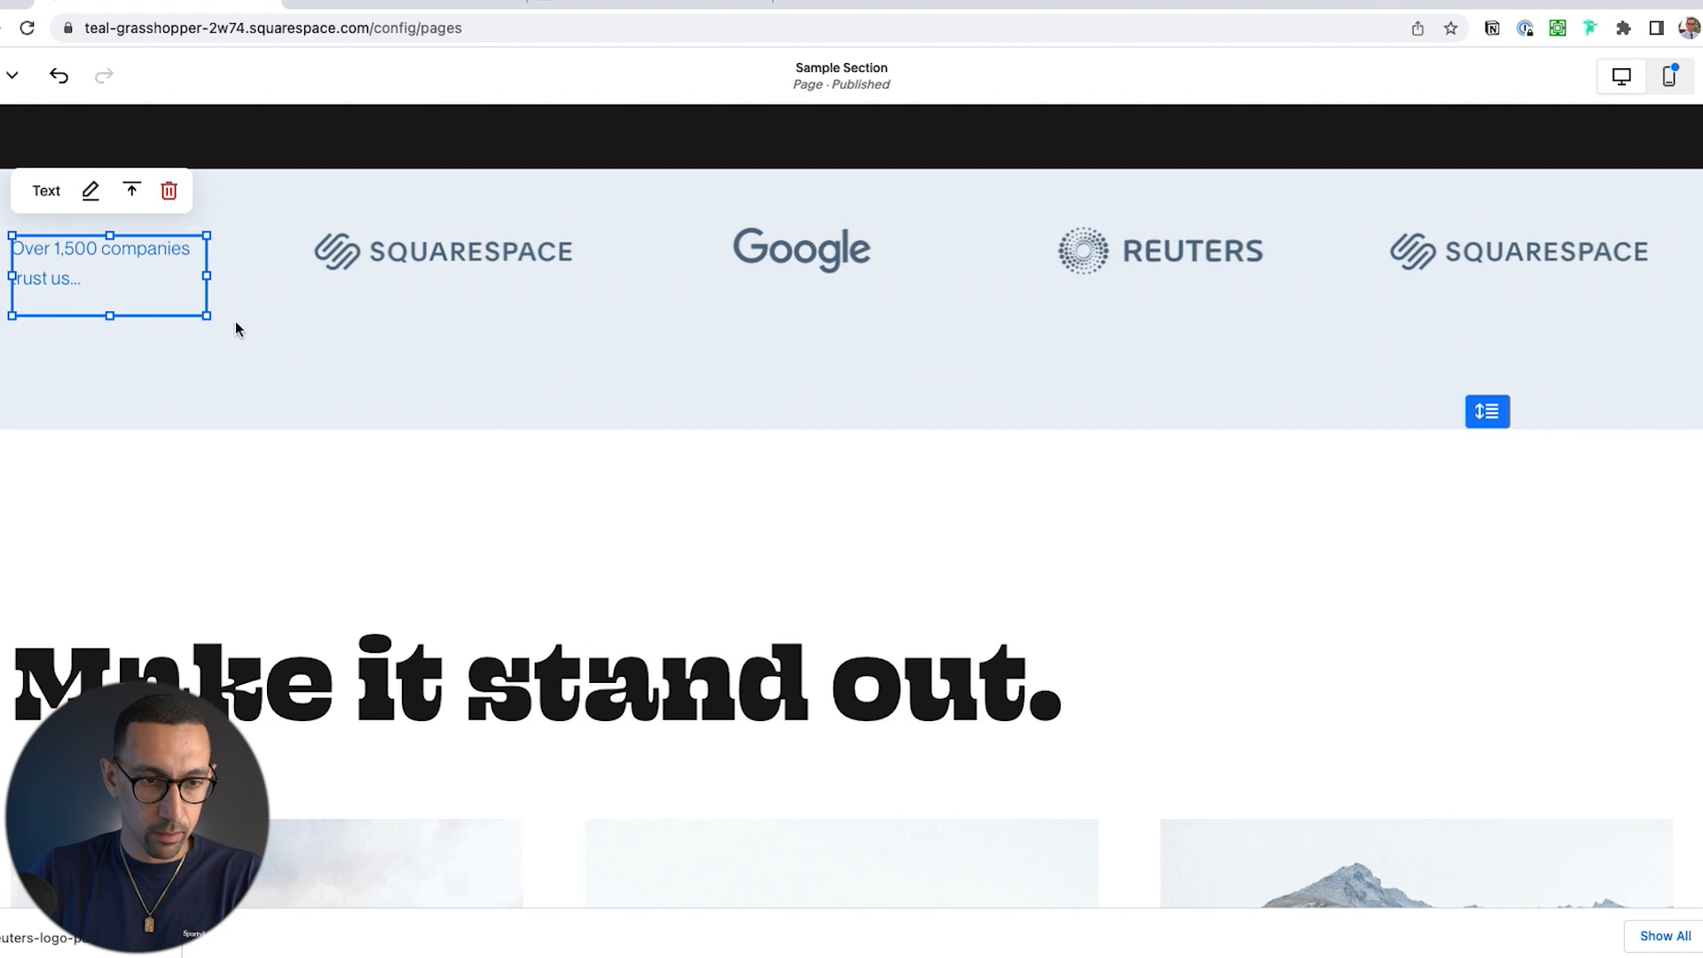
drag(1490, 325, 1500, 381)
drag(984, 410, 996, 354)
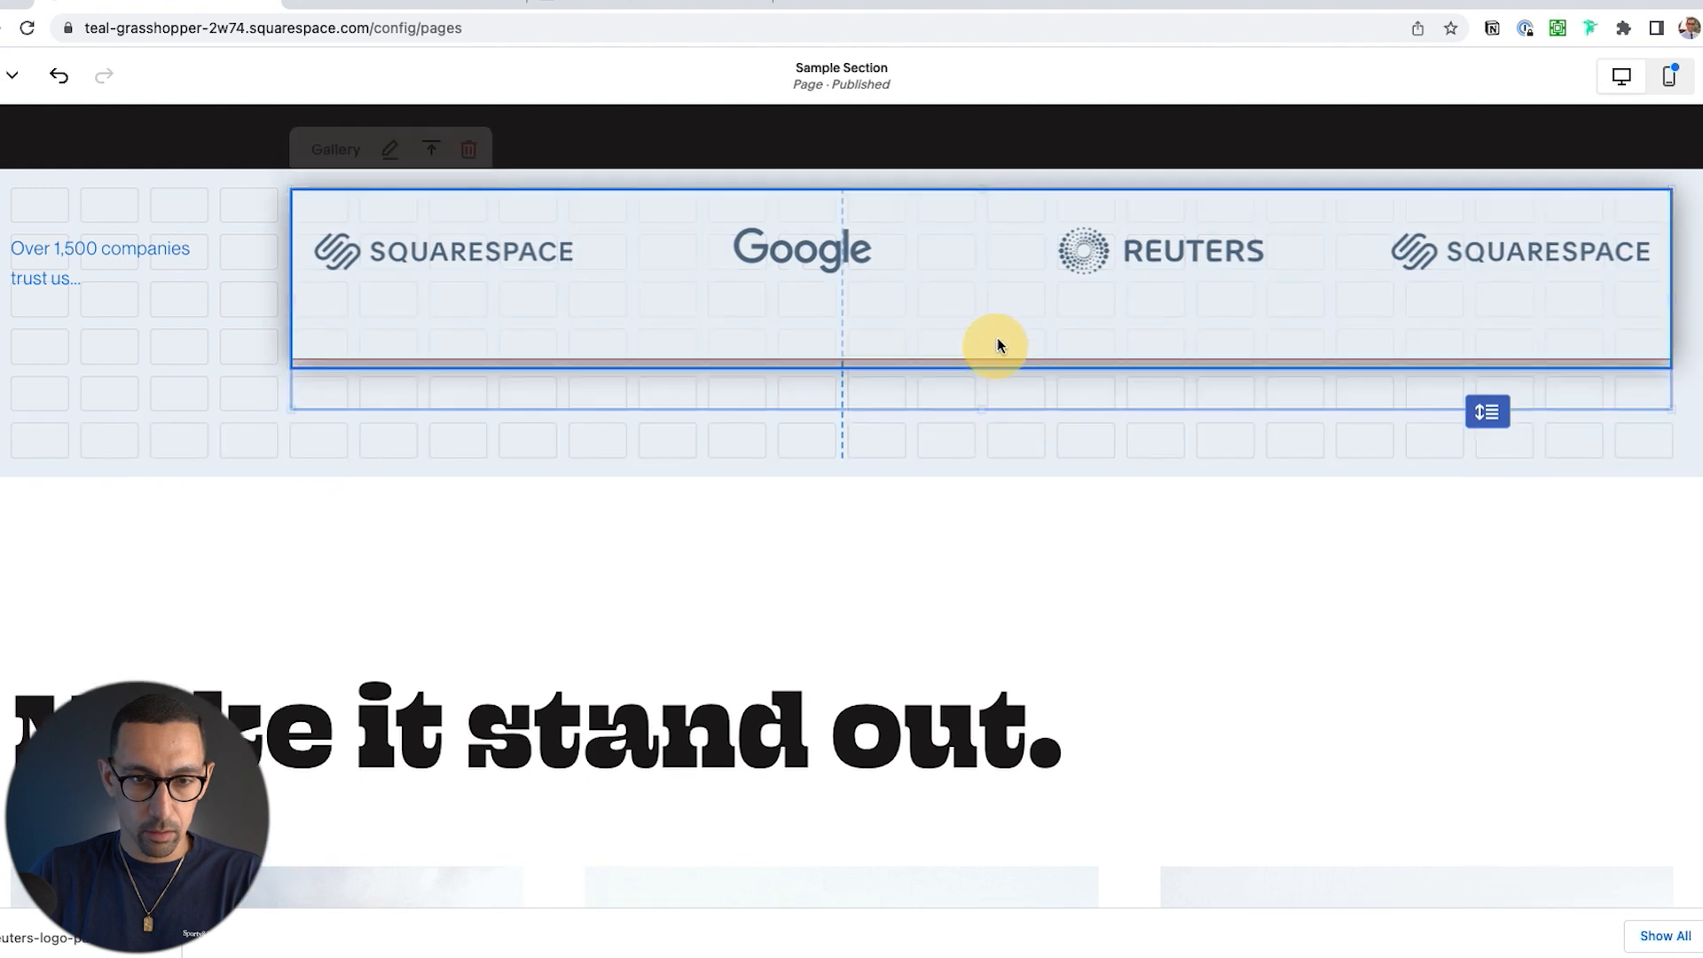
click(1540, 342)
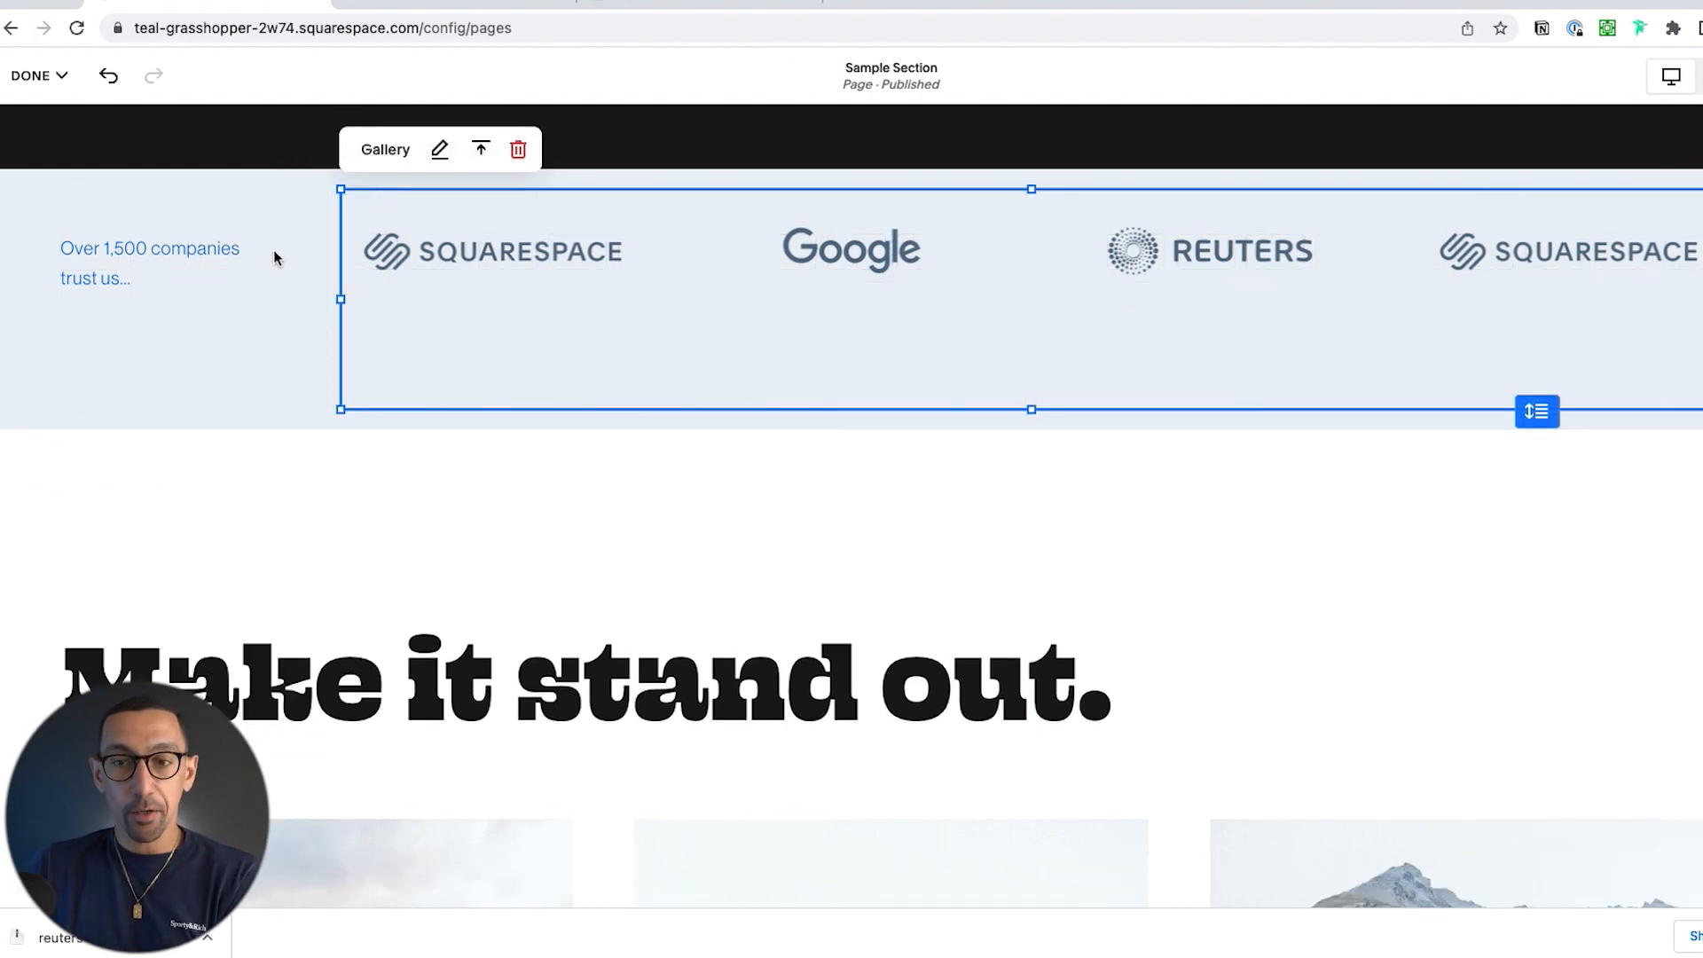
Step: Save the Sample Section page and review the logo section in the page preview
click(37, 75)
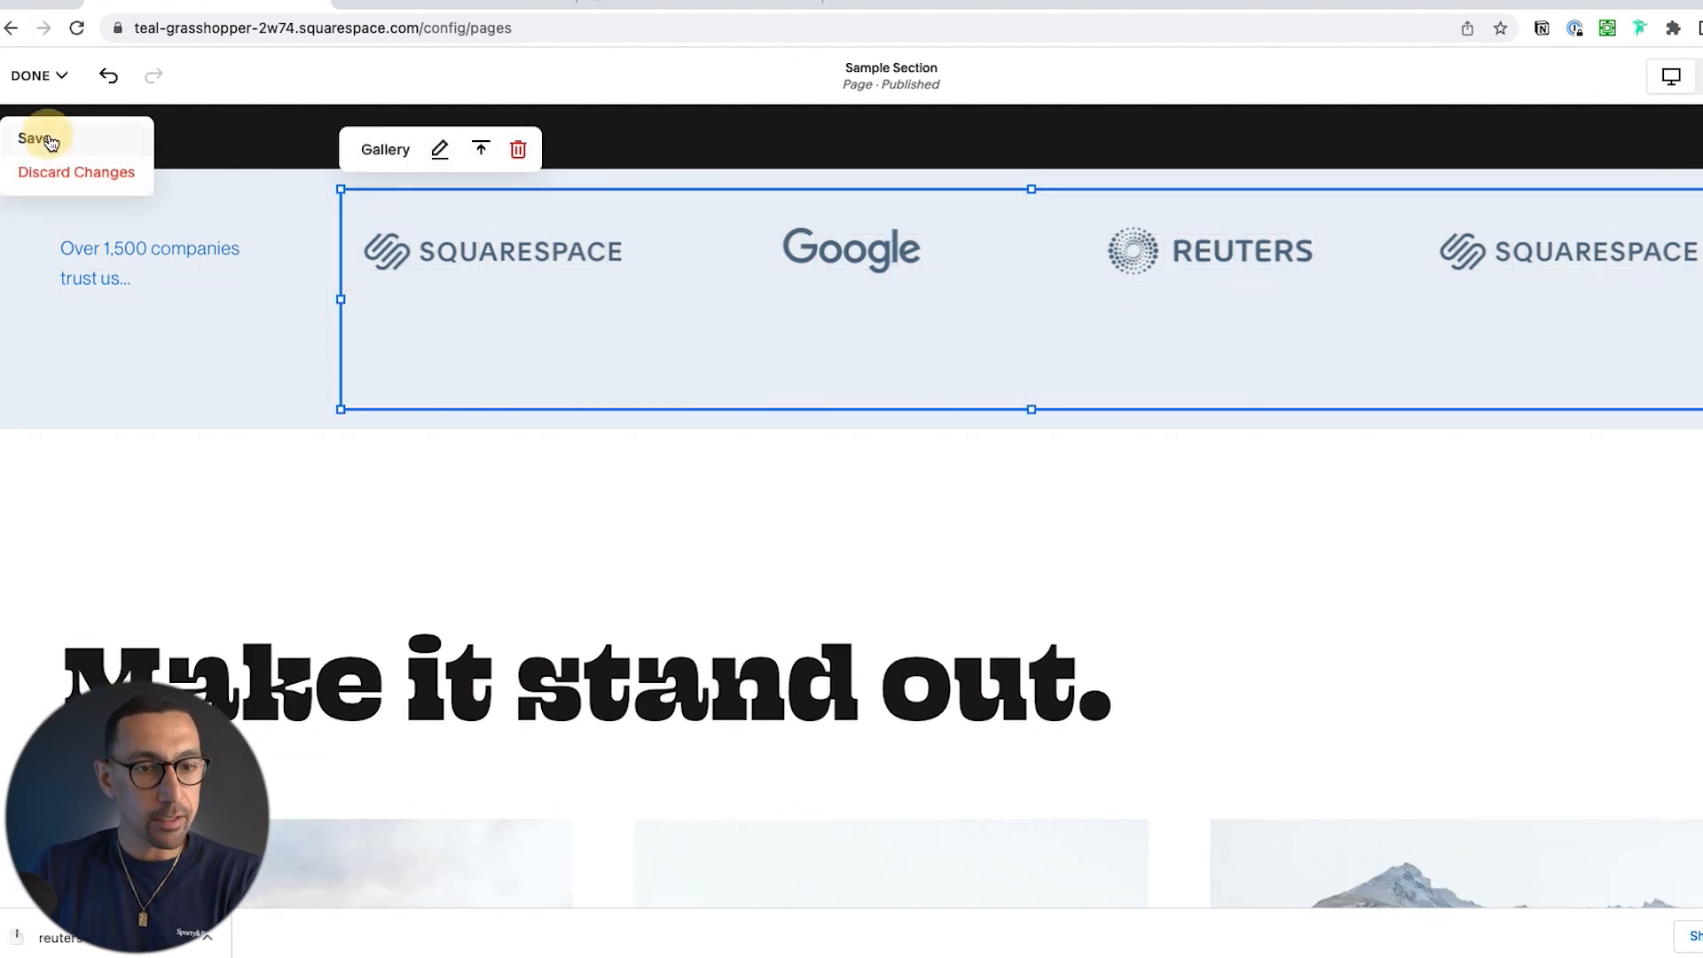
click(45, 136)
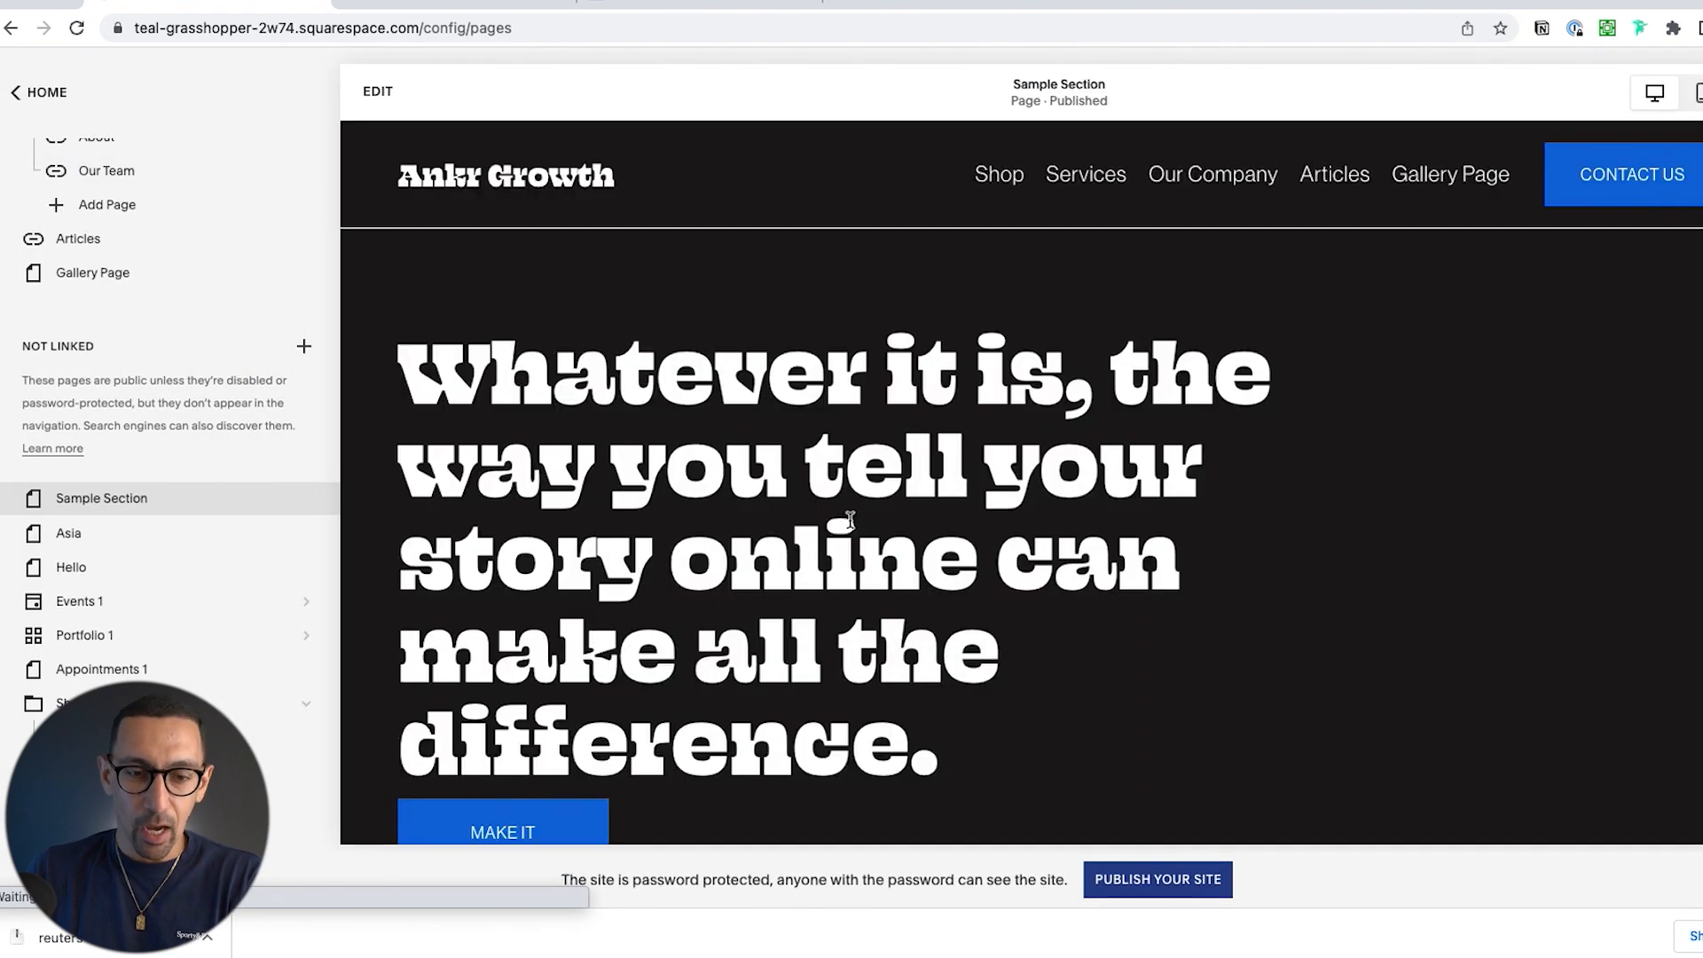
scroll(849, 525, down, 6)
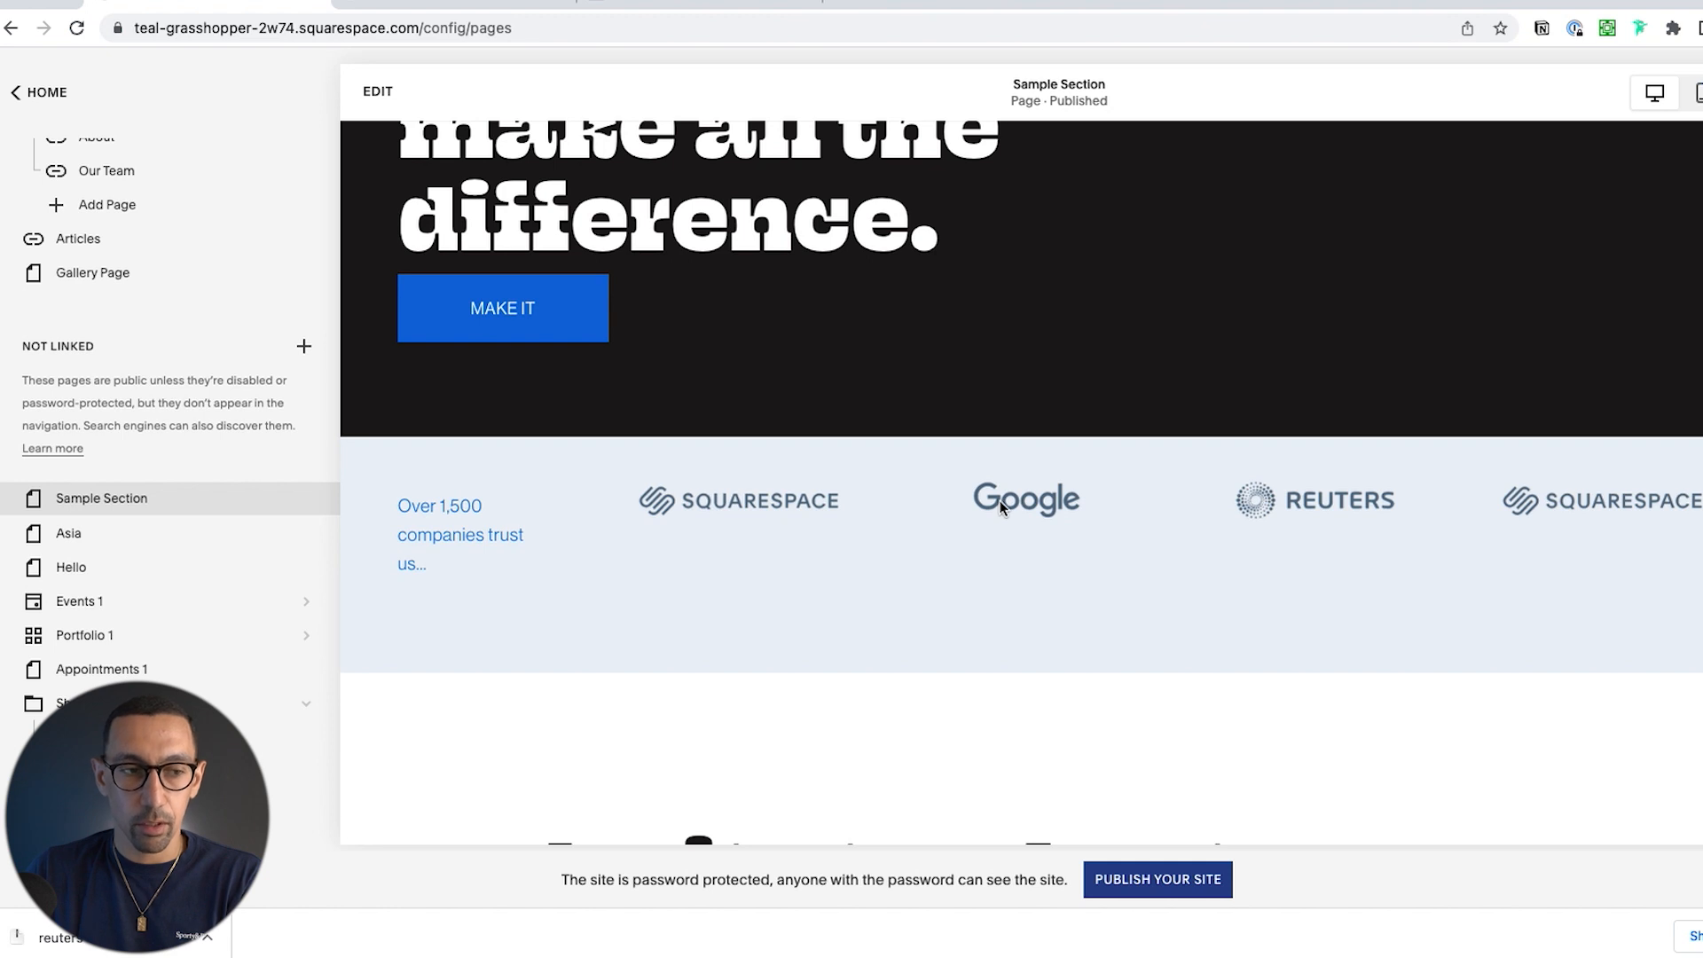
Step: Switch to Figma and nudge the slate-blue rectangle behind the Google logo in Frame 4 down to Y 6
key(ctrl+Up)
click(931, 233)
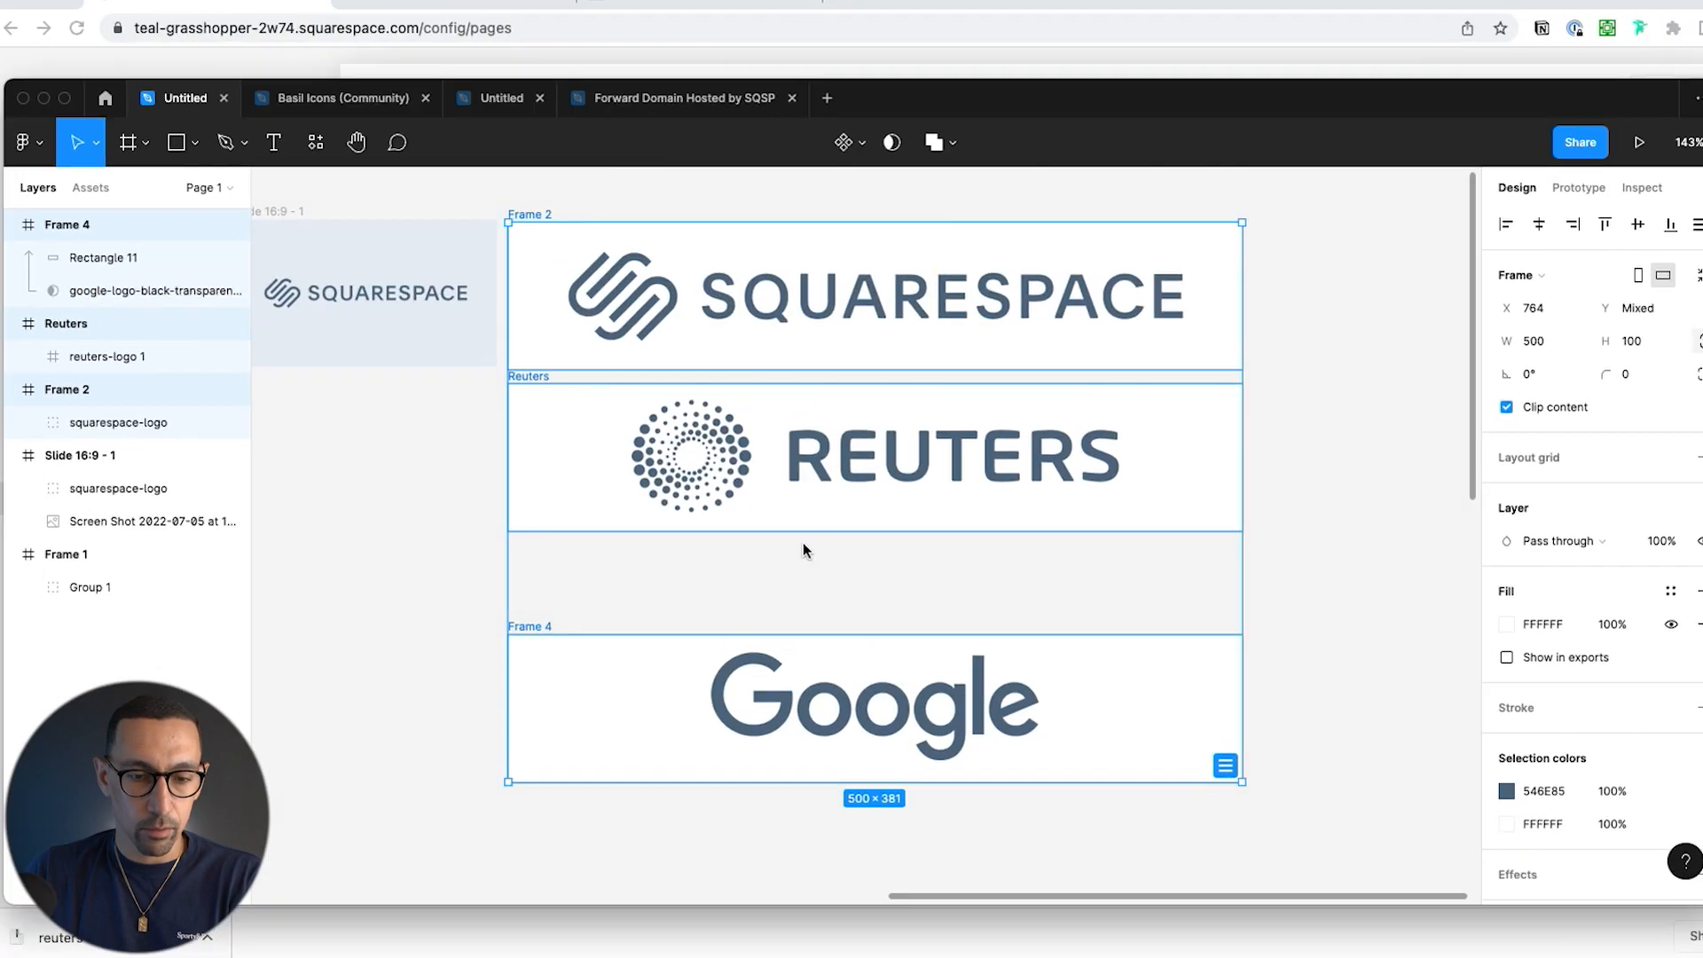
click(958, 708)
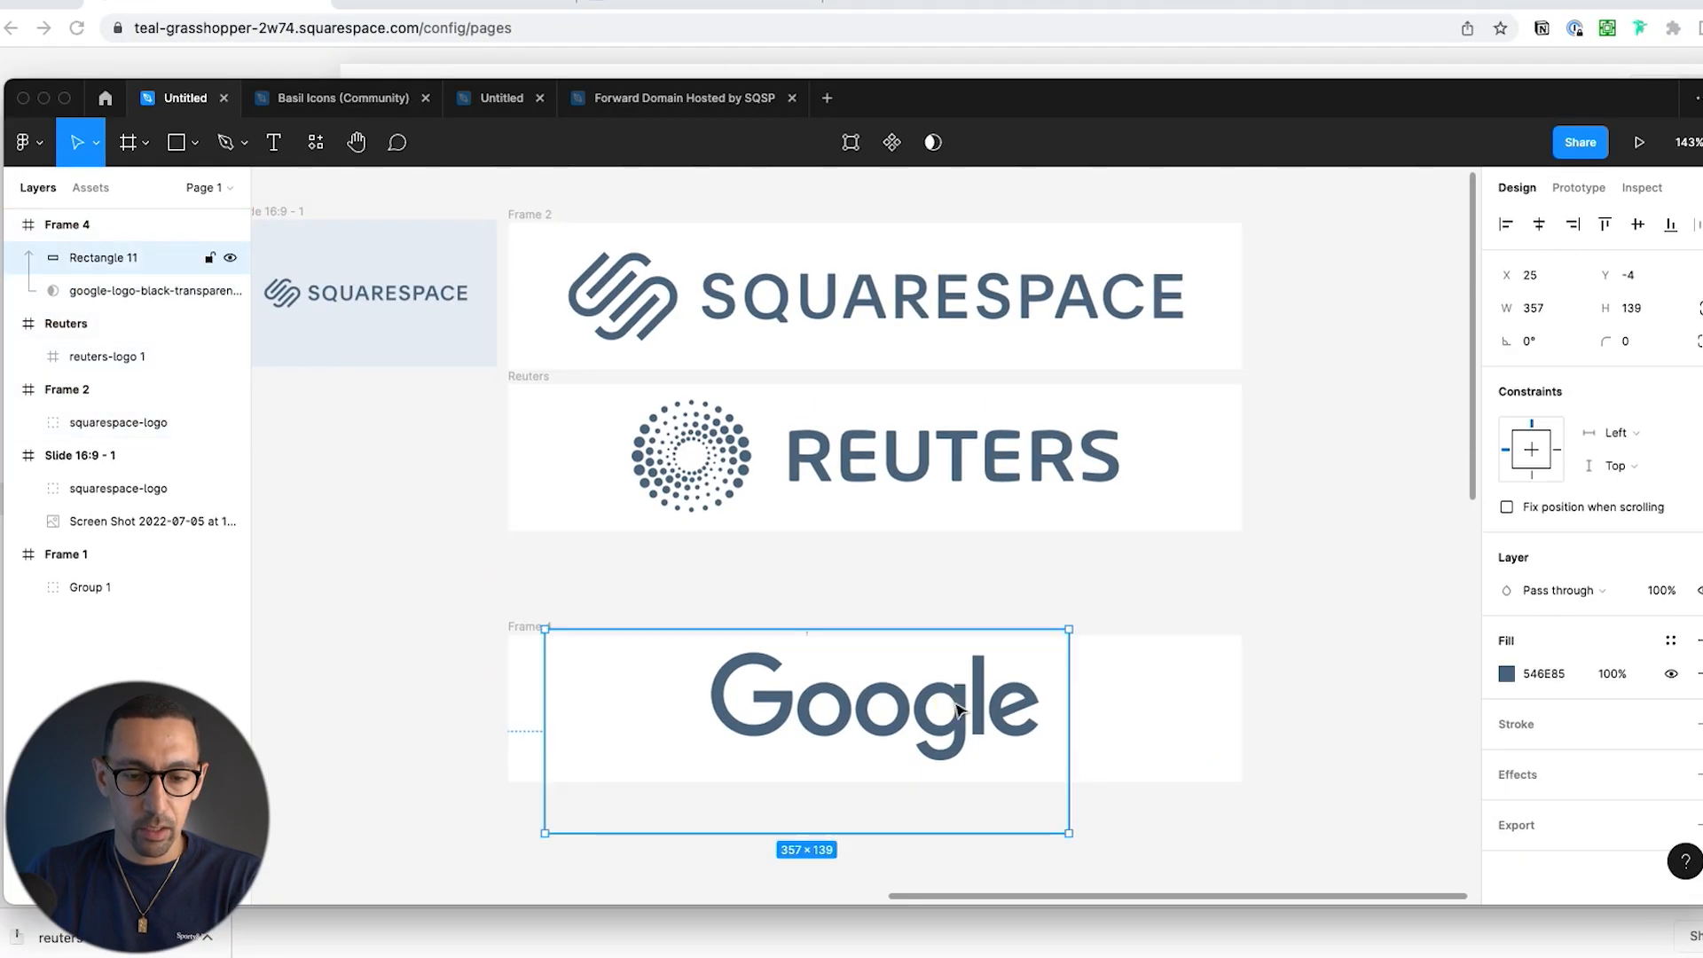
key(Down)
key(Down)
key(Down)
key(Down)
key(Down)
key(Down)
key(Down)
key(Down)
key(Down)
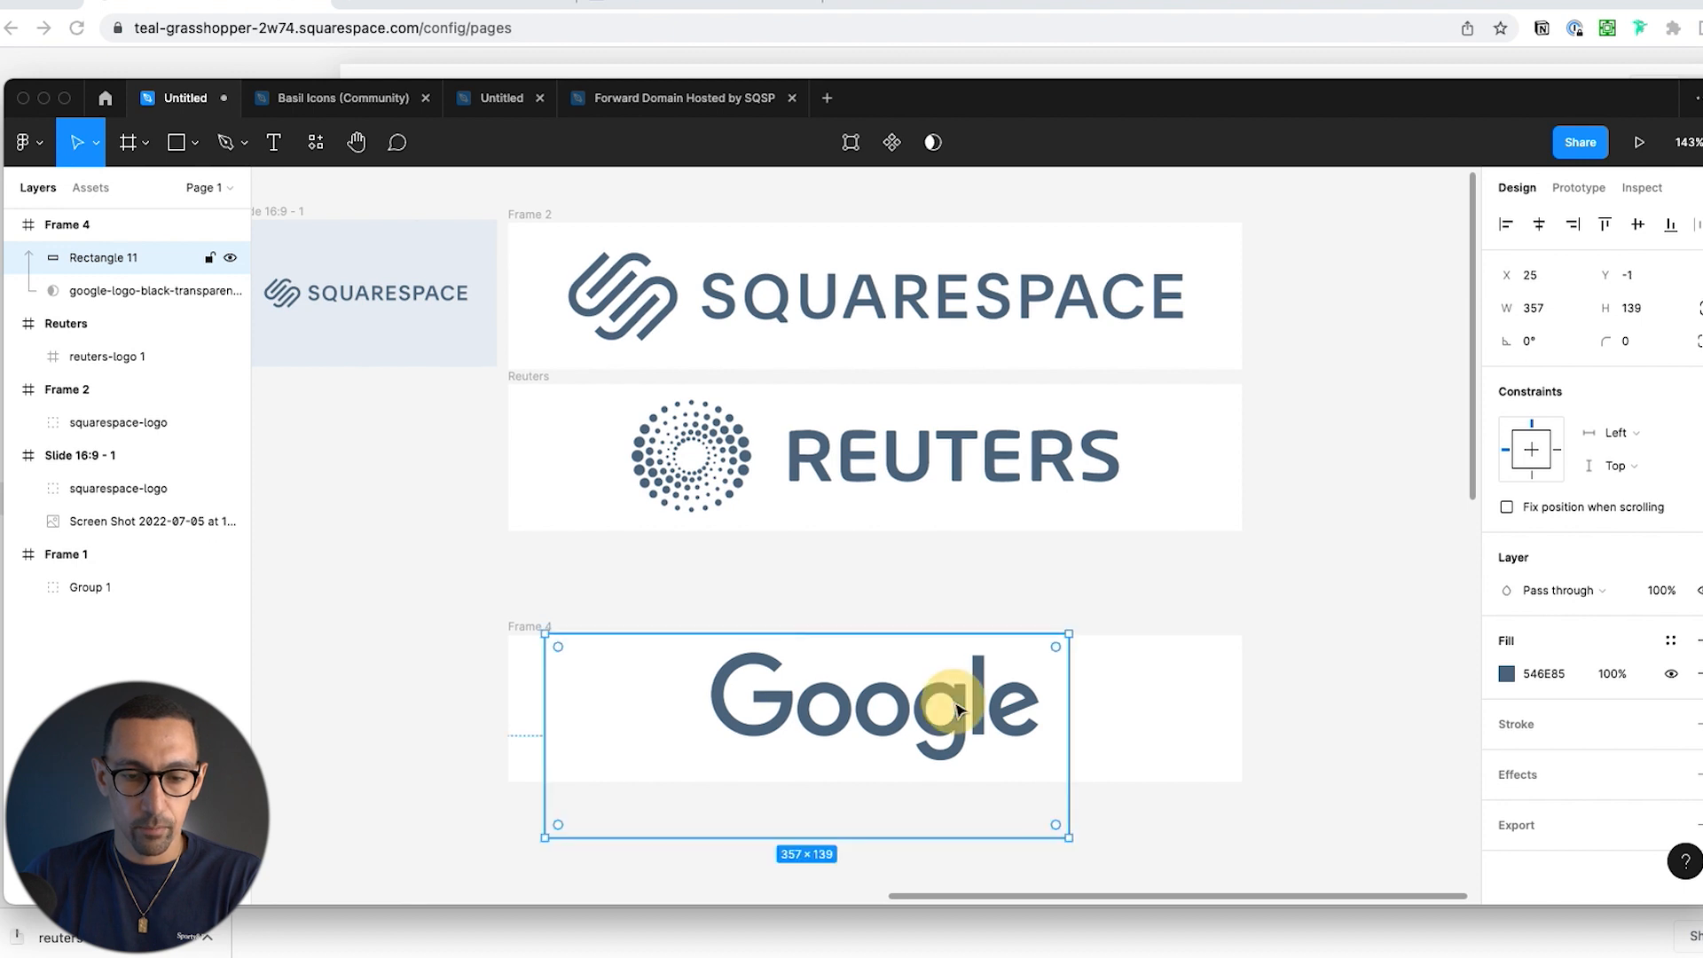
key(Down)
key(Down)
key(Down)
key(Down)
key(Down)
key(Down)
key(Down)
key(Down)
key(Down)
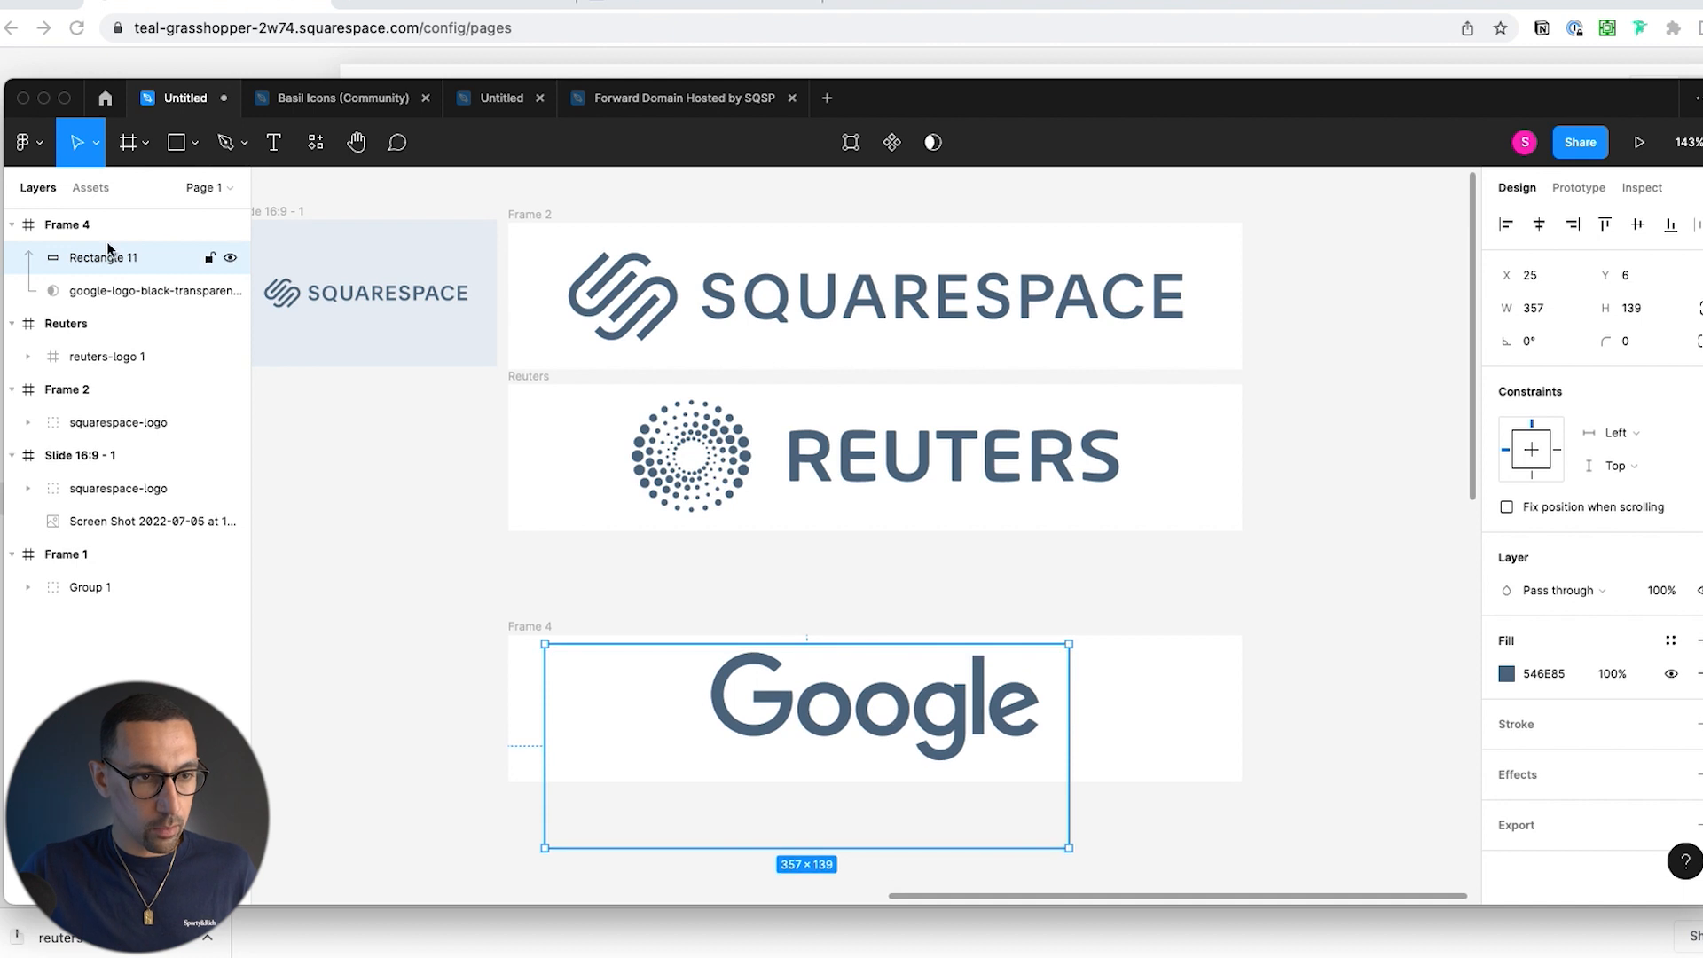
Step: Nudge the Google logo mask layer in Frame 4 down to Y 15 and switch back to the Squarespace page
click(135, 293)
key(Down)
key(Down)
key(Down)
key(Down)
key(Down)
key(Down)
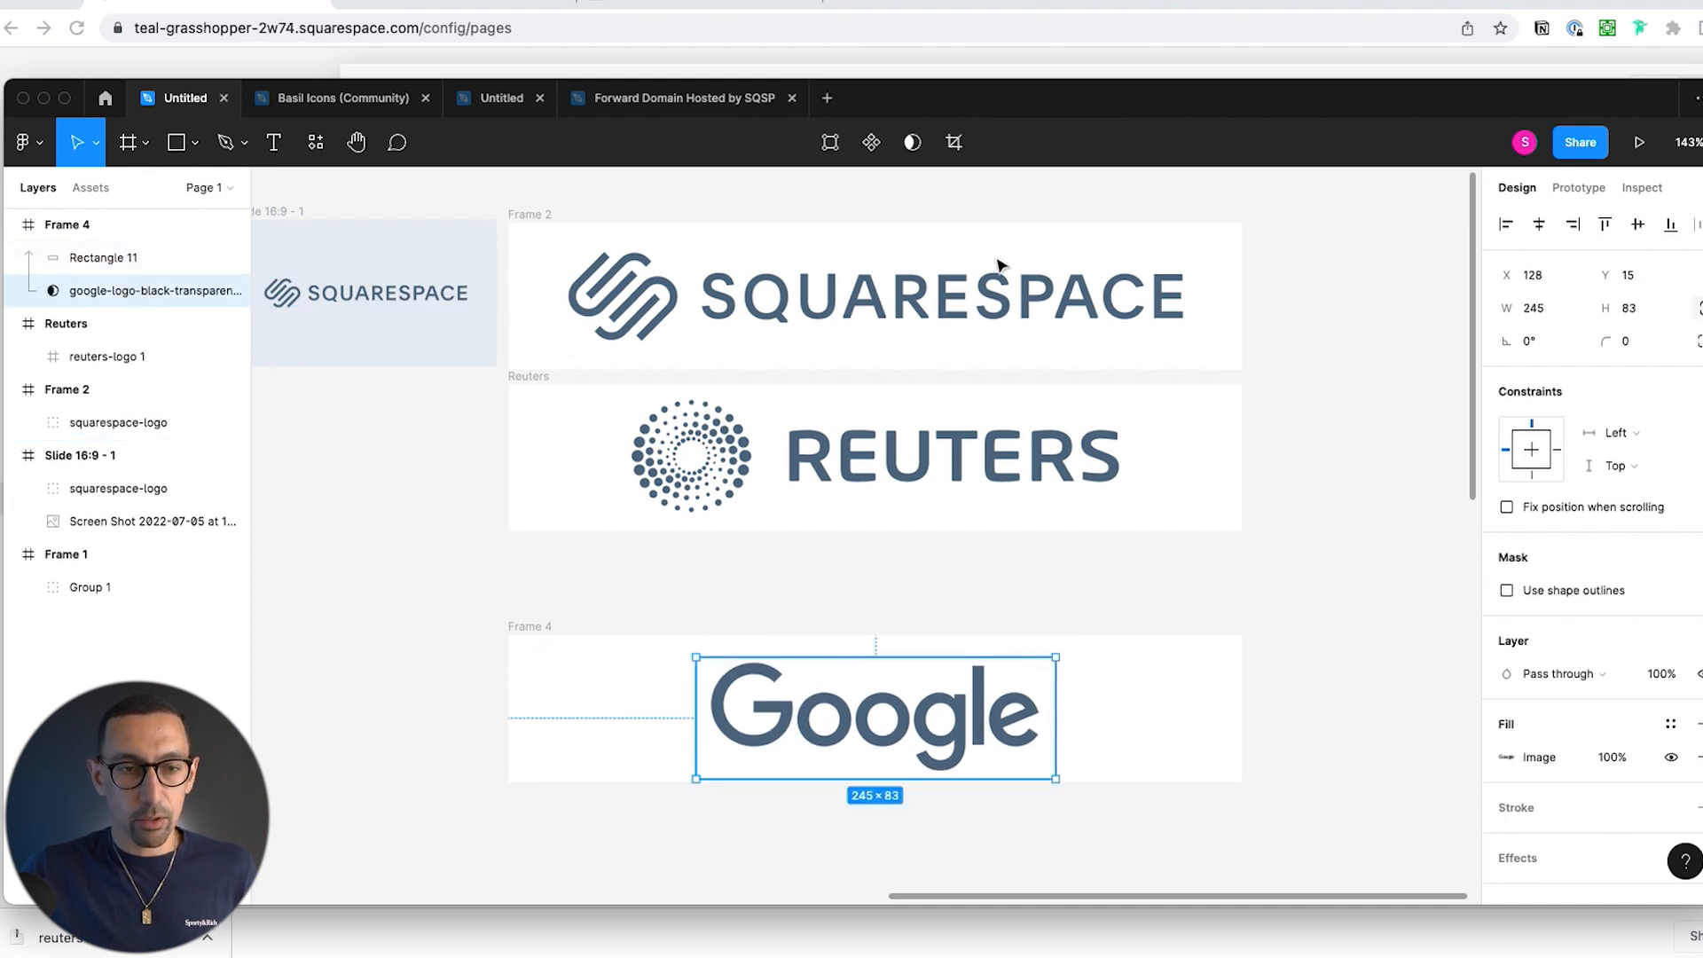
click(975, 22)
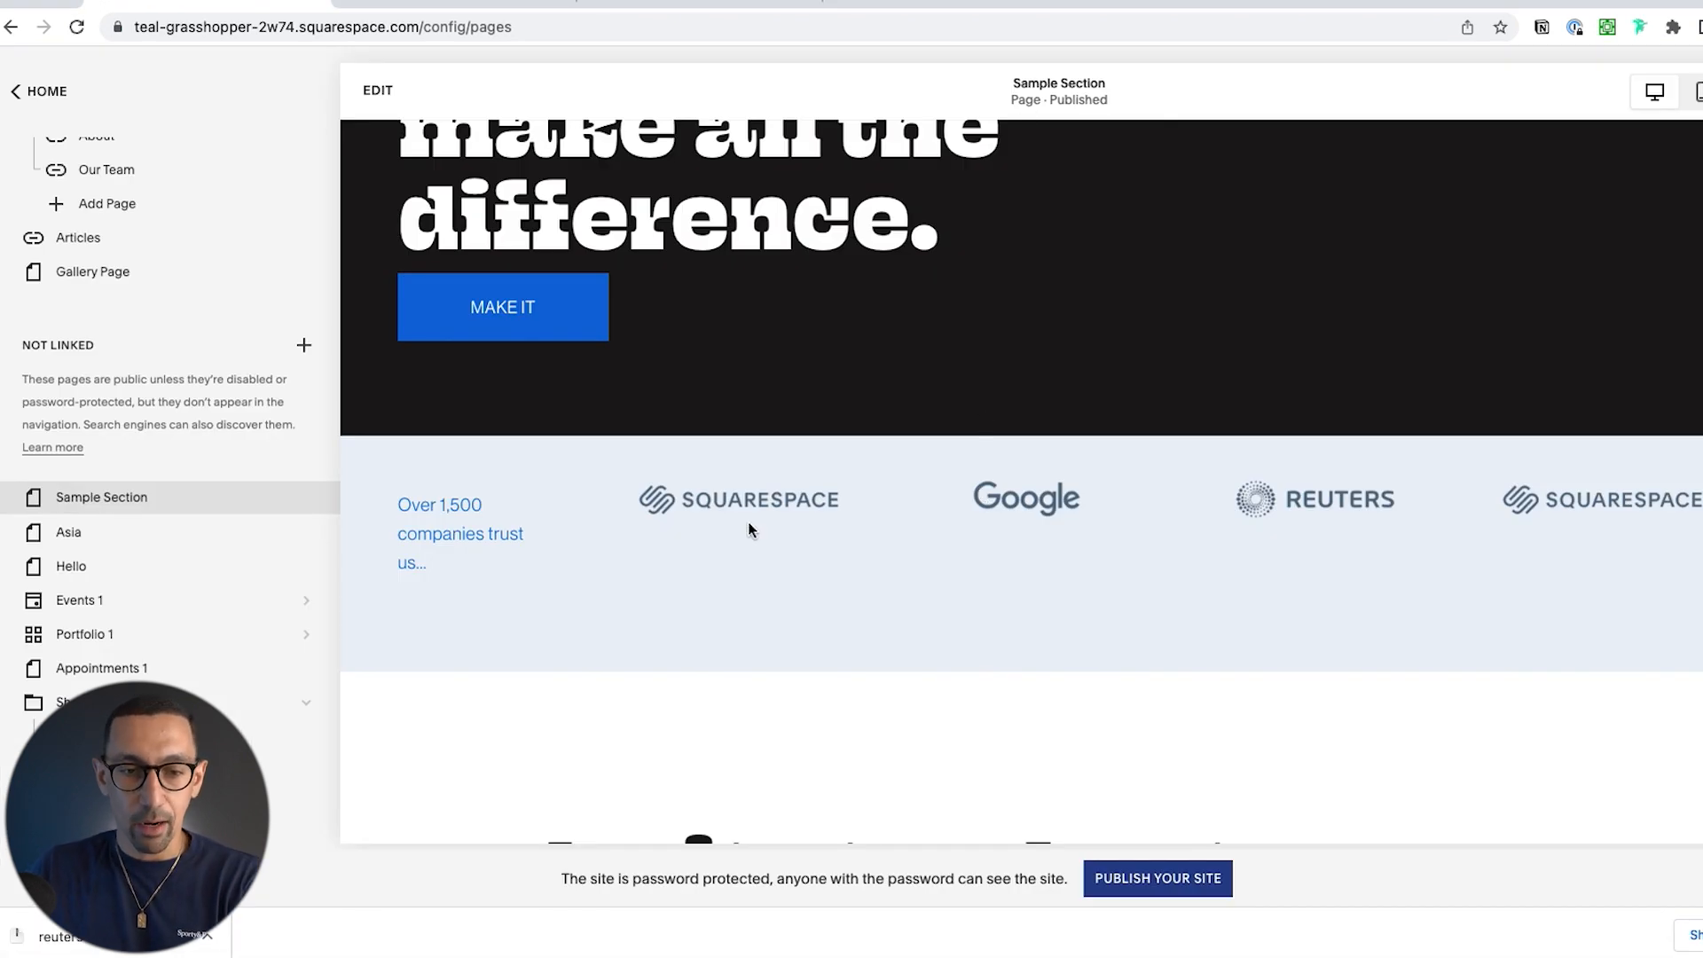
Step: Reopen the page for editing and move the "Over 1,500 companies trust us..." text to the section's top middle, widened to one line
double_click(395, 514)
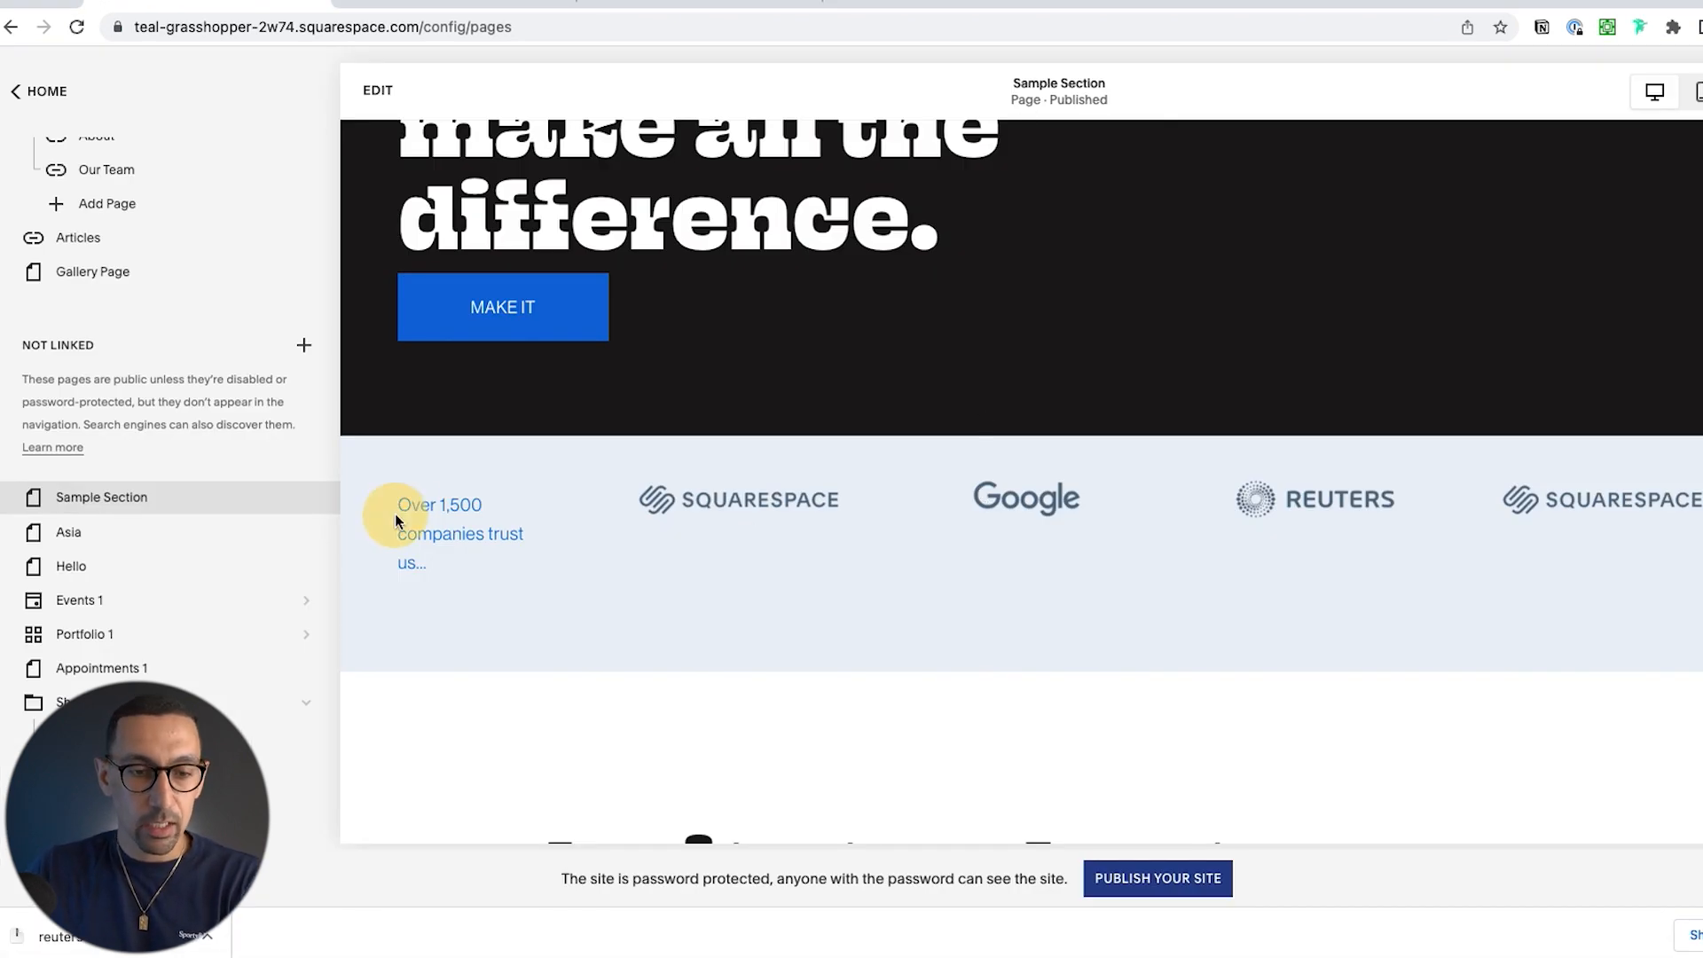
scroll(472, 575, down, 2)
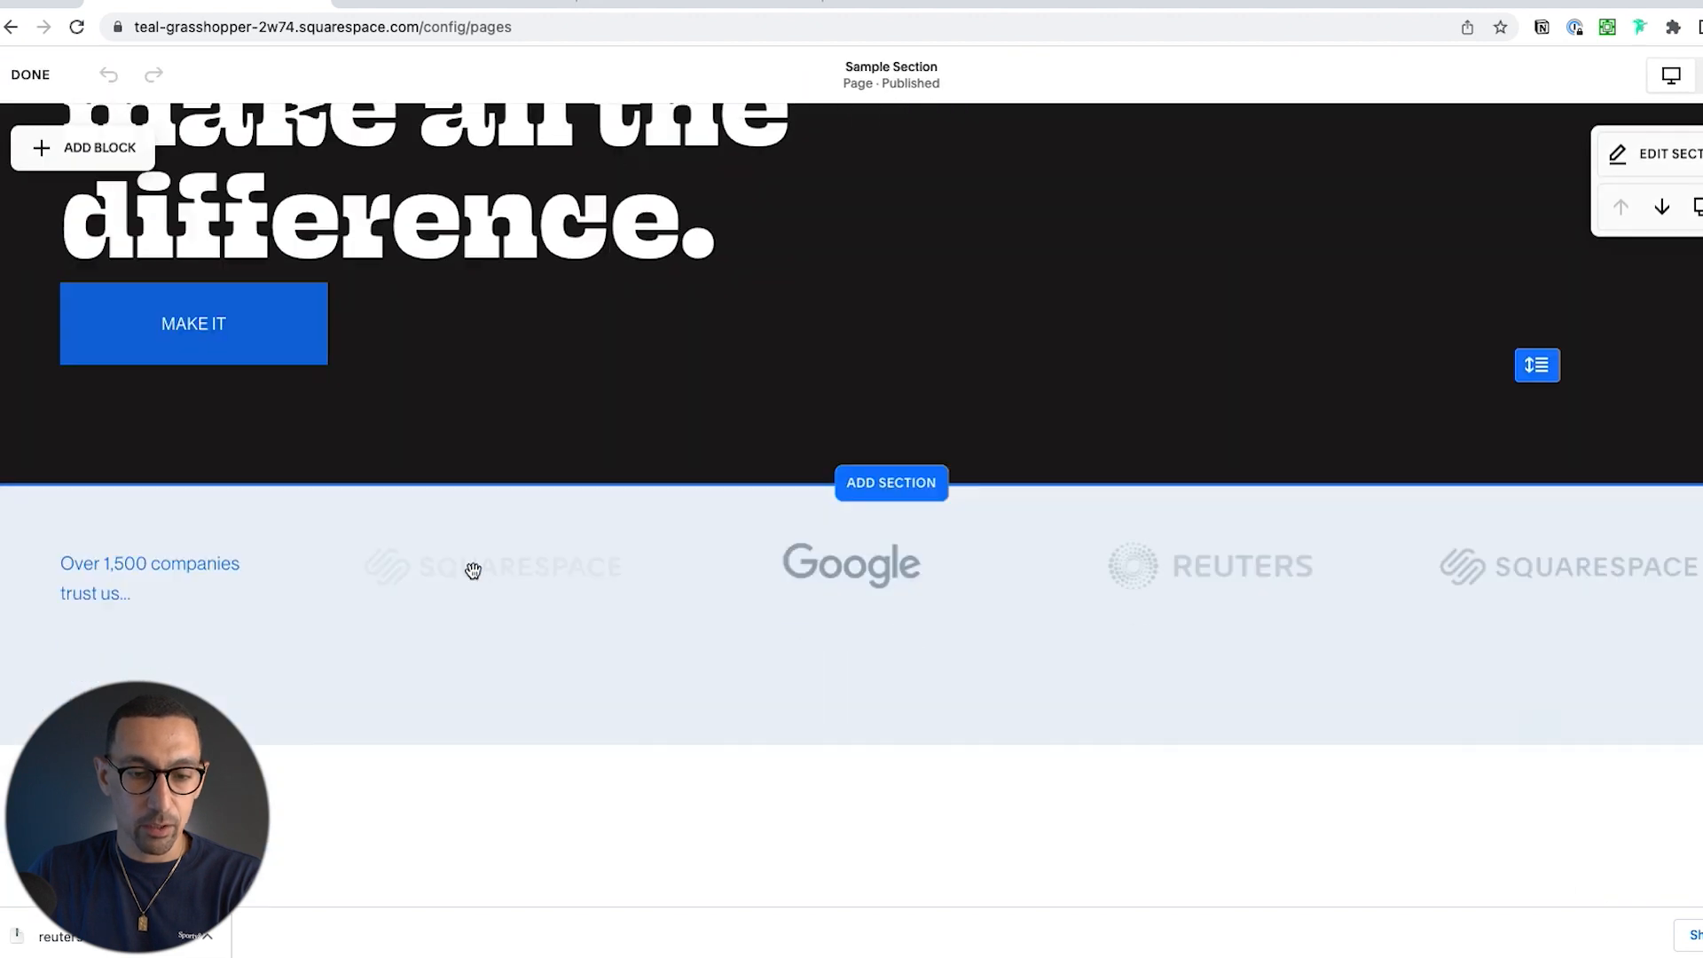
drag(134, 509, 820, 436)
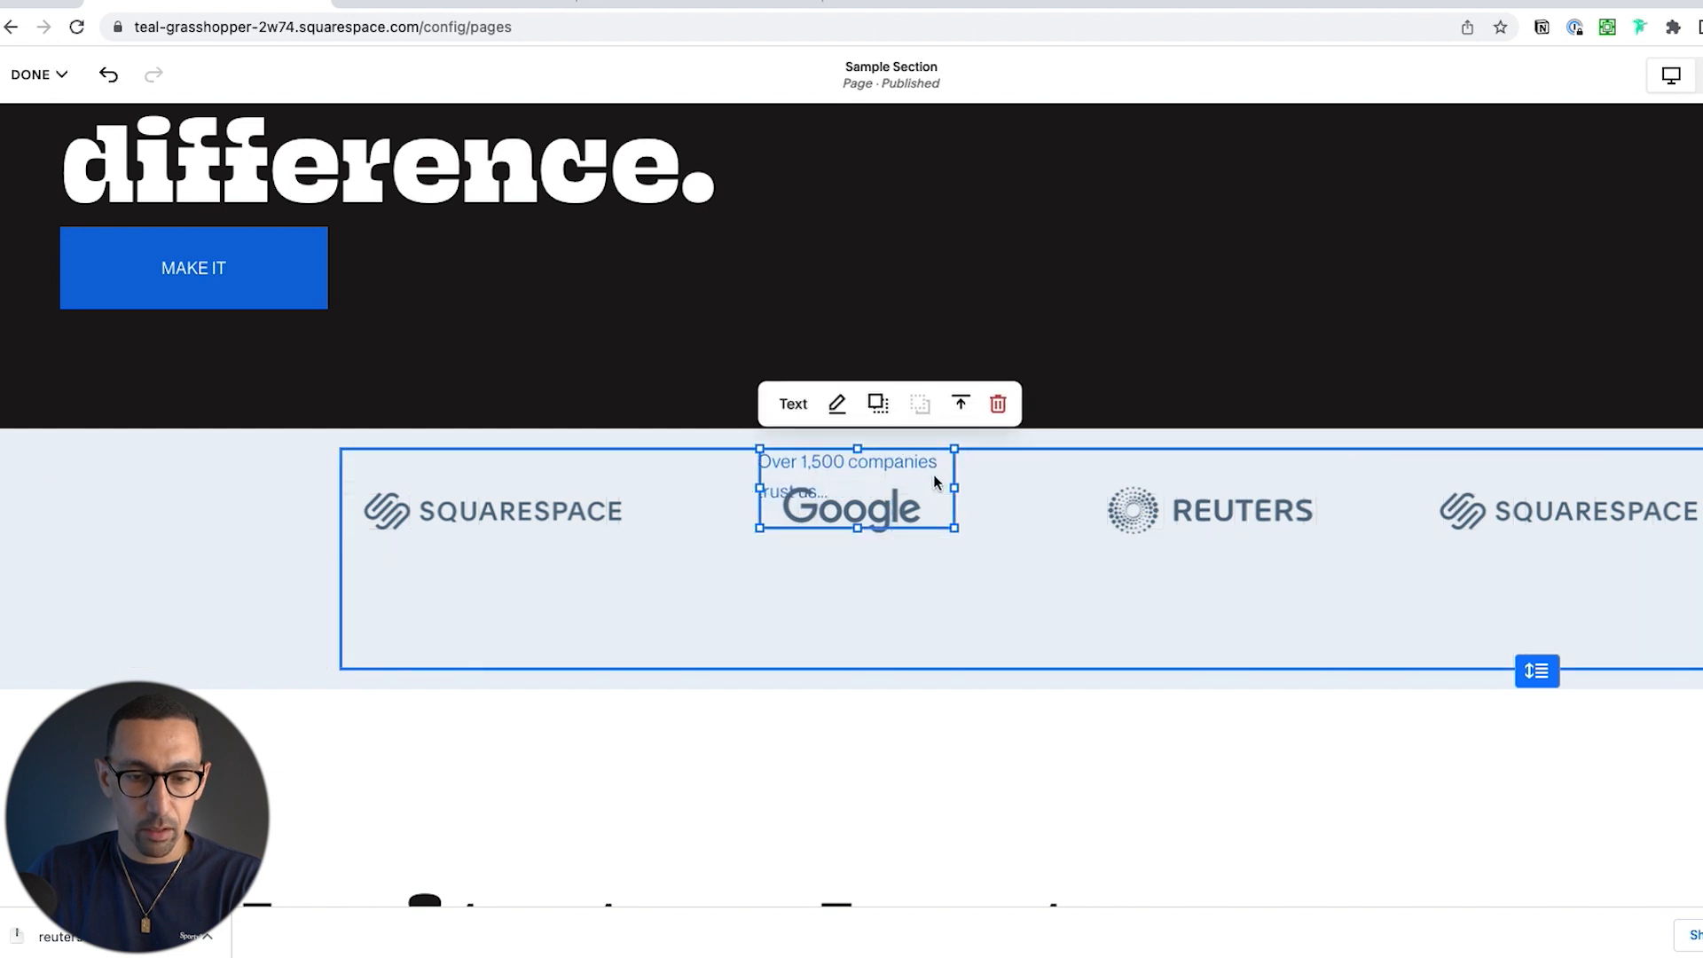
drag(955, 487, 1096, 488)
drag(761, 488, 619, 487)
drag(868, 529, 859, 480)
double_click(793, 463)
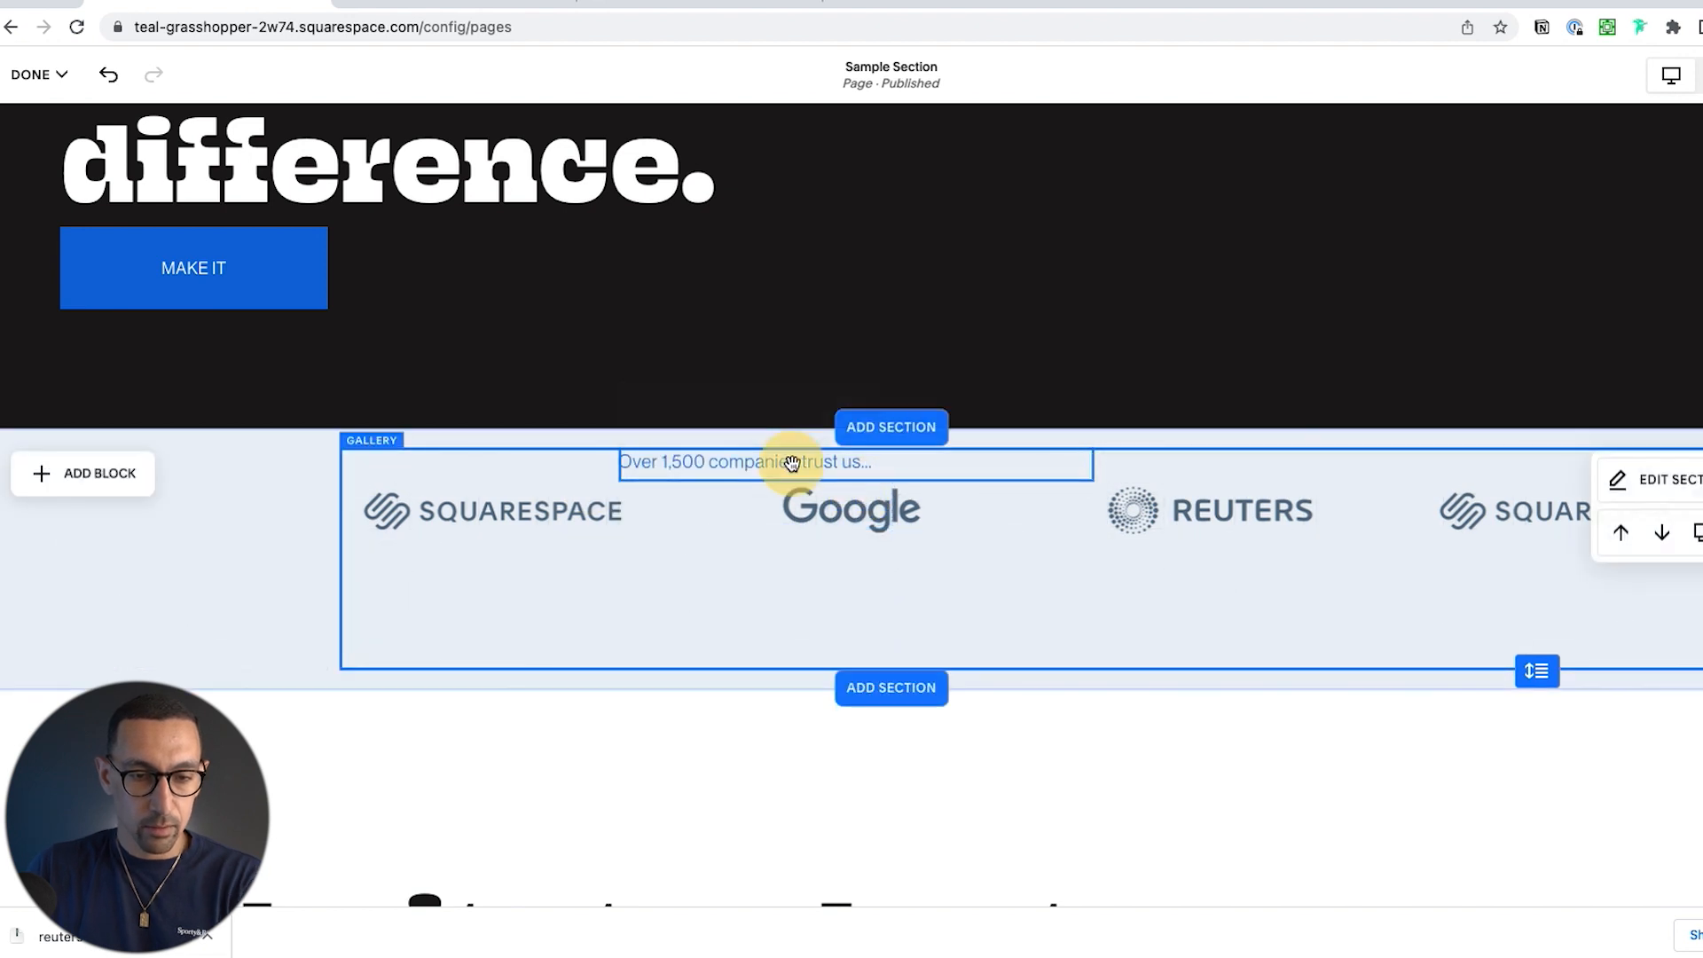
Step: Move the logo gallery below the "Over 1,500 companies trust us..." text and center-align that text
click(853, 512)
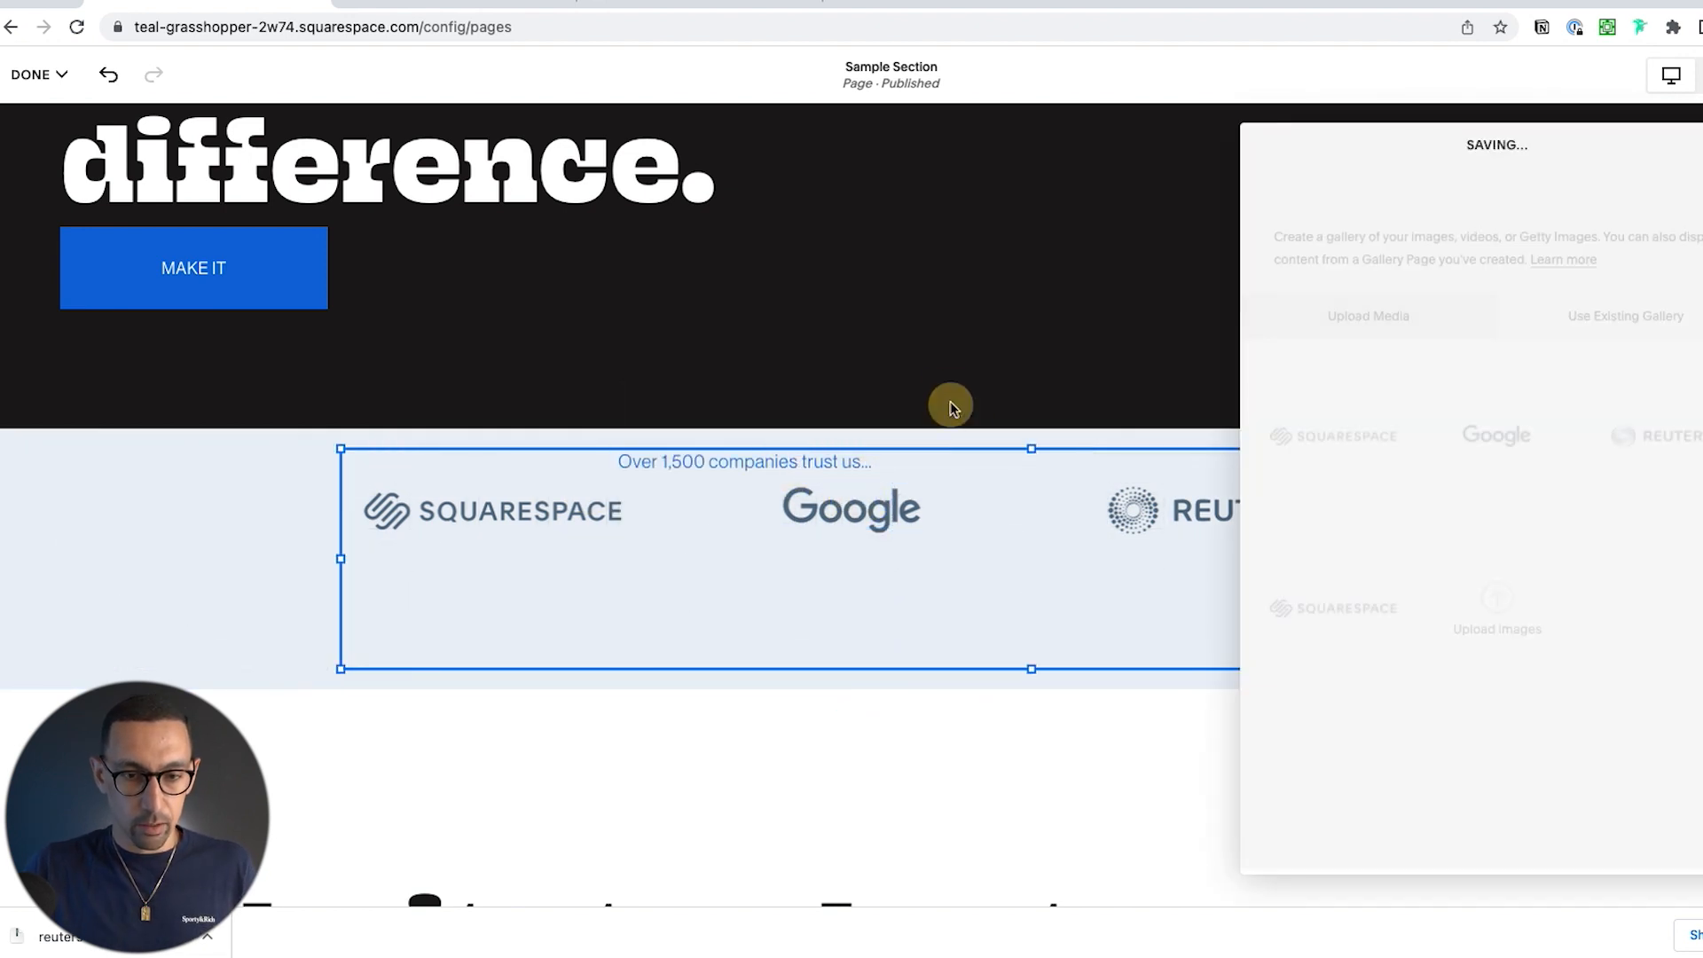
drag(953, 516, 865, 577)
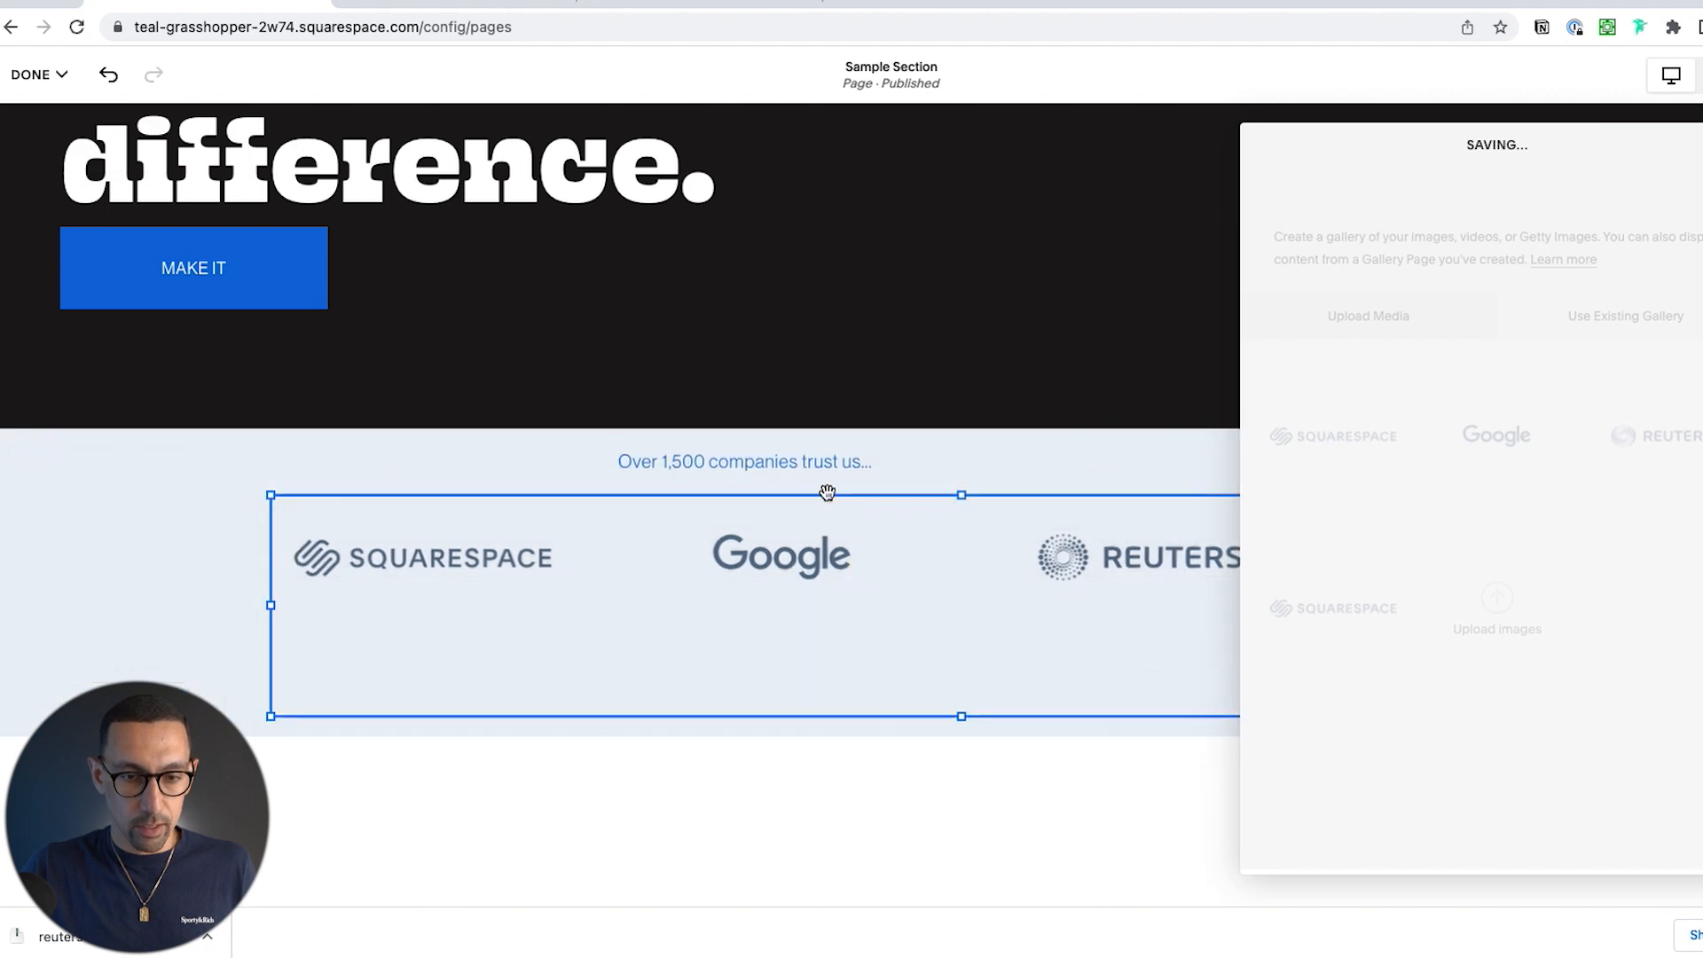
click(832, 463)
double_click(825, 462)
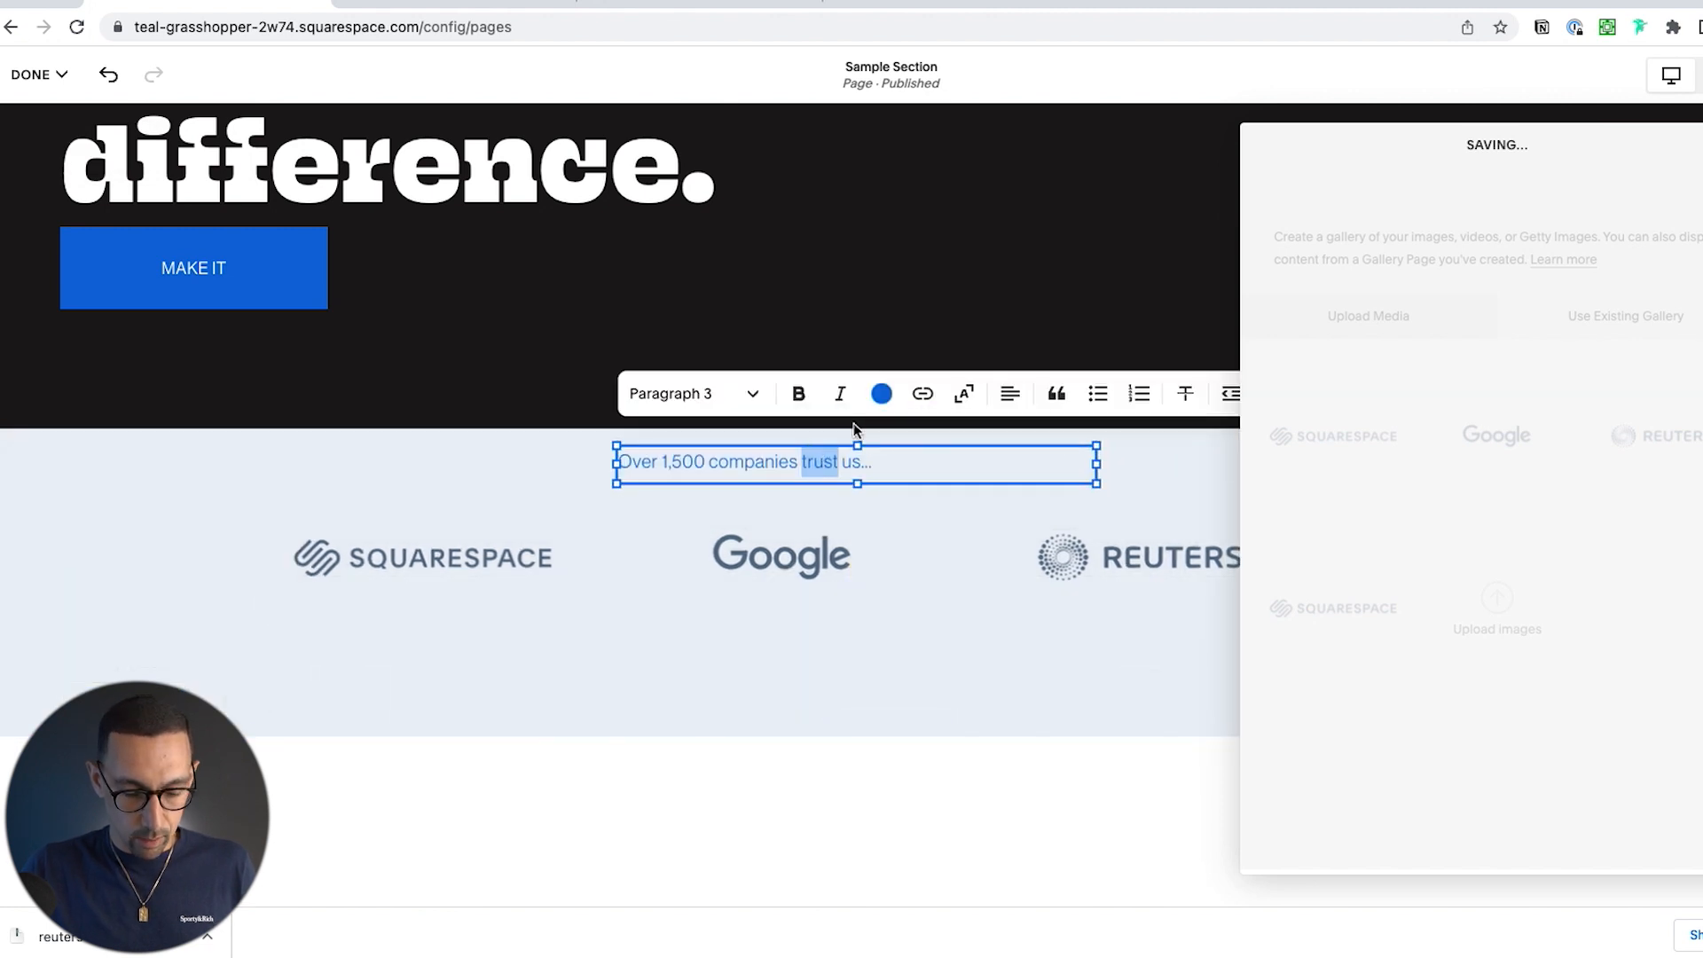
key(super+shift+e)
click(867, 308)
Step: Shift the logo gallery two grid columns left, reduce its height and trim the empty rows beneath it in the section
scroll(870, 482, down, 2)
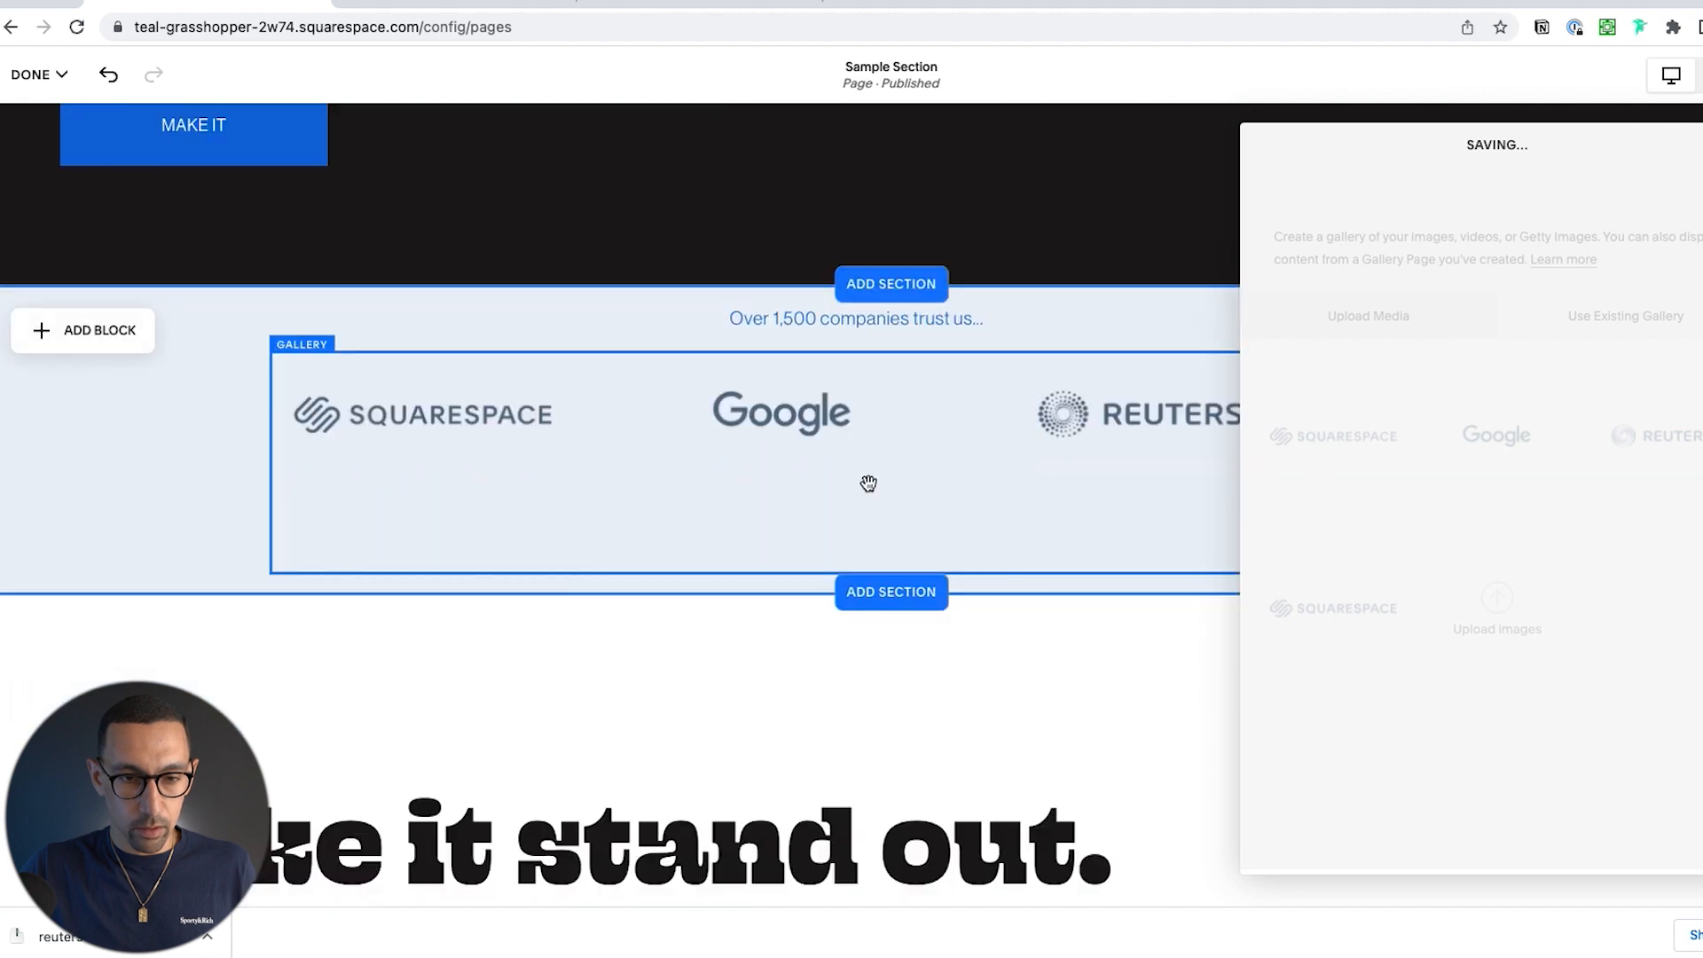
mouse_move(871, 424)
mouse_down()
mouse_move(715, 426)
mouse_move(838, 430)
mouse_up()
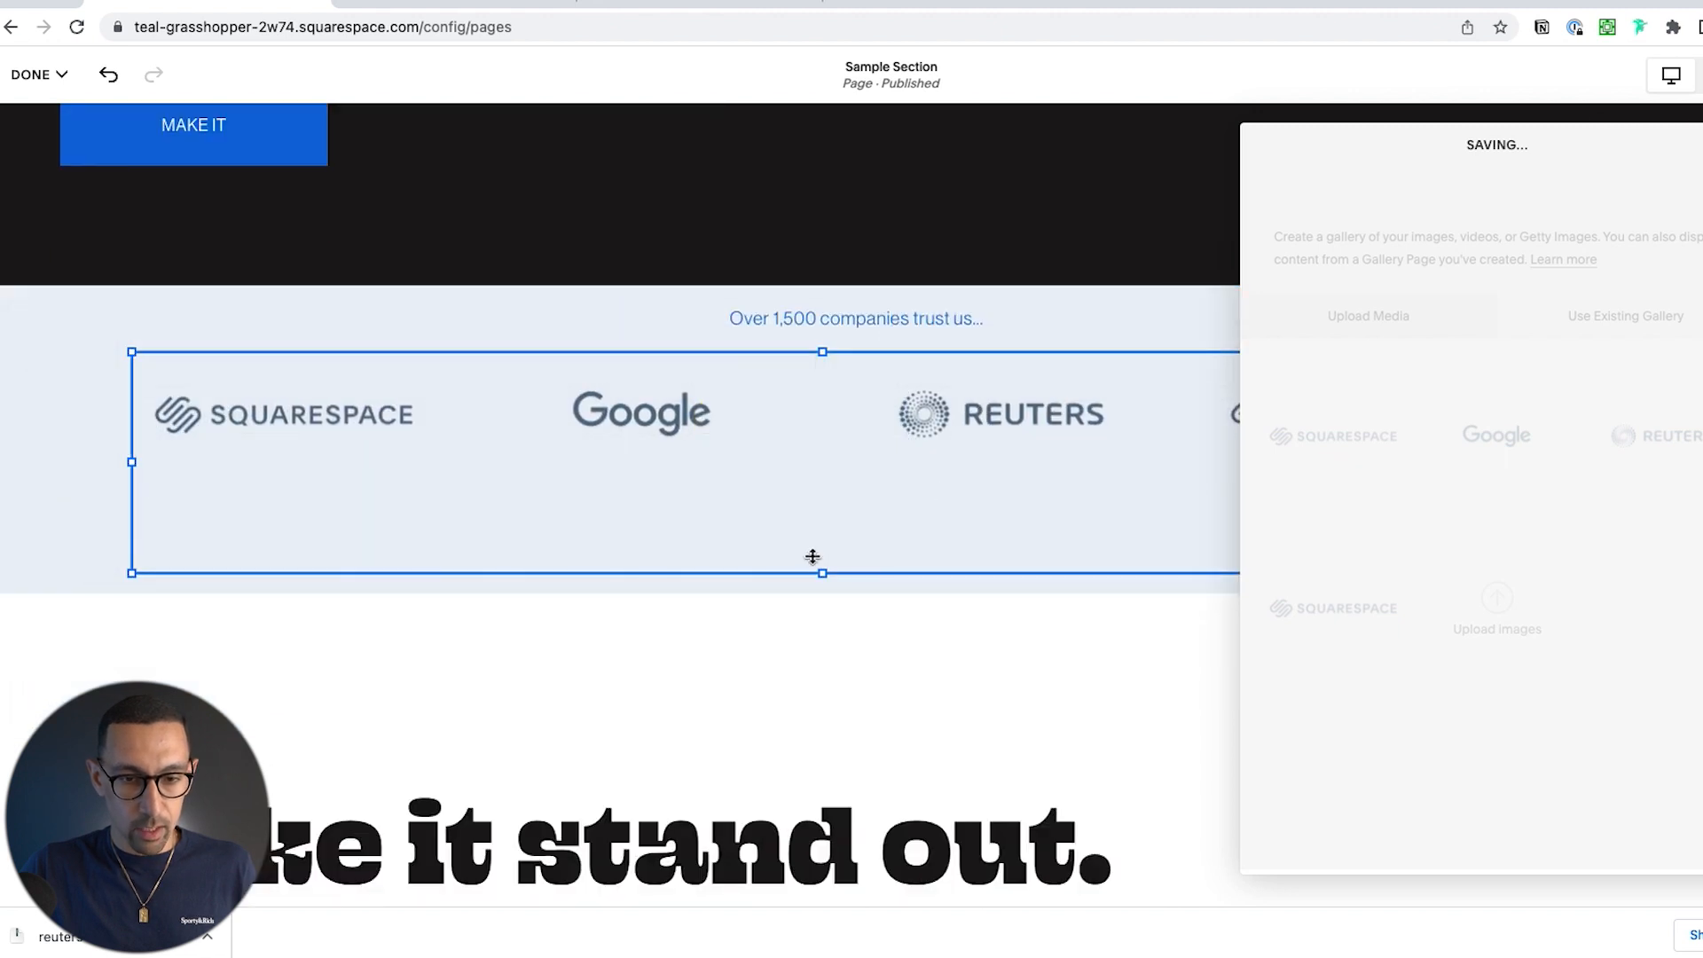
drag(822, 575, 822, 479)
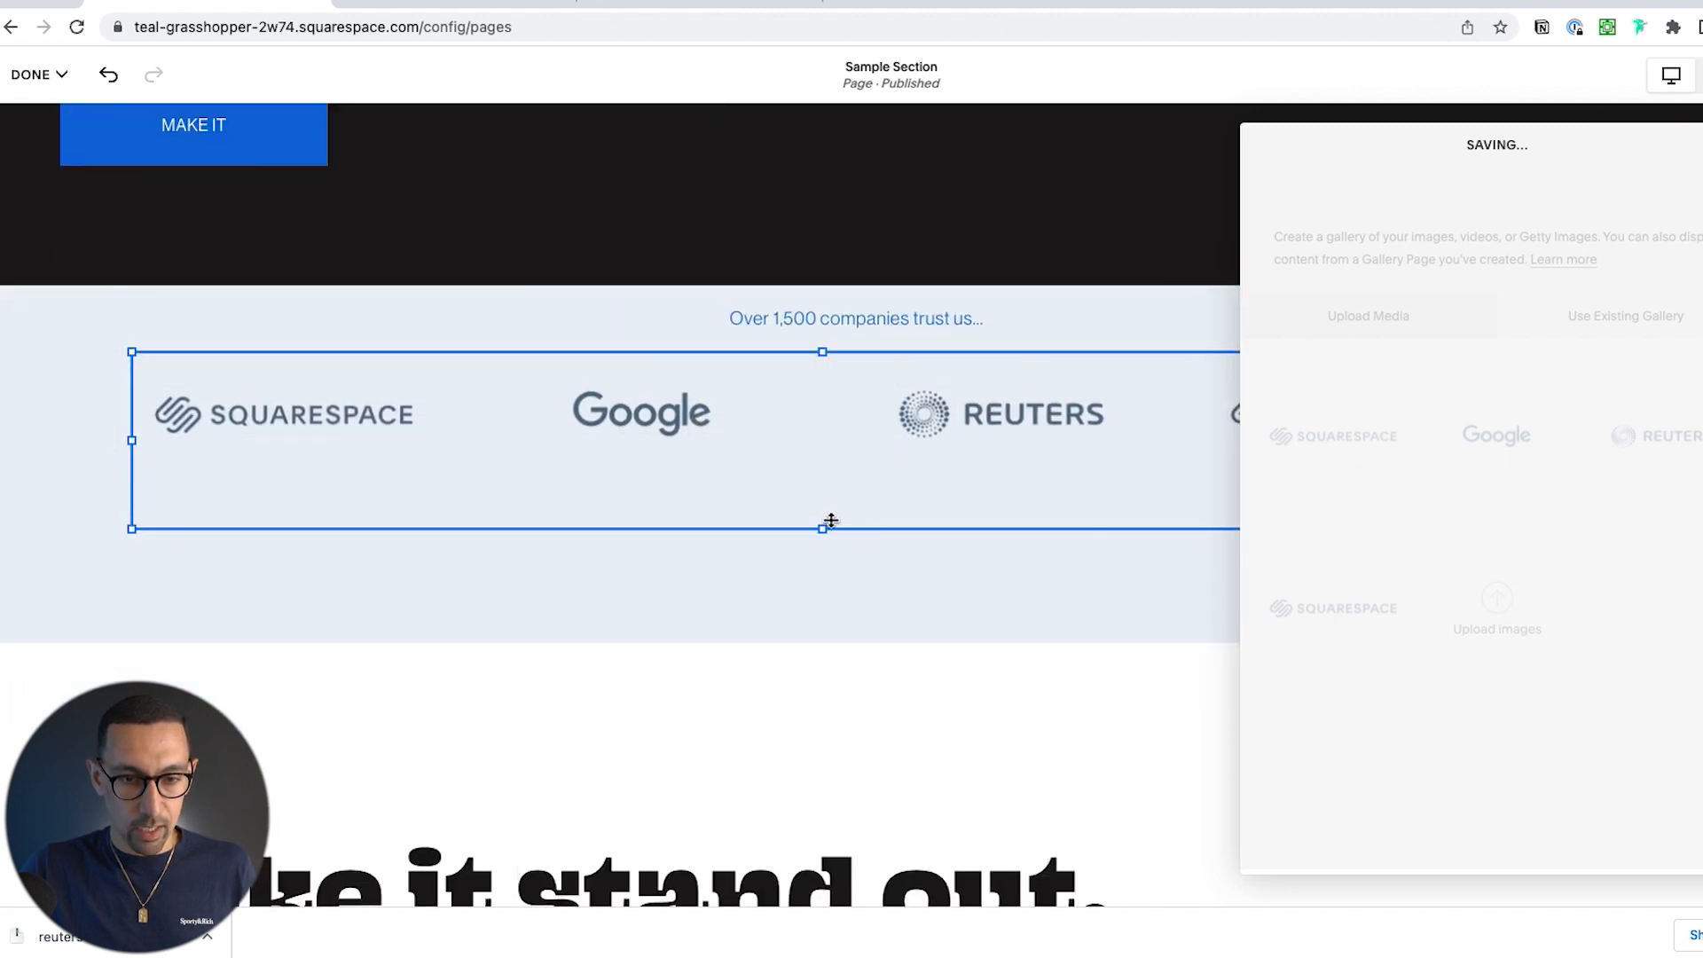
click(881, 606)
drag(1507, 142, 552, 498)
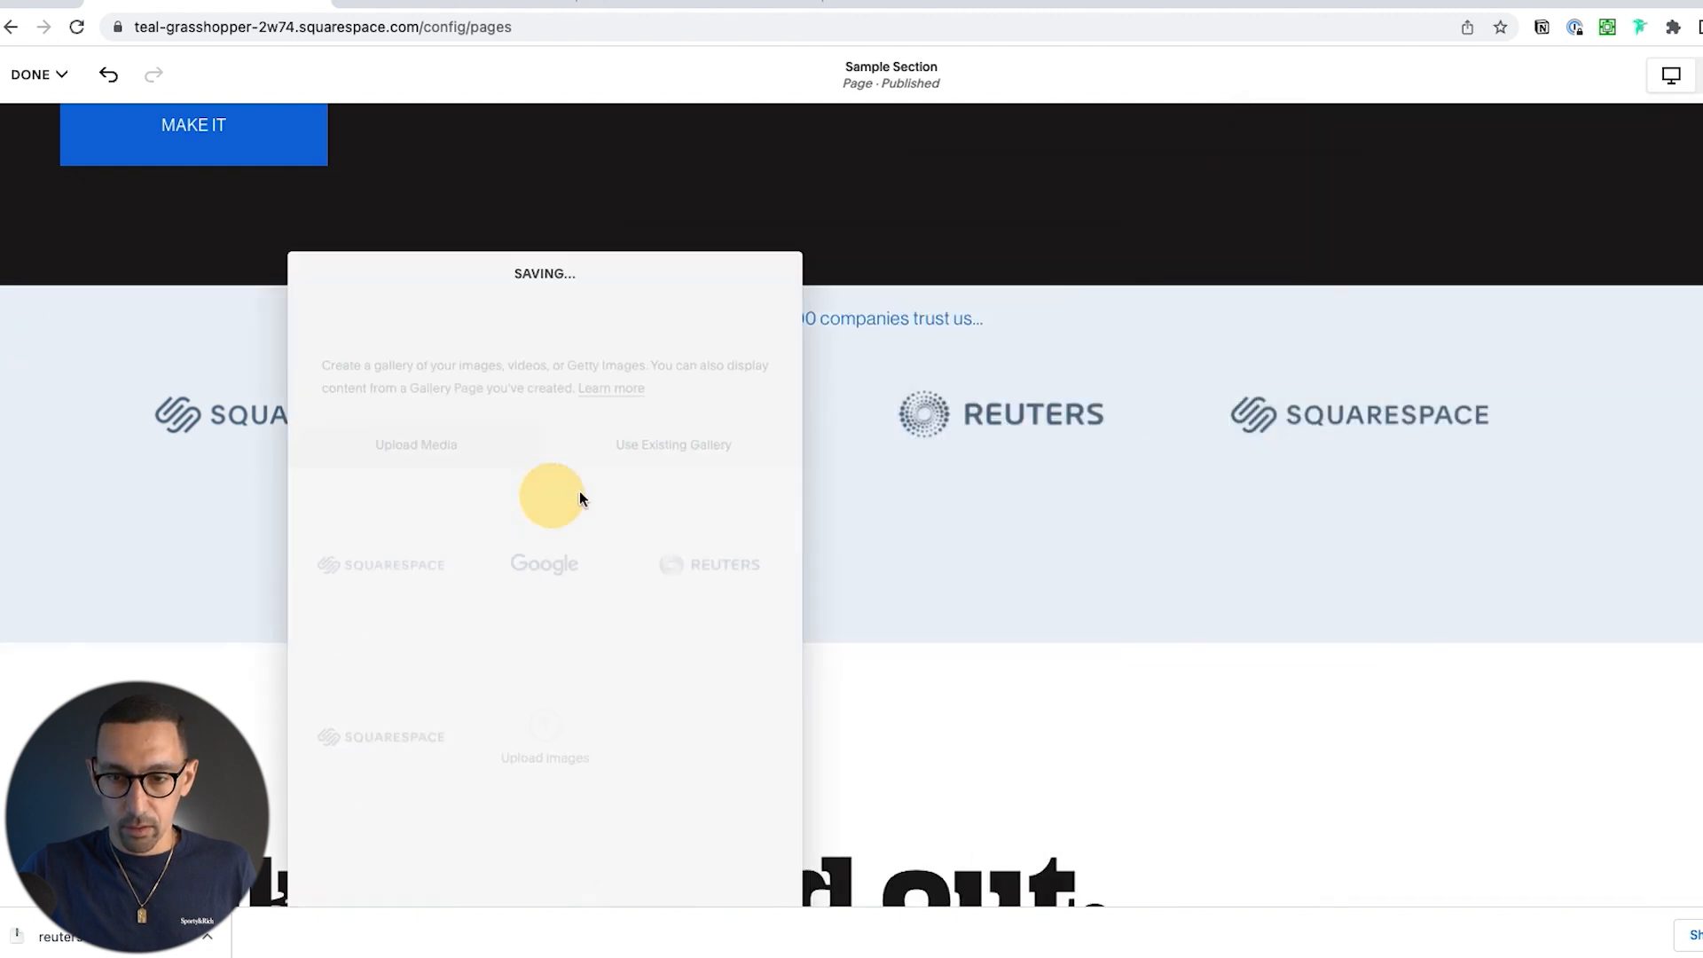
drag(1537, 625, 1544, 479)
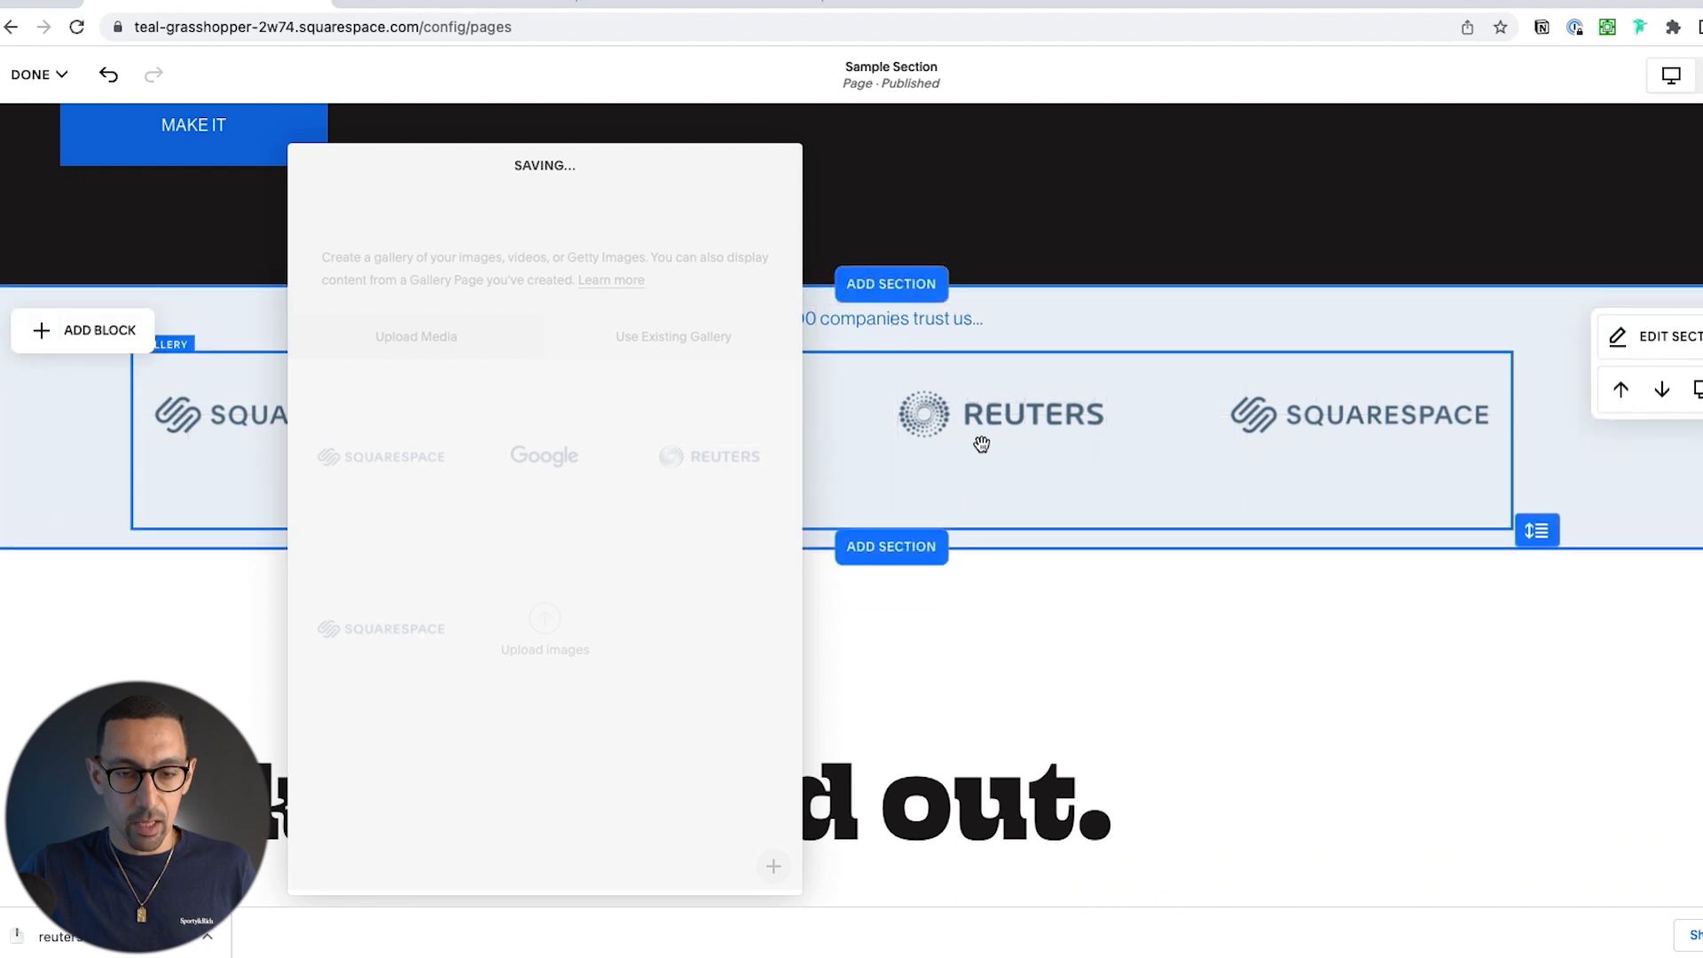
Step: Try the logo gallery at full grid width, and inset its side edges so it sits narrower beneath the trust statement
click(1500, 398)
click(1659, 441)
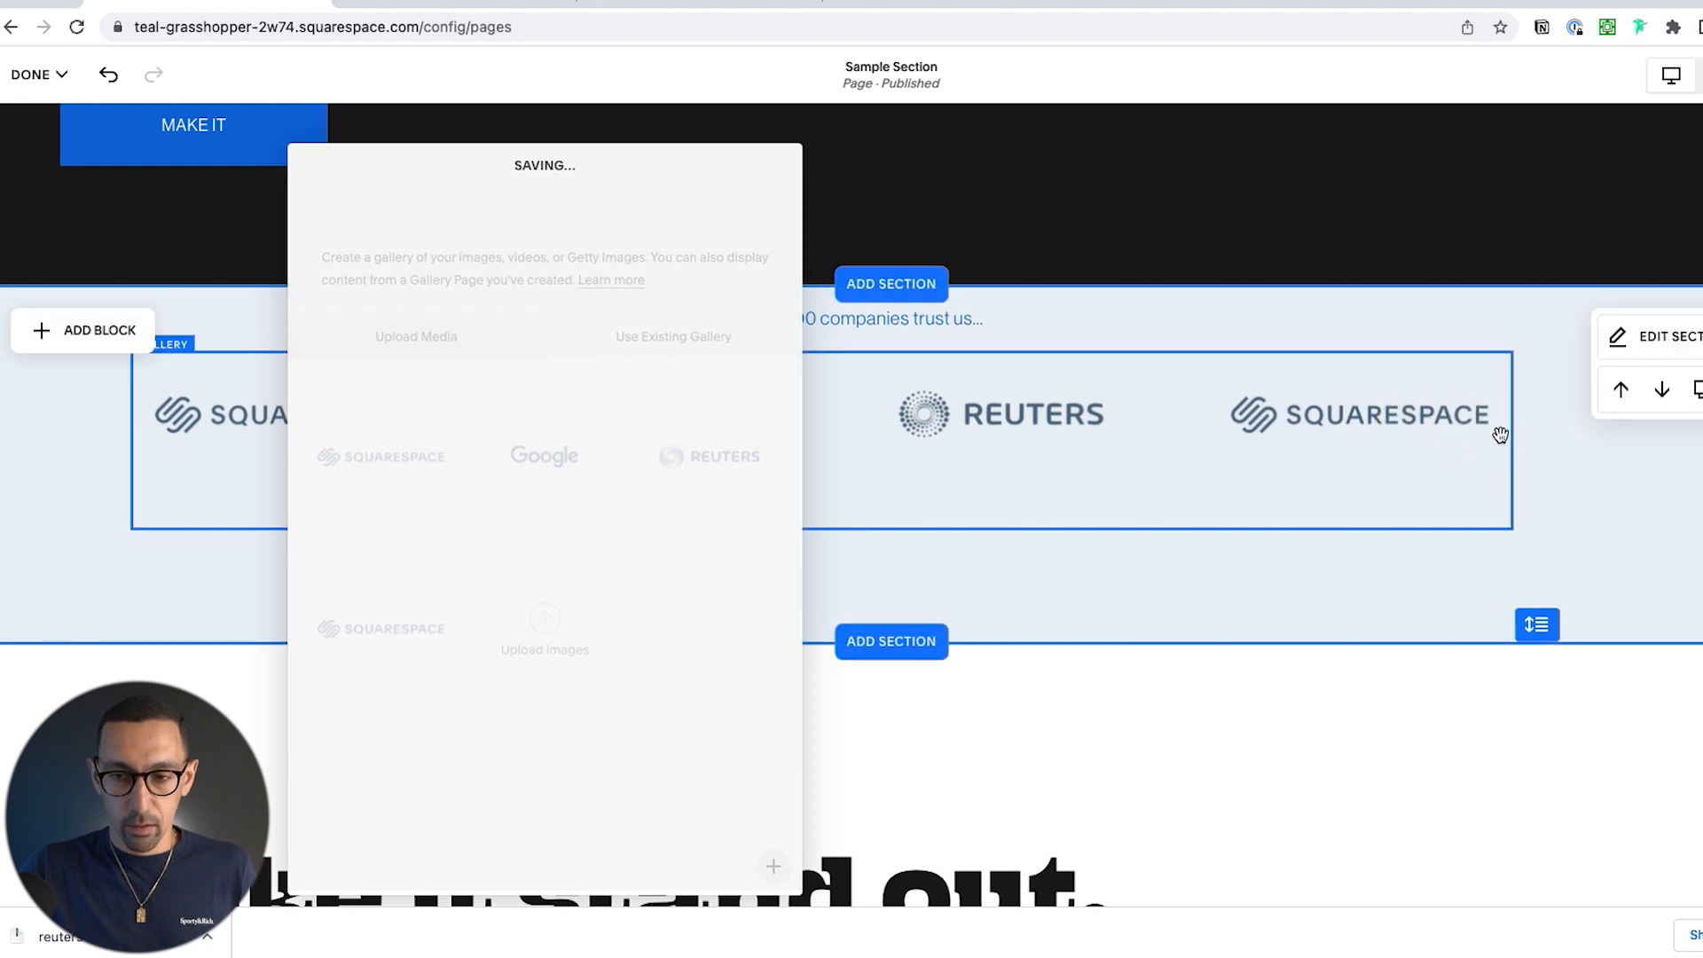
drag(1222, 418, 73, 433)
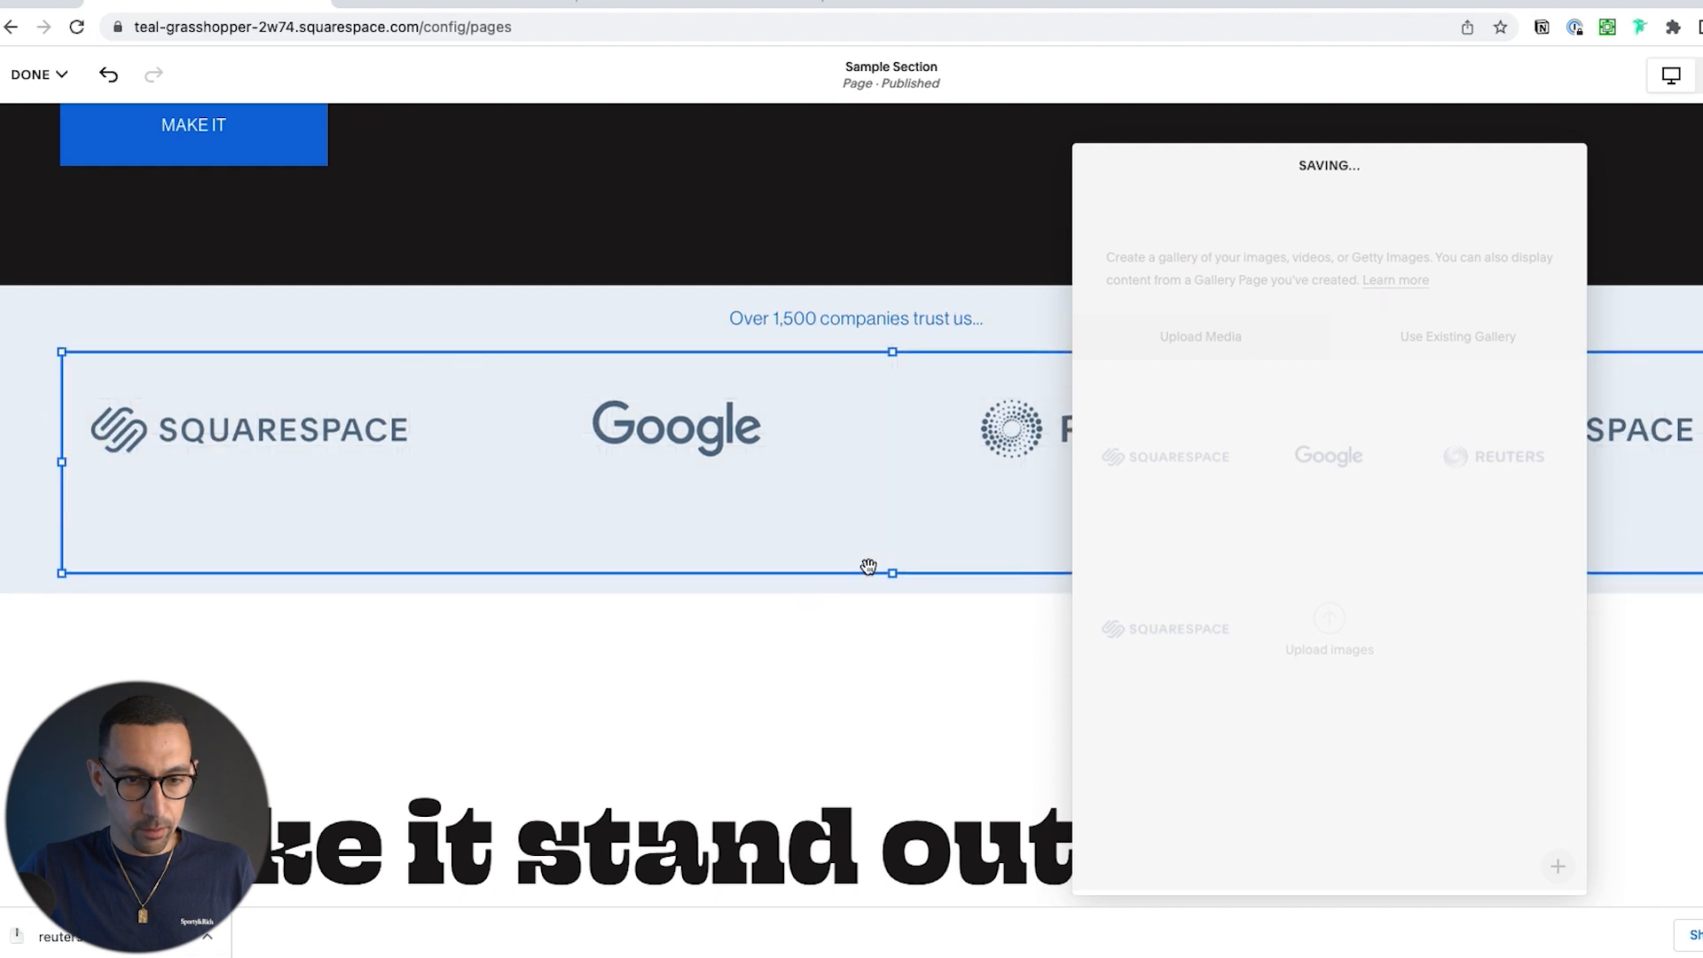
drag(893, 573, 890, 502)
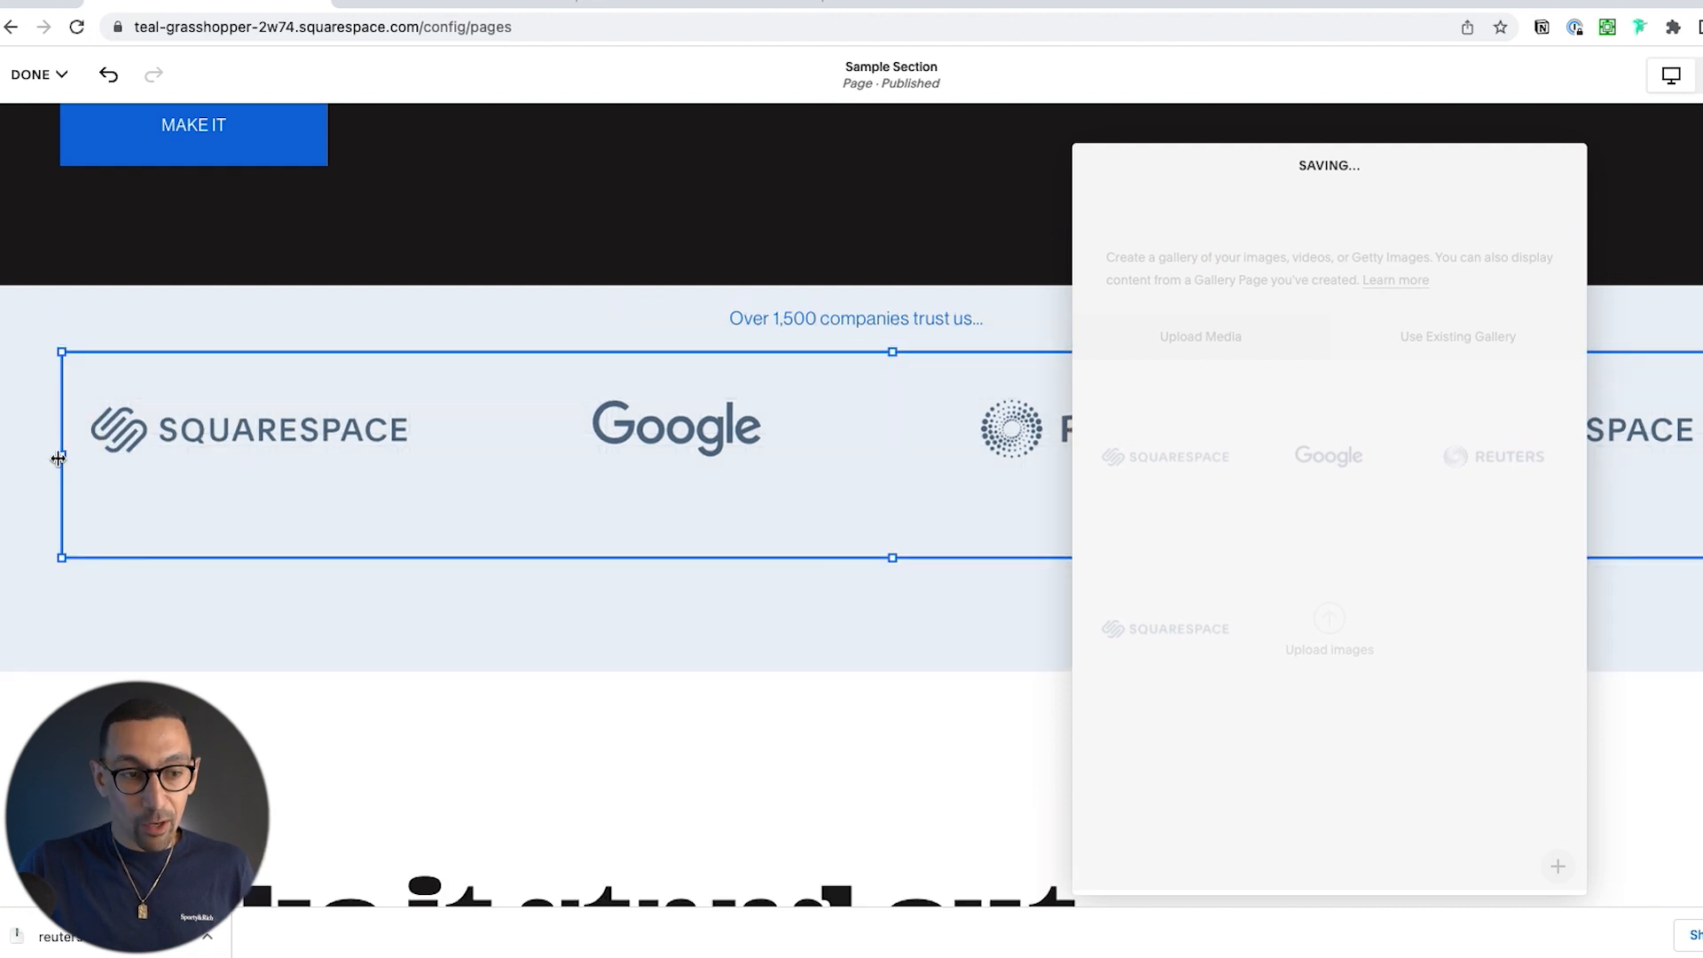
drag(56, 455, 263, 433)
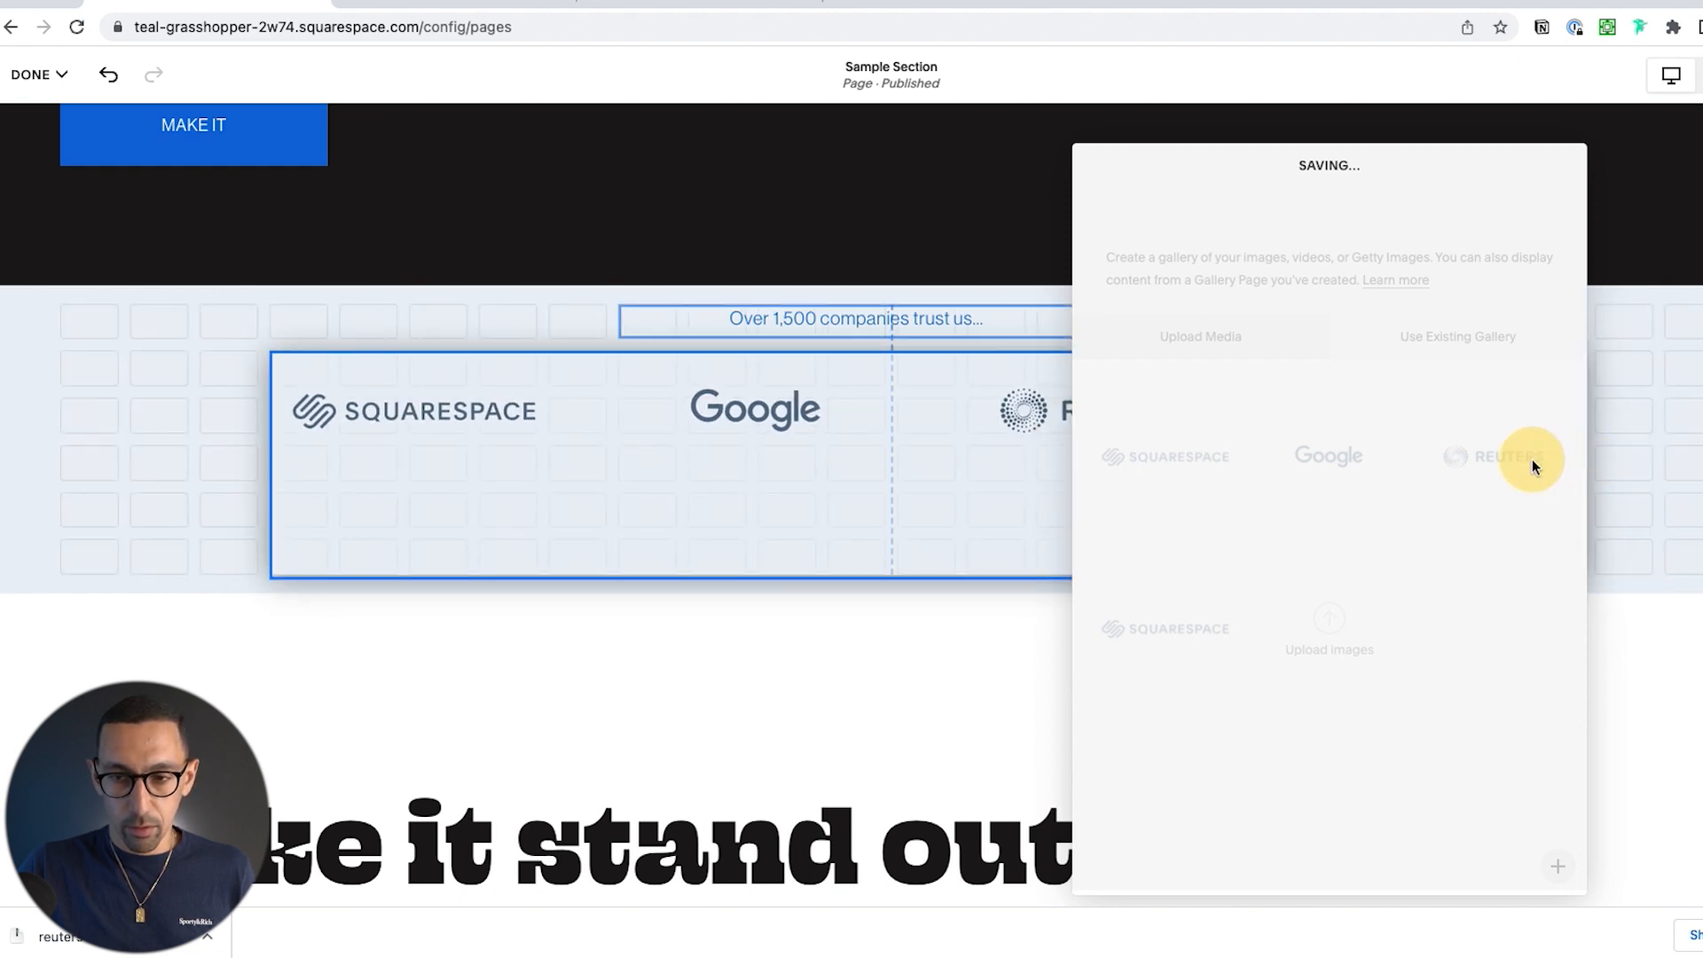
Step: Move the gallery editor off the logos and reduce the heights of the gallery and its section
drag(1429, 163, 490, 231)
click(35, 75)
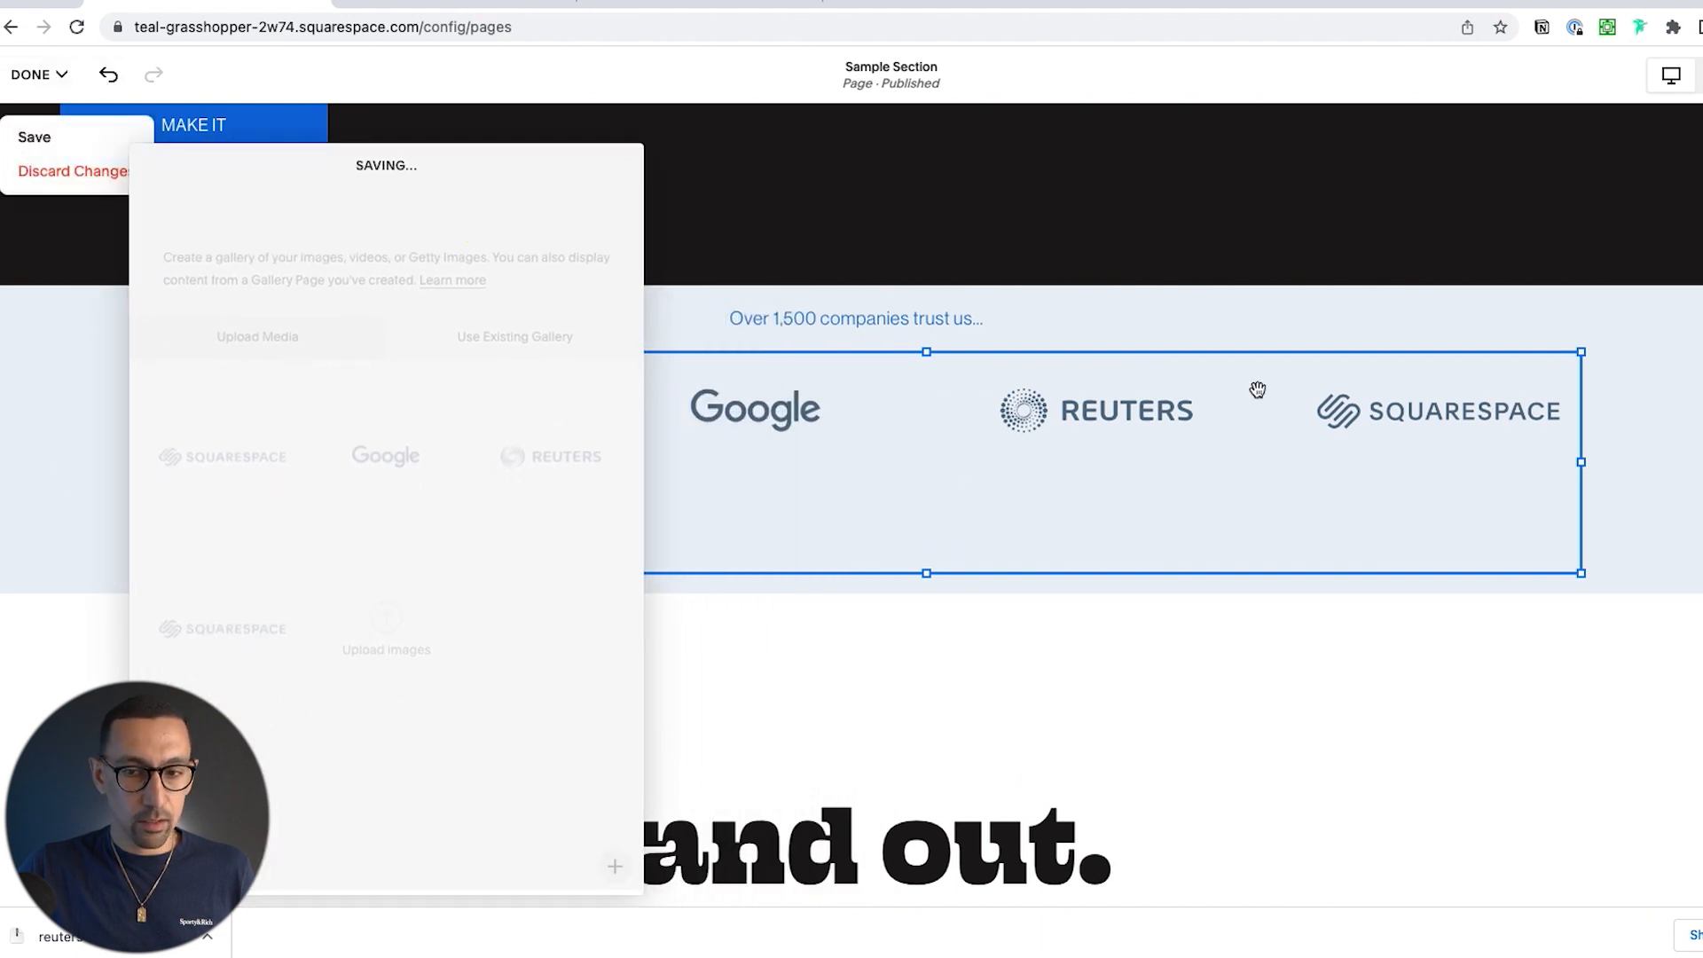
click(1535, 517)
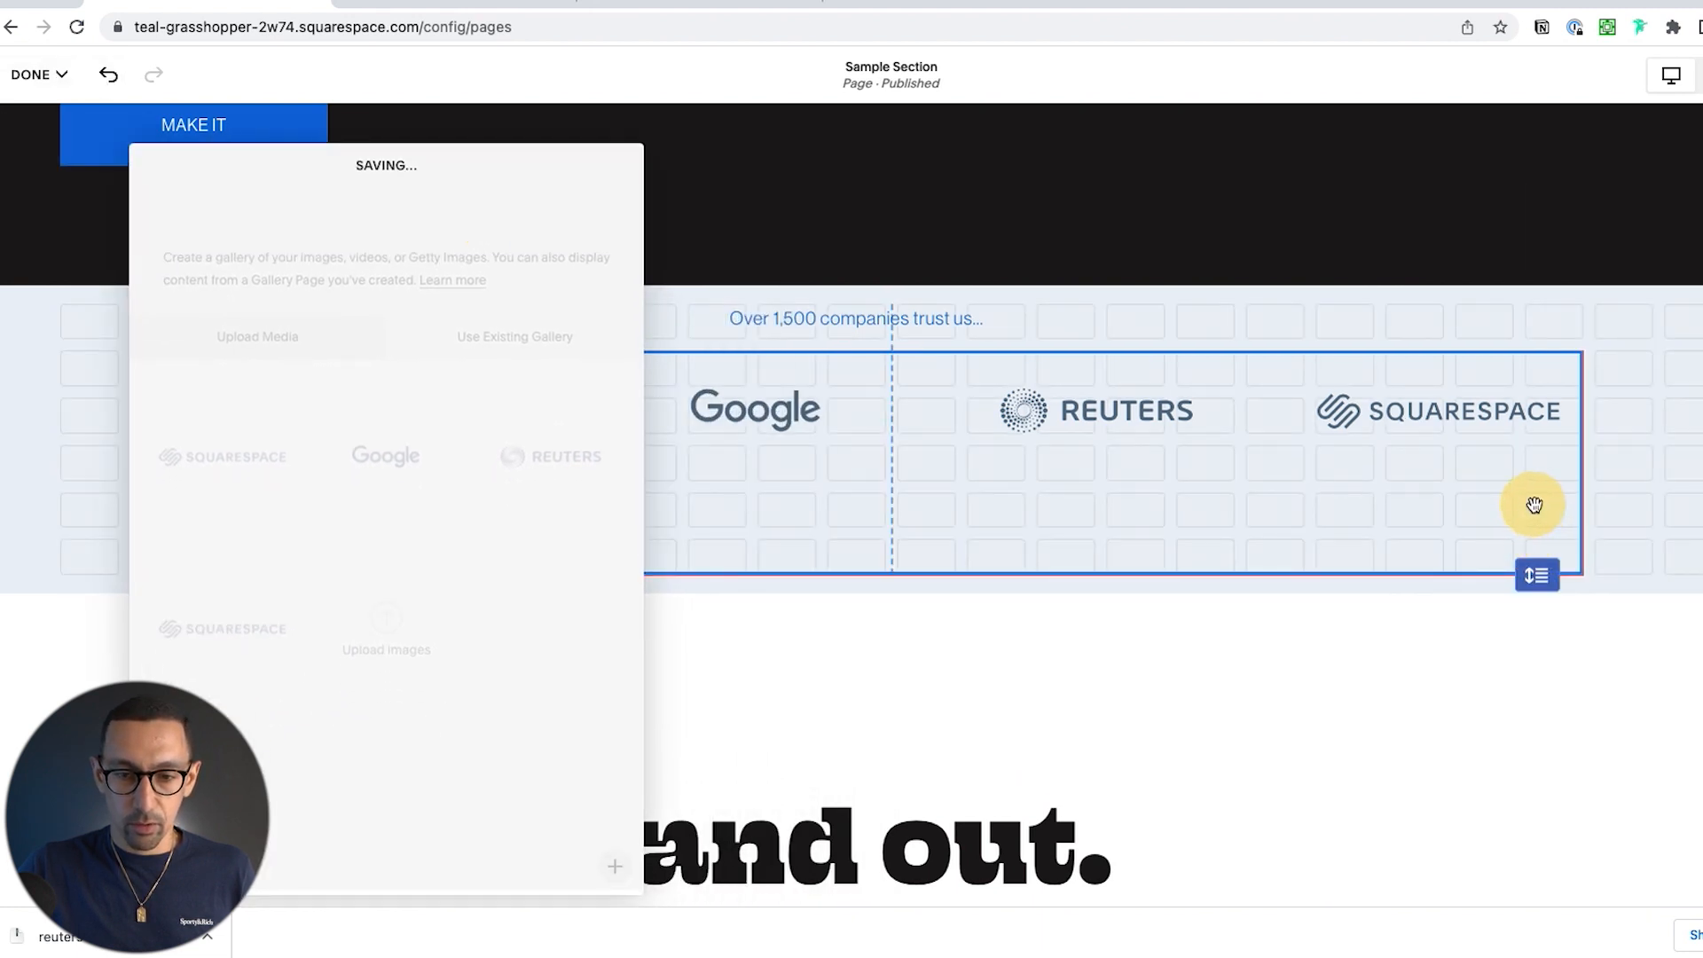
drag(928, 568, 924, 487)
drag(1538, 617, 1540, 491)
Step: Save the Sample Section page and review the stacked trust statement and logo row in the page preview
click(36, 75)
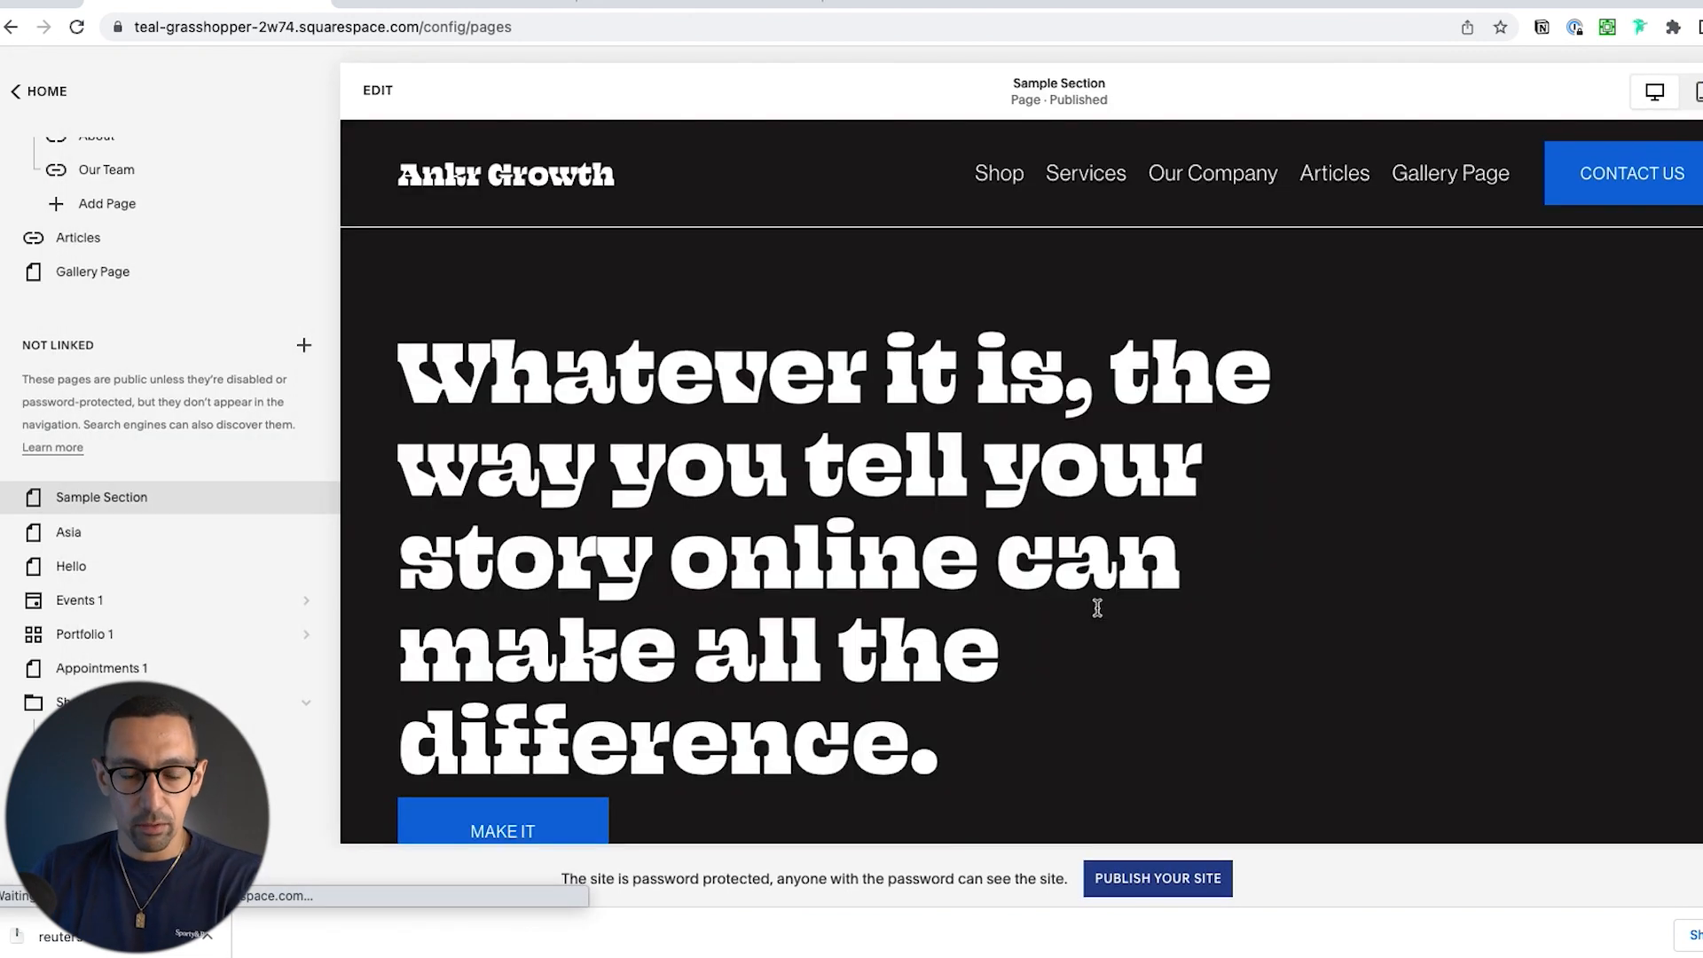
scroll(1047, 561, down, 5)
scroll(1044, 561, down, 3)
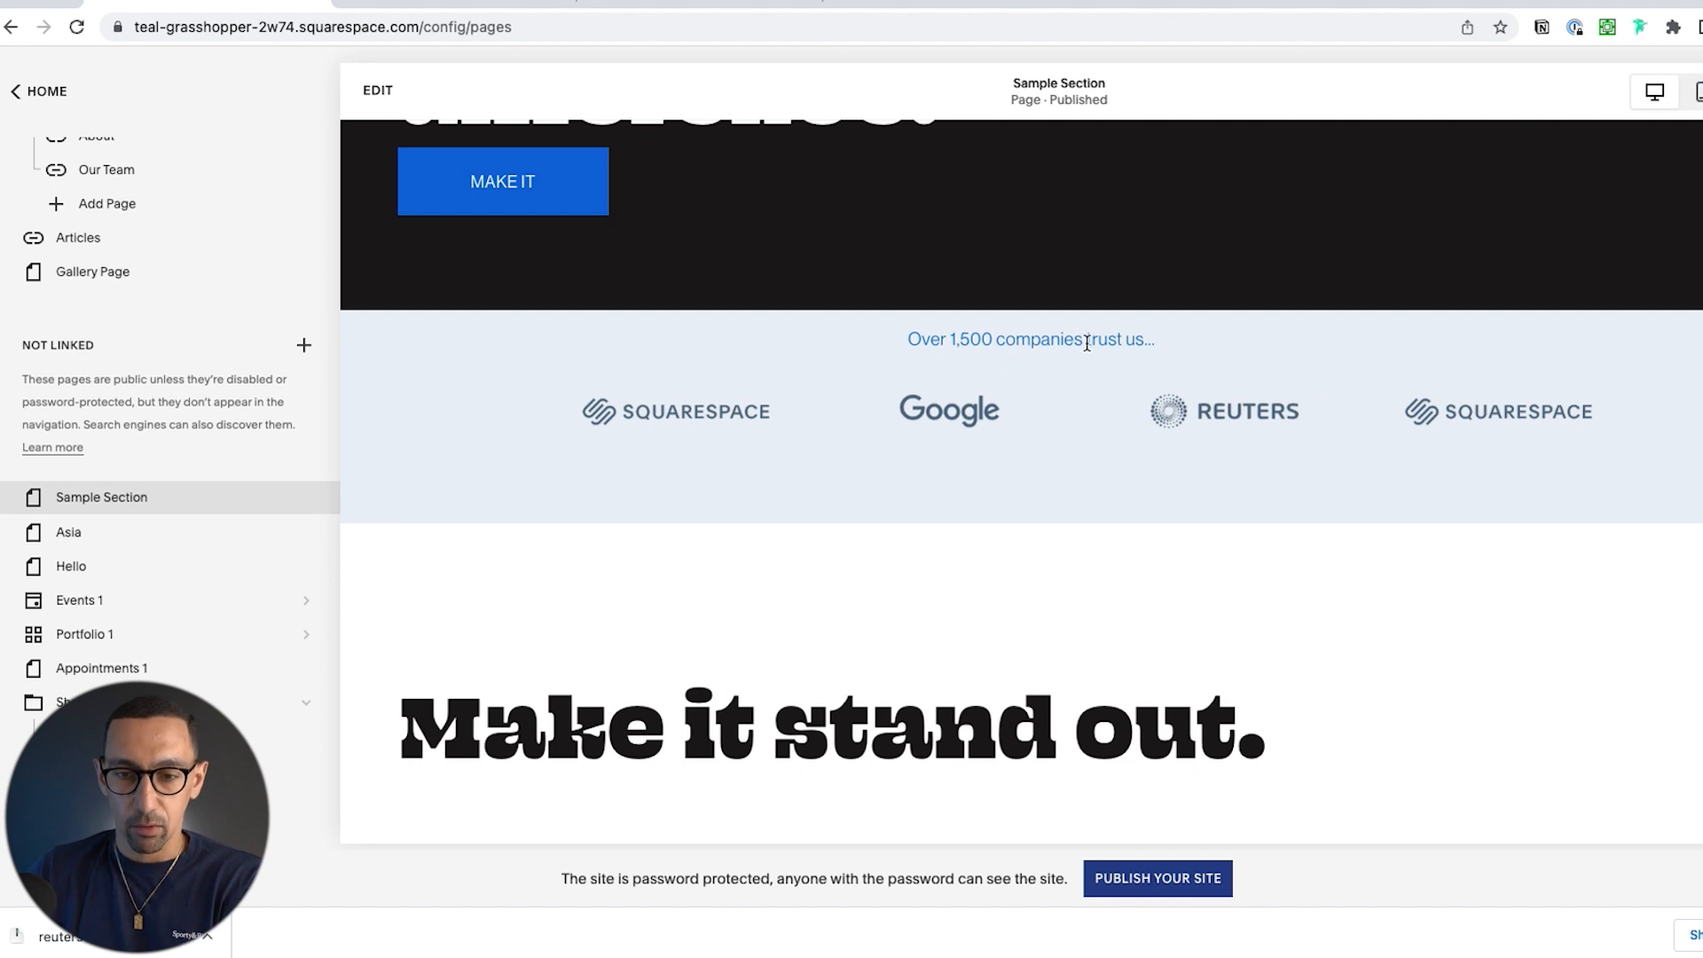
scroll(1089, 340, up, 1)
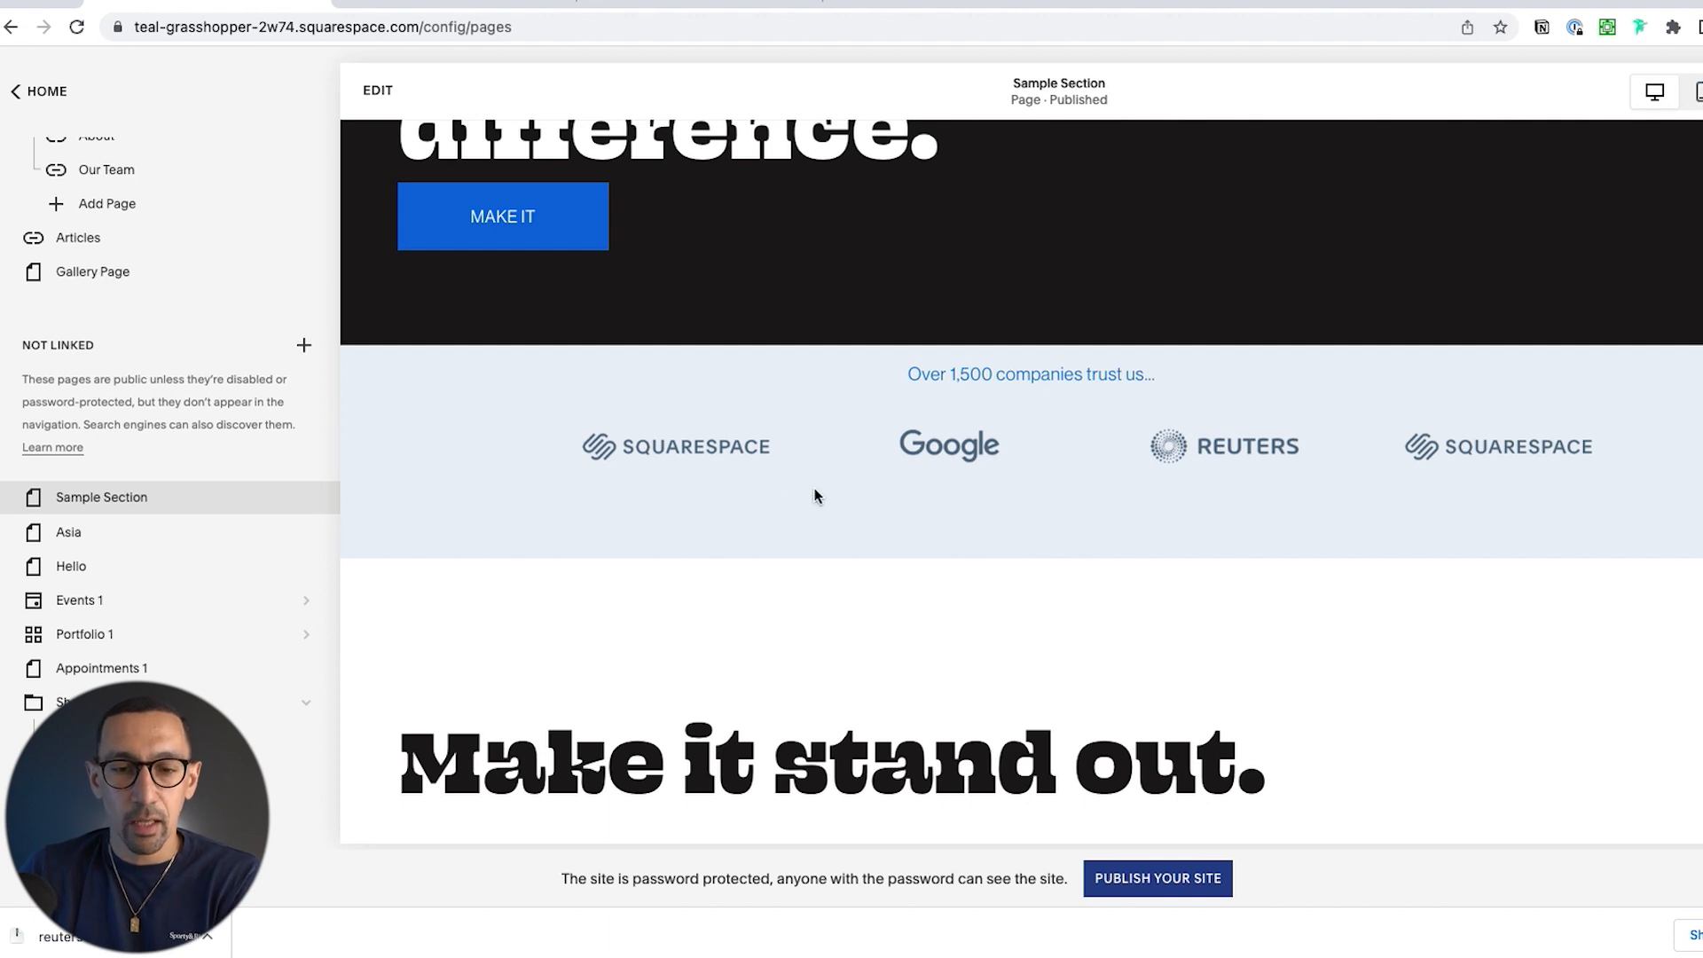
scroll(936, 459, up, 1)
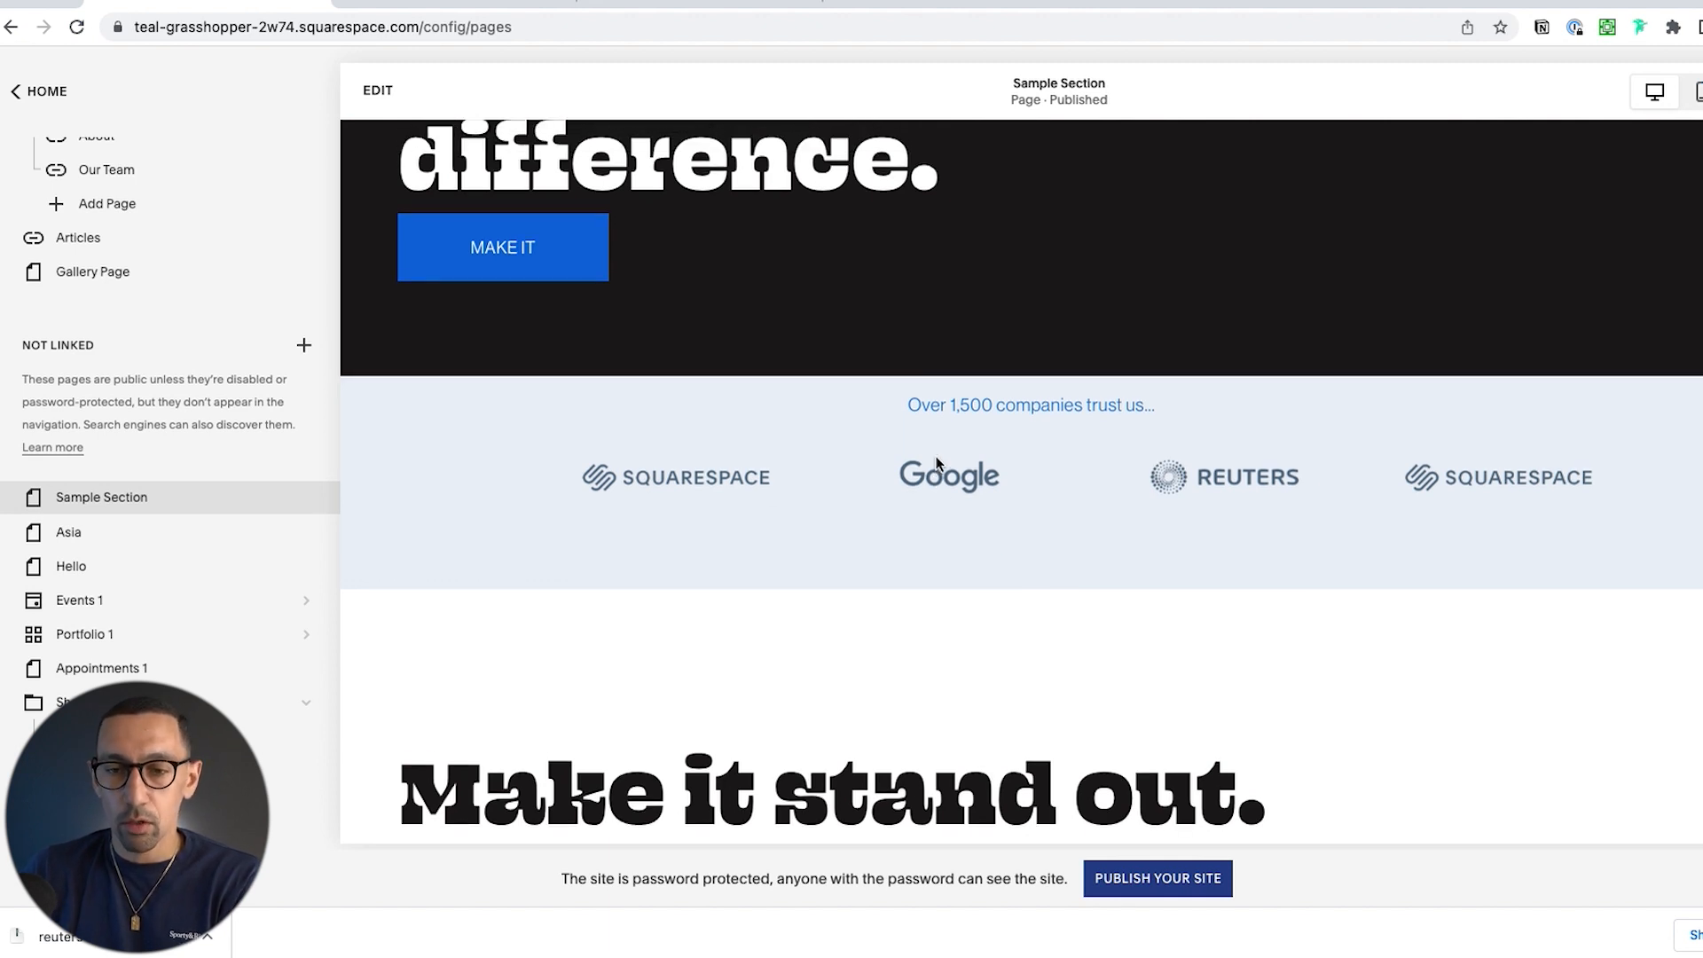